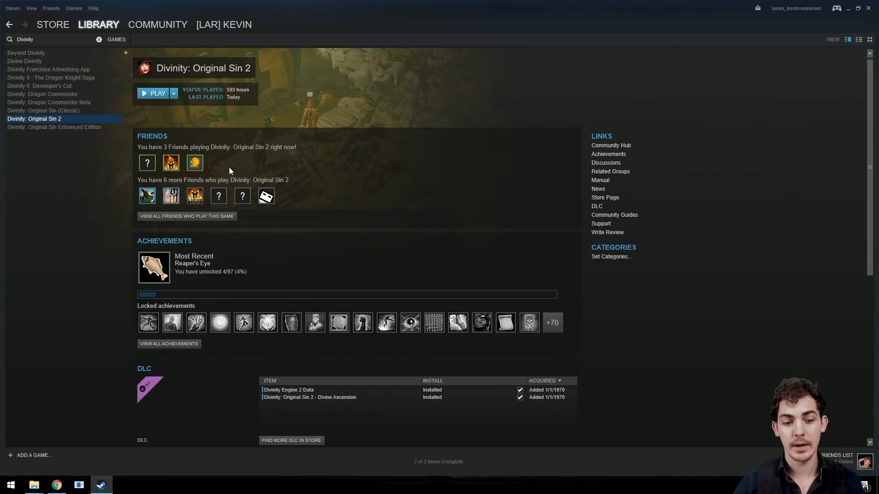
# Step: Check the Divinity Engine 2 Data DLC of Divinity: Original Sin 2 and launch The Divinity Engine 2 from the library's tools
pyautogui.scroll(-3, 297, 173)
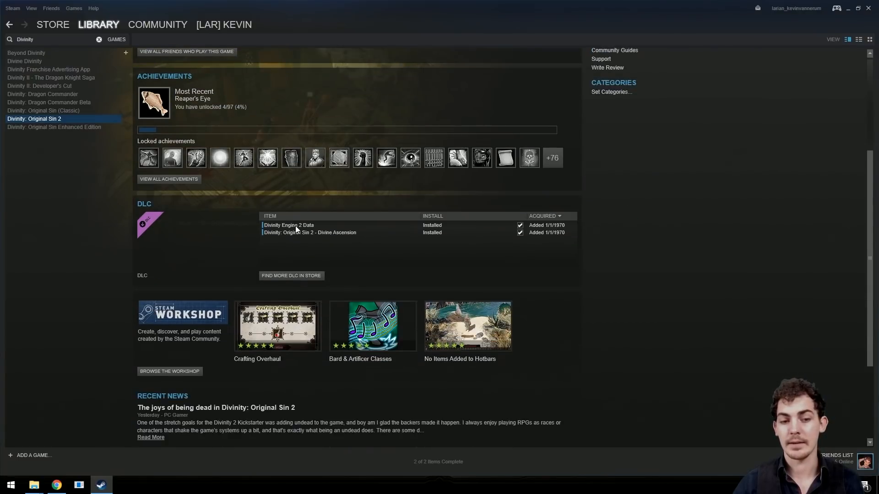
pyautogui.click(296, 227)
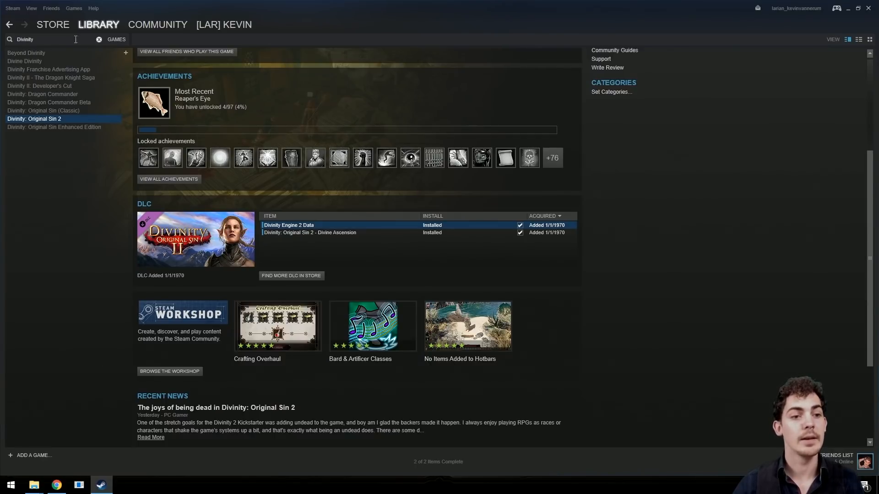
pyautogui.click(117, 39)
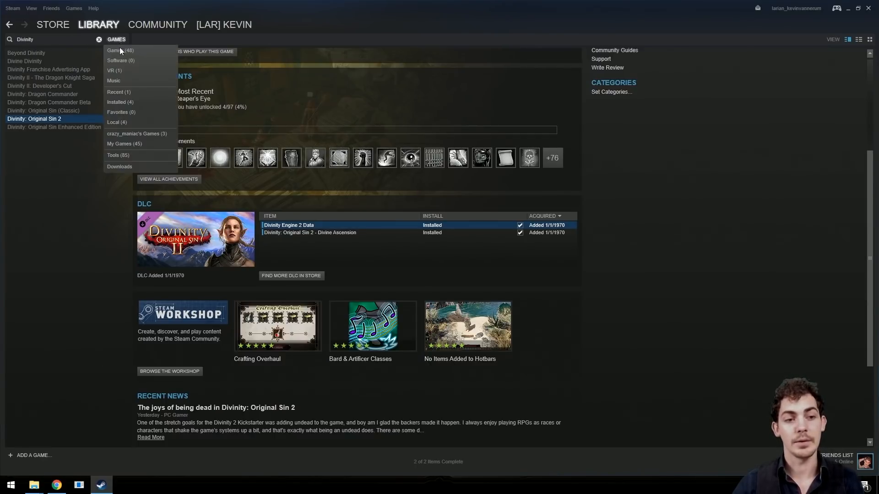
pyautogui.click(119, 155)
pyautogui.click(65, 70)
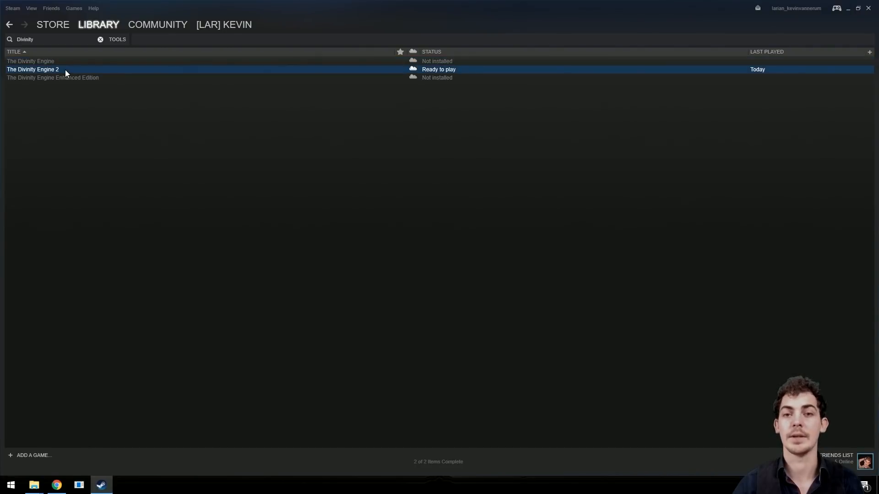
pyautogui.doubleClick(65, 69)
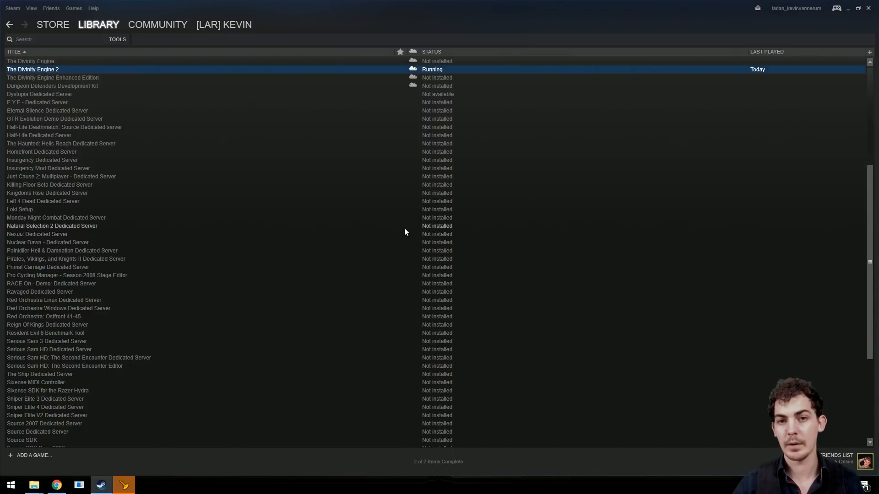
pyautogui.click(124, 484)
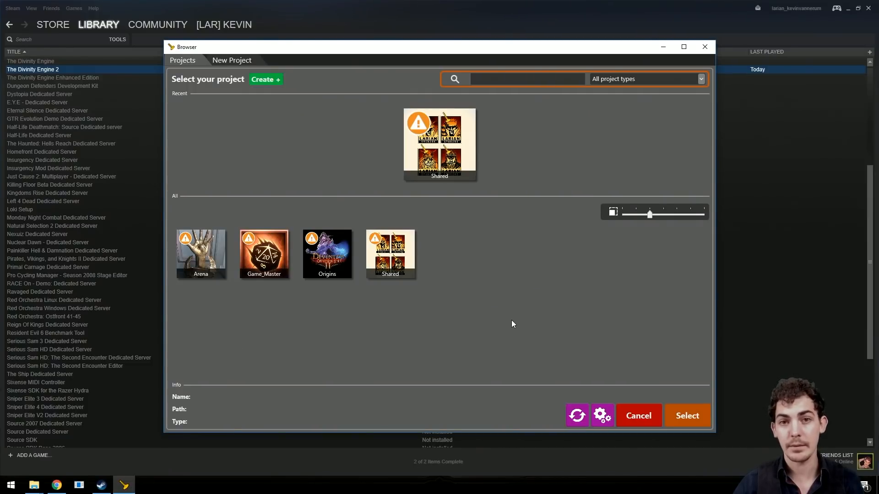
# Step: Open the editor preferences and enlarge the window and value column to inspect the full GameDataPath
pyautogui.click(602, 417)
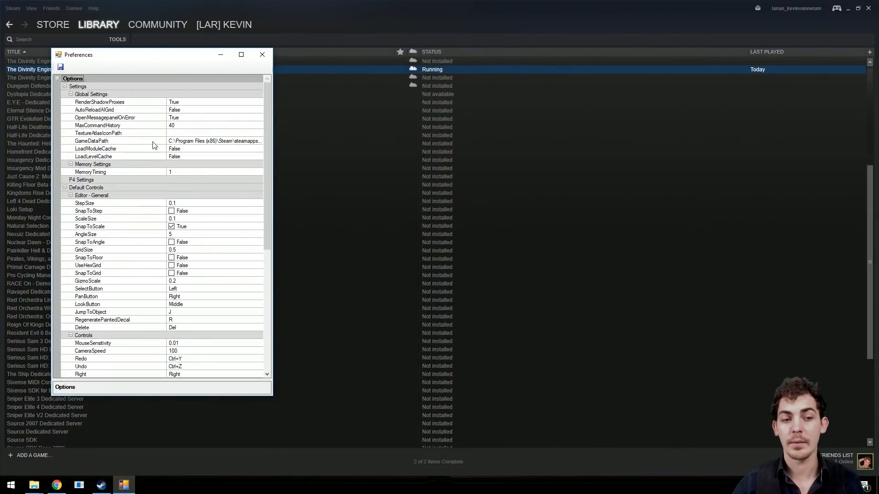
pyautogui.click(175, 142)
pyautogui.moveTo(271, 146); pyautogui.dragTo(473, 140)
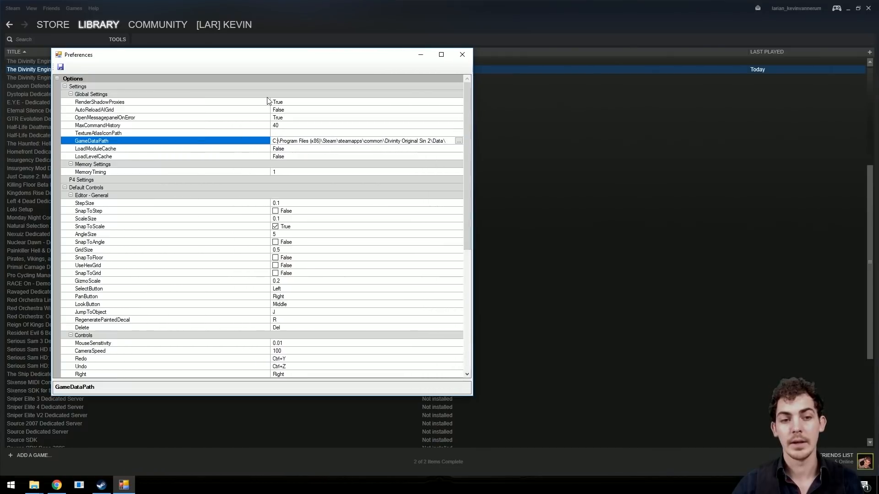
pyautogui.moveTo(270, 101); pyautogui.dragTo(196, 101)
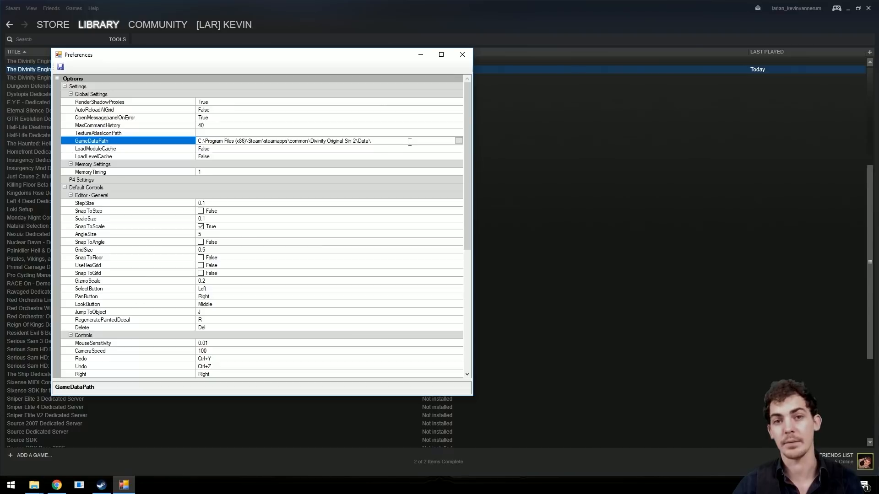
# Step: Switch to the browser and open the Editor Setup (GOG) page from the Larian Guides of The Divinity Engine 2 wiki
pyautogui.click(56, 486)
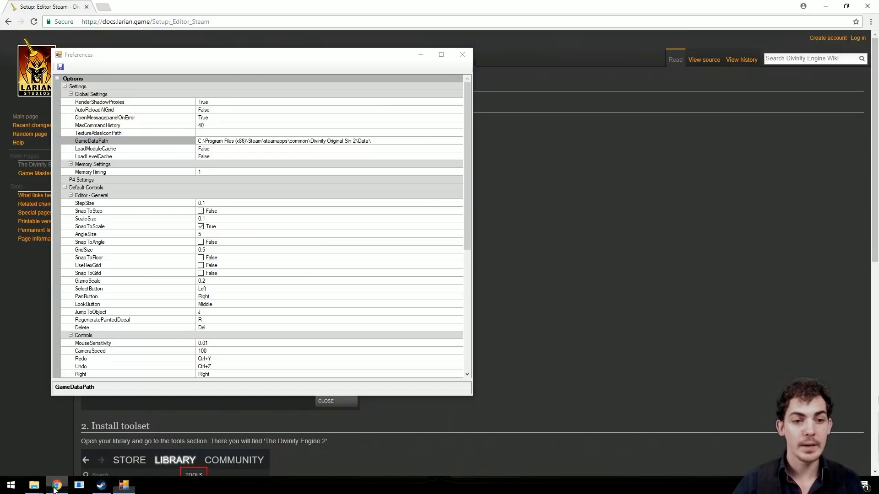
pyautogui.click(419, 55)
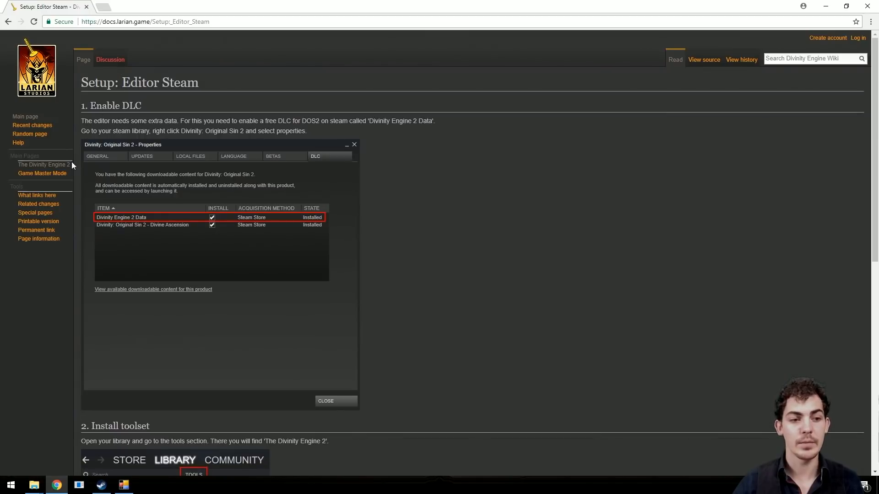
pyautogui.click(57, 166)
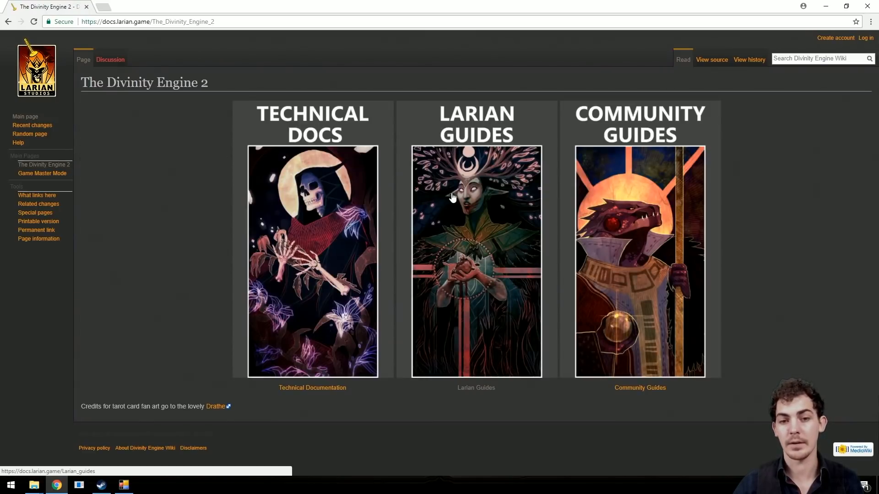
pyautogui.click(452, 197)
pyautogui.click(268, 163)
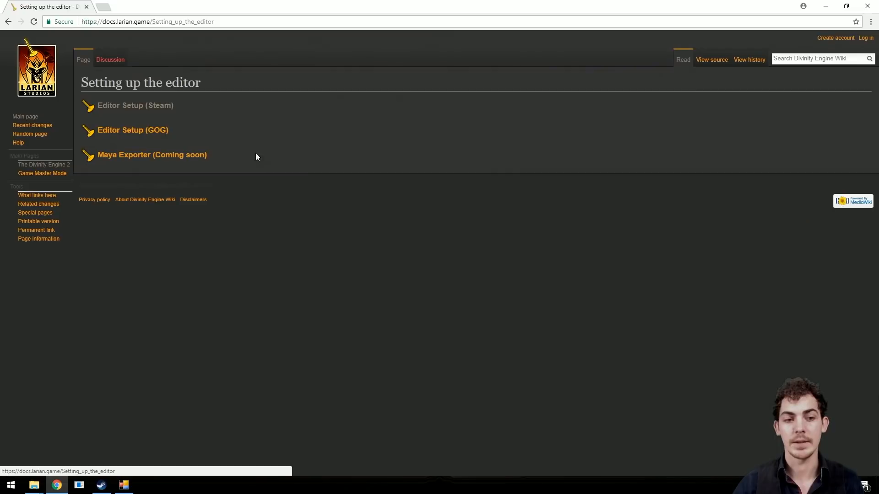
pyautogui.click(152, 133)
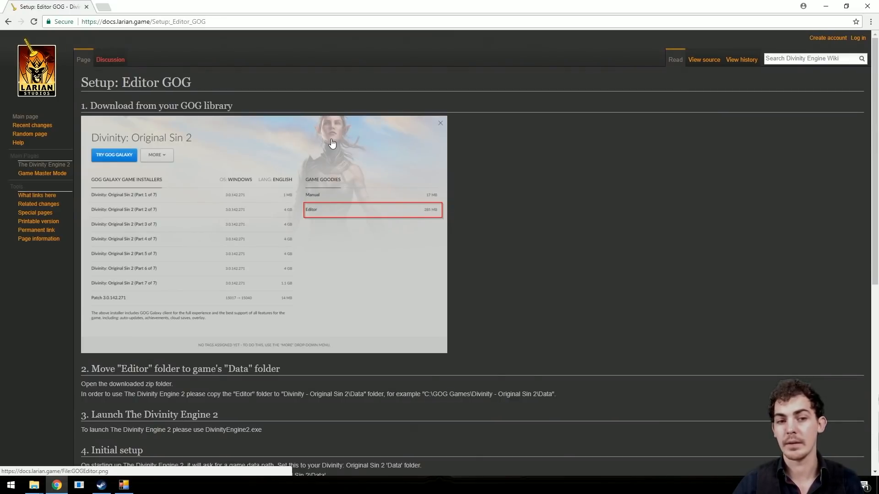
# Step: Return to the editor setup overview and read the Editor Setup (Steam) guide through its Initial setup section
pyautogui.hotkey('alt', 'Left')
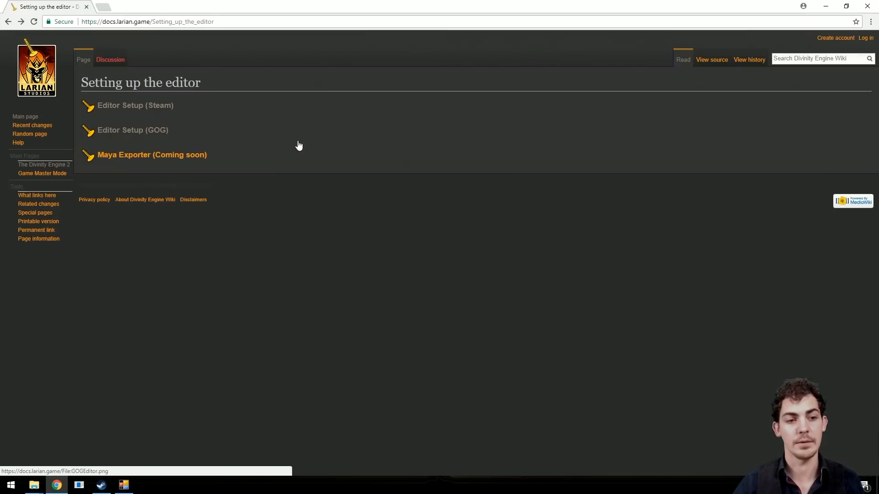
pyautogui.click(146, 110)
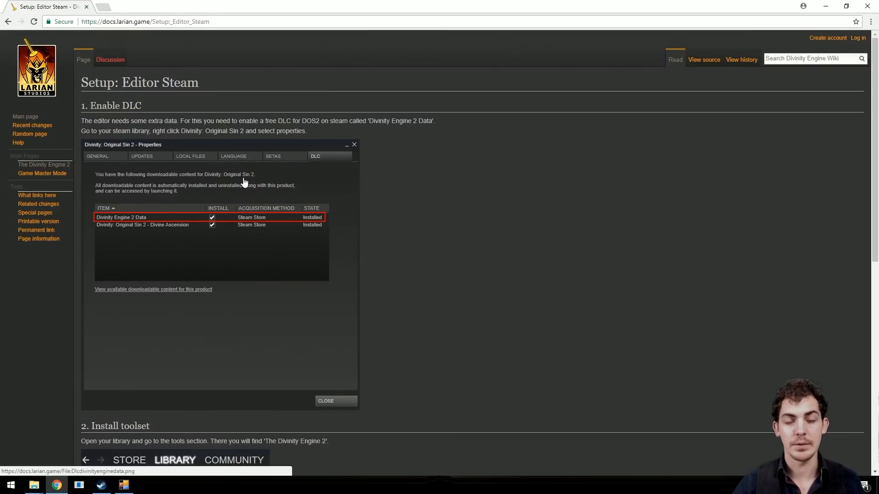
pyautogui.scroll(-5, 233, 170)
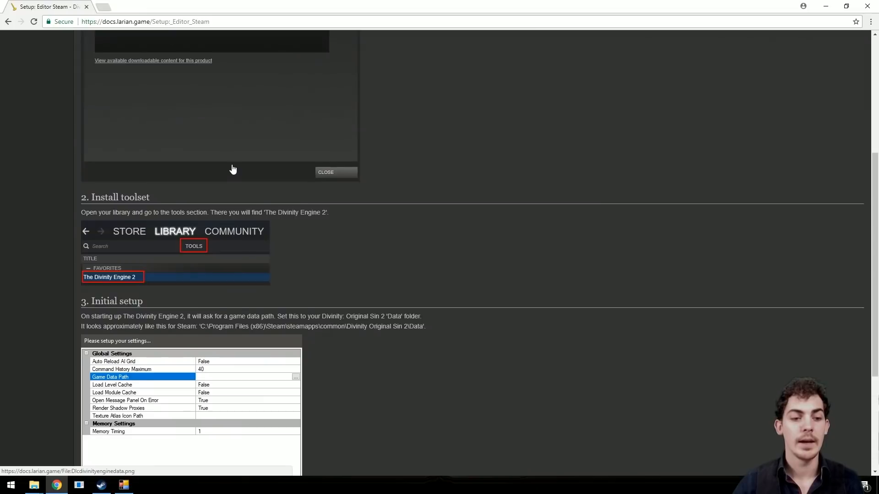
pyautogui.scroll(-4, 233, 170)
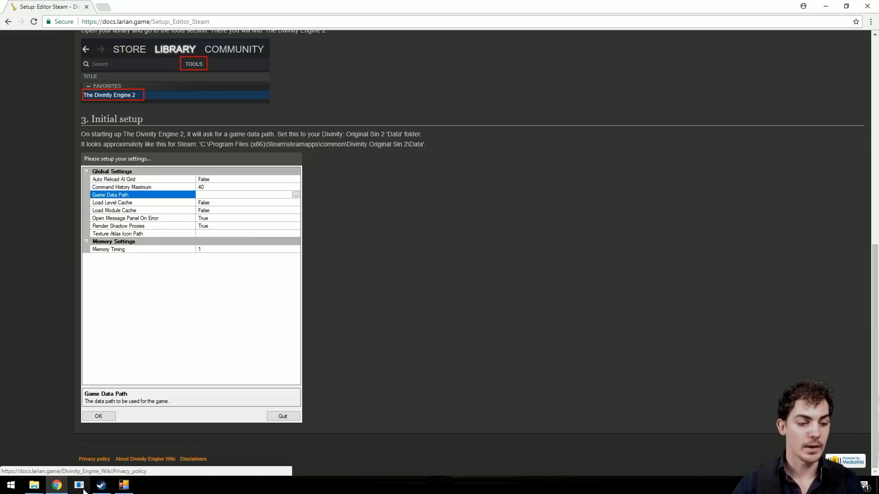
# Step: Switch back to The Divinity Engine 2 preferences and save them to return to the project browser
pyautogui.click(101, 485)
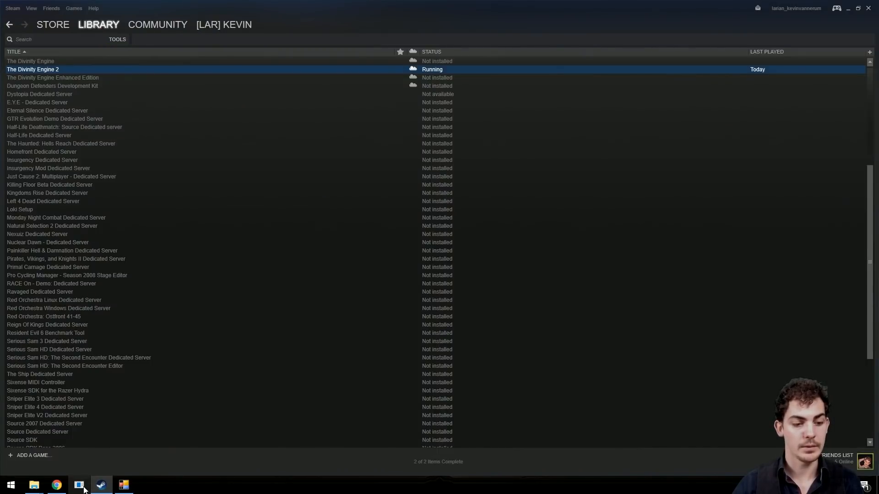
pyautogui.click(122, 487)
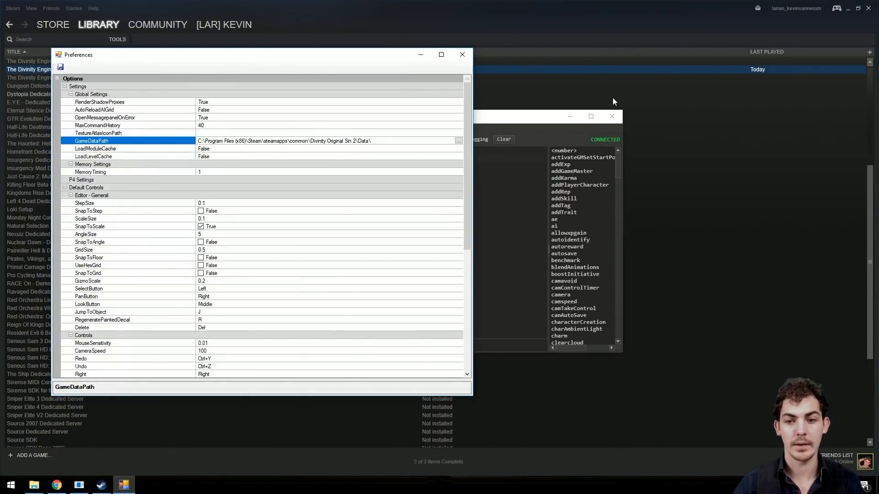
pyautogui.click(63, 67)
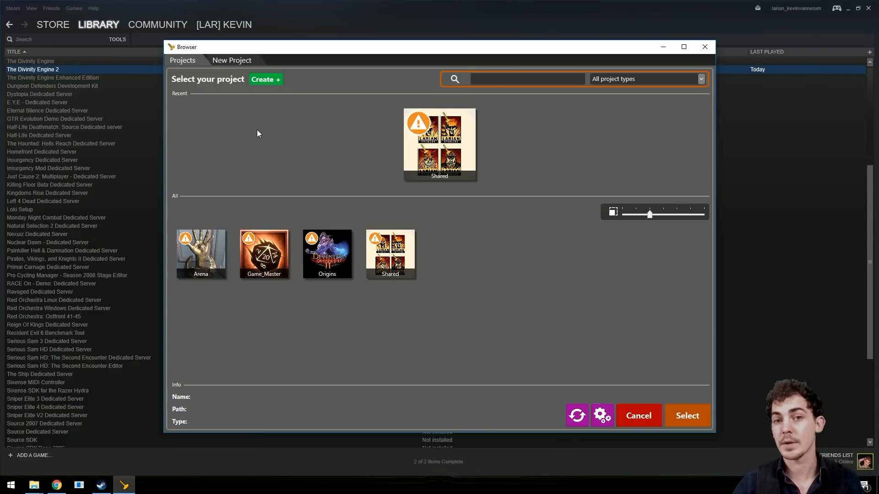
# Step: Start a new Add-on project that loads data from GM and targets GM
pyautogui.click(261, 80)
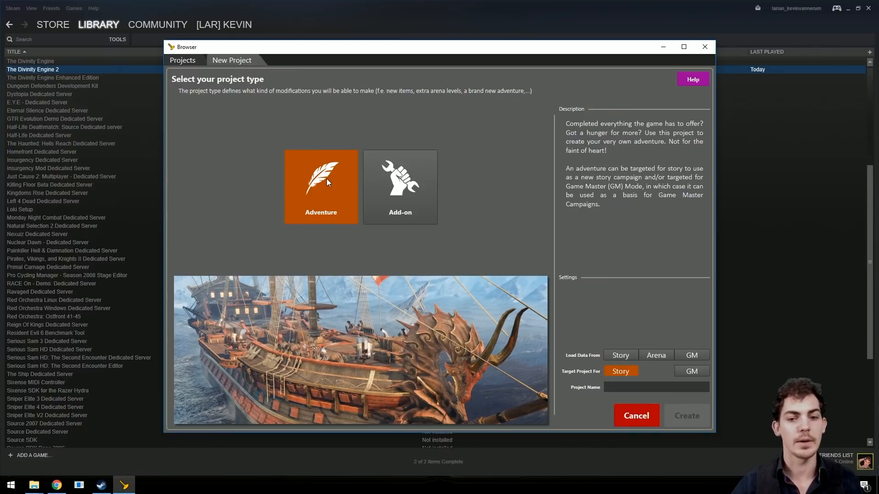
pyautogui.click(417, 206)
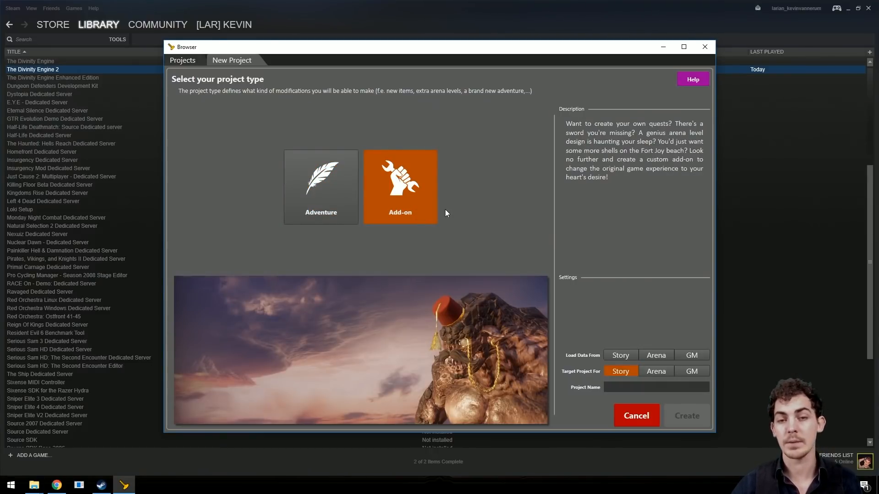
pyautogui.click(689, 374)
pyautogui.click(622, 375)
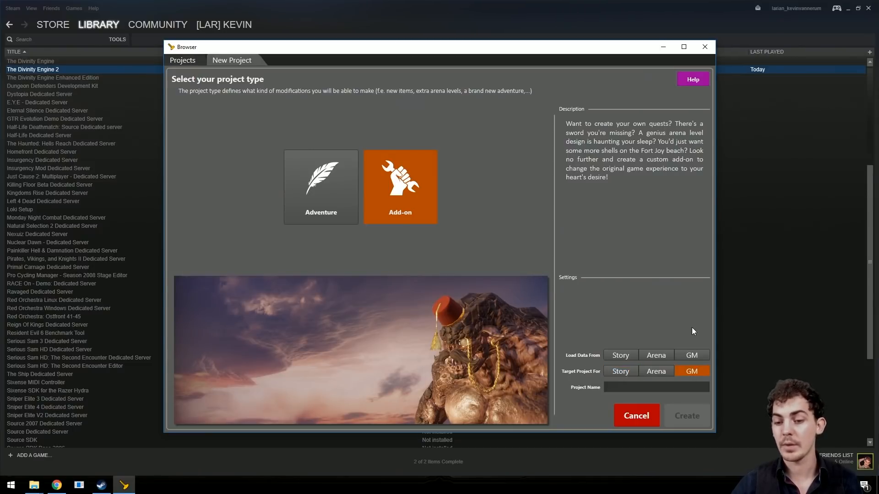
pyautogui.click(689, 356)
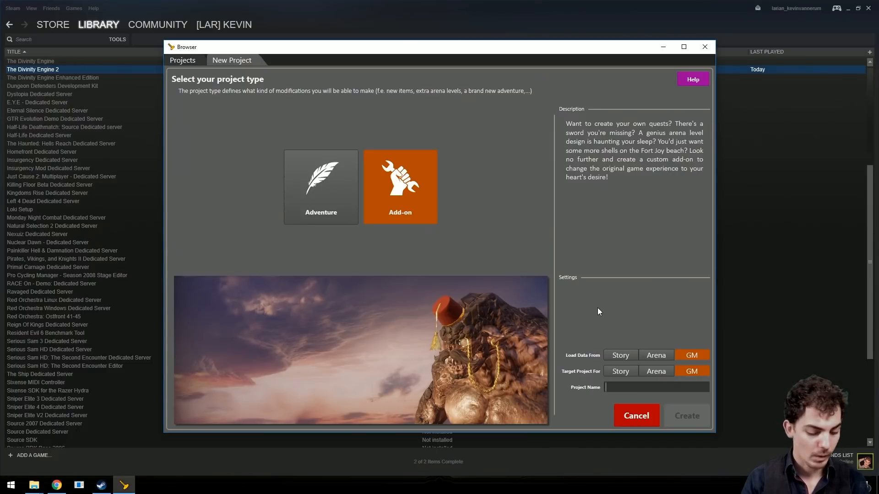
# Step: Name the project KevinsAwesomeMod and create it
pyautogui.write('Kevin')
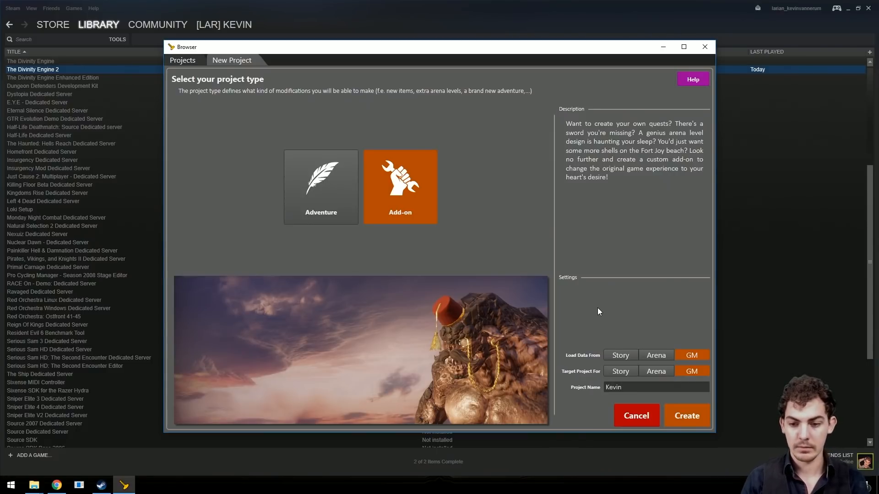
pyautogui.write('sAw')
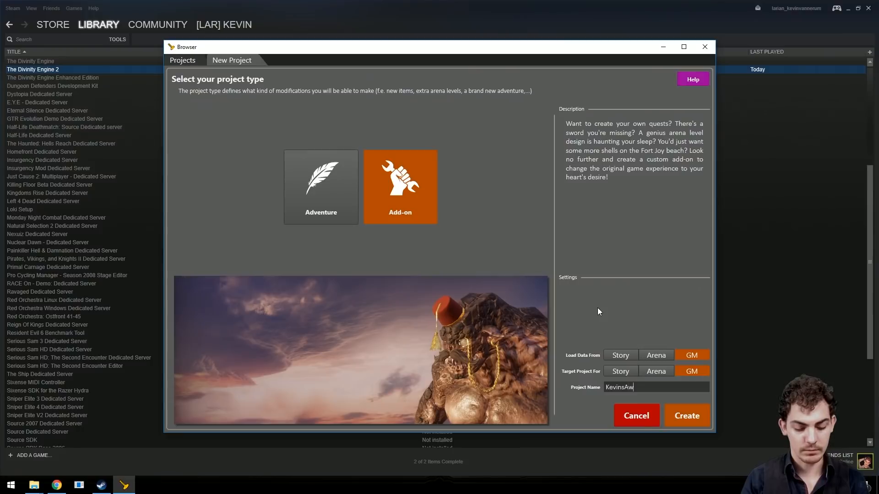
pyautogui.write('esomeMod')
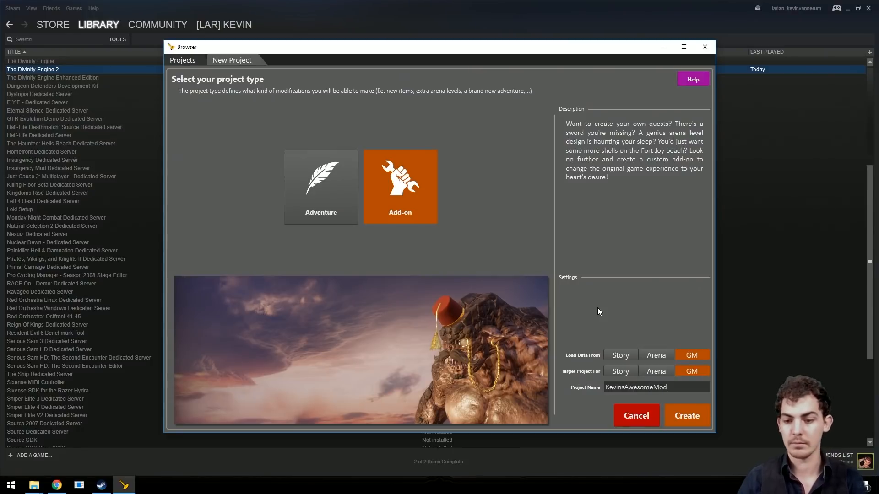
pyautogui.click(685, 416)
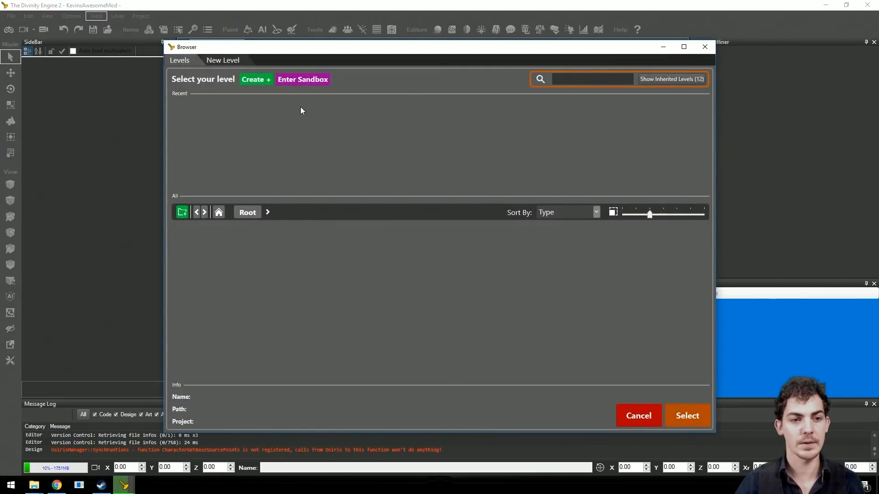
# Step: Look through the level browser's new level and sandbox options, and select The Sandbox as the level template
pyautogui.click(230, 60)
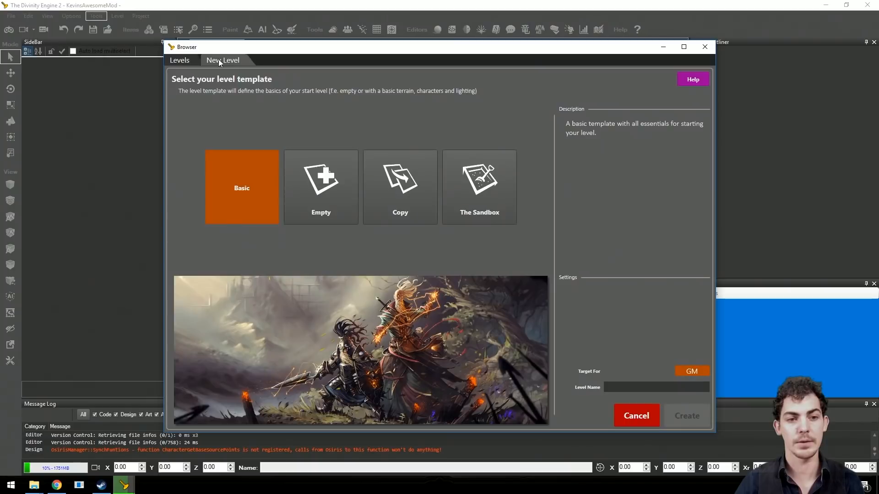
pyautogui.click(196, 60)
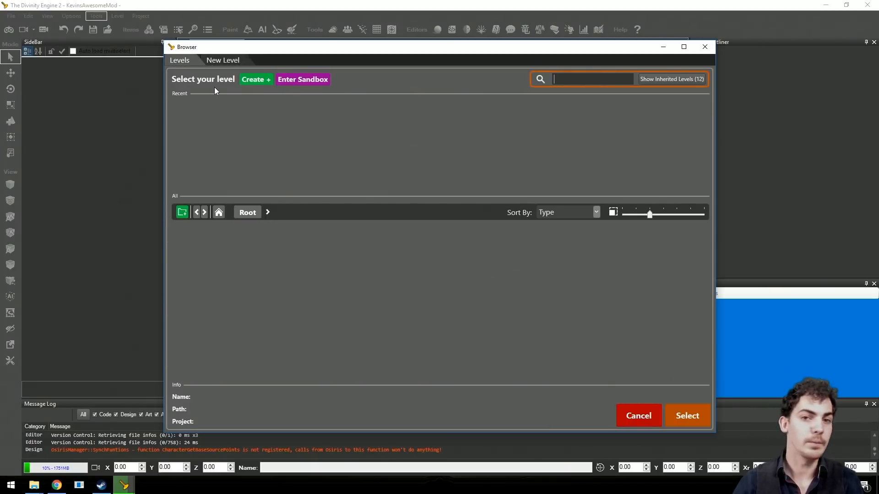
pyautogui.click(295, 81)
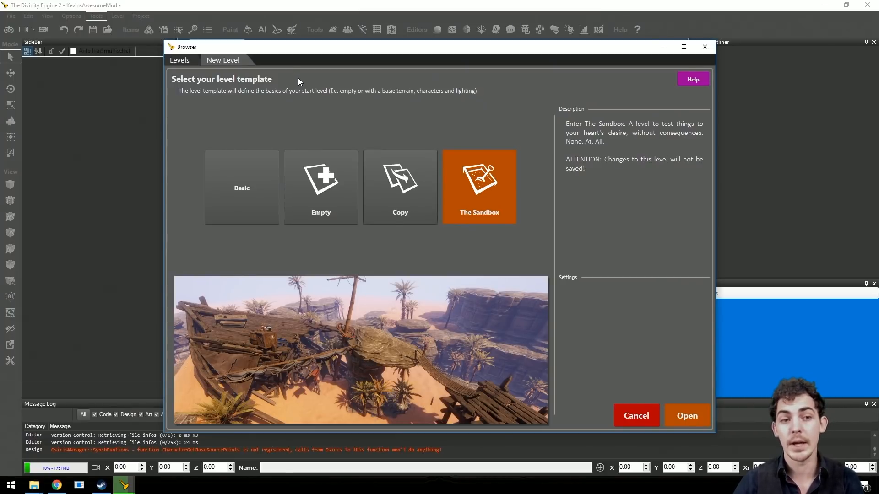
pyautogui.click(197, 62)
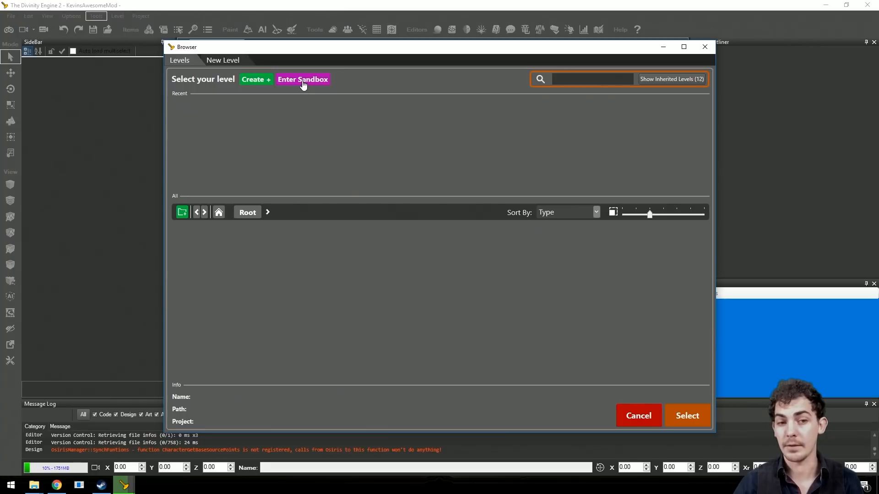
pyautogui.click(259, 81)
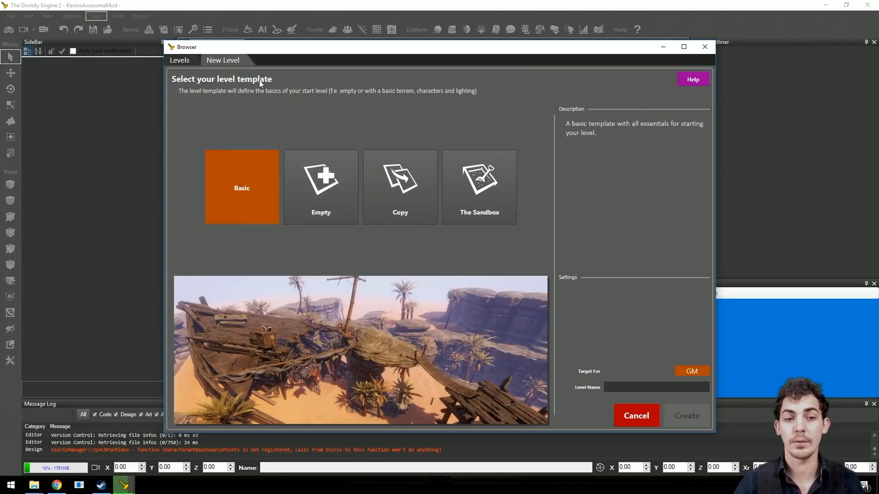
pyautogui.click(501, 182)
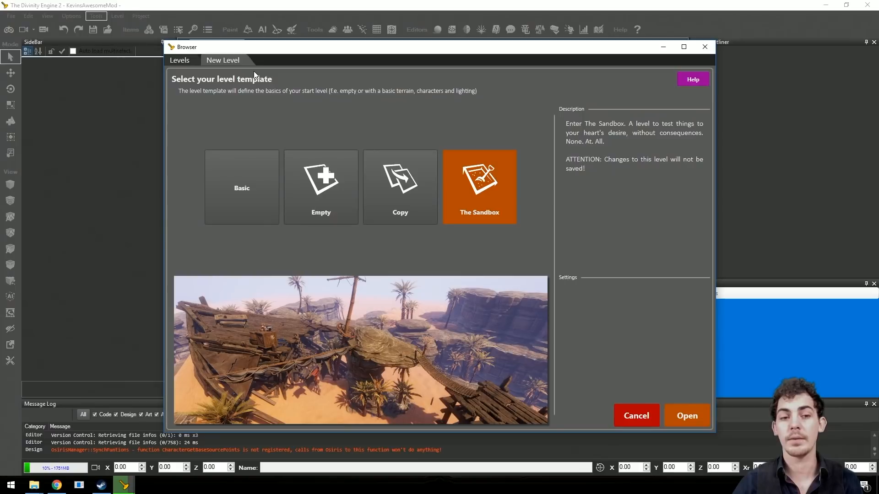
# Step: Compare the Empty, Basic and Copy level templates by viewing their descriptions and settings
pyautogui.click(318, 174)
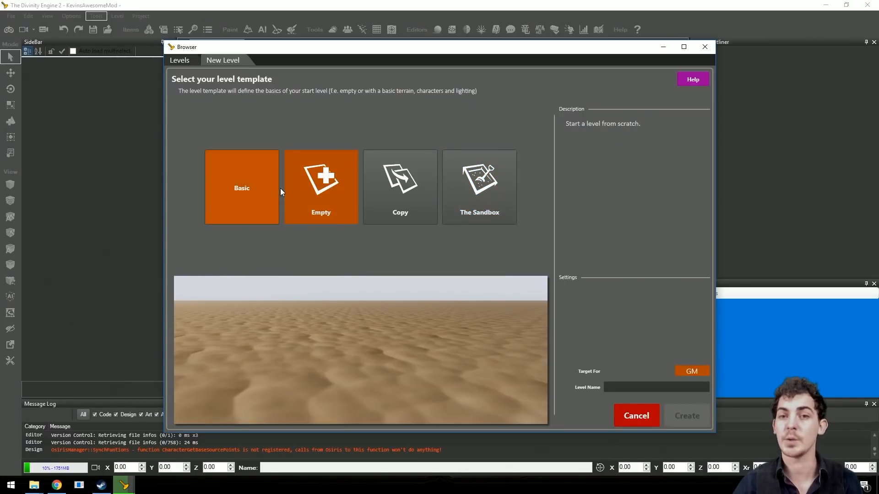
pyautogui.click(260, 172)
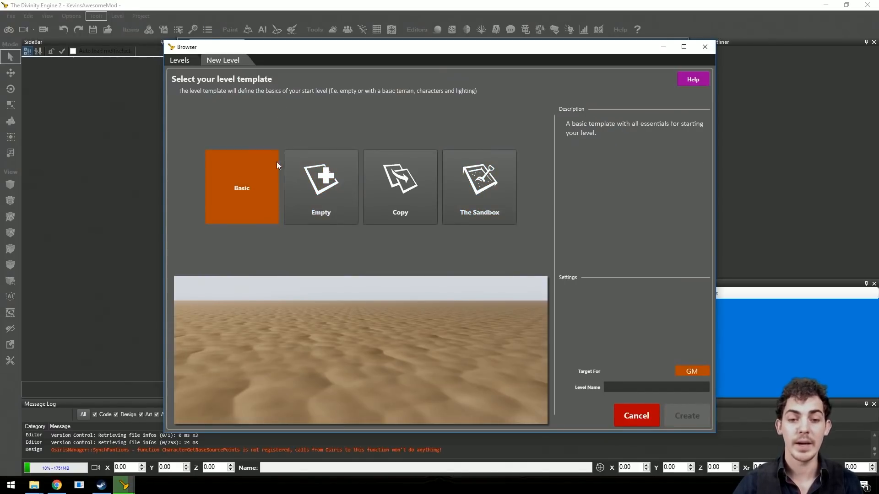
pyautogui.click(300, 176)
pyautogui.click(399, 180)
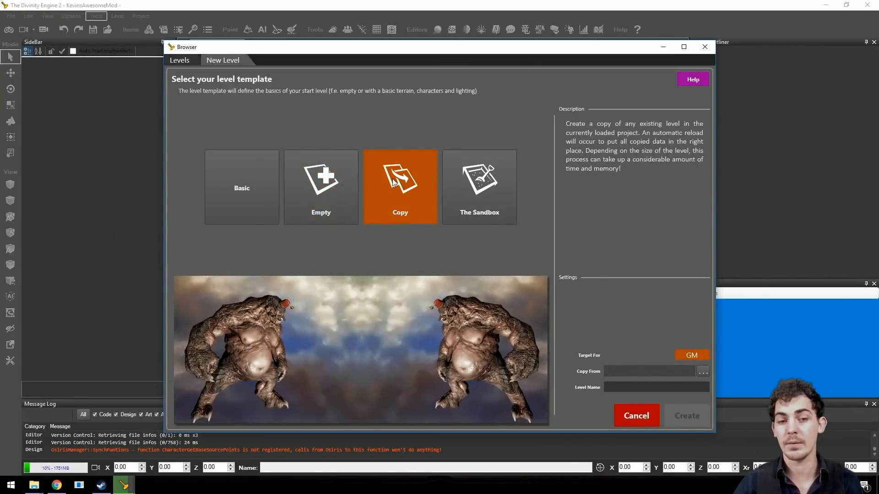
# Step: Create a new level from the Empty template, targeted for GM, with the name BridgeOfEchoes
pyautogui.click(344, 180)
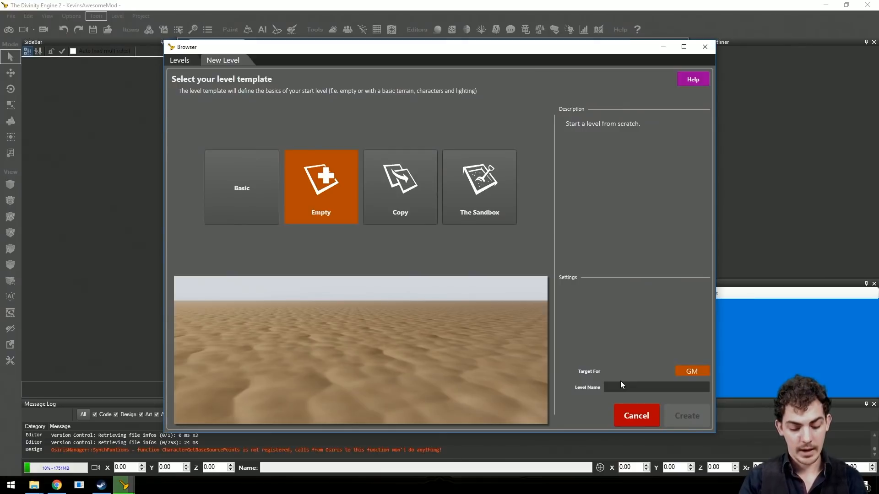
pyautogui.write('Br')
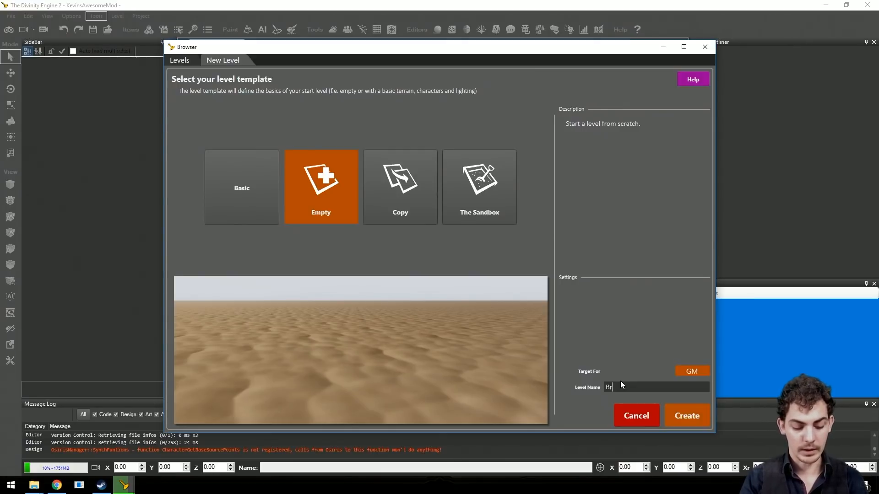
pyautogui.write('idgeOfEchoes')
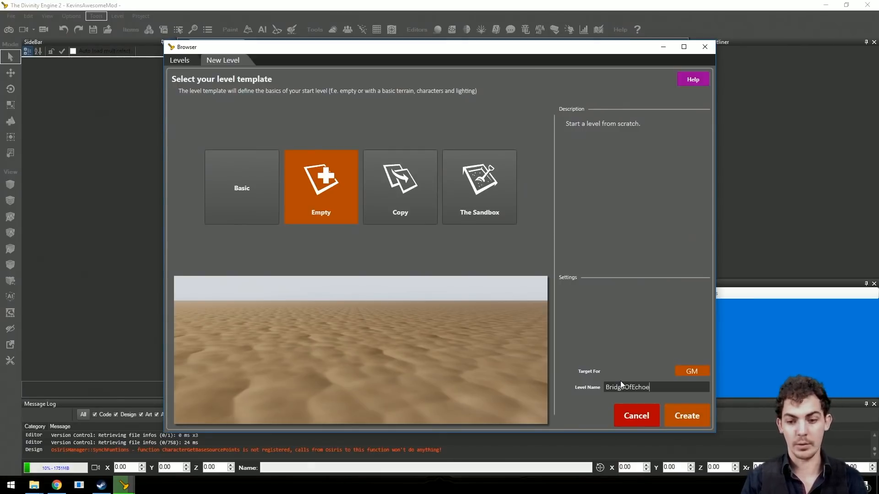
pyautogui.click(689, 419)
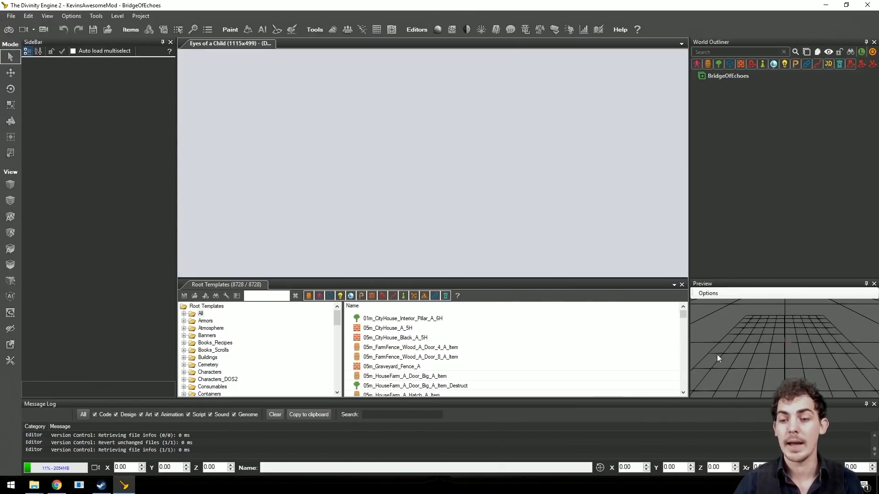
# Step: Rearrange the workspace: close the Message Log, enlarge the template Preview, and dock Root Templates alongside the SideBar as the visible tab
pyautogui.click(399, 348)
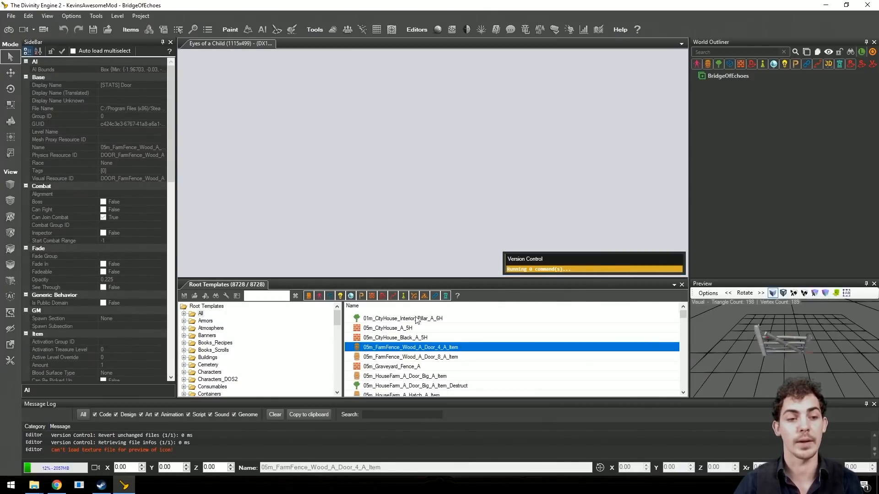
pyautogui.click(874, 405)
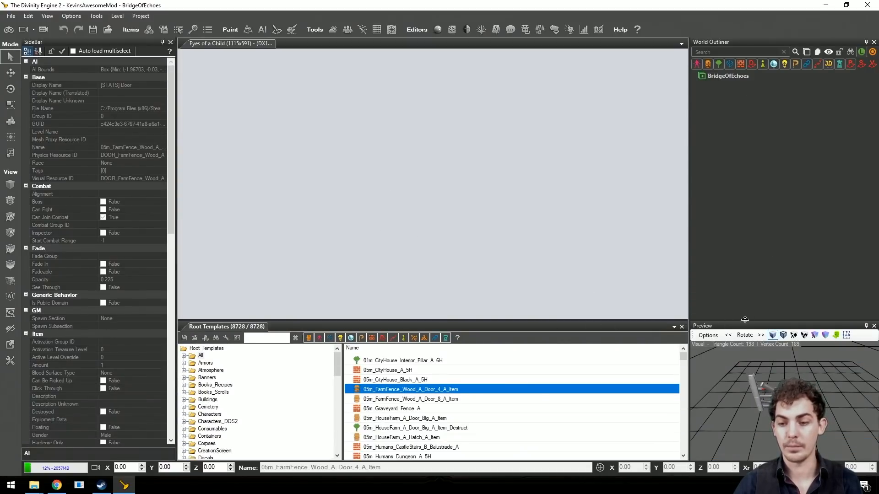
pyautogui.moveTo(744, 319); pyautogui.dragTo(744, 235)
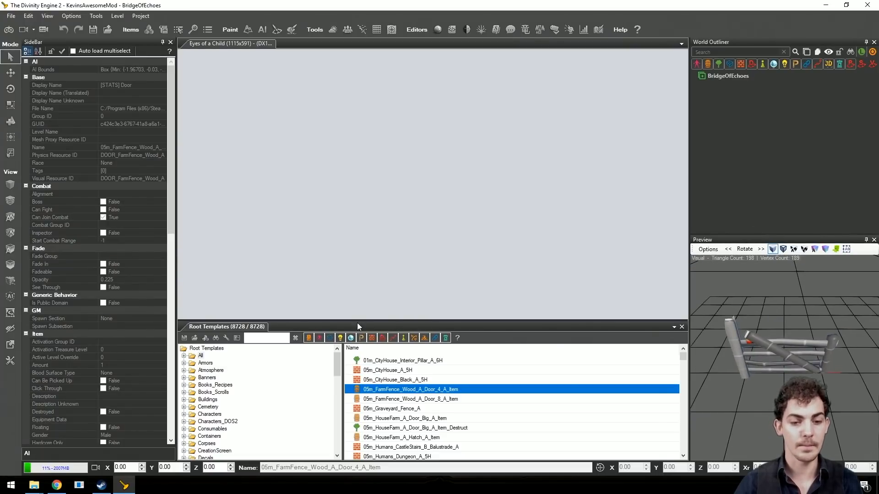
pyautogui.moveTo(370, 327); pyautogui.dragTo(98, 248)
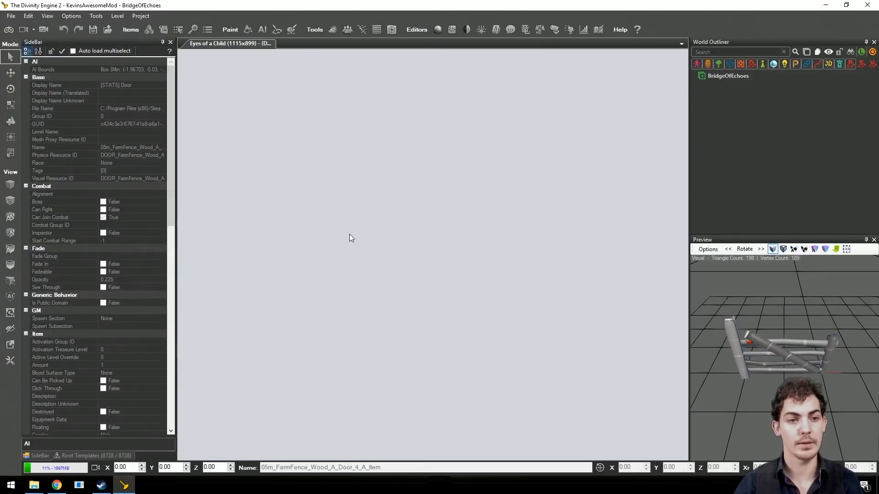
pyautogui.click(79, 455)
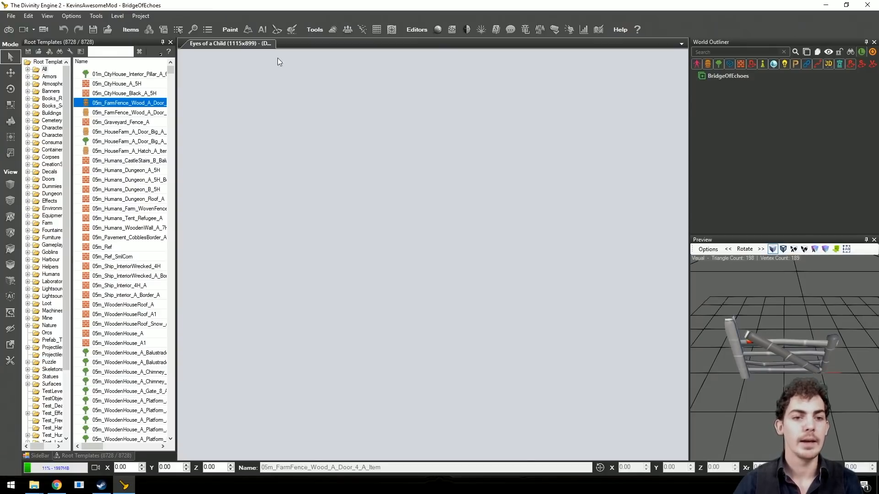
# Step: Open the terrain painting tools and start a new terrain, keeping its width and height at 1 patch each
pyautogui.click(248, 30)
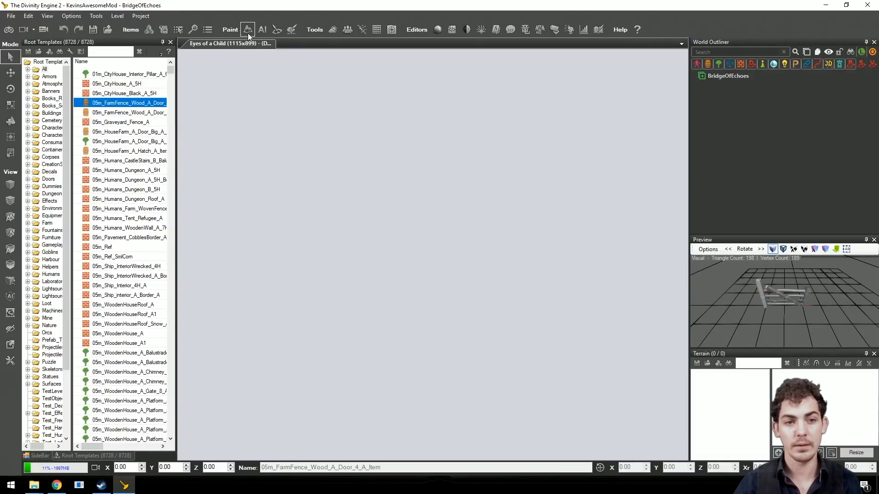
pyautogui.click(718, 364)
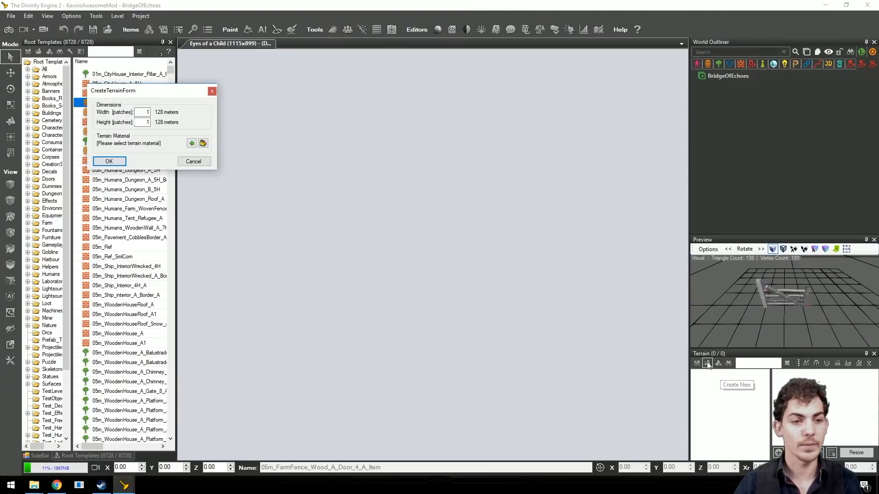
pyautogui.moveTo(110, 92); pyautogui.dragTo(213, 90)
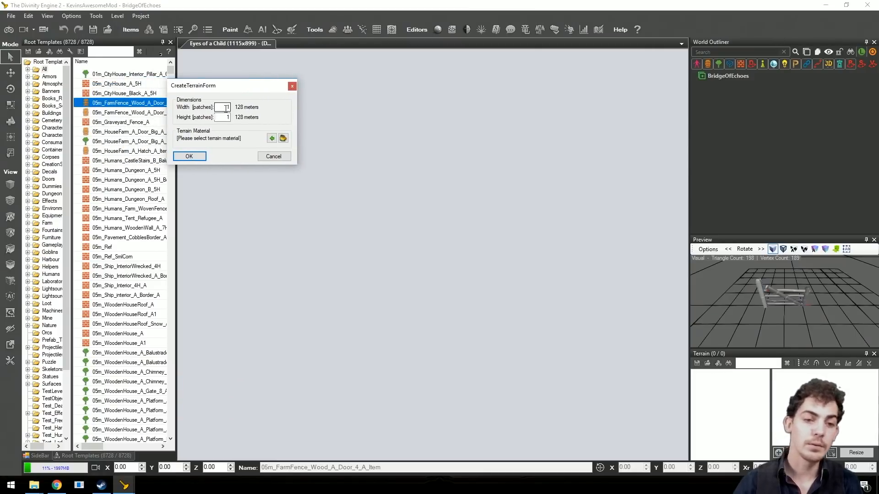
pyautogui.click(228, 107)
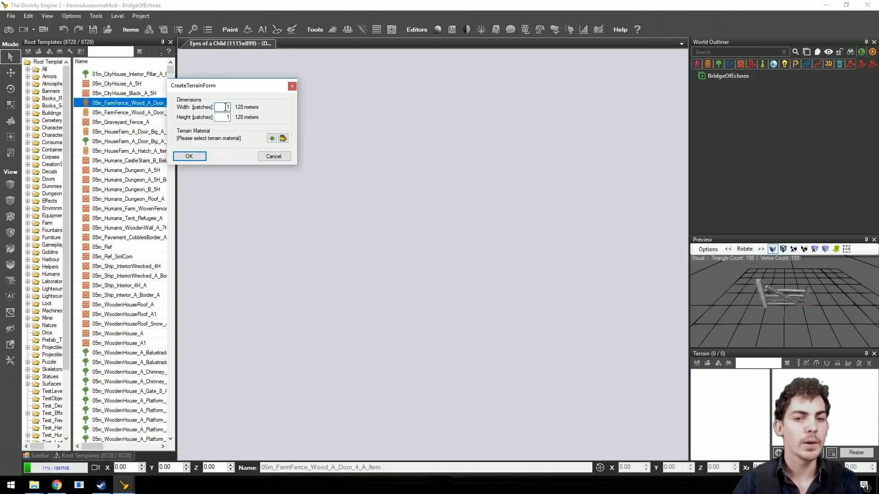
pyautogui.moveTo(232, 89); pyautogui.dragTo(118, 117)
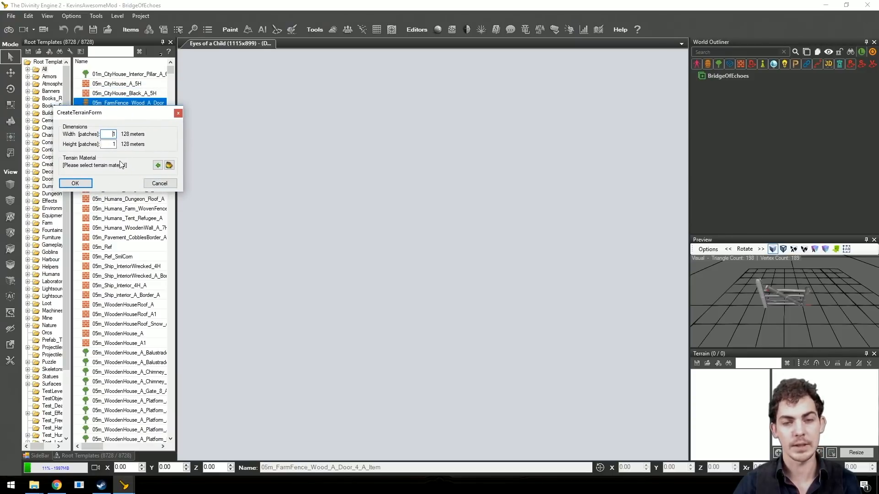
# Step: Browse for a terrain material by limiting the Resource Manager to Shared material resources and filtering them by TR_
pyautogui.click(168, 166)
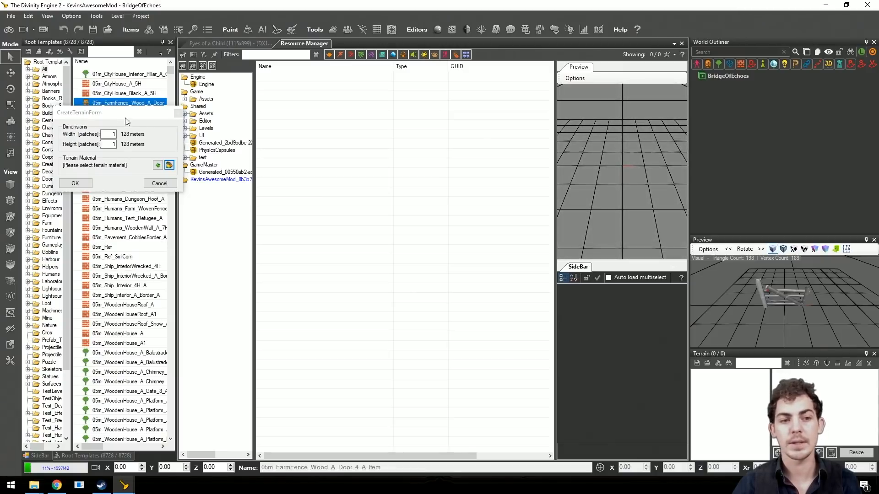
pyautogui.moveTo(125, 117); pyautogui.dragTo(108, 106)
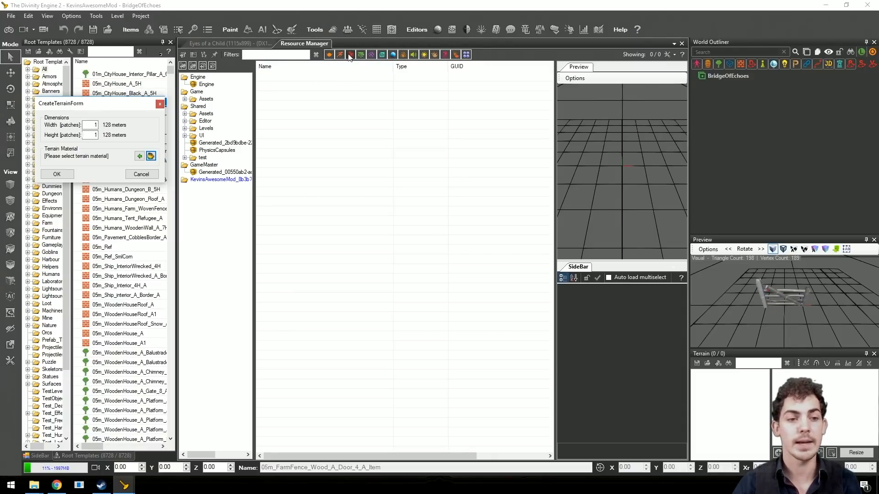
pyautogui.click(392, 55)
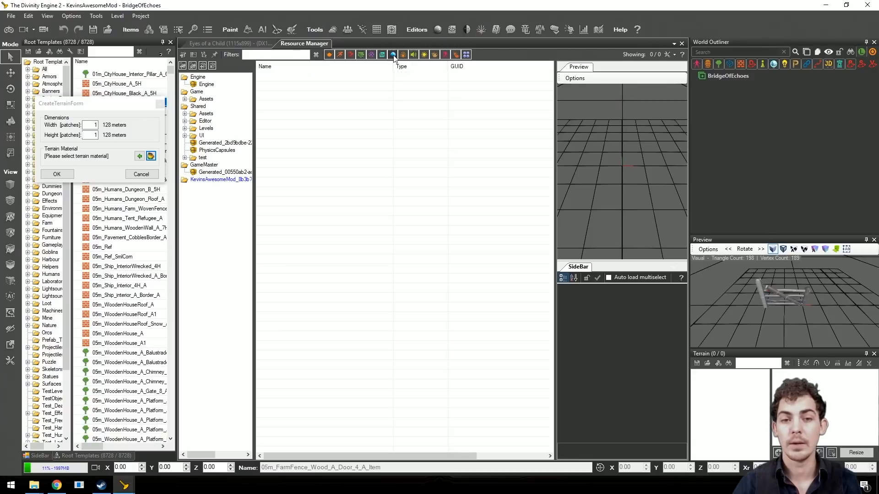
pyautogui.click(199, 106)
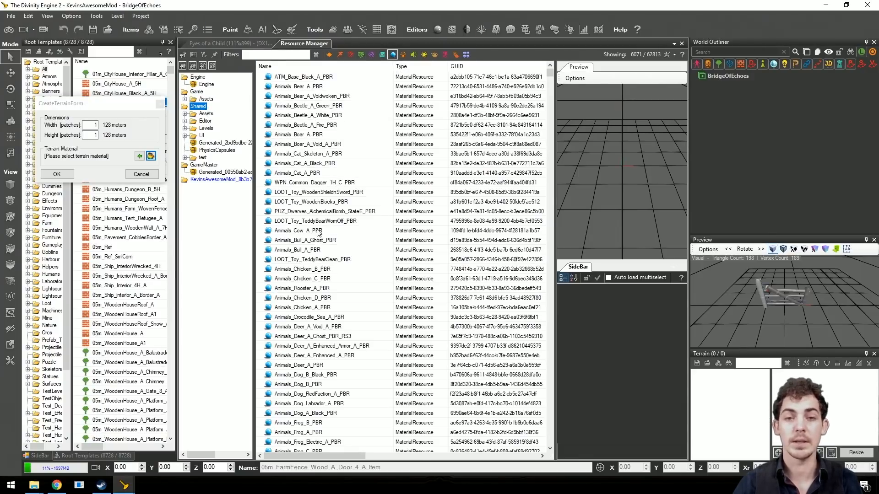
pyautogui.click(267, 56)
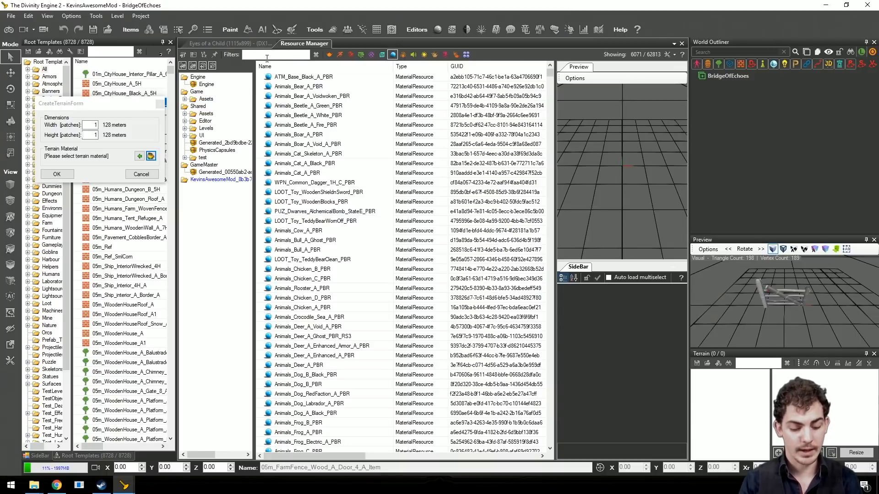
pyautogui.write('TR_')
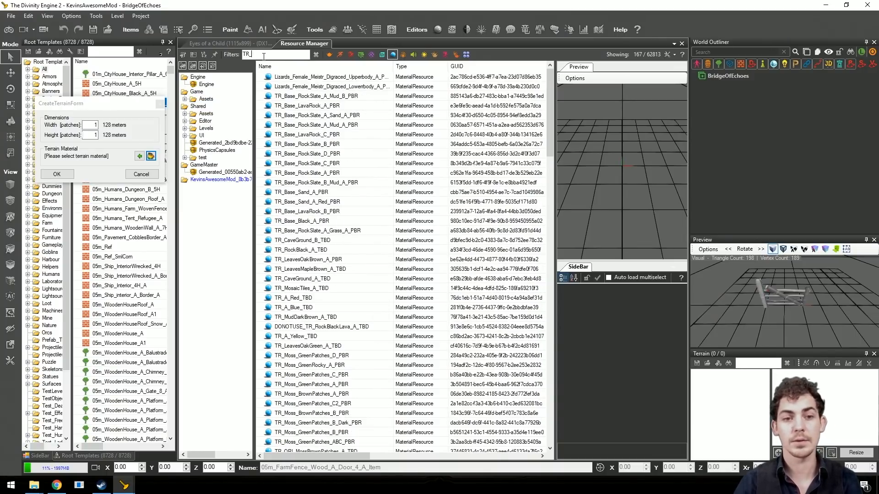
# Step: Choose TR_Base_LavaRock_C_PBR as the terrain material and create the terrain
pyautogui.click(315, 145)
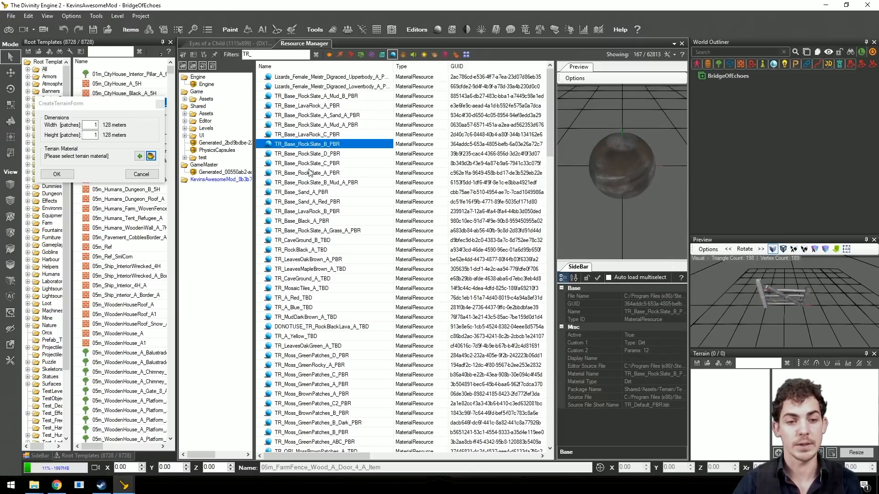
pyautogui.click(312, 134)
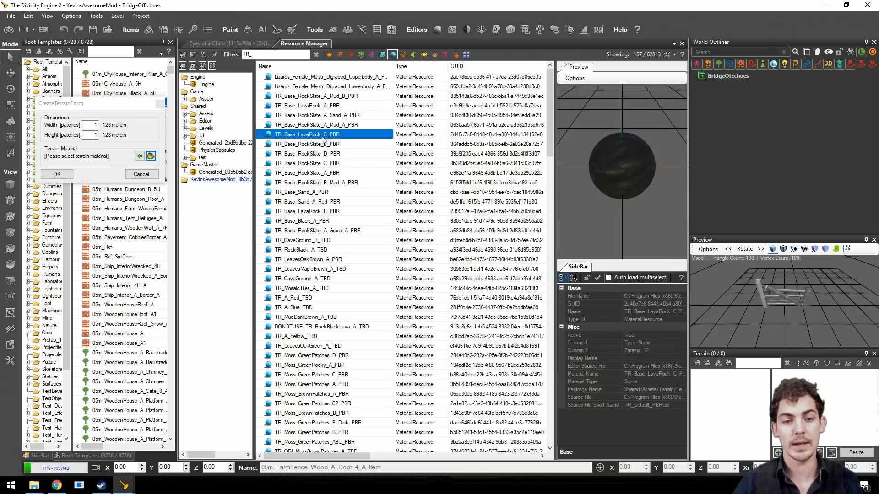
pyautogui.click(139, 156)
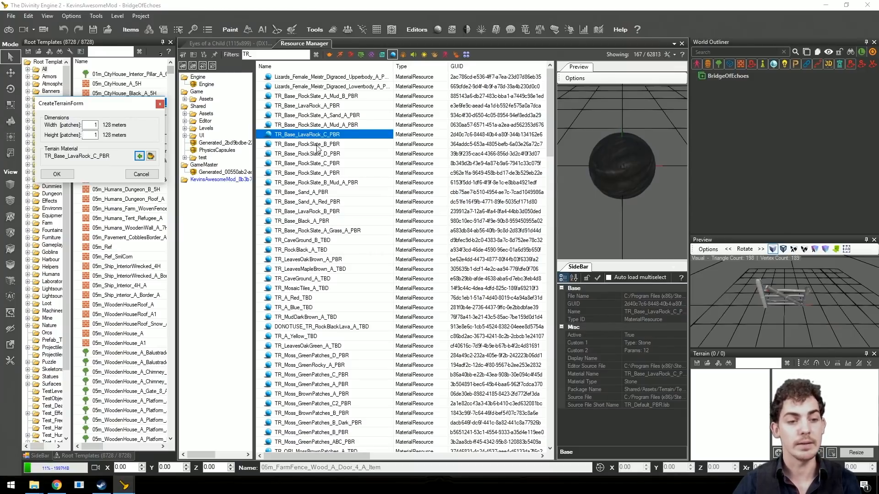
pyautogui.click(57, 175)
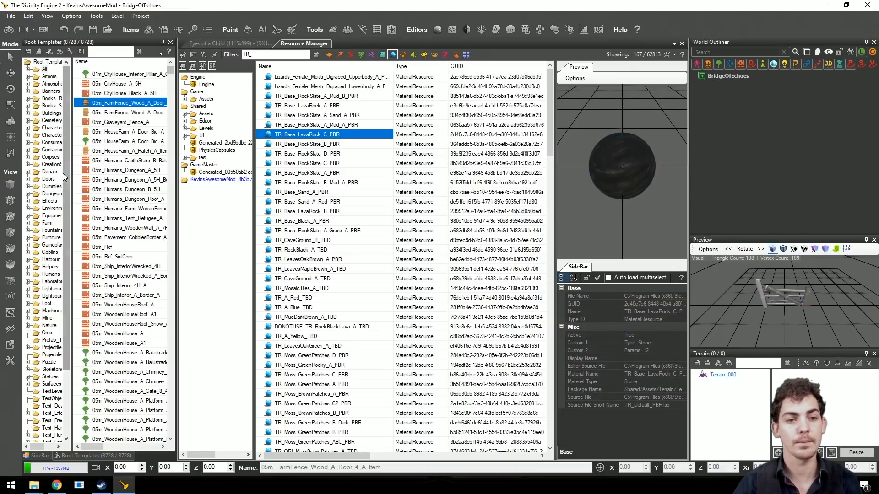
# Step: Return to the level viewport and briefly run game mode to try out the new terrain
pyautogui.click(228, 43)
pyautogui.moveTo(314, 174); pyautogui.dragTo(380, 243, button='right')
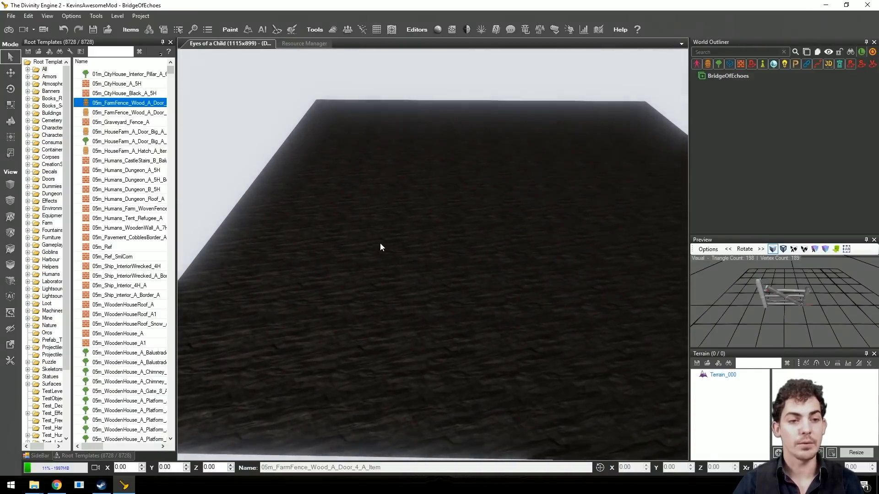
pyautogui.click(11, 30)
pyautogui.click(401, 283)
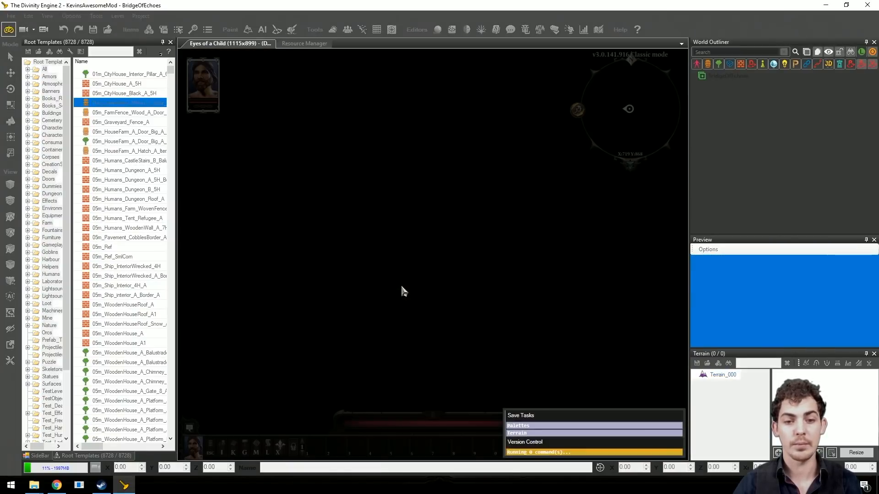
pyautogui.click(10, 31)
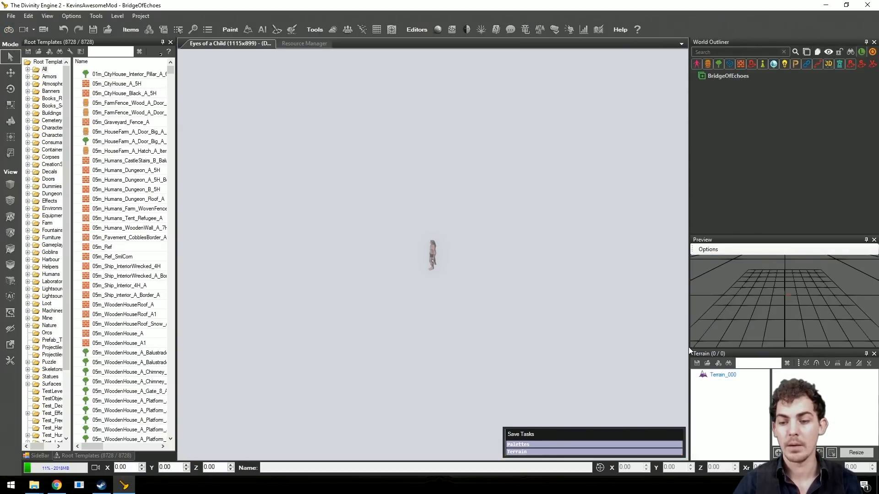
# Step: Focus on the new terrain and examine its size against the character standing on it, tucking away the reopened Message Log
pyautogui.doubleClick(719, 374)
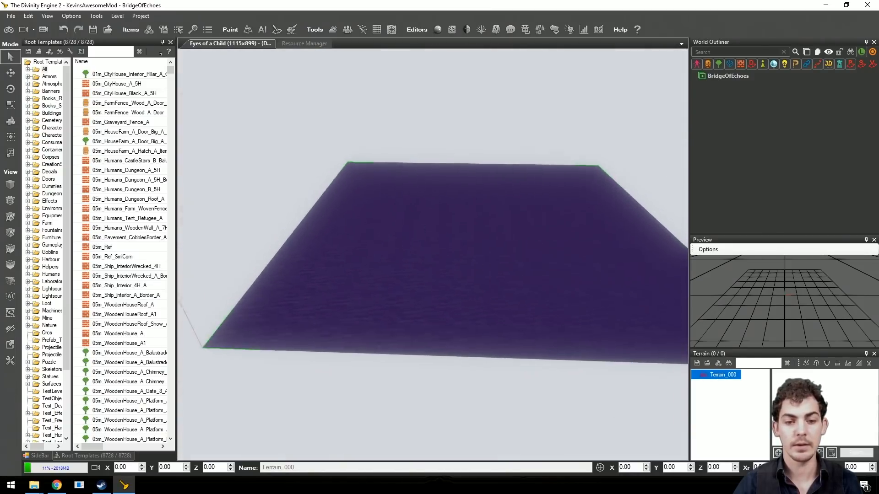
pyautogui.moveTo(398, 198); pyautogui.dragTo(370, 247, button='right')
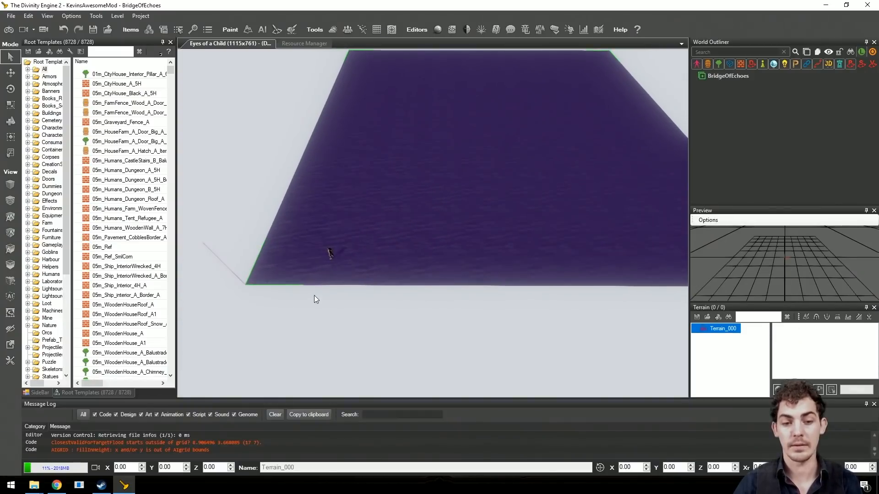
pyautogui.scroll(3, 328, 267)
pyautogui.moveTo(328, 266); pyautogui.dragTo(404, 316, button='middle')
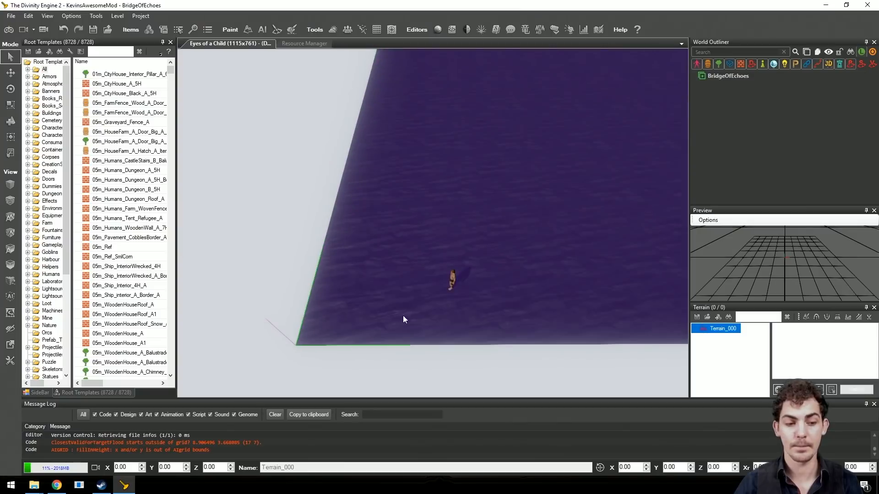
pyautogui.click(870, 404)
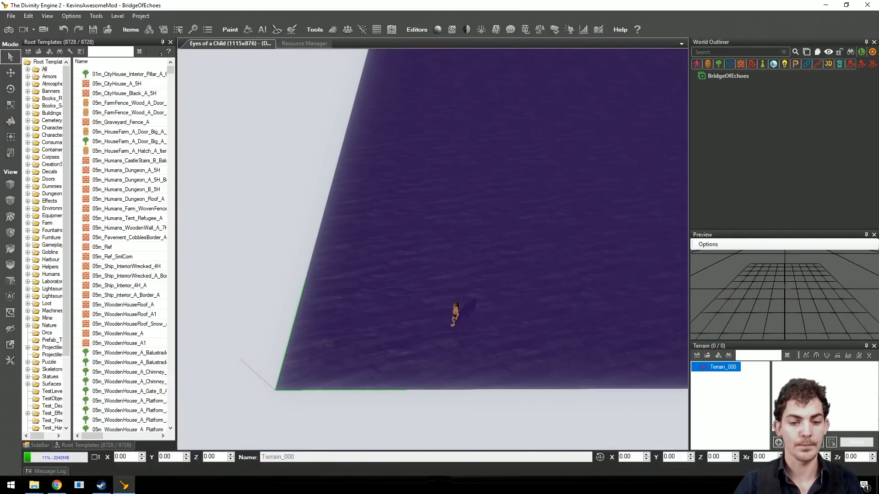
pyautogui.moveTo(455, 314); pyautogui.dragTo(297, 274, button='middle')
pyautogui.scroll(3, 433, 250)
pyautogui.scroll(-3, 310, 293)
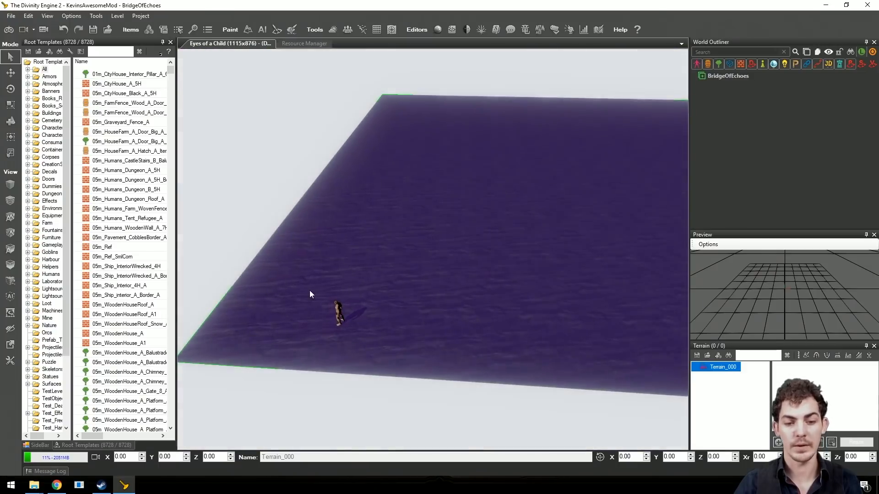
# Step: Open the AI Grid Panel and run a full generation of the AI, vision and material grids for the terrain
pyautogui.scroll(3, 310, 293)
pyautogui.moveTo(310, 294); pyautogui.dragTo(329, 274, button='right')
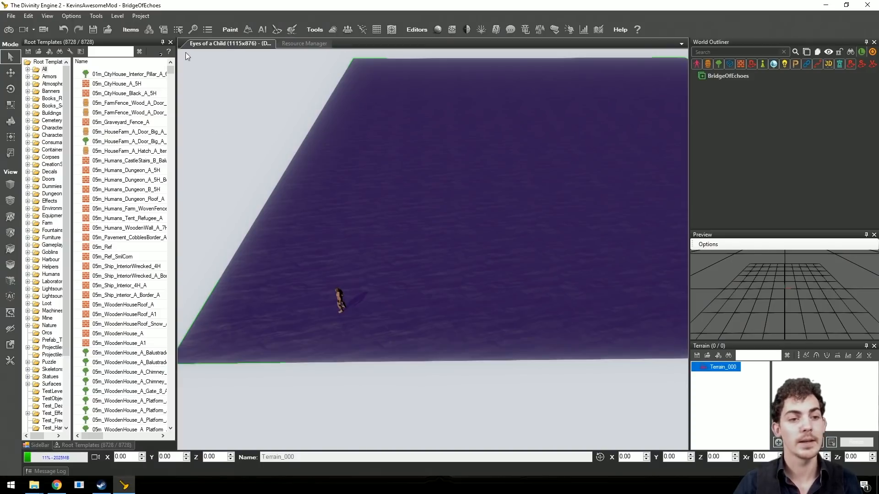
pyautogui.click(263, 30)
pyautogui.click(62, 155)
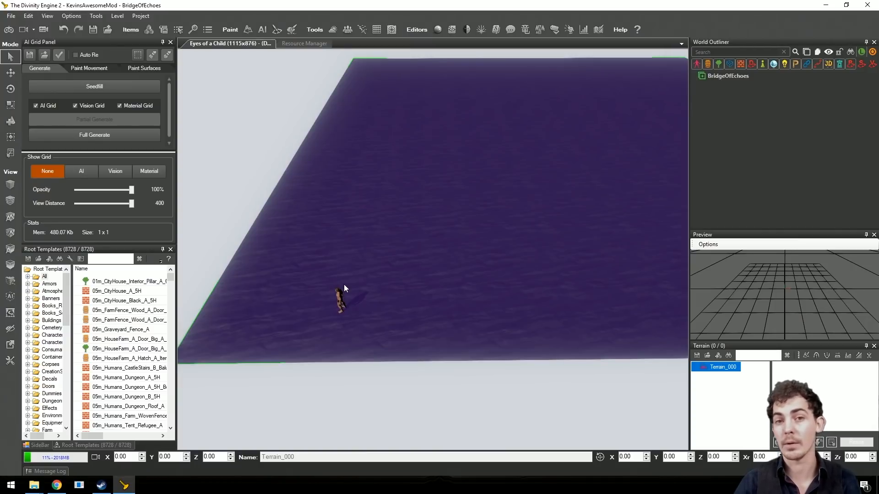
pyautogui.click(100, 139)
pyautogui.click(435, 273)
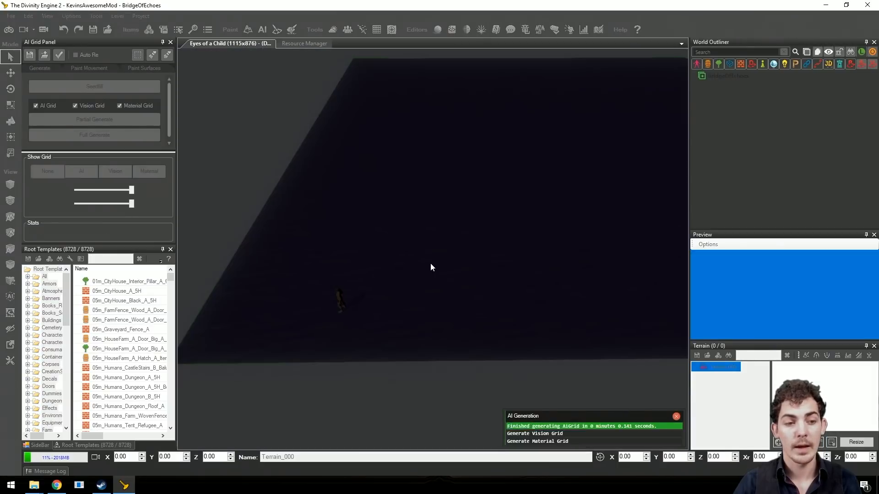
# Step: Overlay the AI grid on the terrain to examine its walkable cells, and hide the overlay again
pyautogui.click(81, 168)
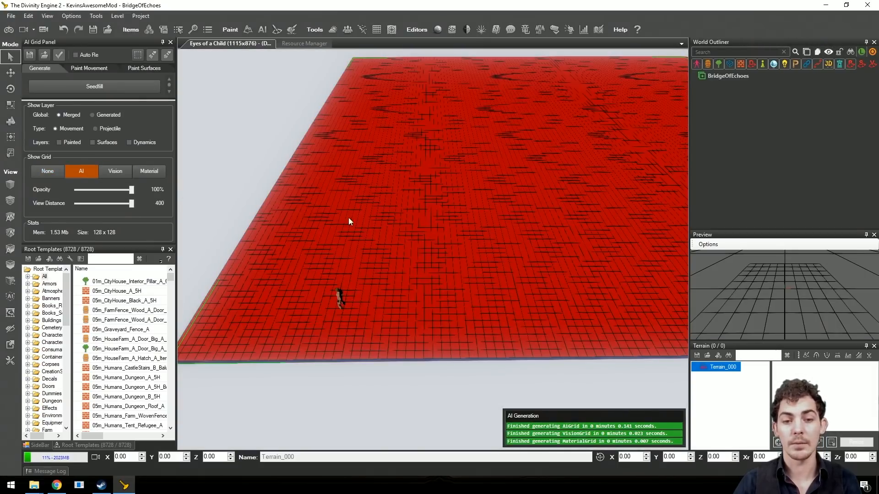
pyautogui.moveTo(349, 221); pyautogui.dragTo(478, 181, button='middle')
pyautogui.moveTo(371, 114); pyautogui.dragTo(443, 223, button='middle')
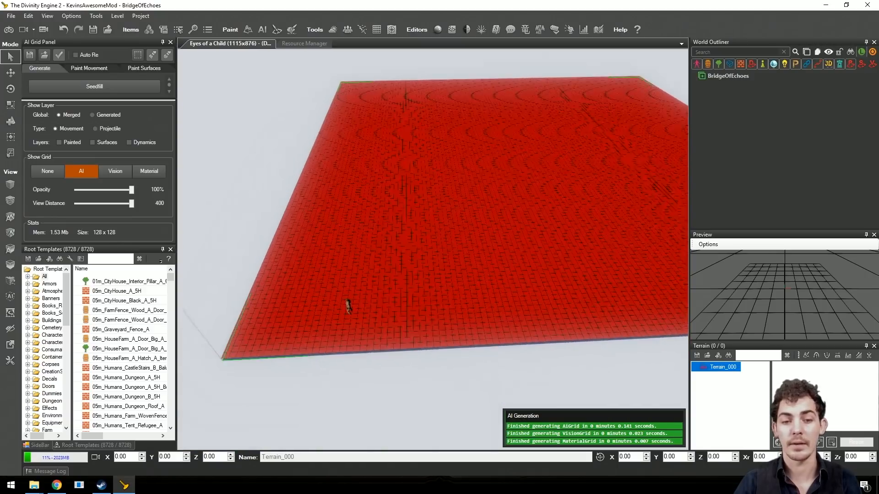
pyautogui.click(47, 172)
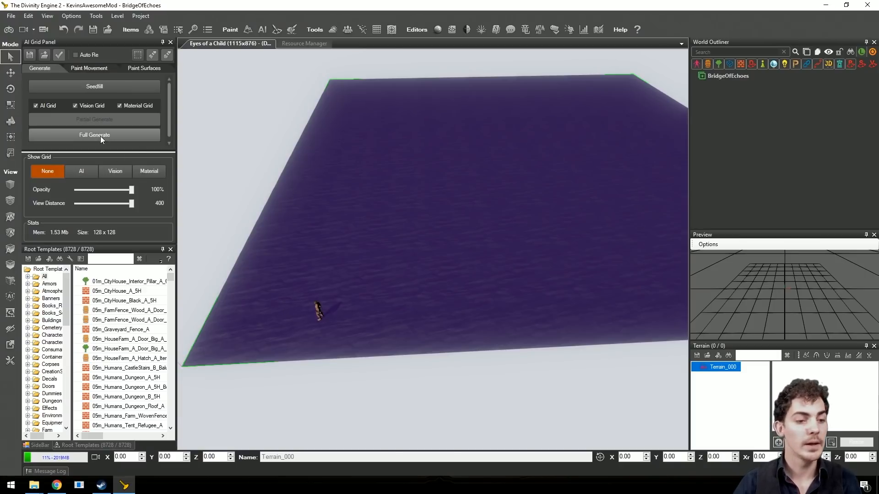
# Step: Search the root templates for "start" and limit the results to triggers
pyautogui.click(114, 257)
pyautogui.write('start')
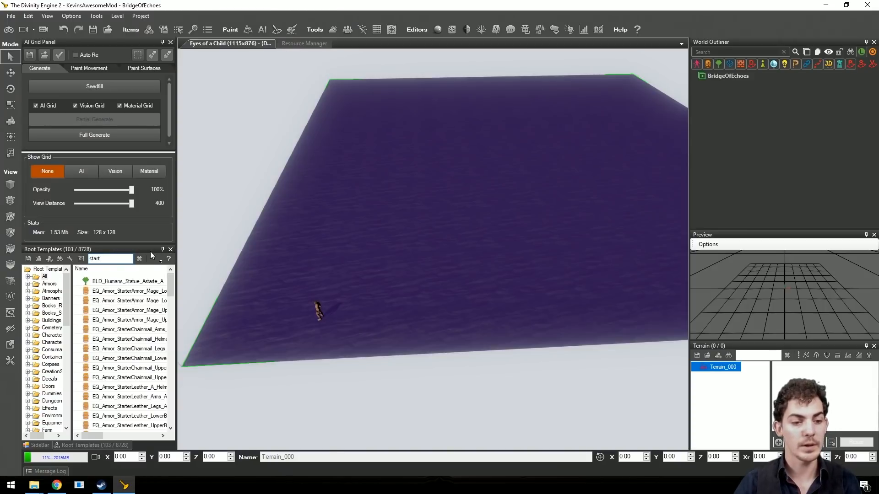
pyautogui.click(161, 261)
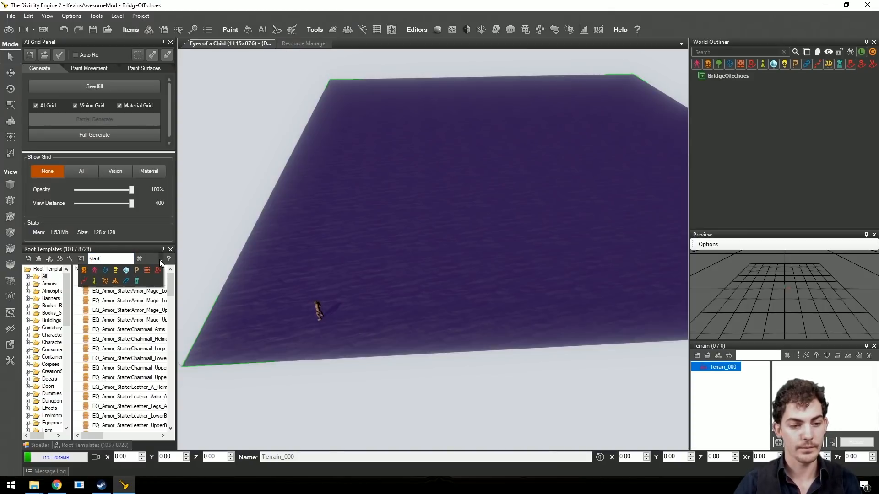
pyautogui.click(105, 271)
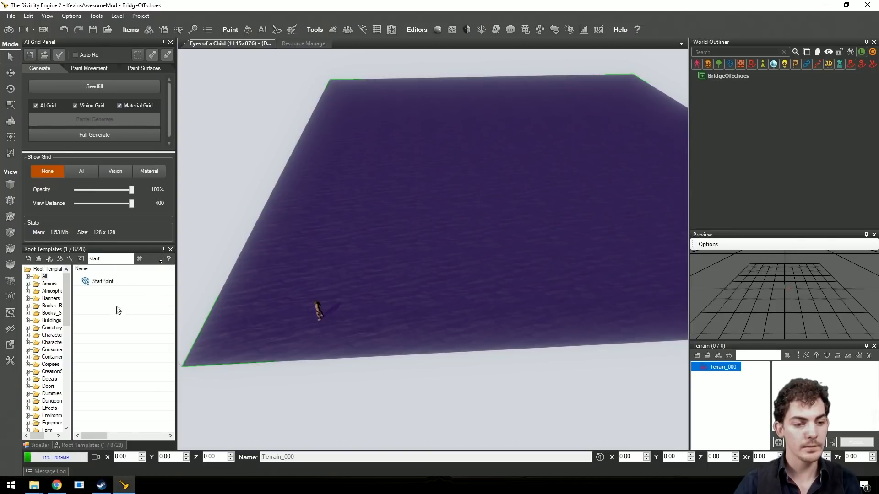
# Step: Place four StartPoint triggers in a row beside the character near the terrain's front corner
pyautogui.click(103, 281)
pyautogui.click(10, 121)
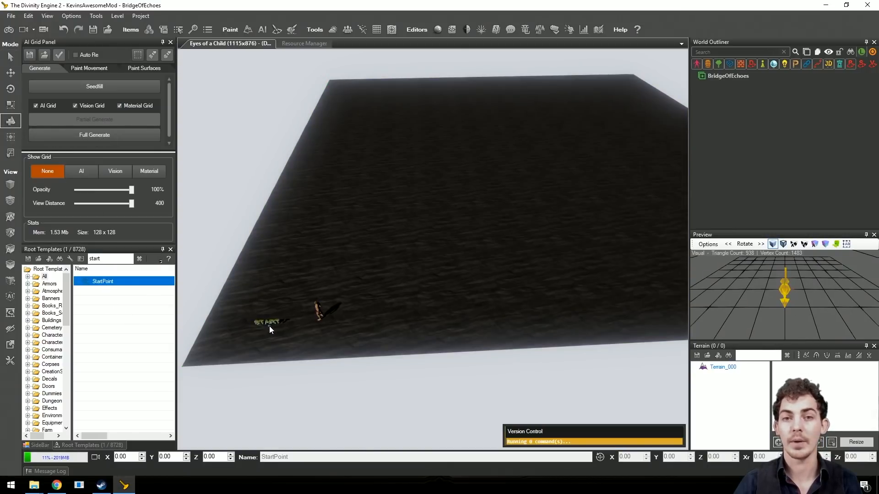
pyautogui.click(270, 326)
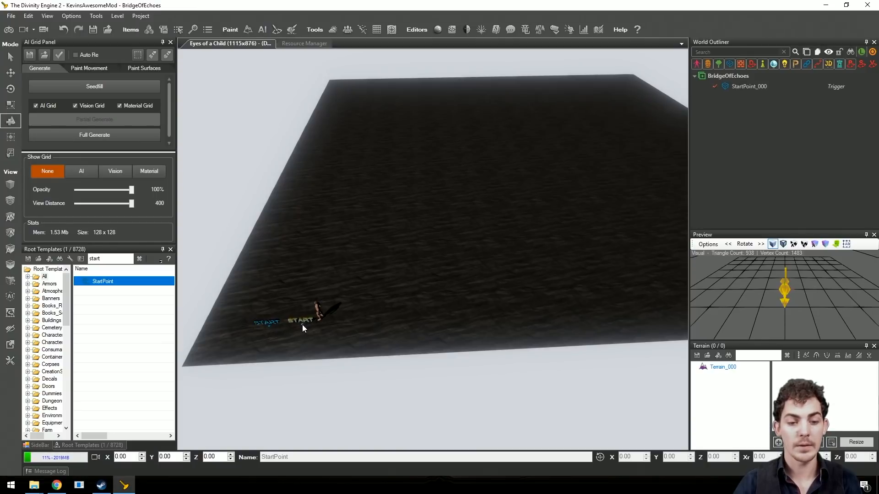
pyautogui.click(302, 326)
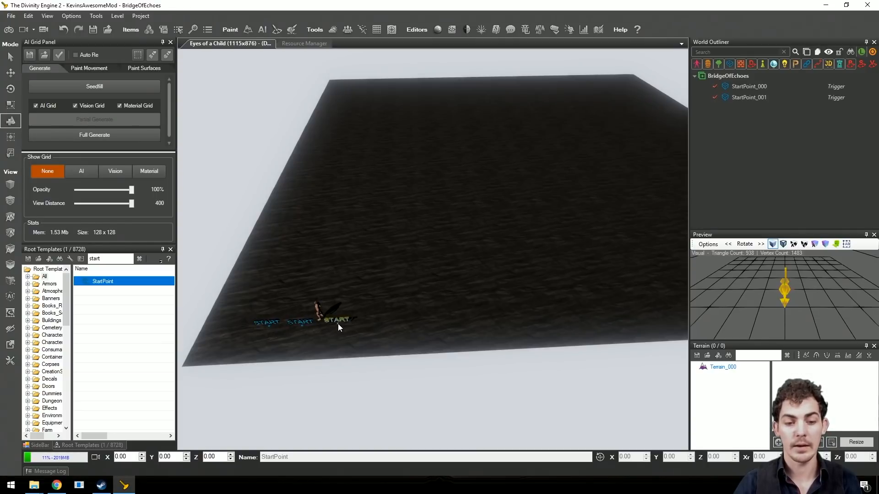
pyautogui.click(338, 324)
pyautogui.click(369, 323)
pyautogui.press('Escape')
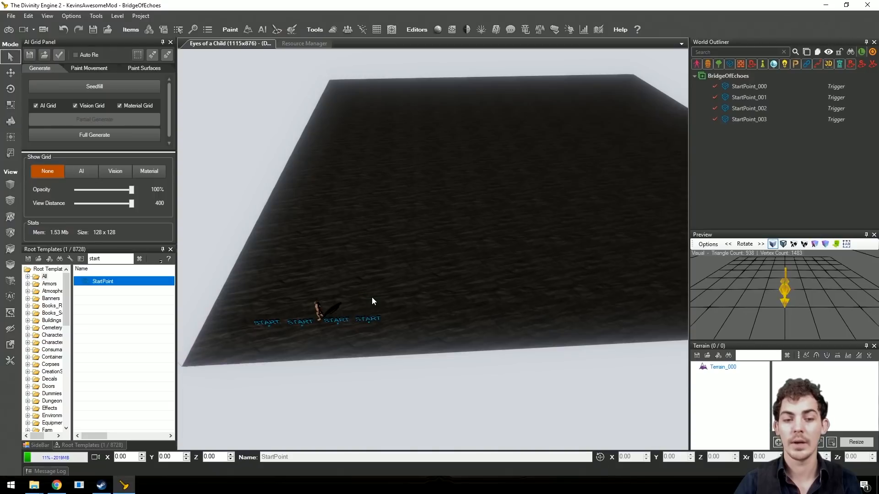
# Step: Select the first start point, stack the Root Templates and AI Grid panels together, and inspect the trigger's Player property in the SideBar
pyautogui.moveTo(371, 297); pyautogui.dragTo(339, 302, button='right')
pyautogui.press('w')
pyautogui.press('s')
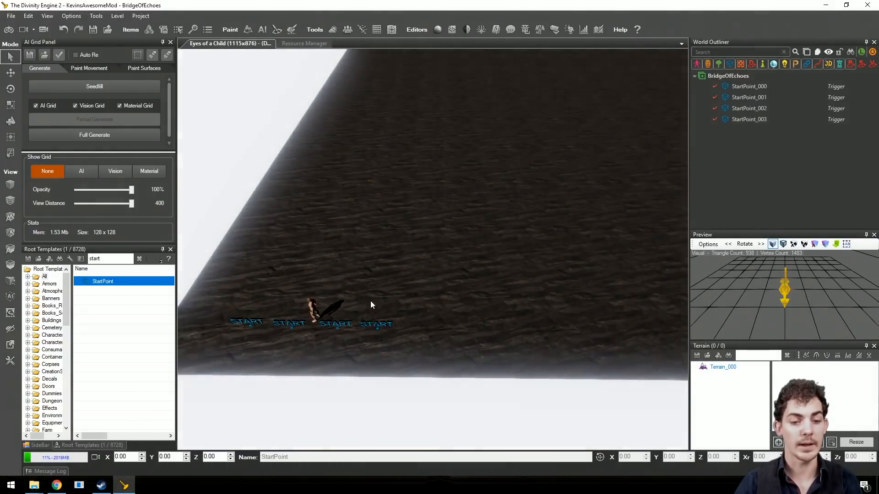
pyautogui.press('a')
pyautogui.press('w')
pyautogui.click(304, 322)
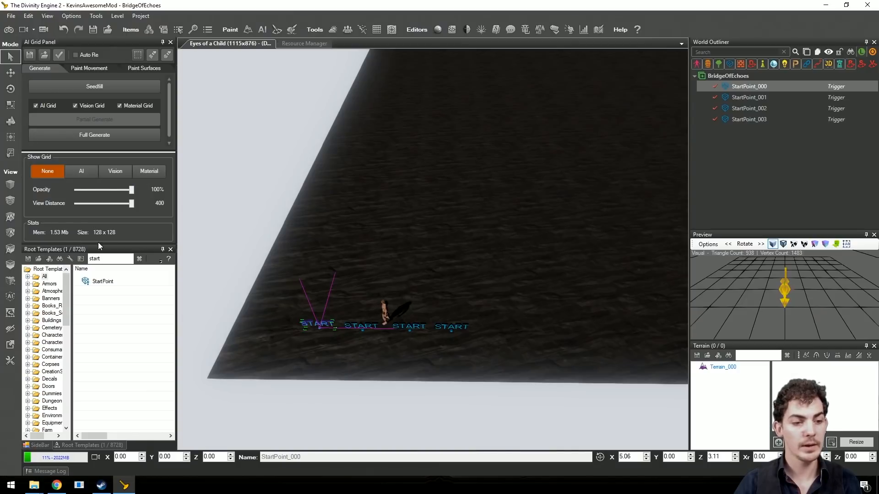
pyautogui.moveTo(98, 249); pyautogui.dragTo(97, 145)
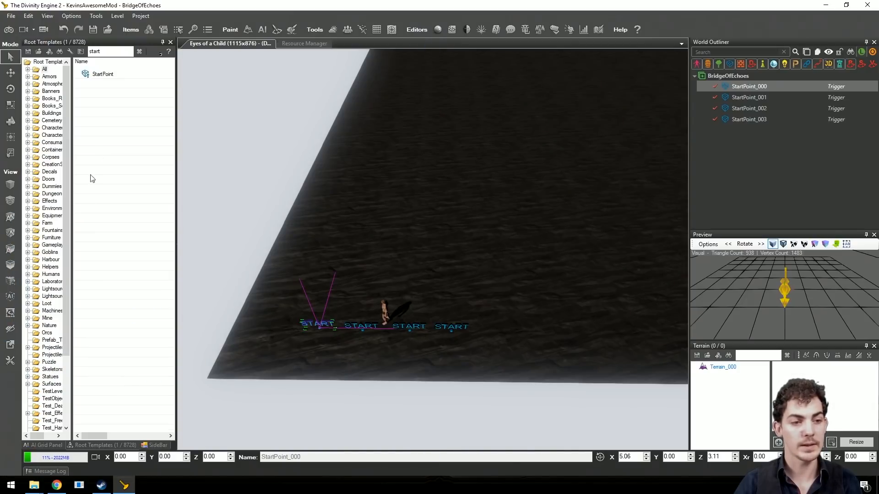
pyautogui.click(48, 444)
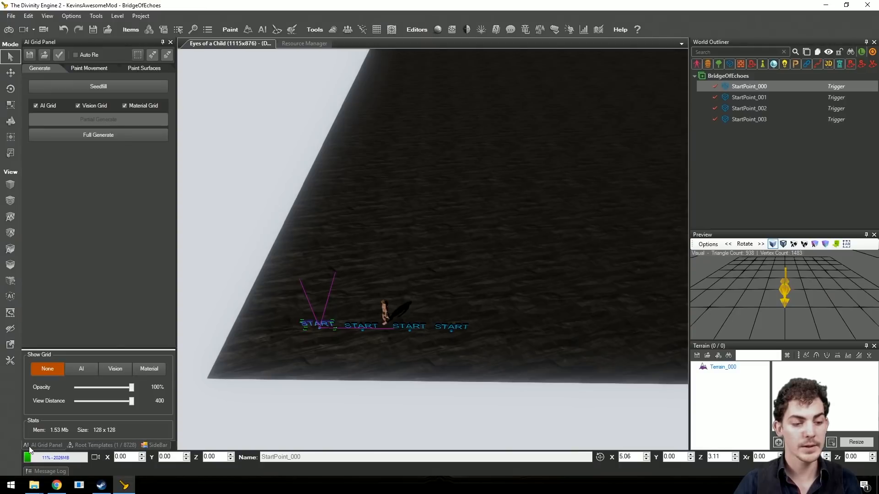
pyautogui.click(150, 443)
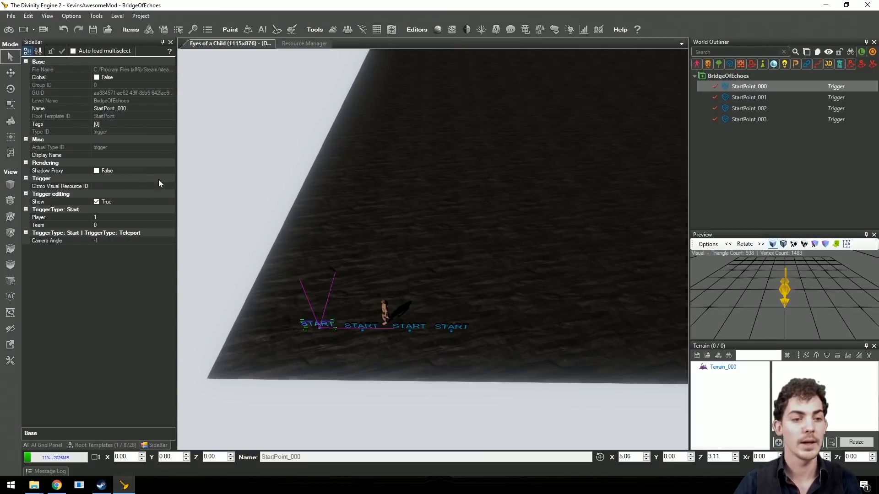
pyautogui.click(107, 218)
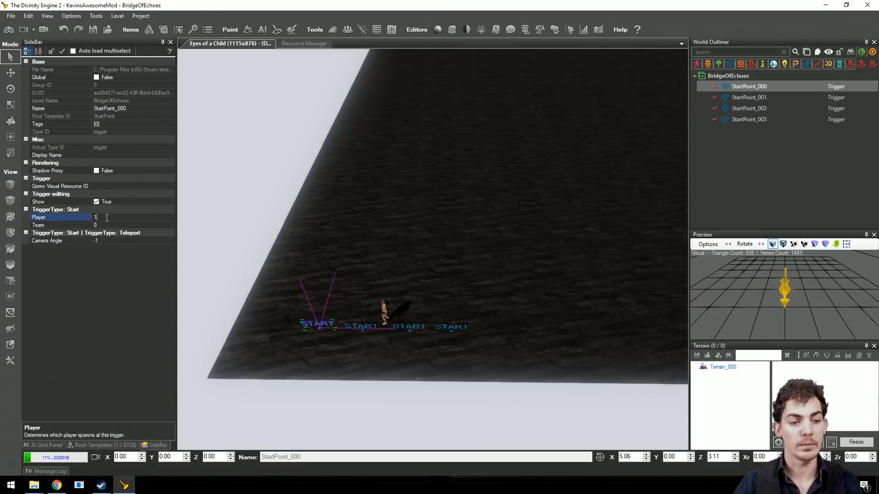
# Step: Set the Player property of the second, third and fourth start points to 2, 3 and 4 respectively
pyautogui.click(355, 325)
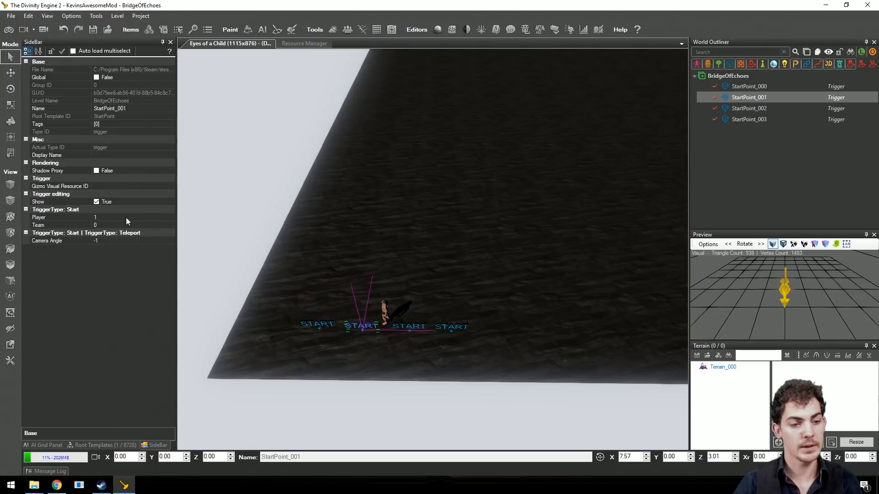
pyautogui.click(90, 217)
pyautogui.write('2')
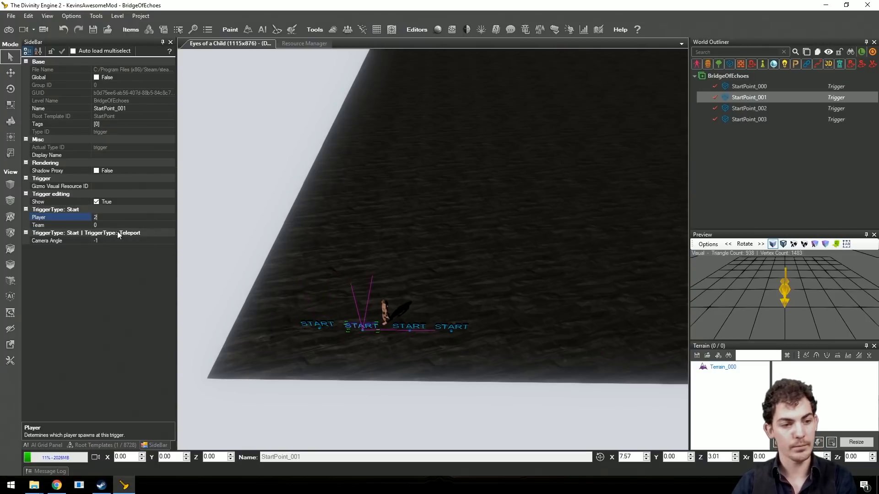
pyautogui.click(409, 328)
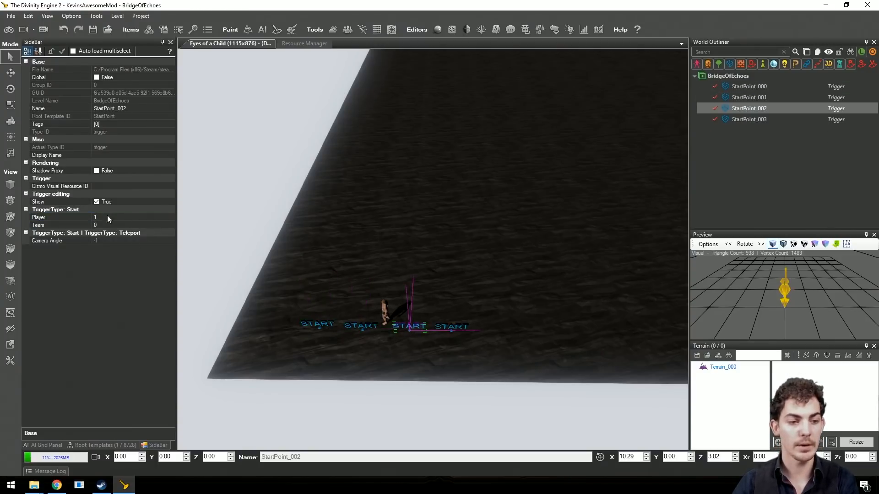
pyautogui.click(91, 218)
pyautogui.write('3')
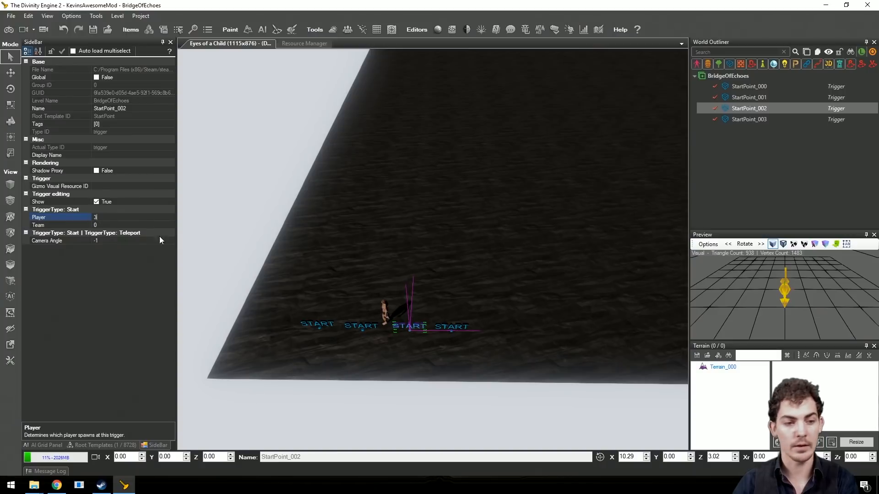
pyautogui.click(444, 328)
pyautogui.click(91, 219)
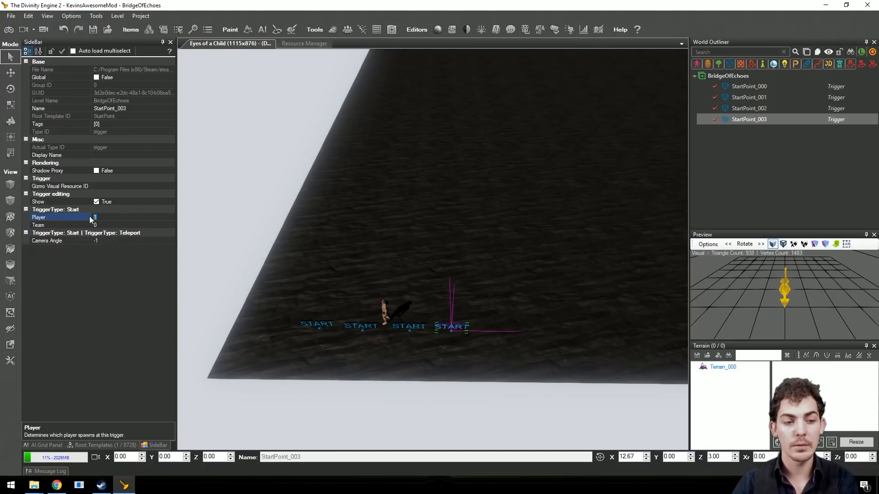
pyautogui.write('4')
# Step: Nudge the first two start points slightly to even out the row, placing the second at about X 7.54, Z 2.88
pyautogui.moveTo(327, 282); pyautogui.dragTo(320, 306, button='right')
pyautogui.scroll(-1, 329, 279)
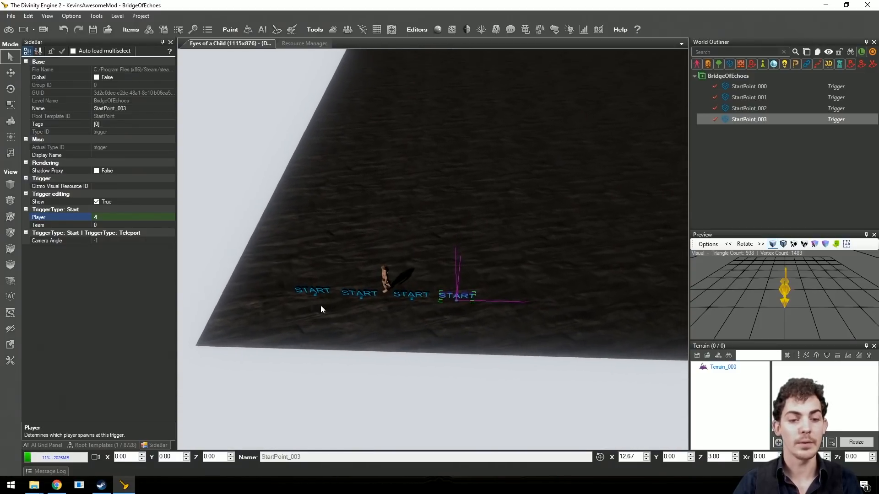
pyautogui.click(317, 287)
pyautogui.press('w')
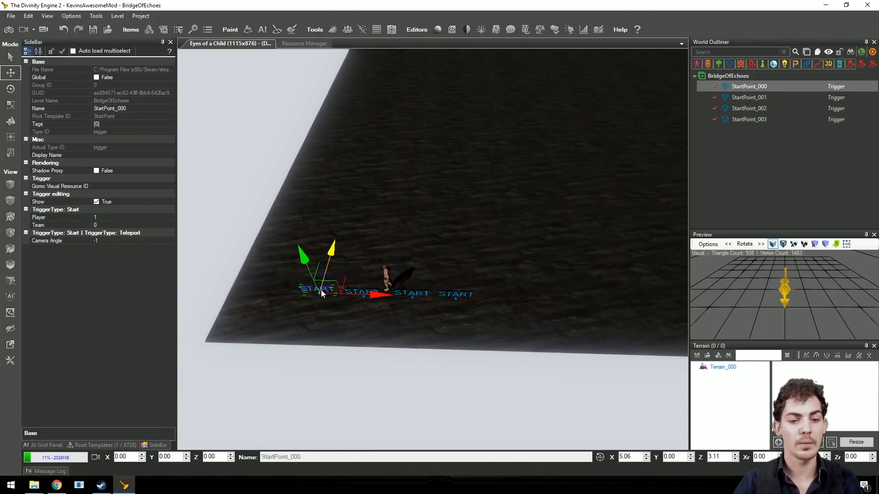
pyautogui.moveTo(327, 289); pyautogui.dragTo(353, 290)
pyautogui.click(355, 289)
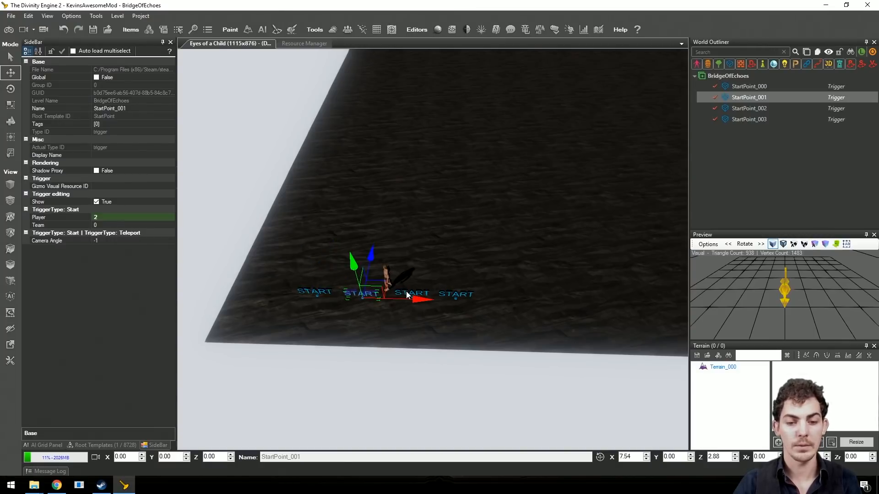
pyautogui.scroll(-1, 457, 284)
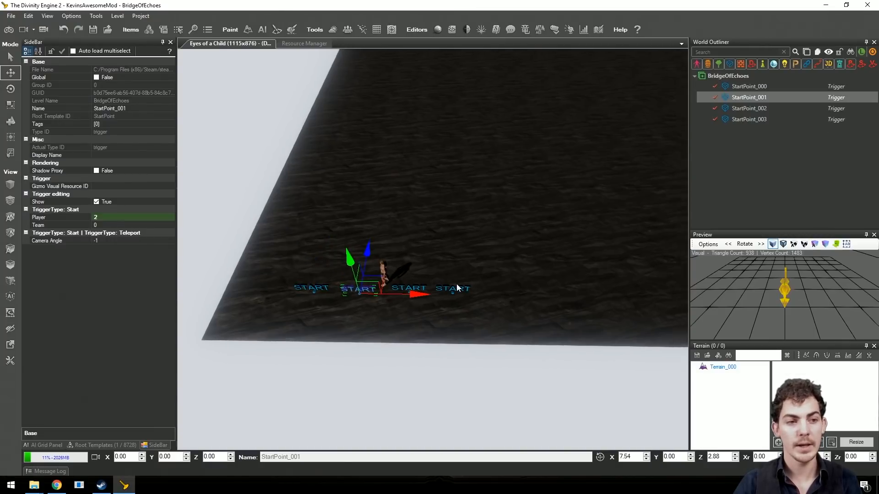
# Step: Run another full generation of the grids and overlay the AI grid to check the walkable area of the terrain
pyautogui.click(46, 445)
pyautogui.click(89, 136)
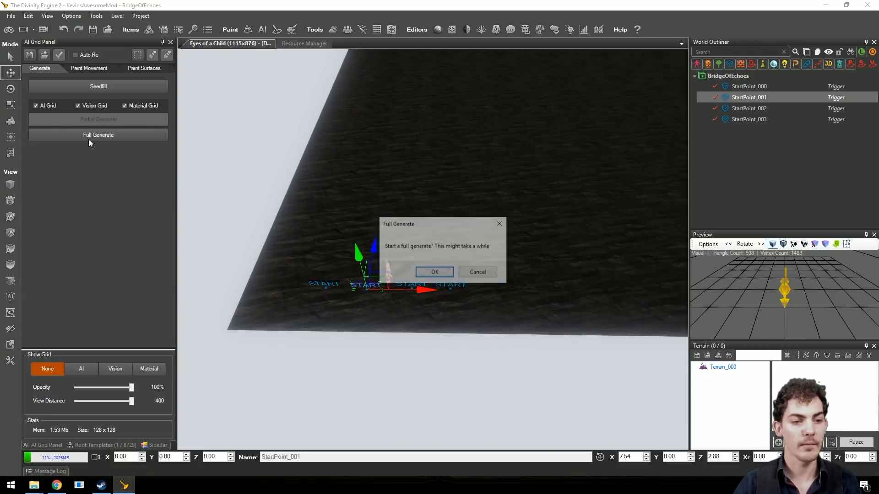
pyautogui.click(440, 273)
pyautogui.click(91, 369)
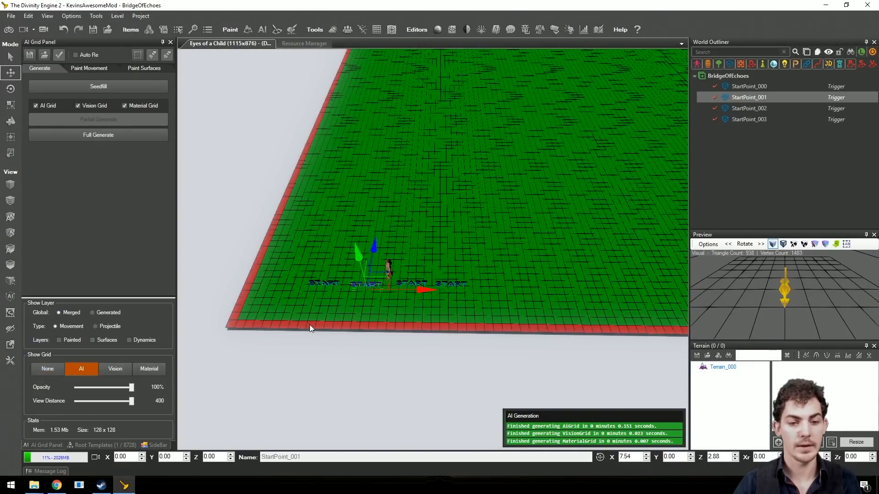
pyautogui.scroll(-2, 319, 320)
pyautogui.scroll(1, 319, 318)
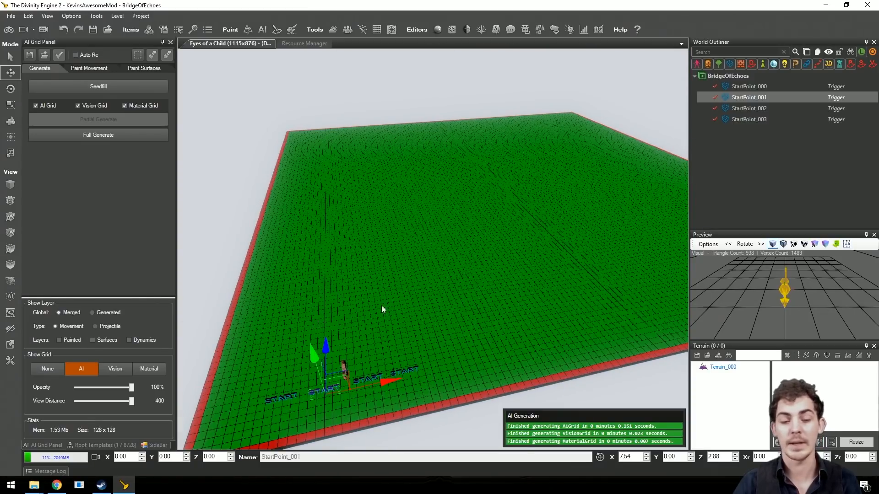
pyautogui.scroll(-1, 370, 362)
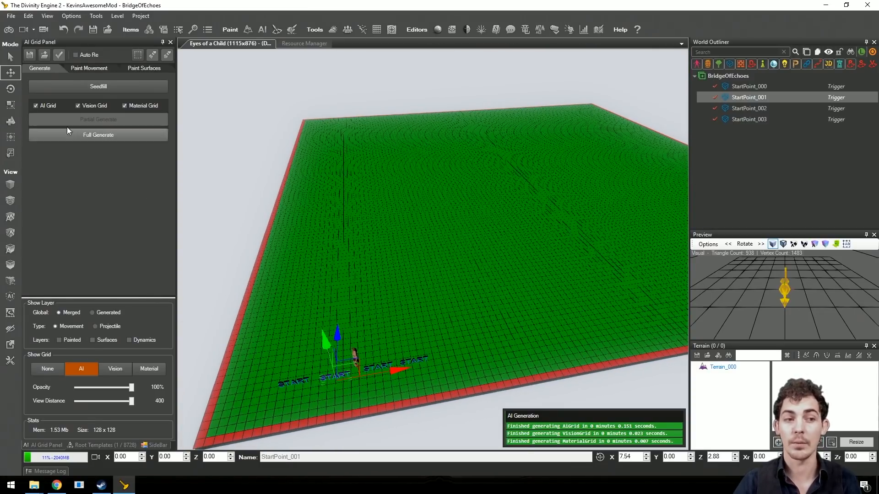
# Step: Start game mode, saving the unsaved grids, level data and triggers, and walk the character across the terrain
pyautogui.click(10, 30)
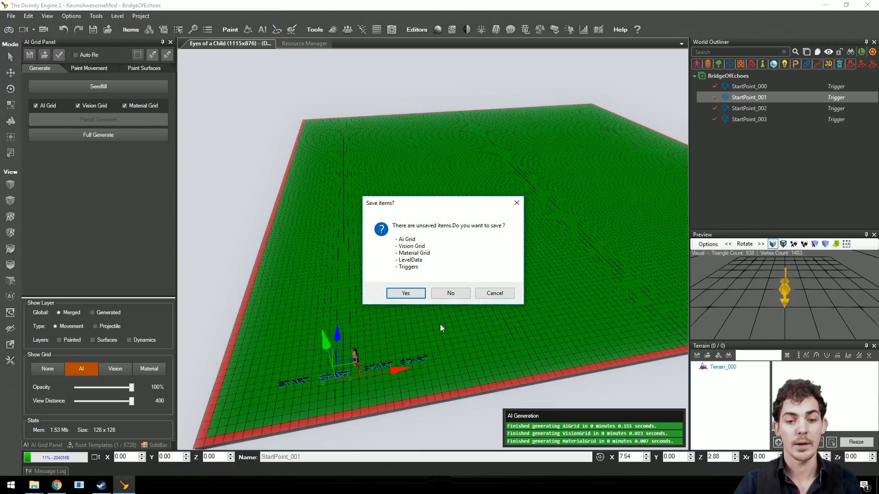
pyautogui.click(414, 295)
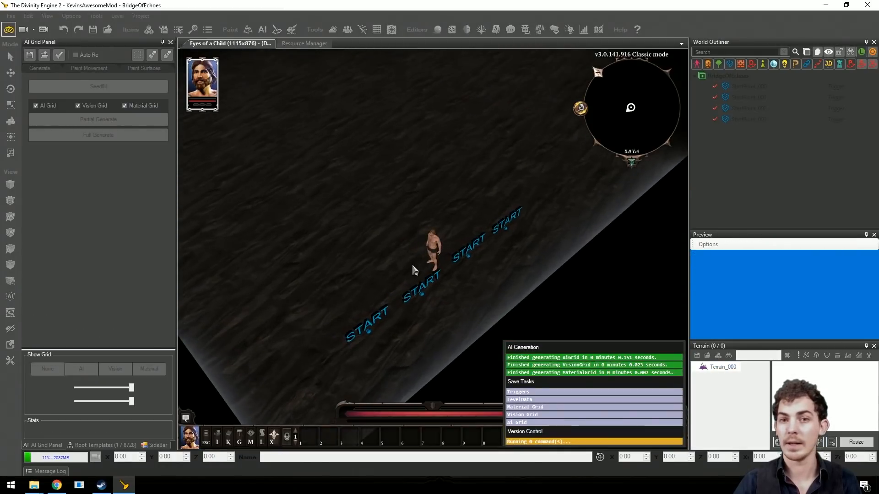
pyautogui.click(409, 227)
pyautogui.click(493, 215)
pyautogui.click(409, 200)
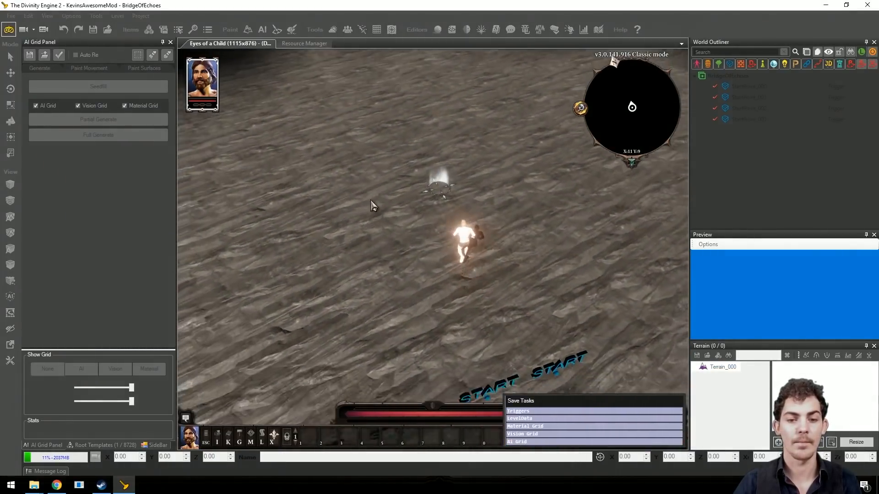
# Step: Walk the character further across the terrain and back toward the start points, and leave game mode
pyautogui.press('s')
pyautogui.press('w')
pyautogui.click(479, 206)
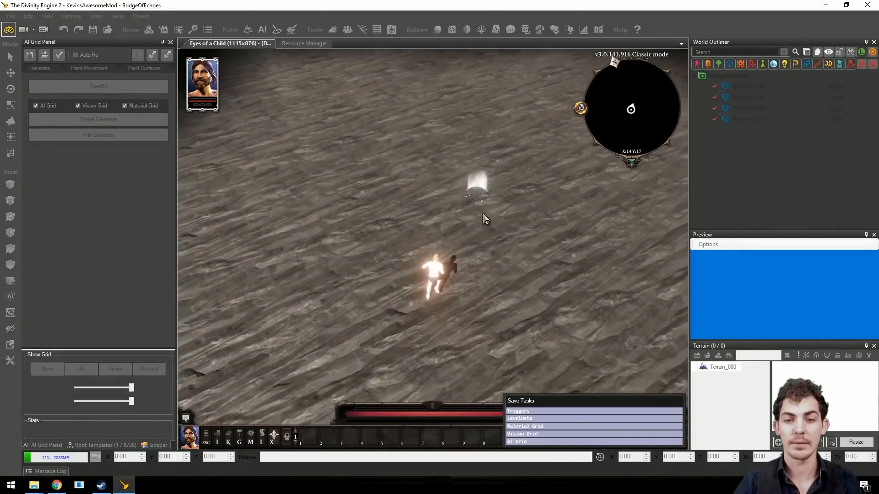
pyautogui.press('s')
pyautogui.click(463, 267)
pyautogui.moveTo(463, 267); pyautogui.dragTo(474, 261, button='middle')
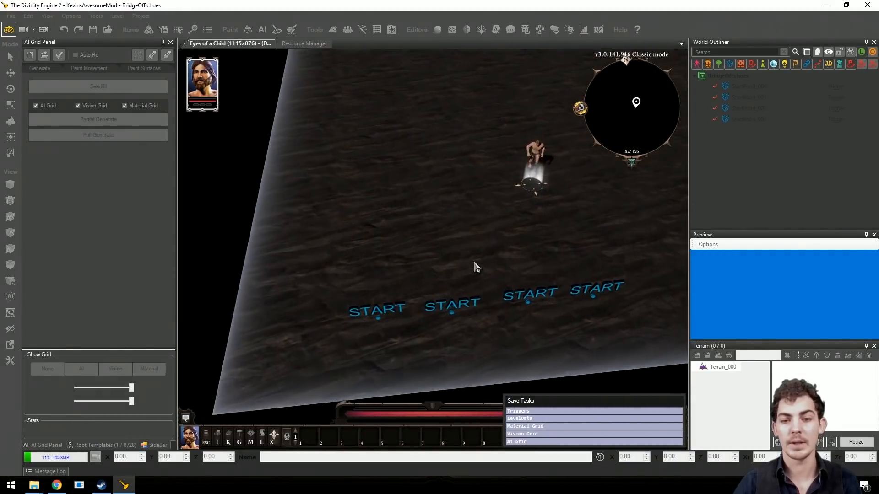
pyautogui.click(10, 31)
pyautogui.click(74, 259)
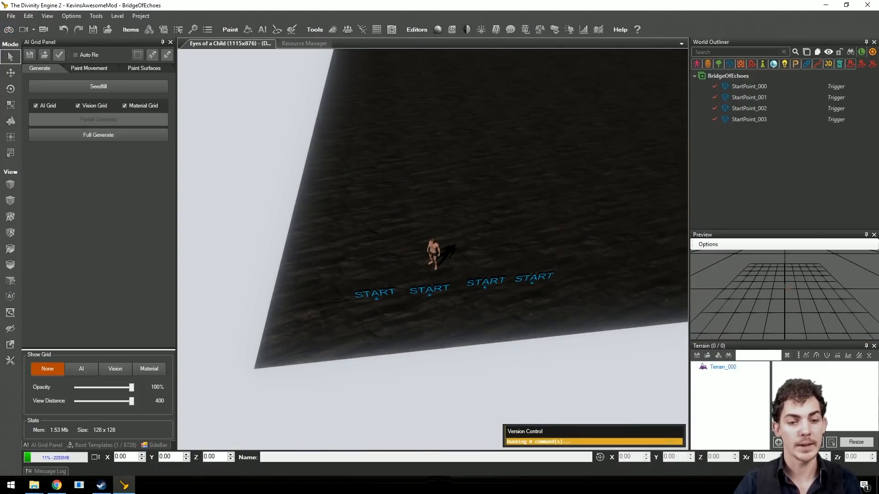
# Step: Clear the start search from the root templates and filter the list to light probe templates
pyautogui.moveTo(432, 249); pyautogui.dragTo(379, 229, button='right')
pyautogui.press('w')
pyautogui.press('s')
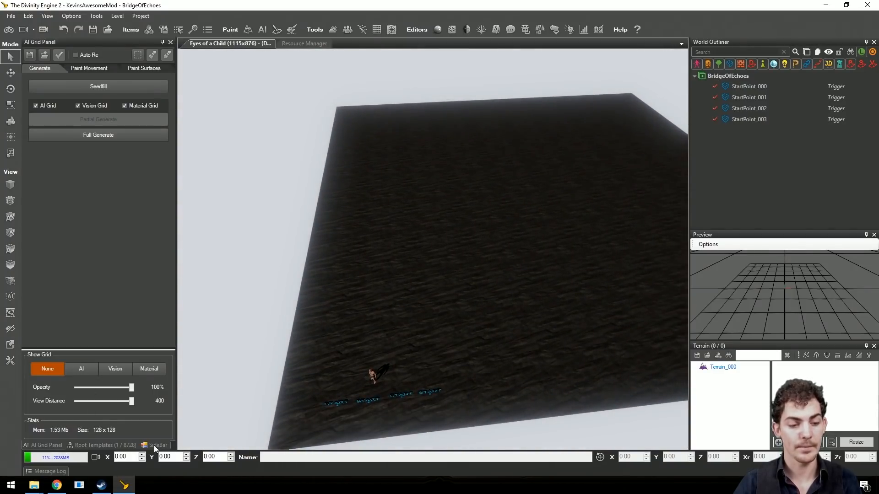
pyautogui.click(110, 445)
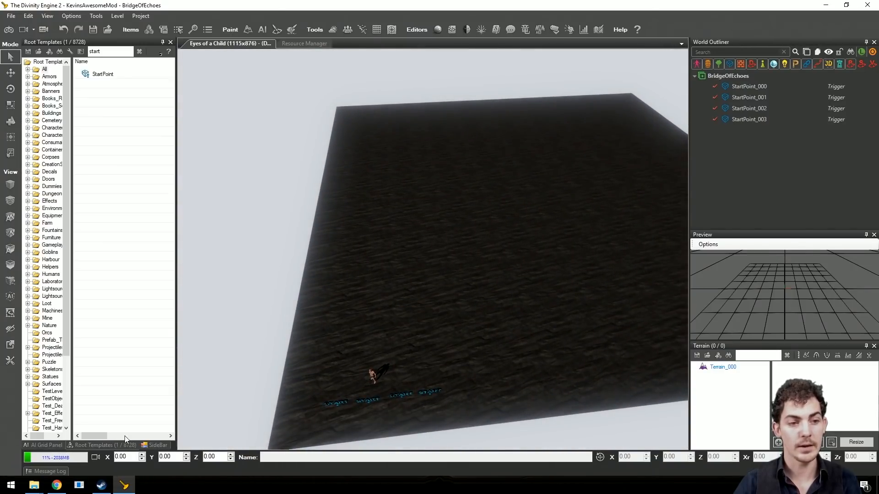
pyautogui.click(139, 51)
pyautogui.click(160, 53)
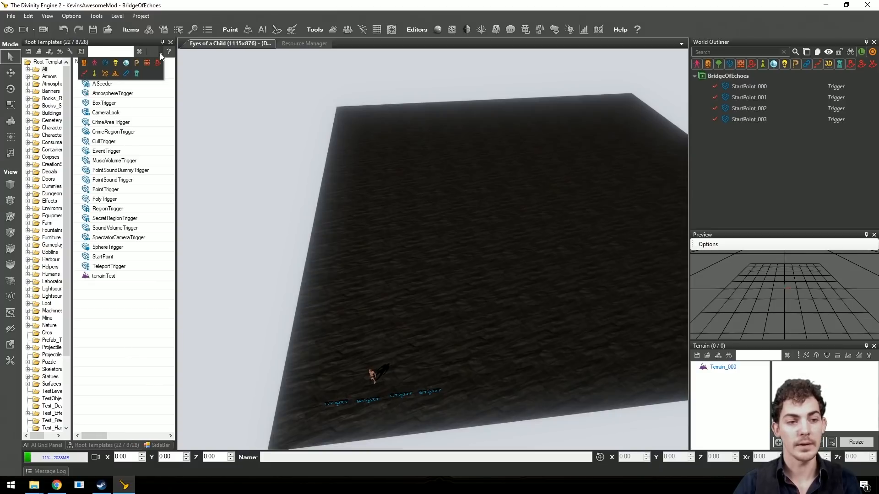
pyautogui.click(127, 63)
pyautogui.click(122, 96)
# Step: Place one LightProbe near the terrain corner beside the start points at about X 2.56, Z 4.45, and raise it to about Y 1.09
pyautogui.click(104, 75)
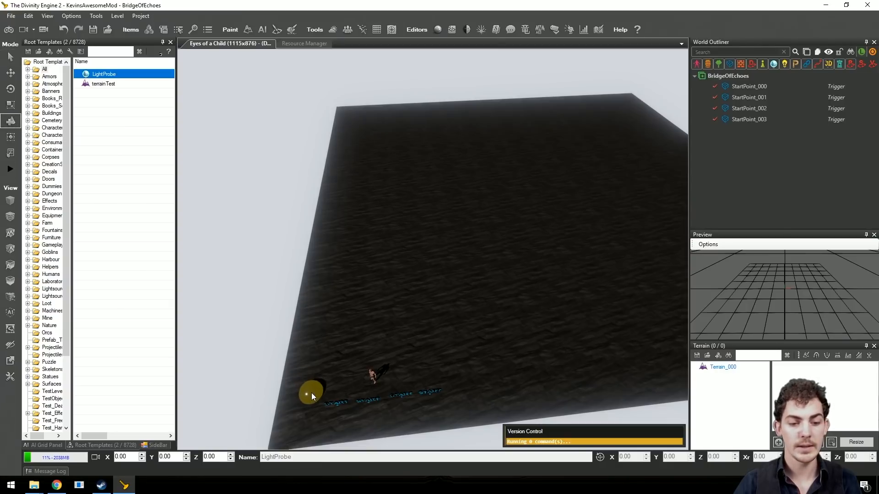
pyautogui.click(307, 391)
pyautogui.rightClick(309, 393)
pyautogui.click(310, 394)
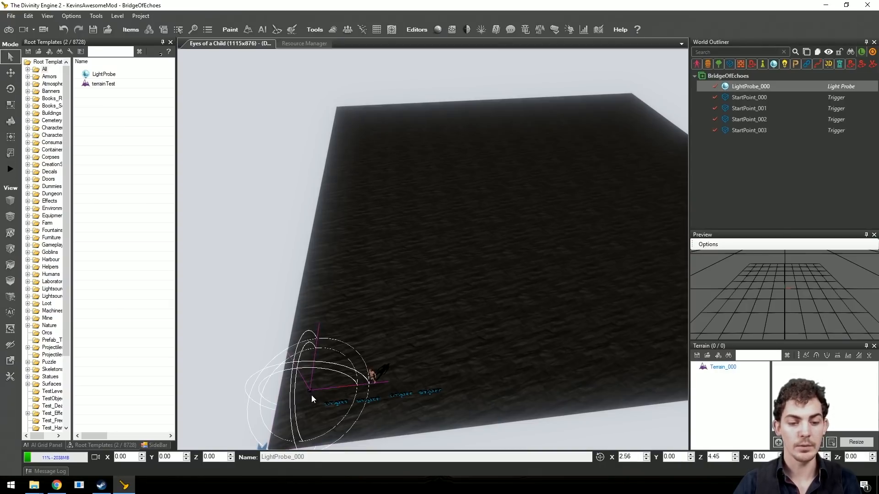
pyautogui.press('2')
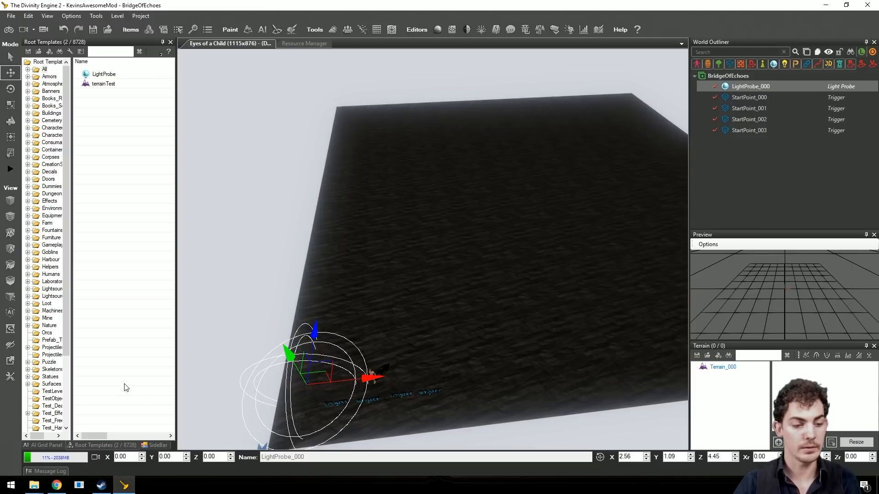
# Step: Set the light probe's Probe Type to eLightProbeType_Distant in its properties
pyautogui.click(148, 447)
pyautogui.click(132, 187)
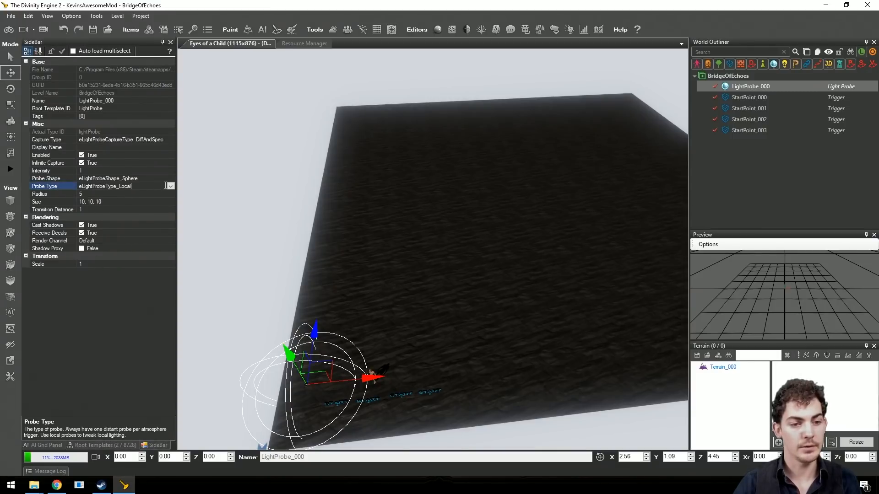
pyautogui.click(132, 187)
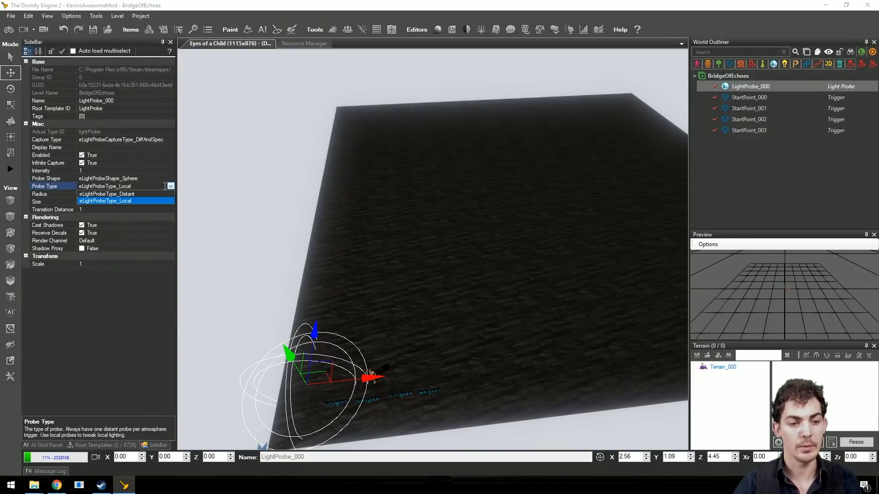
pyautogui.click(135, 194)
pyautogui.moveTo(289, 240); pyautogui.dragTo(307, 242, button='right')
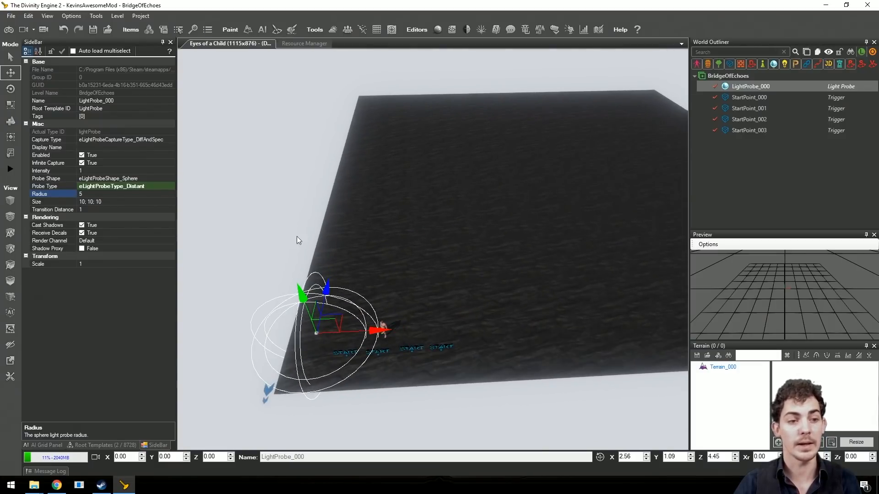
pyautogui.click(129, 188)
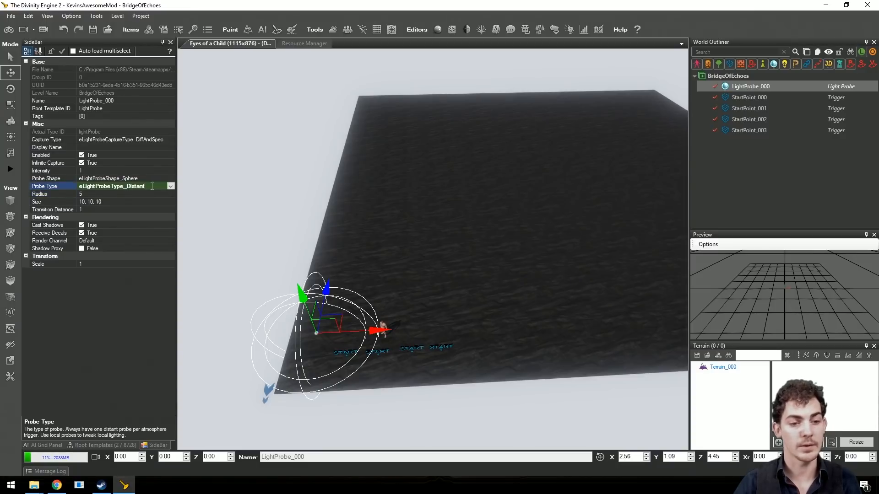
pyautogui.click(170, 186)
pyautogui.press('Return')
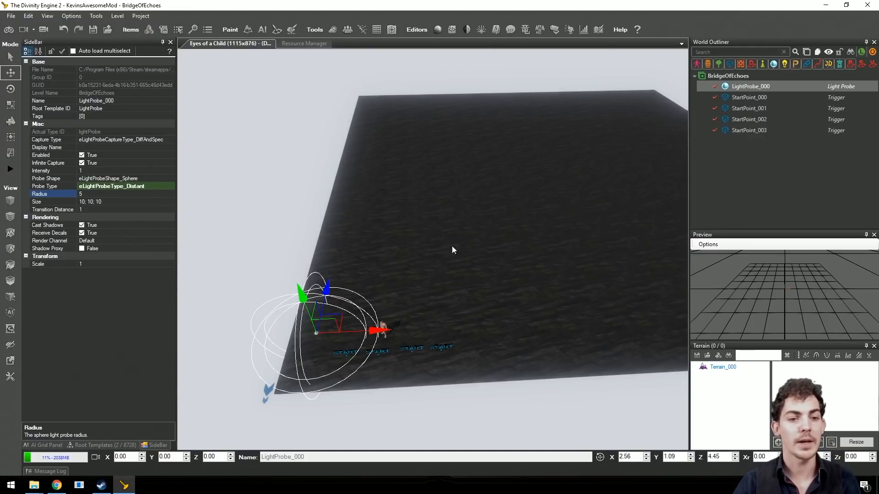
pyautogui.click(147, 186)
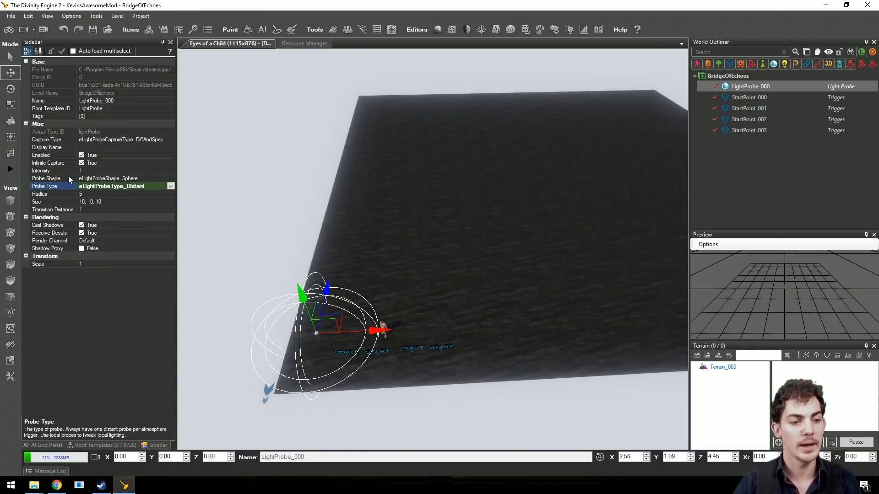
# Step: Toggle the light probe's Enabled property several times to compare the terrain lighting, leaving it set to True
pyautogui.click(82, 155)
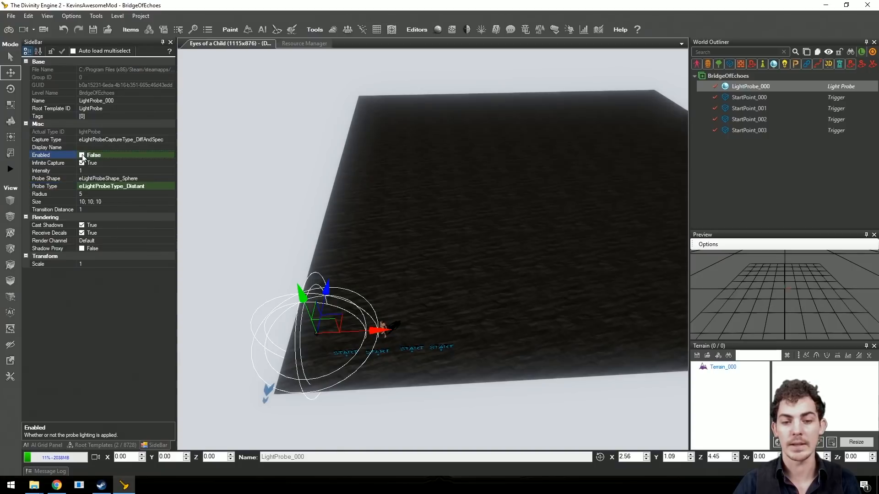
pyautogui.click(82, 156)
pyautogui.click(82, 155)
pyautogui.click(82, 155)
pyautogui.click(82, 155)
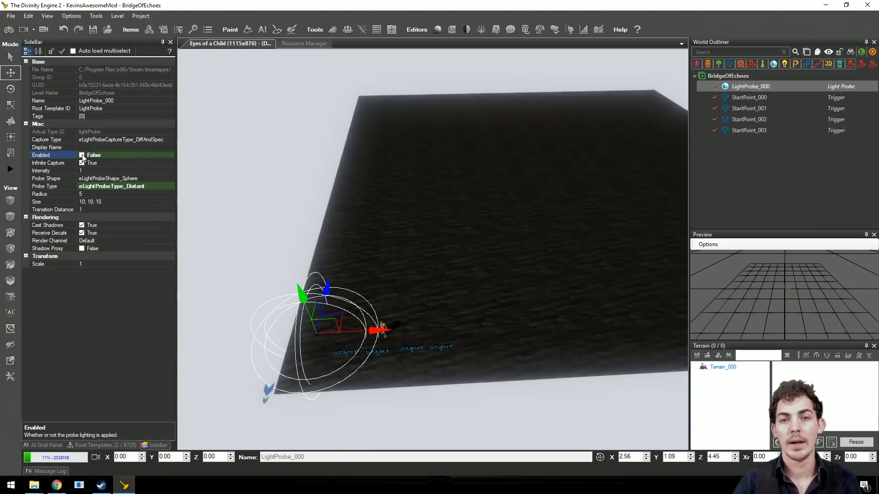
pyautogui.click(82, 155)
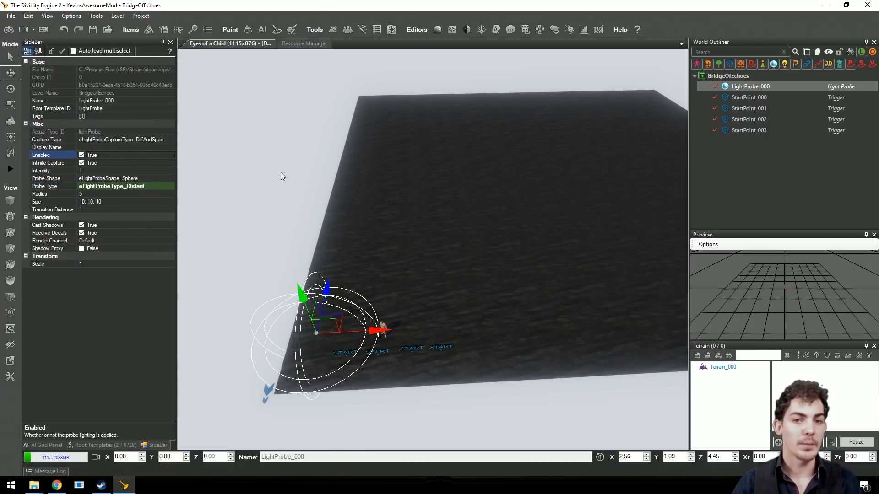
pyautogui.moveTo(281, 174); pyautogui.dragTo(279, 164, button='right')
pyautogui.scroll(-2, 335, 353)
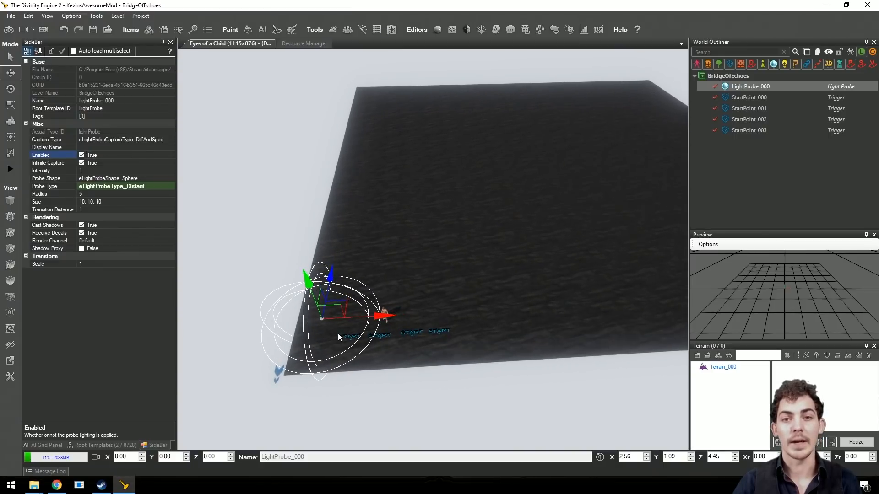
pyautogui.moveTo(449, 268); pyautogui.dragTo(449, 268, button='right')
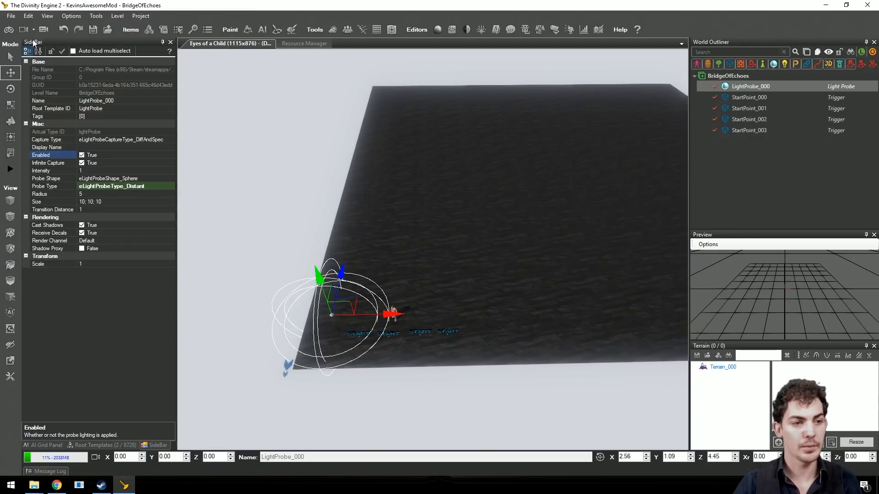
# Step: Save the level with its light probe and check the lighting briefly in game mode
pyautogui.click(92, 31)
pyautogui.click(9, 30)
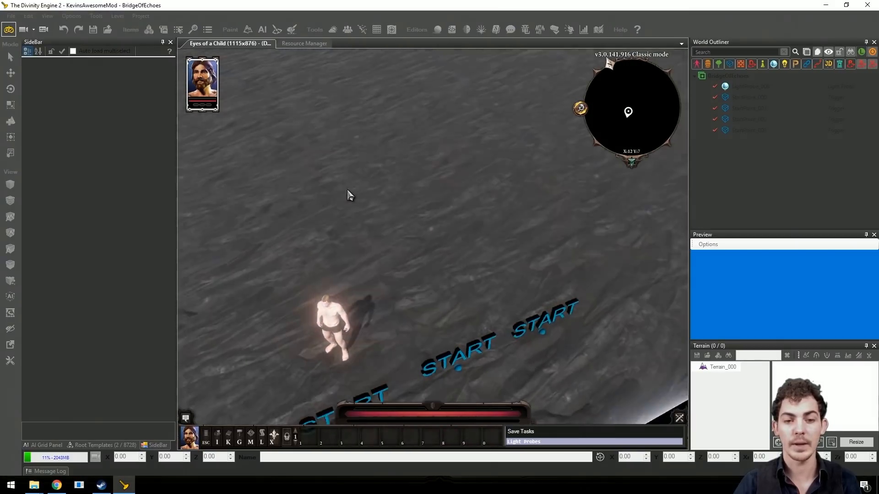
pyautogui.click(9, 31)
# Step: Open the Work Atmosphere Panel, dock it with the SideBar group and switch the work atmosphere from Off to Atmosphere
pyautogui.moveTo(433, 250); pyautogui.dragTo(384, 174, button='right')
pyautogui.press('d')
pyautogui.press('s')
pyautogui.scroll(-1, 378, 196)
pyautogui.scroll(1, 384, 174)
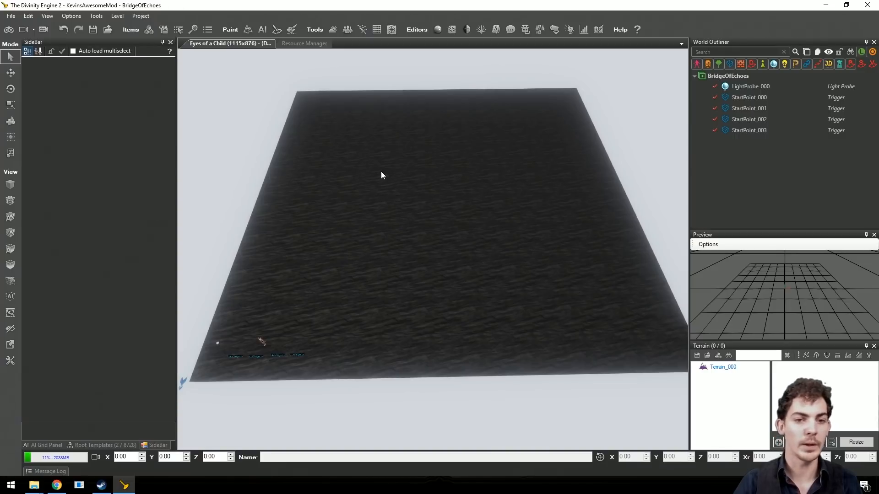
pyautogui.press('d')
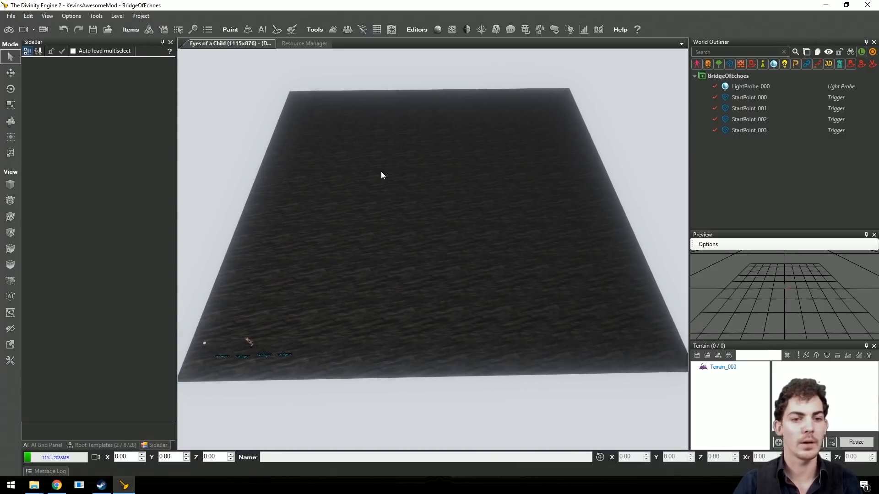
pyautogui.click(331, 30)
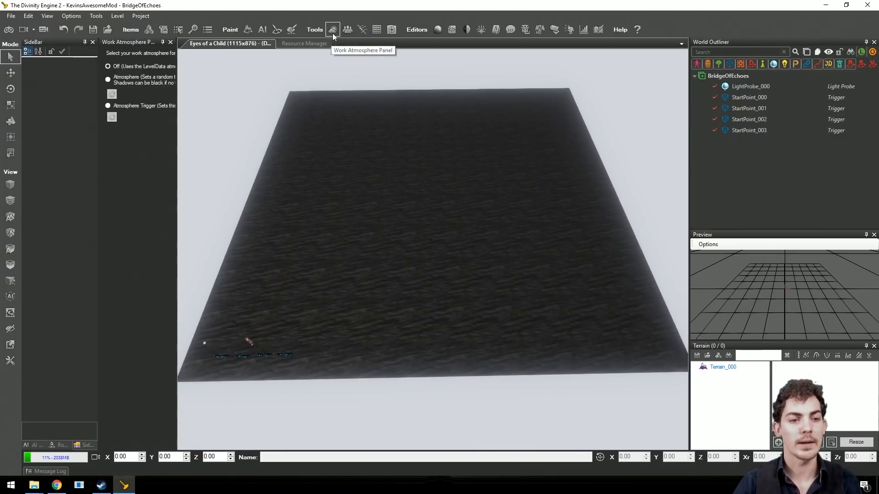
pyautogui.moveTo(140, 42); pyautogui.dragTo(65, 242)
pyautogui.click(100, 78)
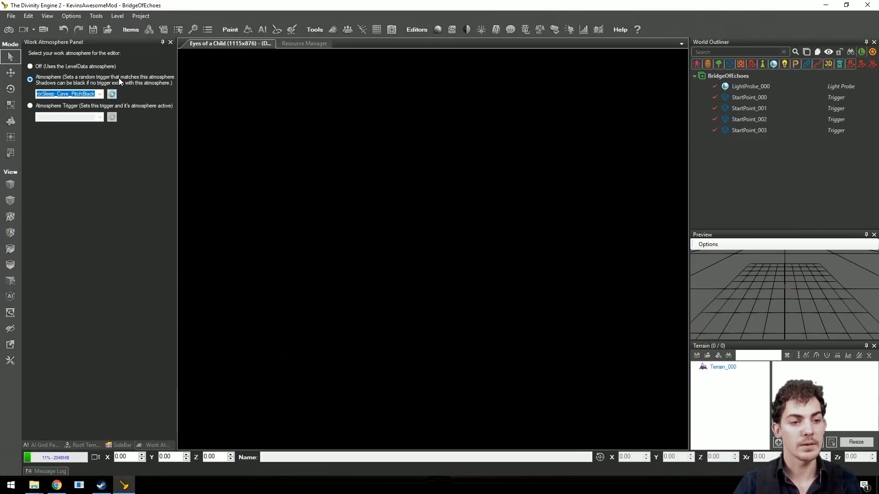
# Step: Try the ATM_PBR_Dawn_A and ATM_PBR_Default_Cavern_C work atmospheres on the terrain
pyautogui.click(89, 94)
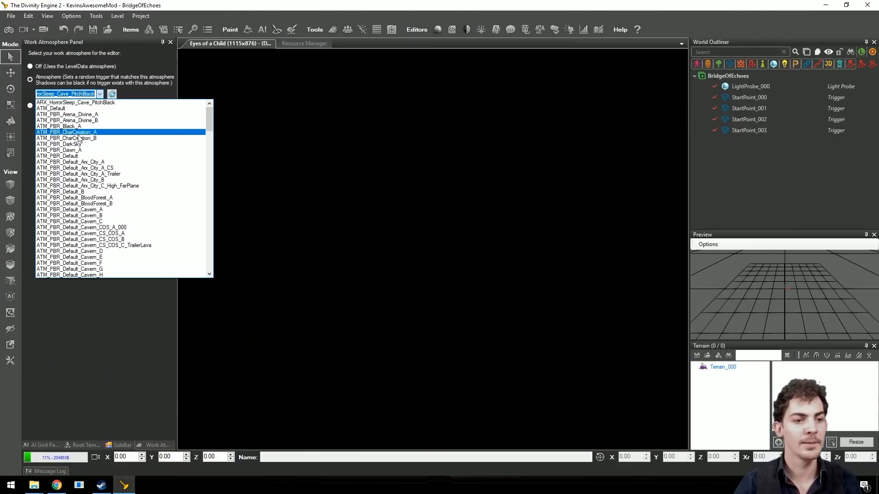
pyautogui.click(82, 148)
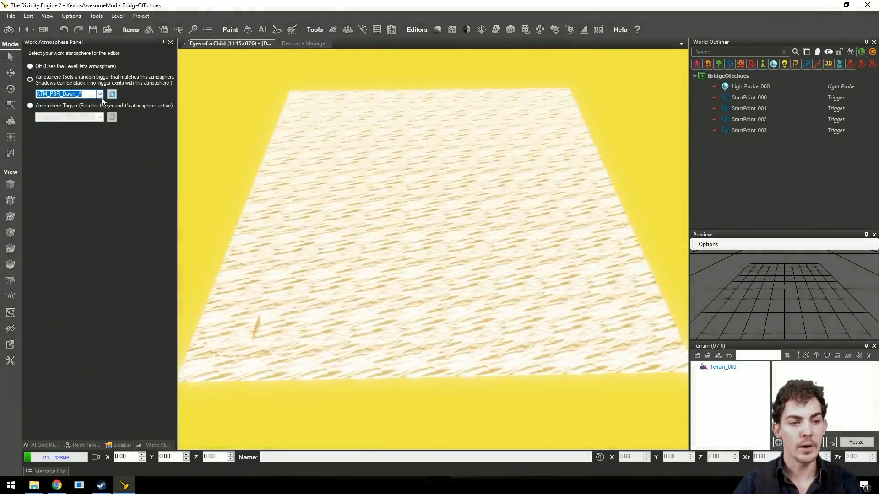
pyautogui.click(100, 93)
pyautogui.click(90, 173)
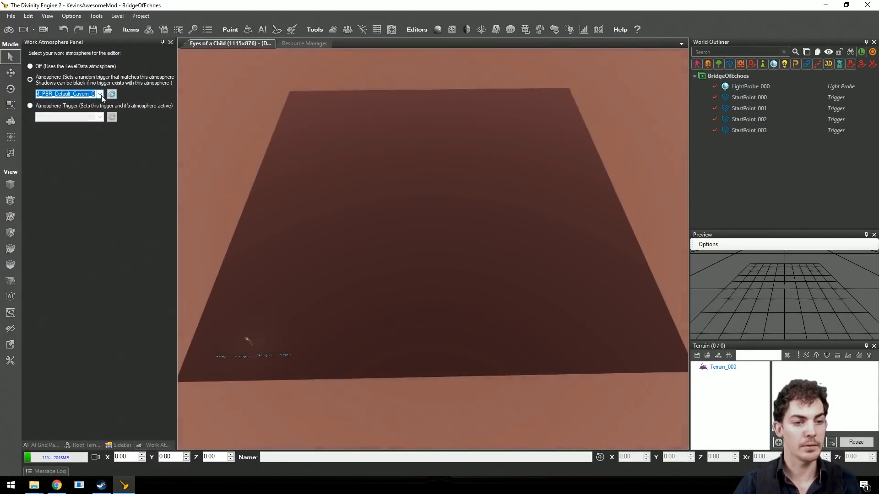
# Step: Preview the EvenMoreSmallScale work atmospheres from Desert_C through Dusk, Fog_White and Forest_B, stopping at Graveyard_A
pyautogui.click(100, 94)
pyautogui.scroll(-7, 94, 169)
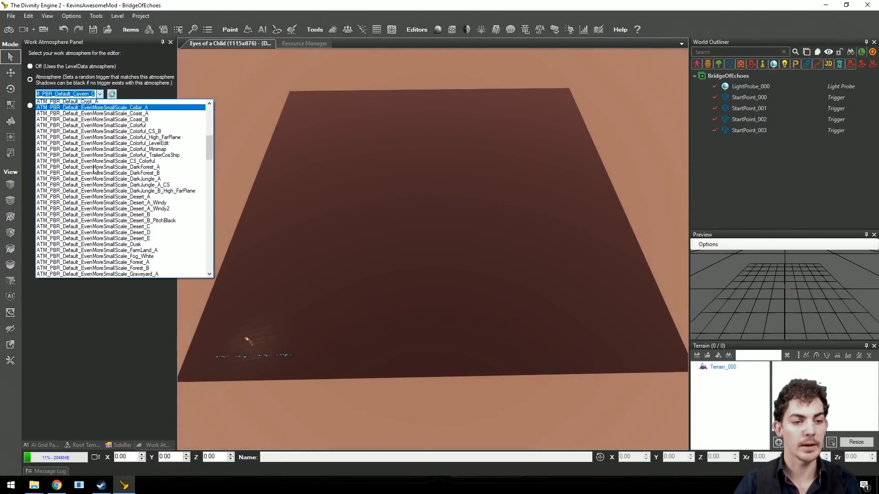
pyautogui.click(102, 167)
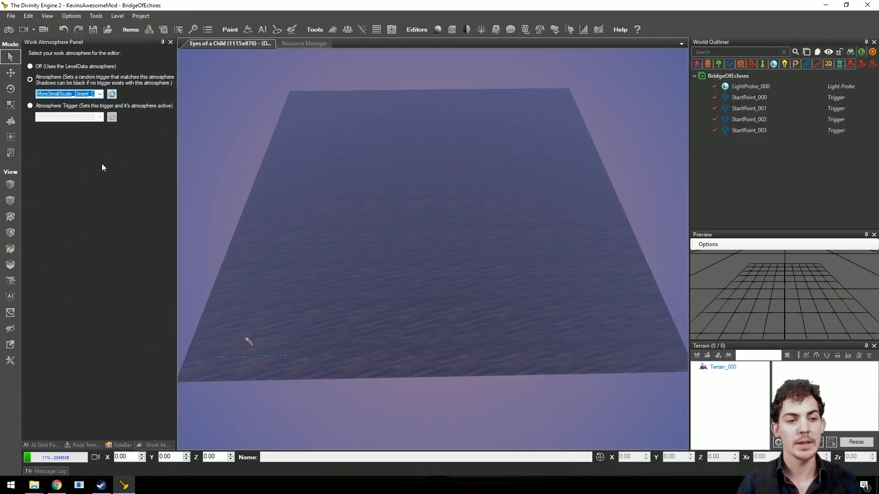
pyautogui.press('Down')
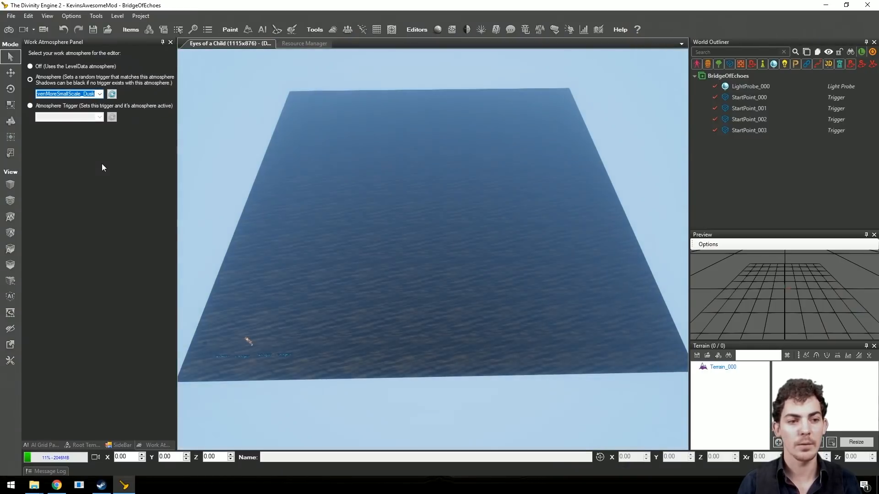
pyautogui.press('Down')
pyautogui.press('Down')
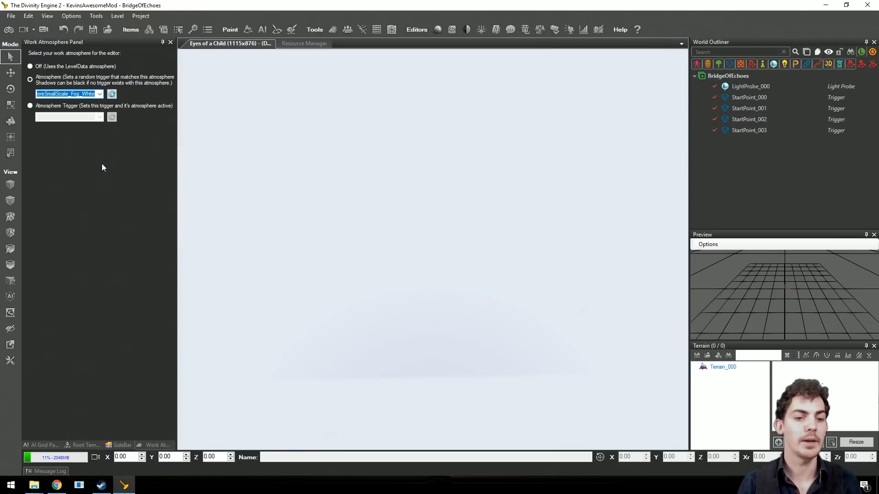
pyautogui.press('Down')
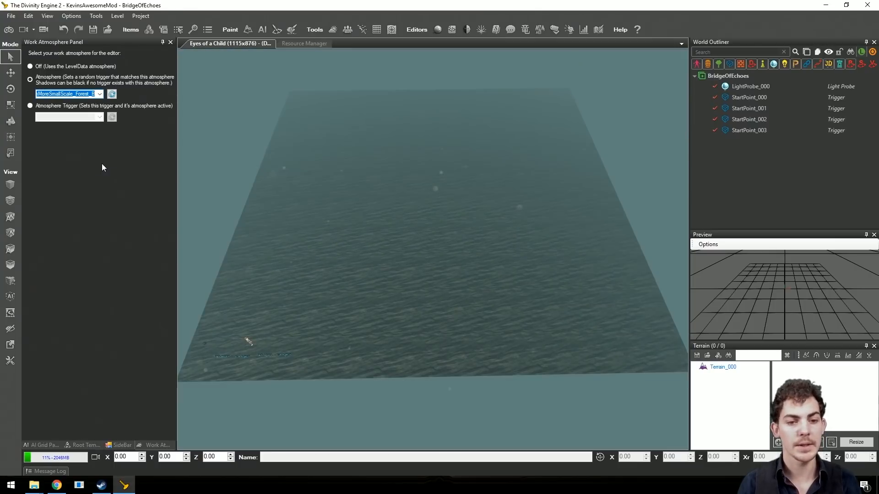
pyautogui.press('Down')
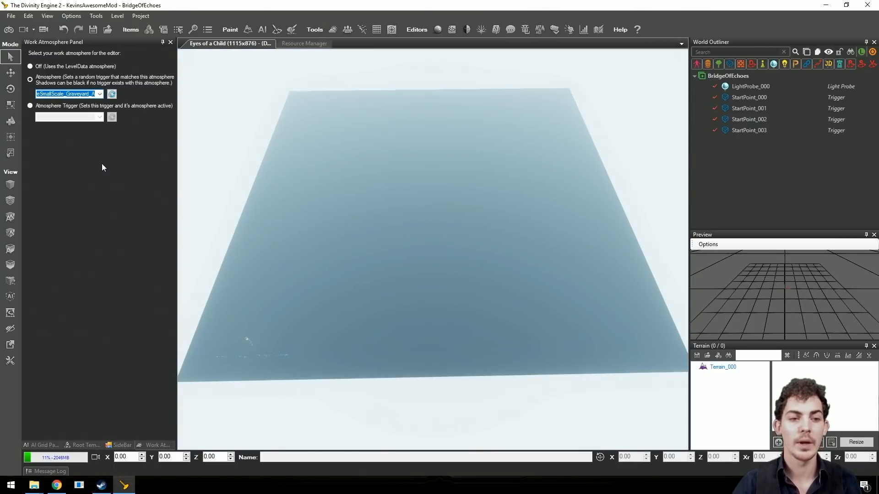
# Step: Try the ATM_PBR_Default_Lava_A work atmosphere on the terrain
pyautogui.click(99, 93)
pyautogui.scroll(-1, 209, 178)
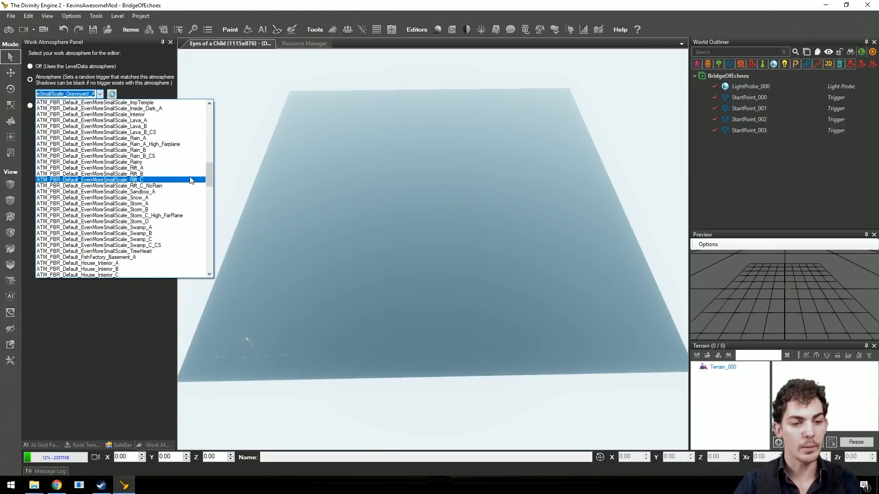
pyautogui.moveTo(210, 178); pyautogui.dragTo(210, 197)
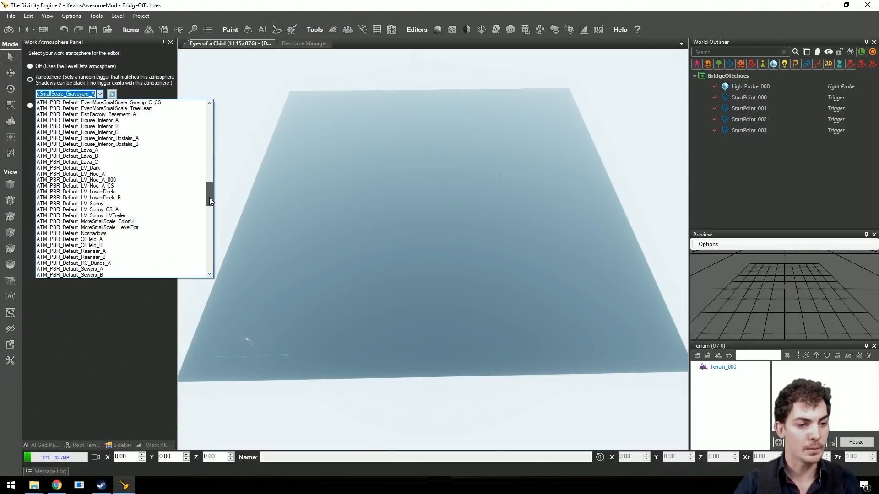
pyautogui.click(115, 150)
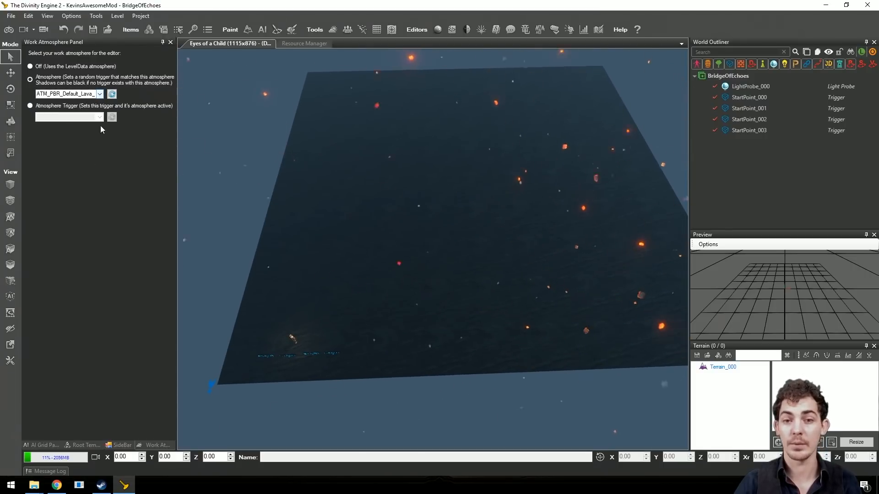
# Step: Set the work atmosphere to the plain "work" option and look over the terrain under it
pyautogui.click(100, 93)
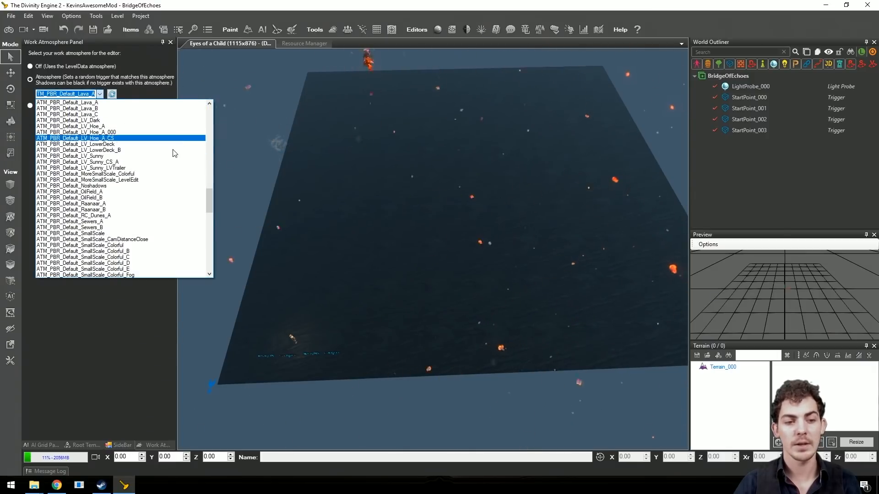
pyautogui.moveTo(210, 199); pyautogui.dragTo(212, 265)
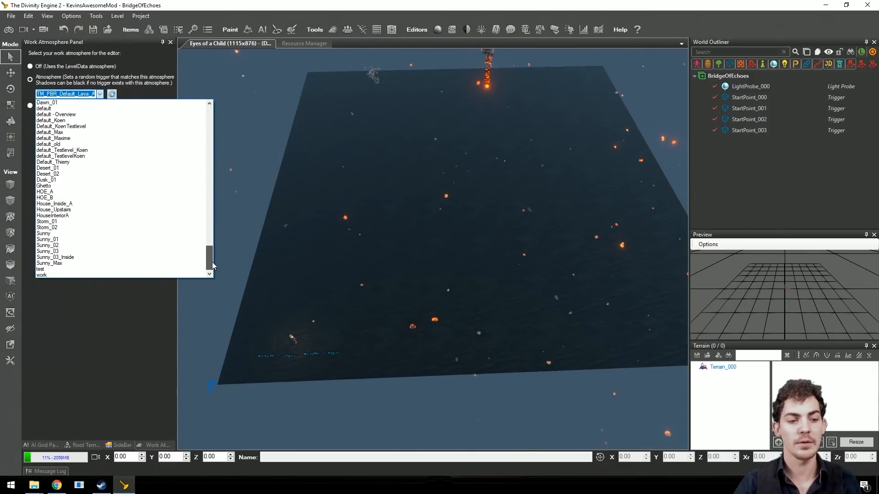
pyautogui.click(105, 275)
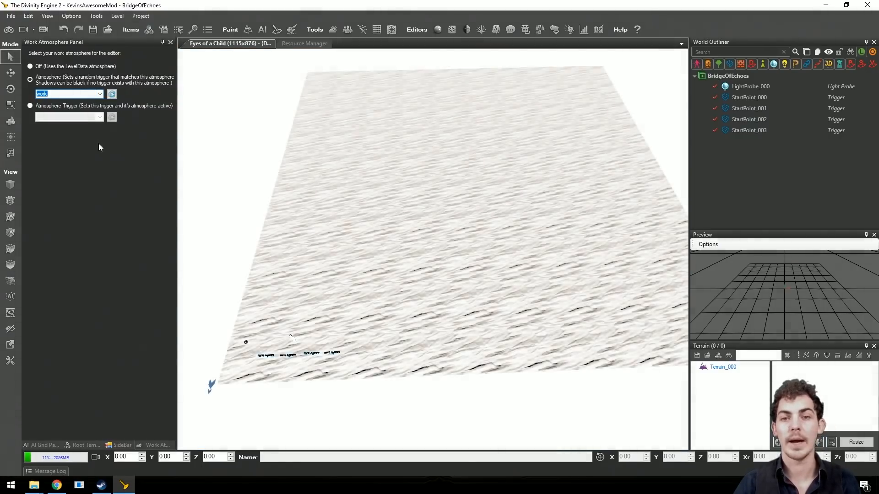
pyautogui.moveTo(350, 207)
pyautogui.mouseDown(button='right')
pyautogui.moveTo(362, 238)
pyautogui.moveTo(350, 207)
pyautogui.mouseUp(button='right')
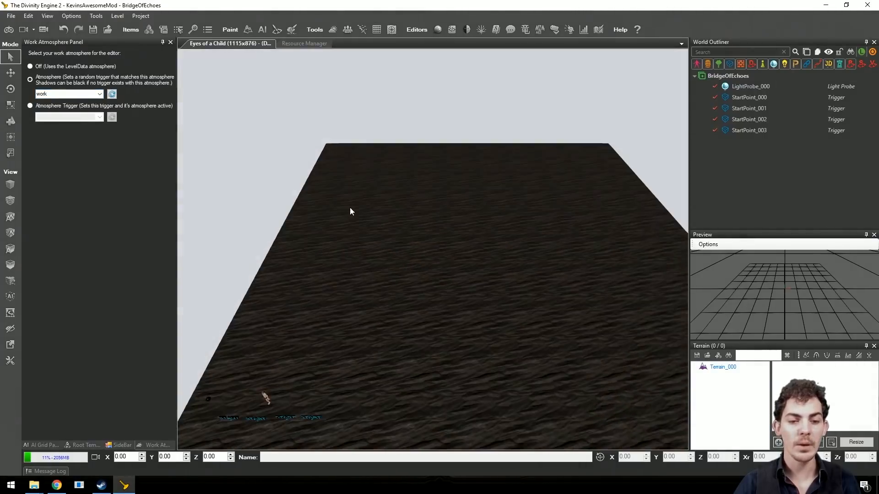
pyautogui.moveTo(362, 276); pyautogui.dragTo(362, 302, button='right')
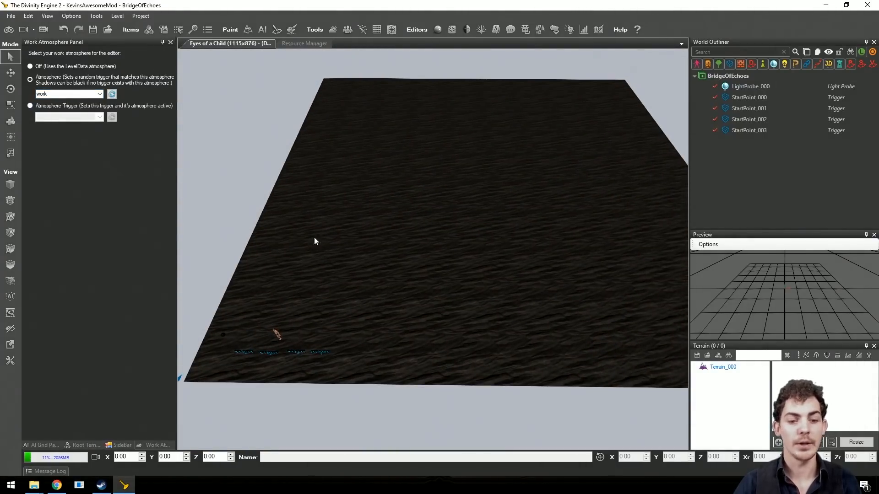
pyautogui.moveTo(289, 140); pyautogui.dragTo(314, 154, button='right')
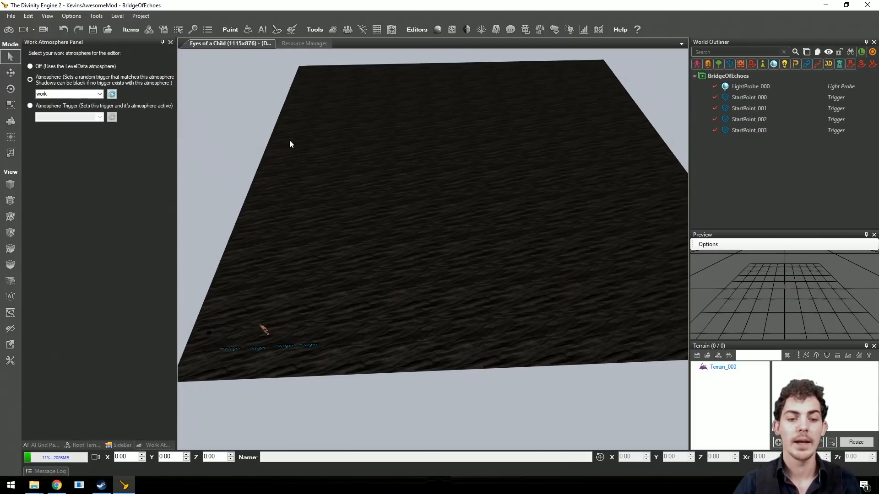
pyautogui.scroll(3, 289, 141)
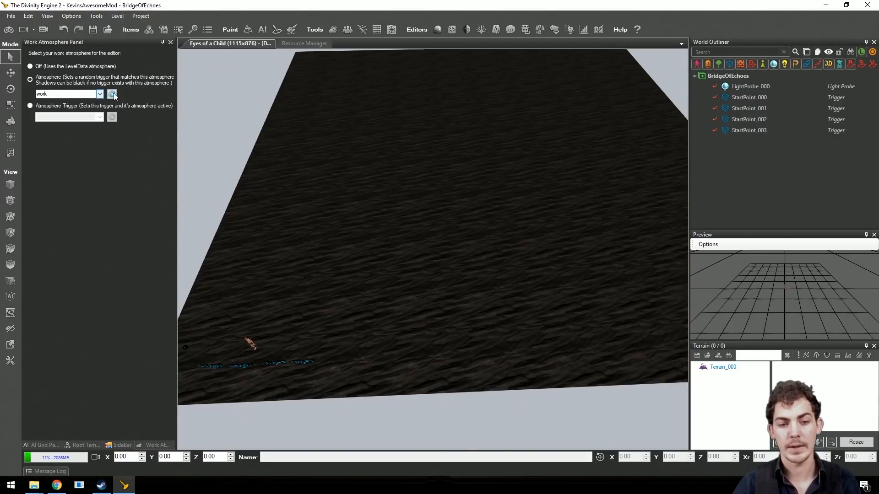
pyautogui.scroll(-4, 384, 179)
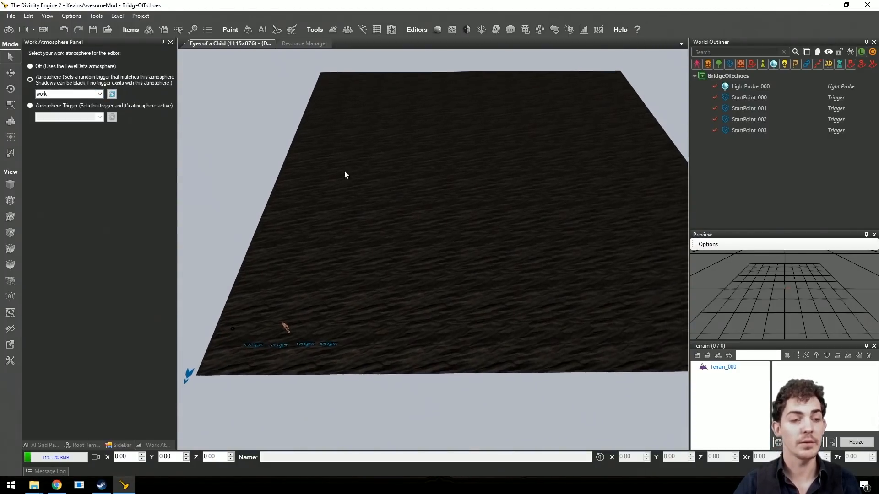
pyautogui.scroll(1, 196, 152)
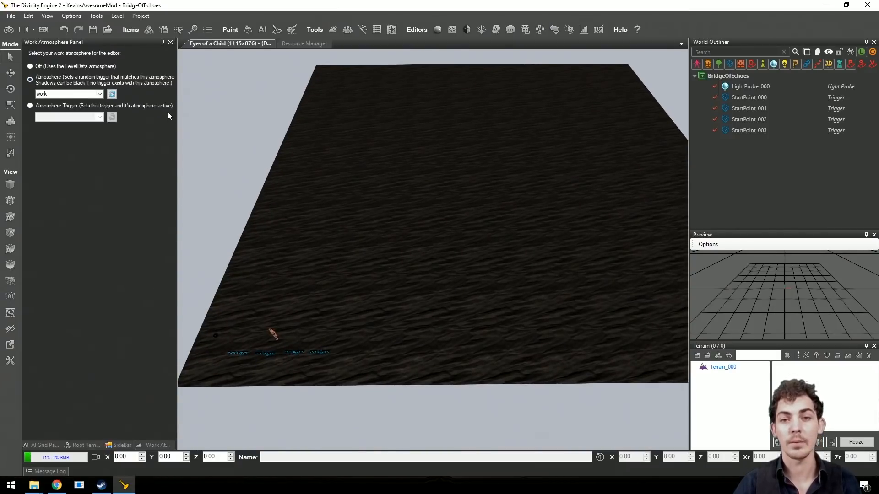
# Step: Open the level data for editing and browse the Resource Manager from its Atmosphere Settings property
pyautogui.click(118, 15)
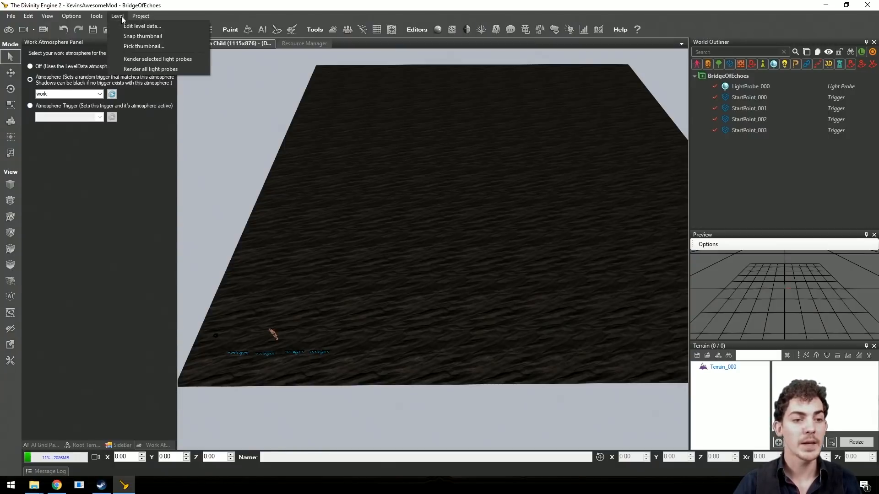
pyautogui.click(136, 27)
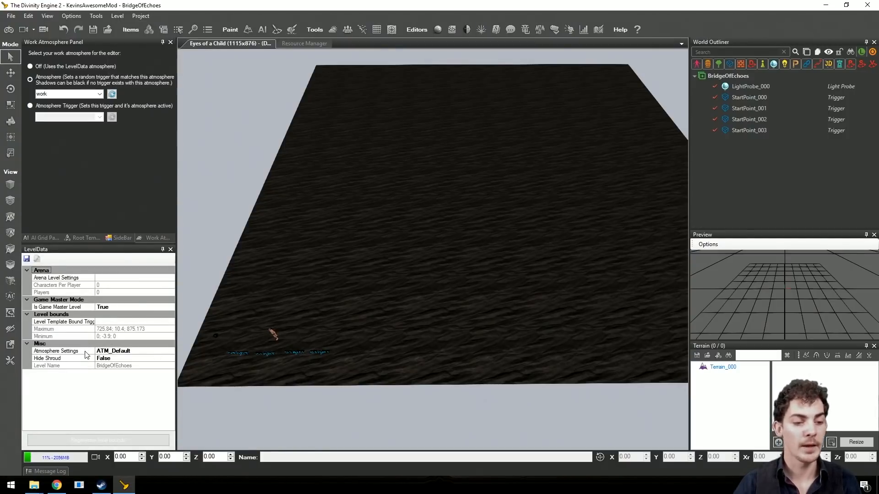
pyautogui.click(119, 350)
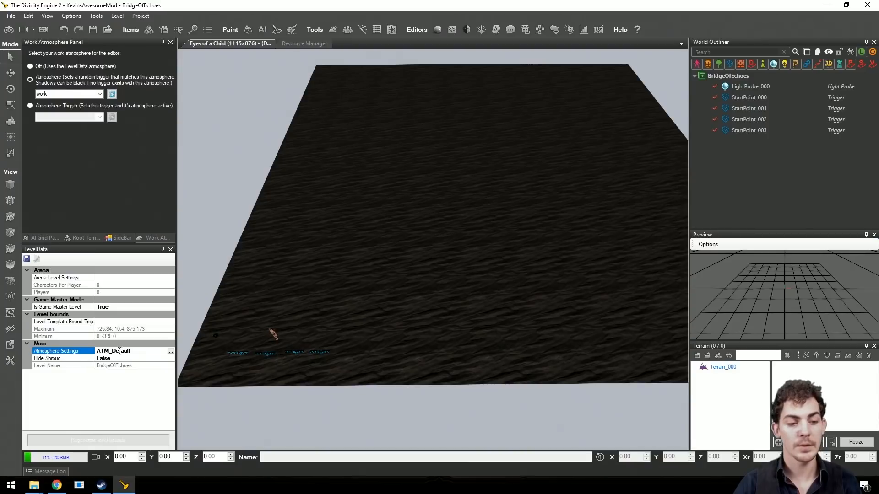
pyautogui.click(170, 352)
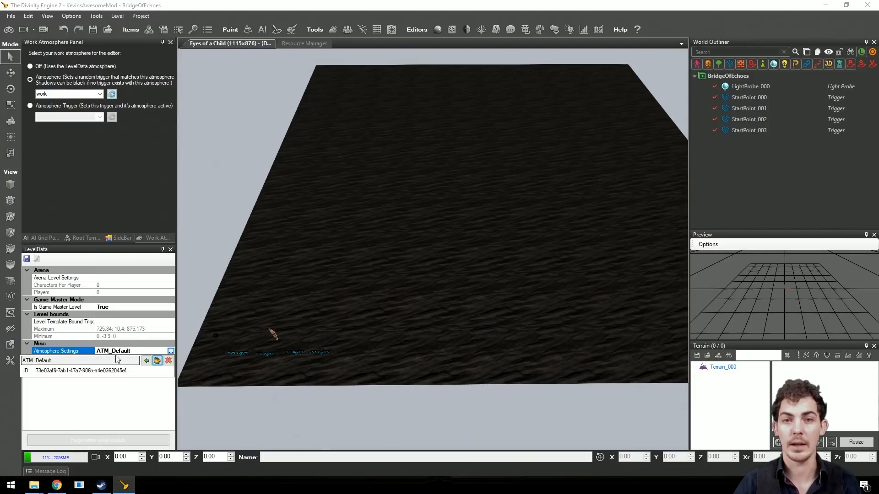
pyautogui.click(156, 361)
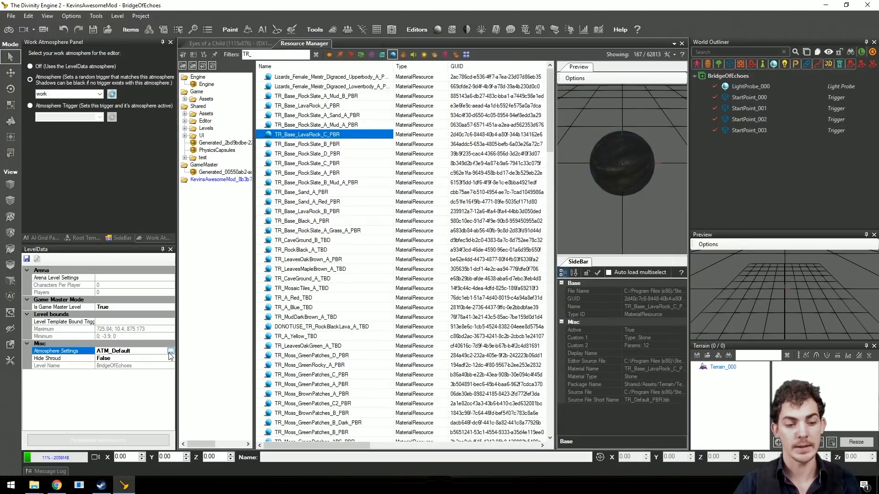
pyautogui.click(170, 351)
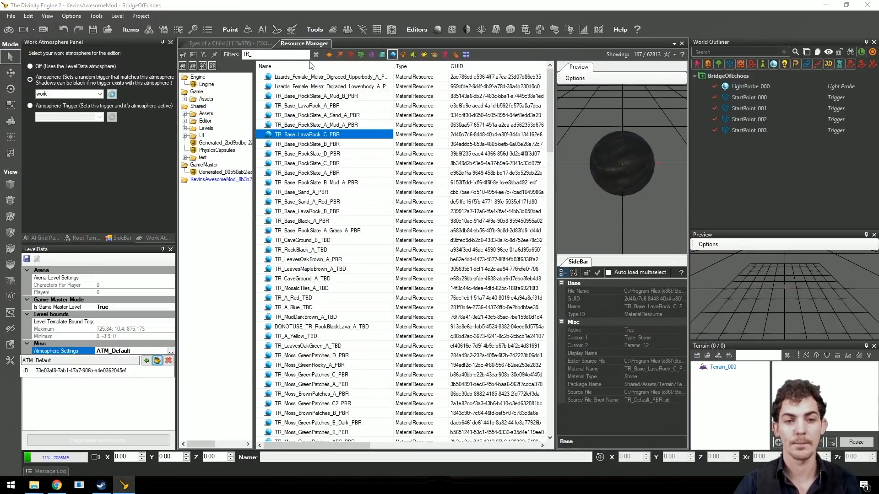
# Step: Filter the resources to atmospheres matching "lava" and select ATM_PBR_Default_Lava_A
pyautogui.click(423, 55)
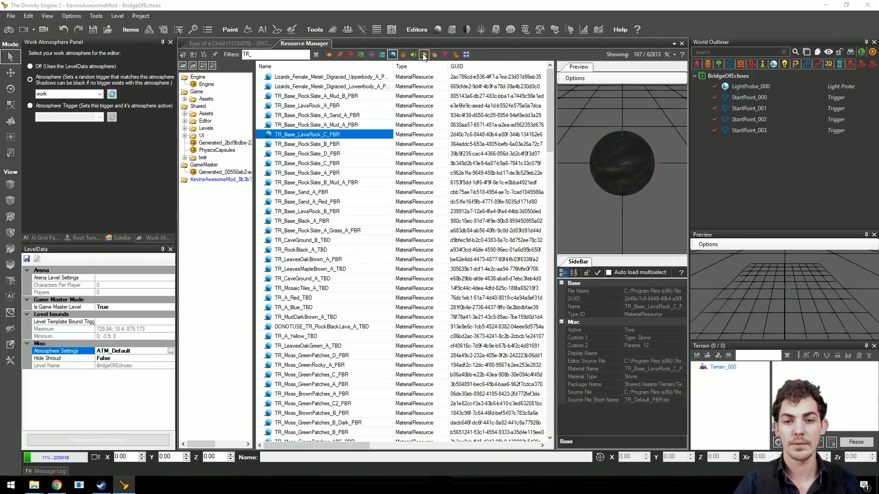
pyautogui.click(423, 55)
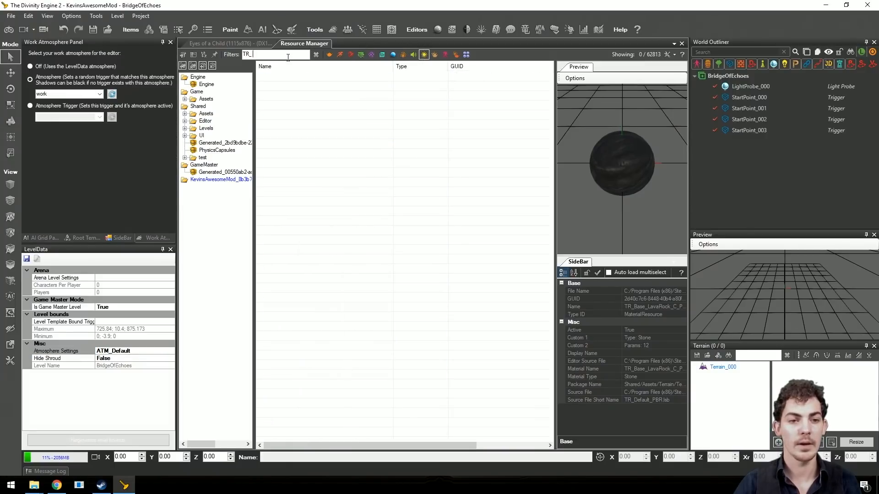
pyautogui.write('lava')
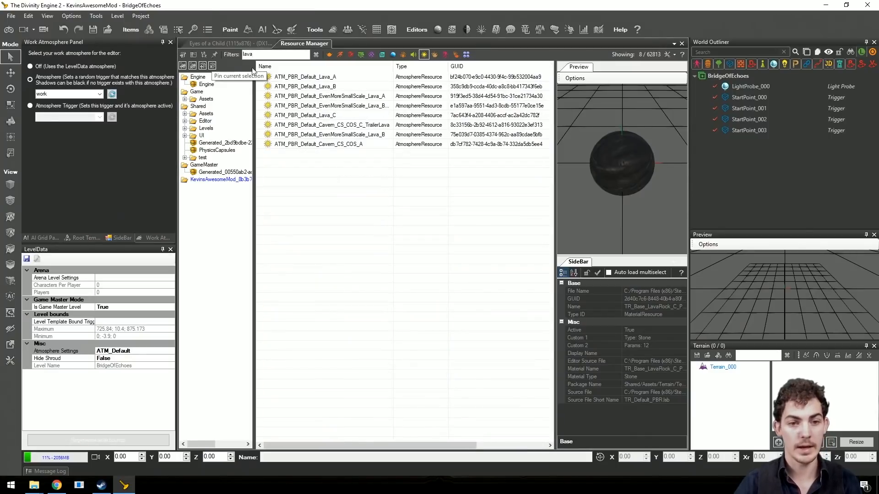
pyautogui.click(311, 78)
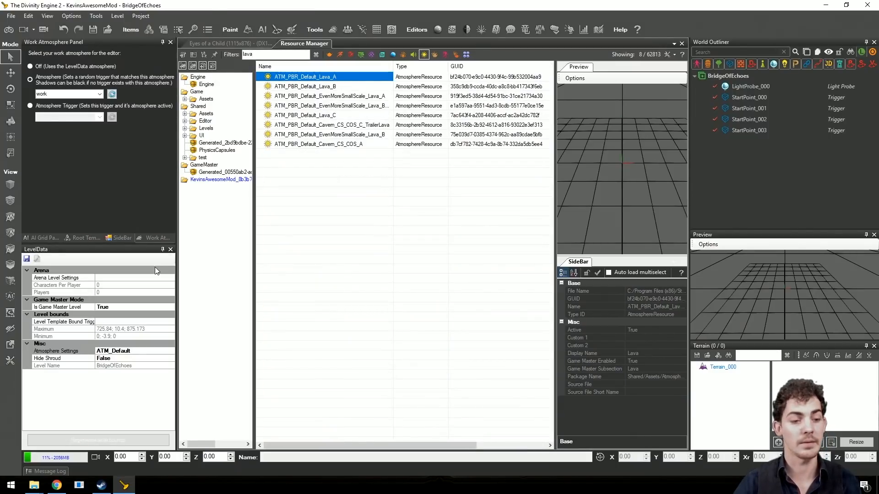
# Step: Assign the selected lava atmosphere to the level's Atmosphere Settings and return to the level view
pyautogui.click(159, 349)
pyautogui.click(171, 351)
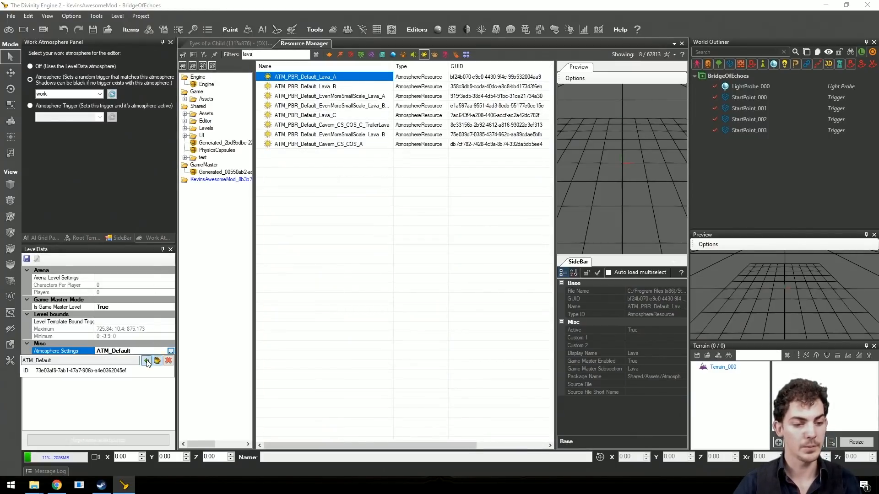
pyautogui.click(147, 362)
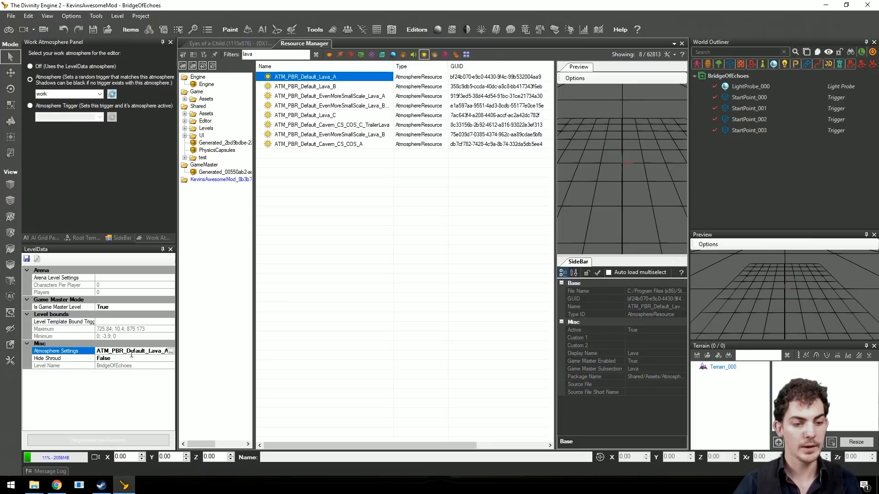
pyautogui.click(249, 45)
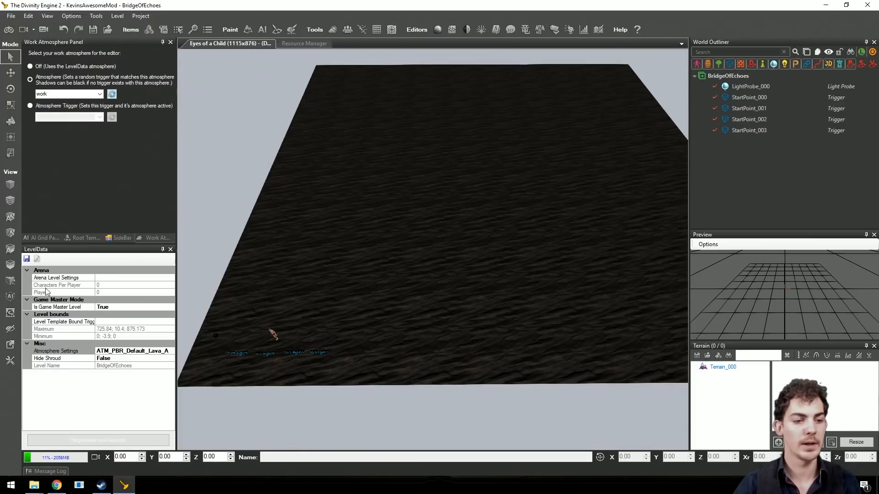
# Step: Review the level data's Atmosphere Settings, Hide Shroud and Is Game Master Level properties without changing them
pyautogui.click(117, 353)
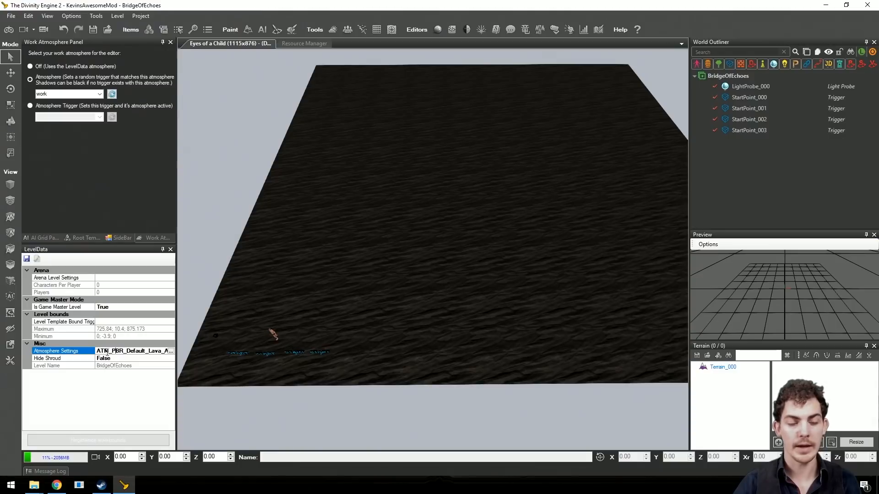
pyautogui.moveTo(122, 350); pyautogui.dragTo(170, 355)
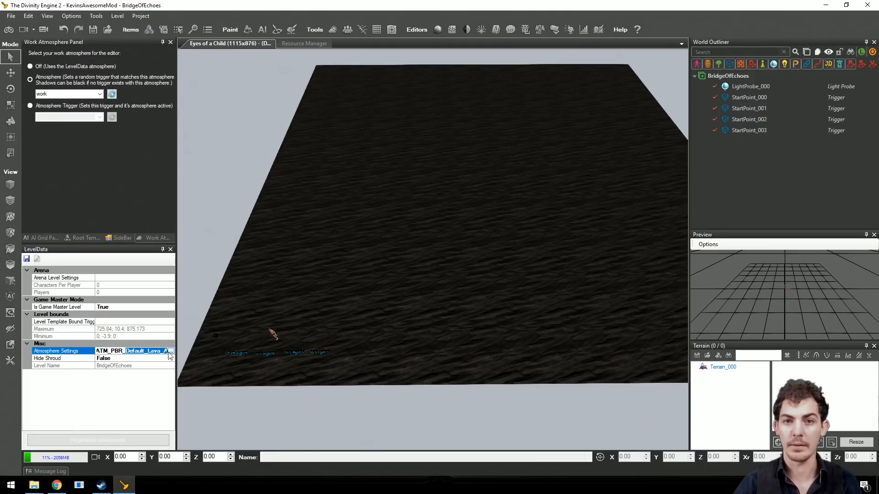
pyautogui.click(139, 352)
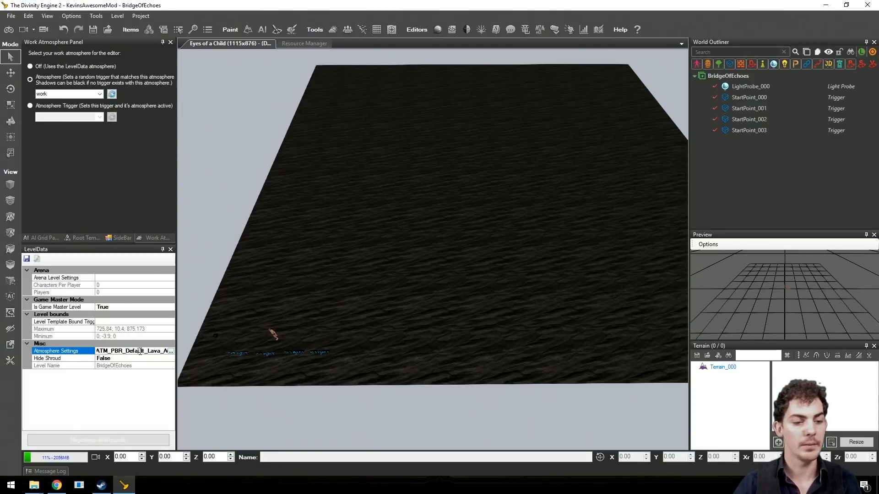
pyautogui.click(71, 360)
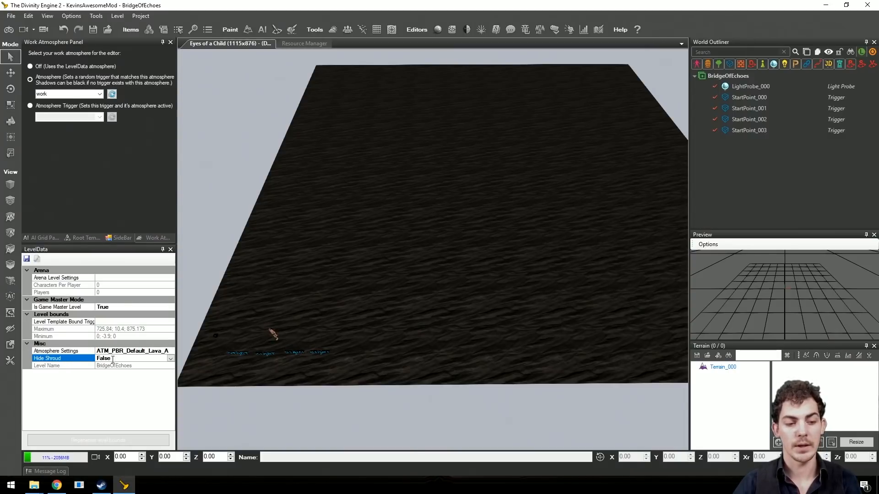
pyautogui.click(170, 360)
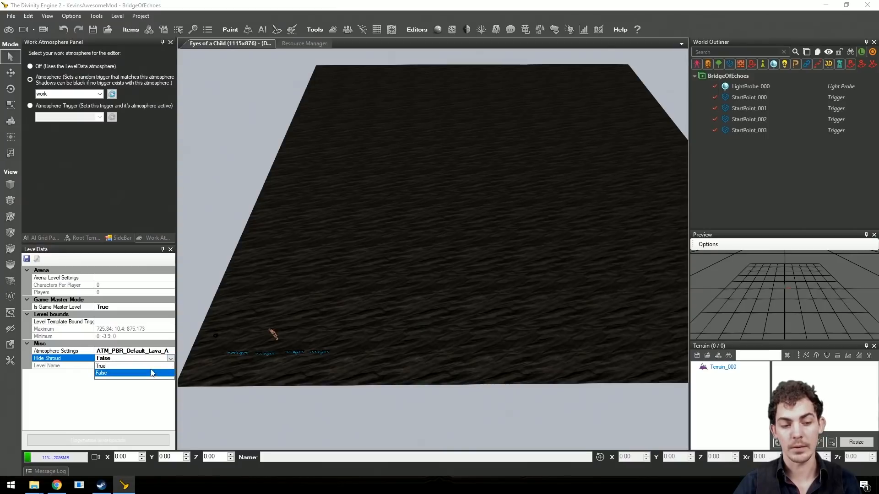
pyautogui.click(167, 359)
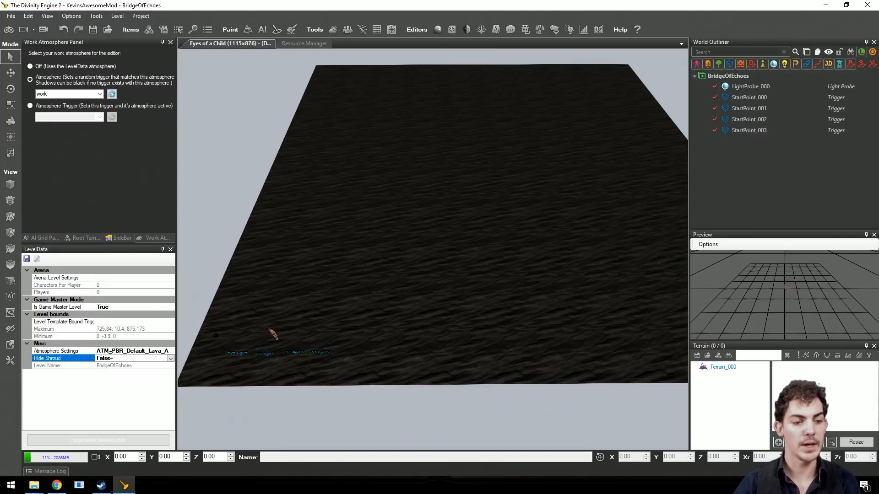
pyautogui.click(82, 307)
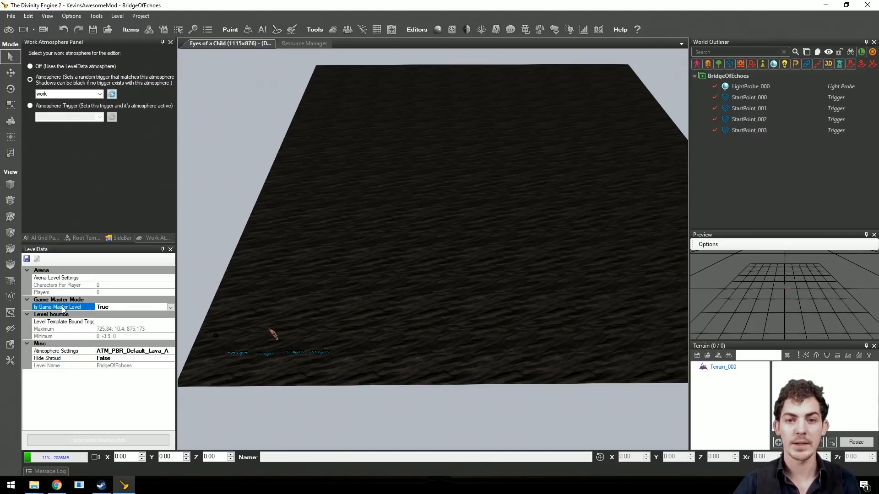
pyautogui.click(117, 307)
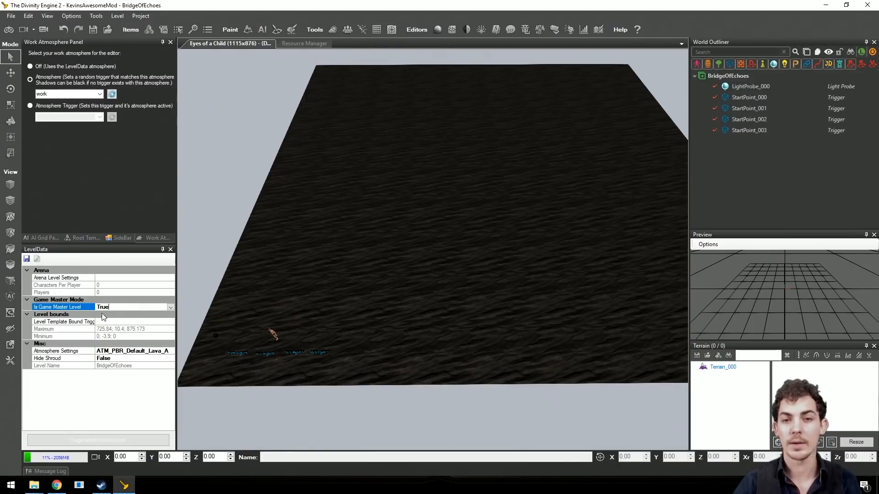
# Step: Close the level data and look over the terrain again
pyautogui.click(170, 249)
pyautogui.scroll(-3, 319, 306)
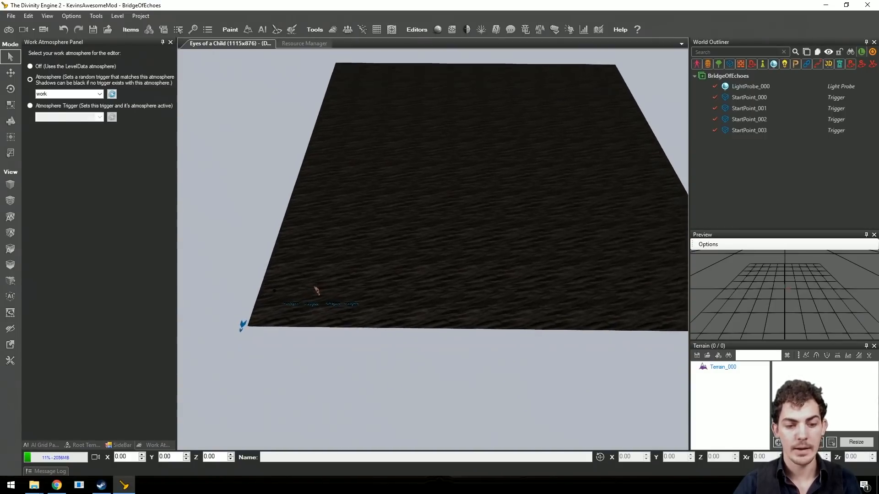
pyautogui.scroll(5, 301, 295)
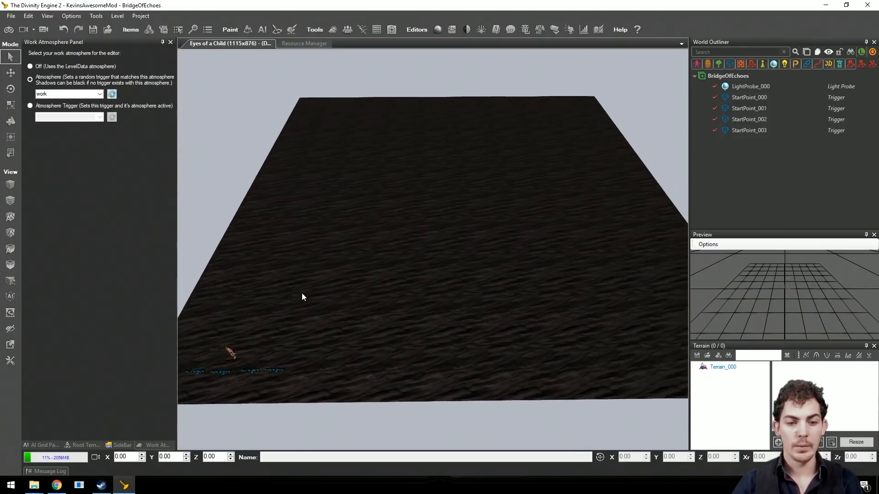
# Step: Select Terrain_000 and activate the Raise terrain tool
pyautogui.press('a')
pyautogui.press('s')
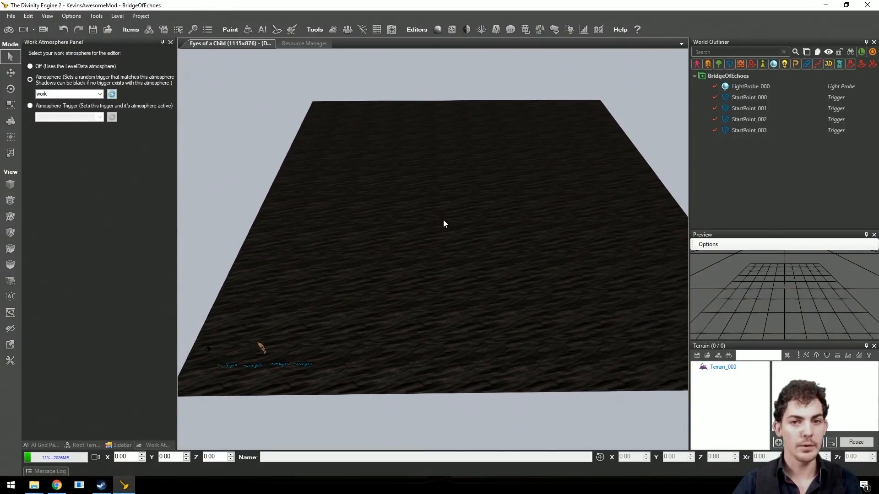
pyautogui.moveTo(443, 220); pyautogui.dragTo(487, 218, button='middle')
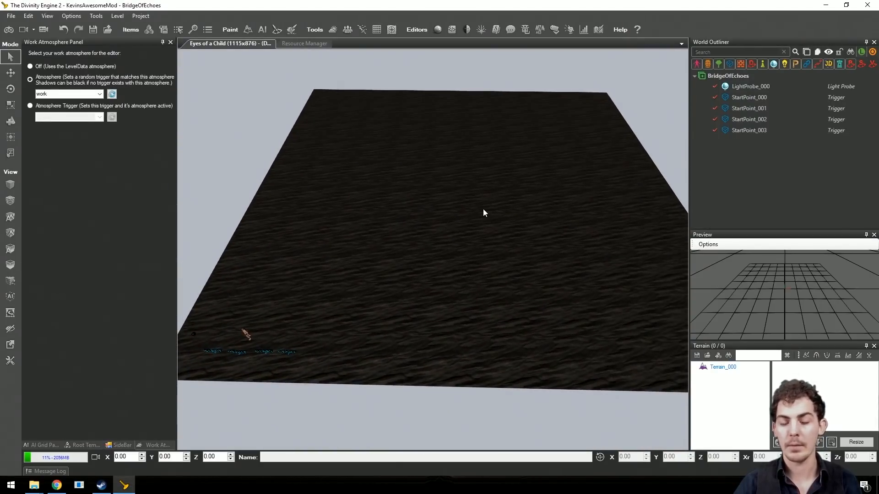
pyautogui.click(512, 224)
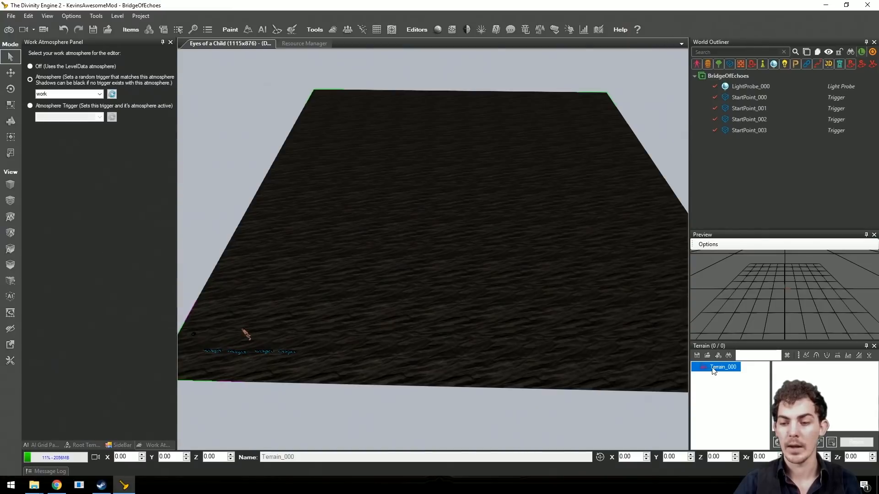
pyautogui.click(837, 356)
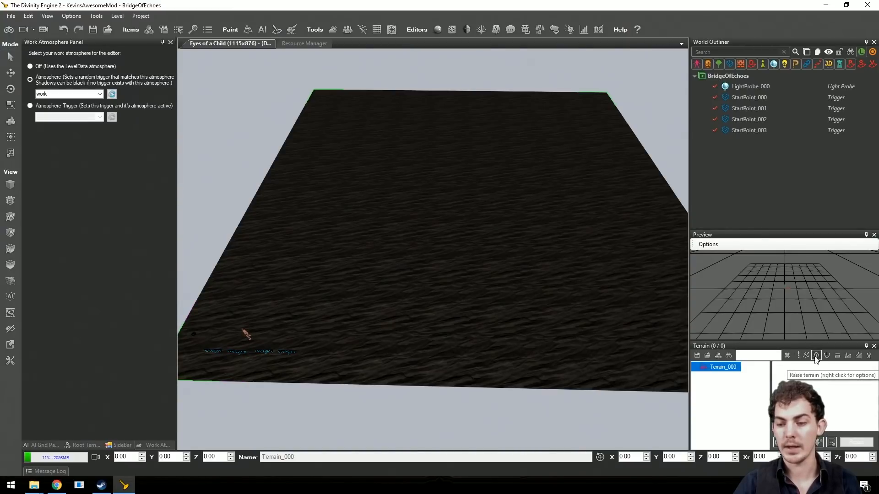
pyautogui.moveTo(439, 193); pyautogui.dragTo(442, 197, button='middle')
pyautogui.scroll(-2, 441, 194)
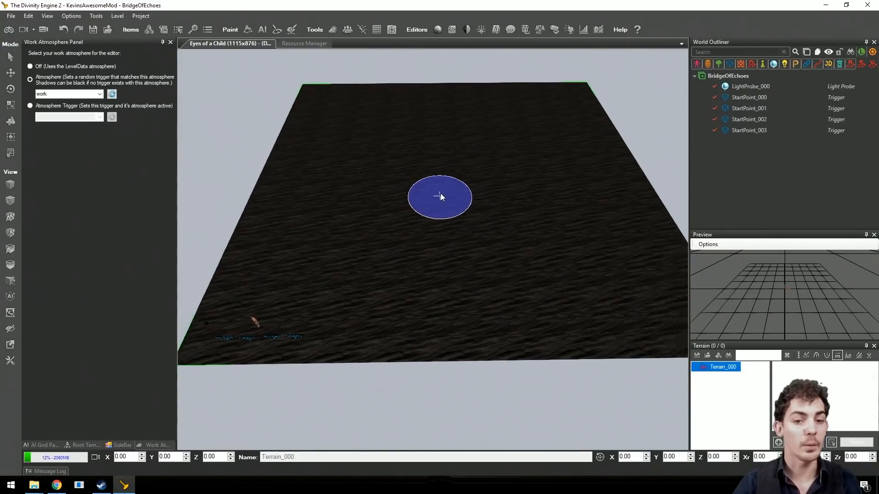
pyautogui.scroll(1, 441, 193)
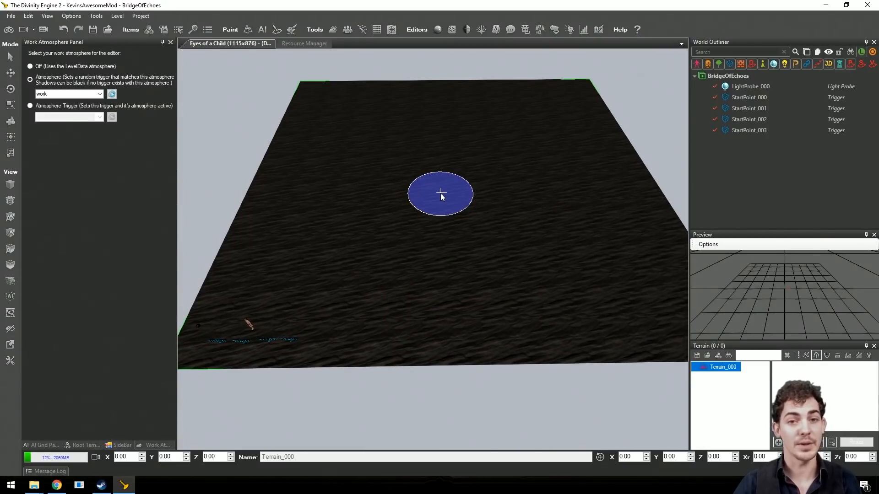
pyautogui.scroll(-1, 440, 193)
pyautogui.moveTo(440, 194)
pyautogui.mouseDown(button='middle')
pyautogui.moveTo(433, 196)
pyautogui.moveTo(481, 194)
pyautogui.moveTo(446, 182)
pyautogui.moveTo(451, 228)
pyautogui.moveTo(420, 242)
pyautogui.moveTo(581, 298)
pyautogui.mouseUp(button='middle')
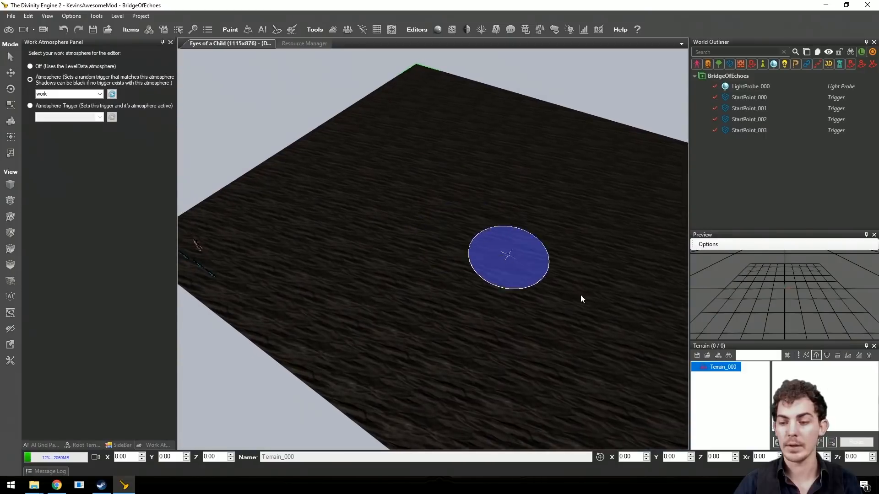
# Step: Raise small bumps near the middle of the terrain with the small Raise brush
pyautogui.click(826, 357)
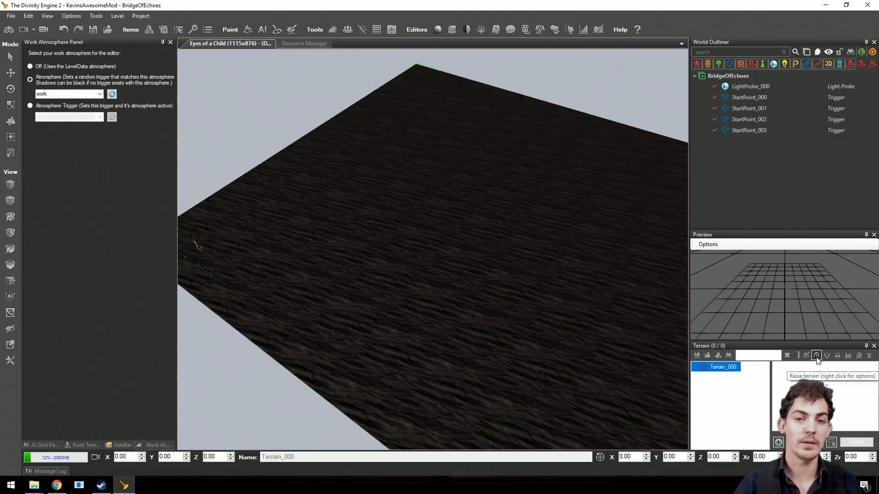
pyautogui.click(816, 358)
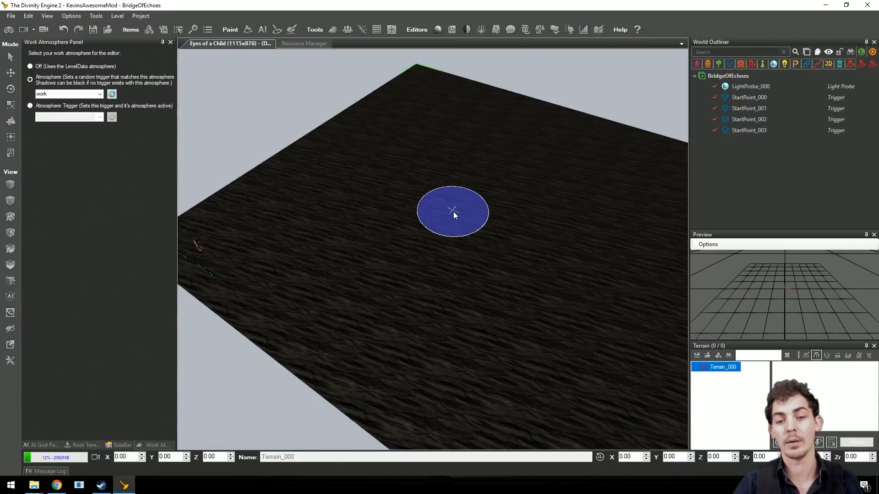
pyautogui.moveTo(453, 211); pyautogui.dragTo(531, 262)
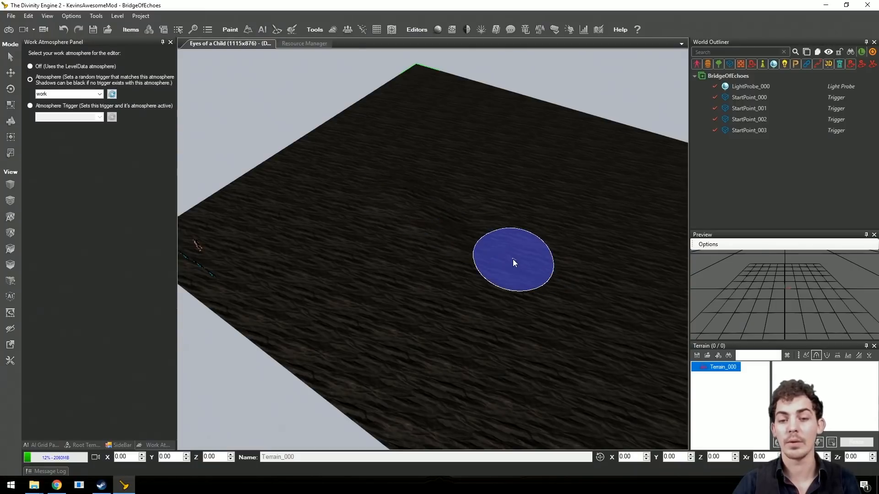
pyautogui.moveTo(460, 231); pyautogui.dragTo(385, 168, button='middle')
pyautogui.moveTo(428, 209)
pyautogui.mouseDown(button='middle')
pyautogui.moveTo(508, 194)
pyautogui.moveTo(273, 271)
pyautogui.moveTo(454, 235)
pyautogui.moveTo(432, 131)
pyautogui.moveTo(446, 261)
pyautogui.moveTo(406, 163)
pyautogui.moveTo(455, 172)
pyautogui.mouseUp(button='middle')
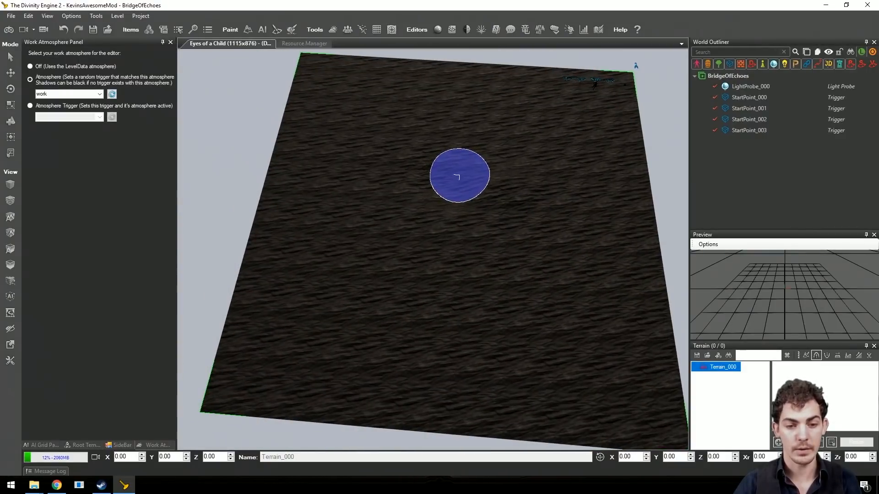
pyautogui.moveTo(423, 259)
pyautogui.mouseDown(button='middle')
pyautogui.moveTo(423, 248)
pyautogui.moveTo(455, 233)
pyautogui.mouseUp(button='middle')
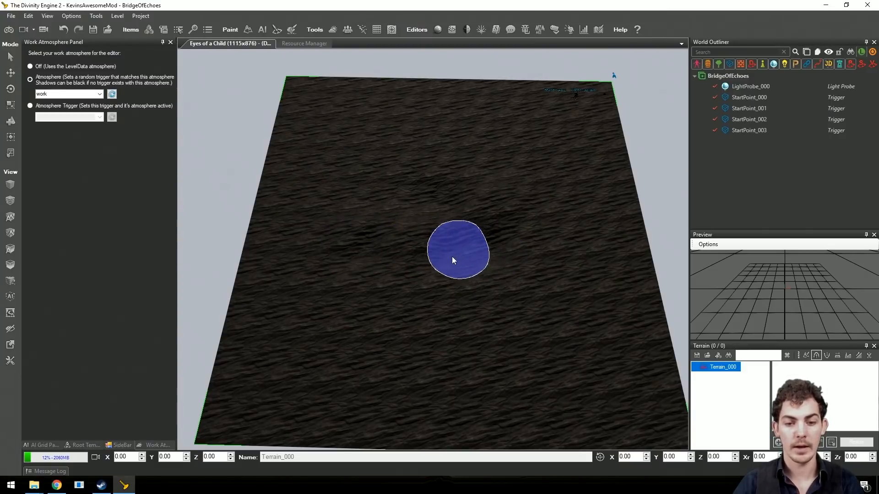
# Step: Enlarge the Raise brush to a radius of 13 and check its radius and strength options
pyautogui.keyDown('ctrl'); pyautogui.scroll(6, 439, 256); pyautogui.keyUp('ctrl')
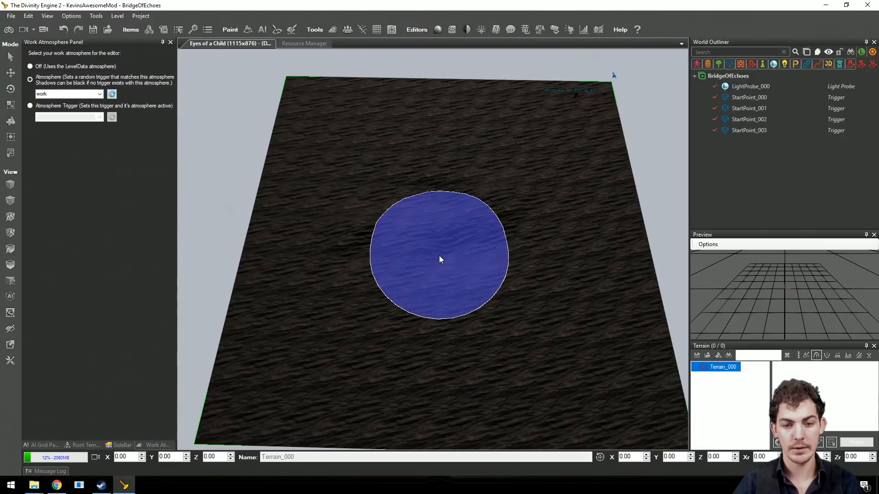
pyautogui.keyDown('ctrl'); pyautogui.scroll(2, 439, 255); pyautogui.keyUp('ctrl')
pyautogui.moveTo(477, 258)
pyautogui.mouseDown(button='right')
pyautogui.moveTo(493, 277)
pyautogui.moveTo(473, 248)
pyautogui.moveTo(371, 344)
pyautogui.moveTo(396, 337)
pyautogui.moveTo(412, 308)
pyautogui.mouseUp(button='right')
pyautogui.click(816, 356)
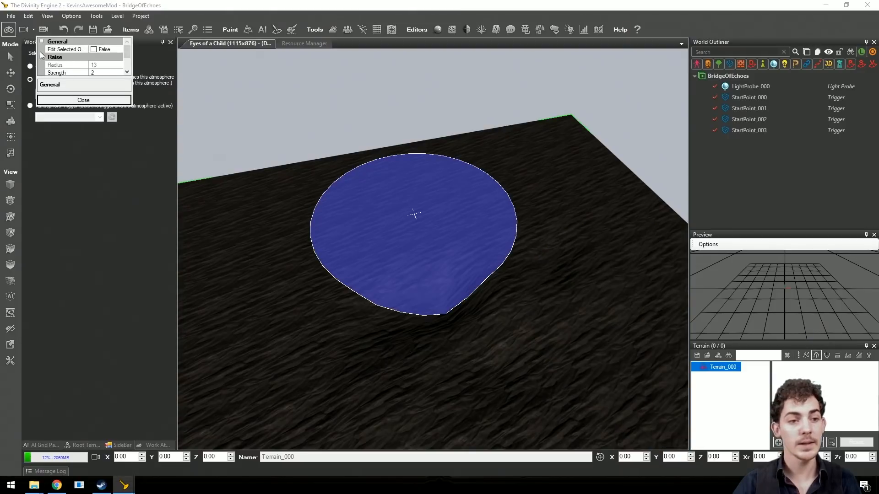
pyautogui.click(114, 100)
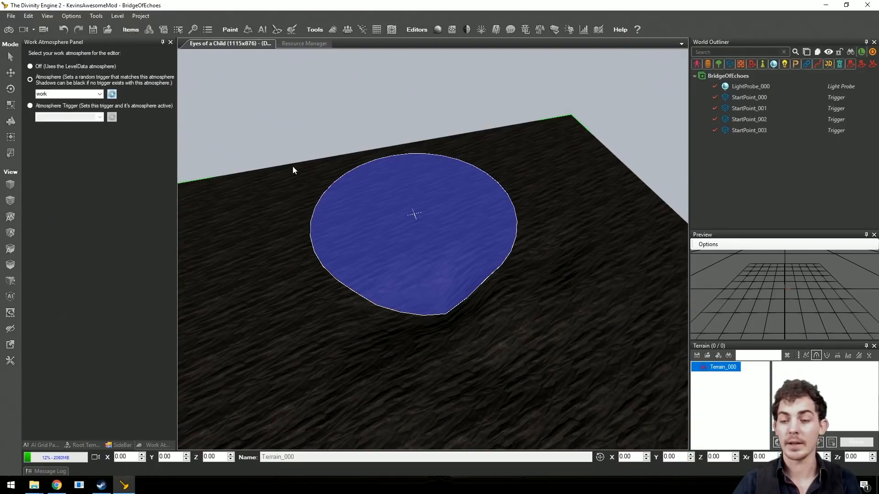
pyautogui.click(816, 356)
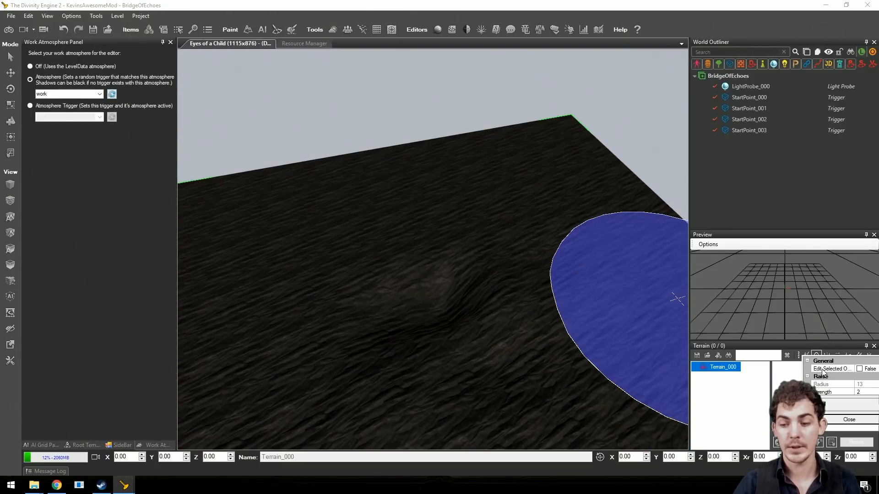
pyautogui.click(835, 422)
# Step: Raise a broad ridge across the middle of the terrain with the enlarged brush
pyautogui.moveTo(547, 273)
pyautogui.mouseDown(button='middle')
pyautogui.moveTo(435, 255)
pyautogui.moveTo(490, 245)
pyautogui.moveTo(507, 271)
pyautogui.mouseUp(button='middle')
pyautogui.scroll(-3, 514, 267)
pyautogui.scroll(1, 494, 270)
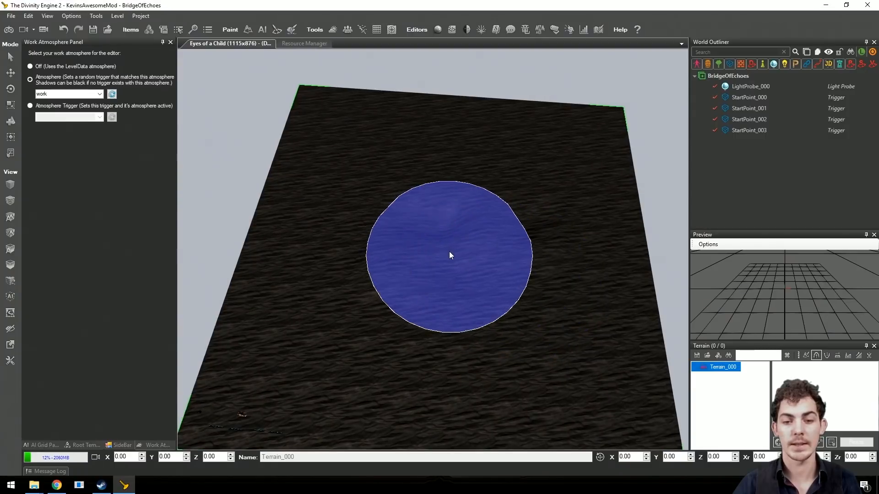
pyautogui.moveTo(445, 252); pyautogui.dragTo(442, 274)
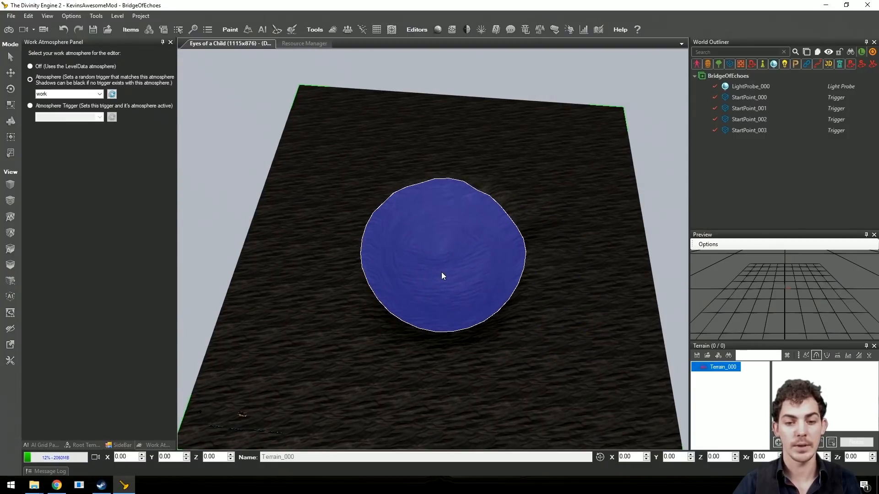
pyautogui.moveTo(265, 251)
pyautogui.mouseDown()
pyautogui.moveTo(526, 297)
pyautogui.moveTo(623, 298)
pyautogui.mouseUp()
# Step: Flatten part of the raised ridge with the small brush, cutting a low passage out to the terrain's edge
pyautogui.moveTo(623, 298)
pyautogui.mouseDown(button='middle')
pyautogui.moveTo(578, 110)
pyautogui.moveTo(484, 183)
pyautogui.moveTo(576, 68)
pyautogui.moveTo(491, 262)
pyautogui.moveTo(679, 348)
pyautogui.mouseUp(button='middle')
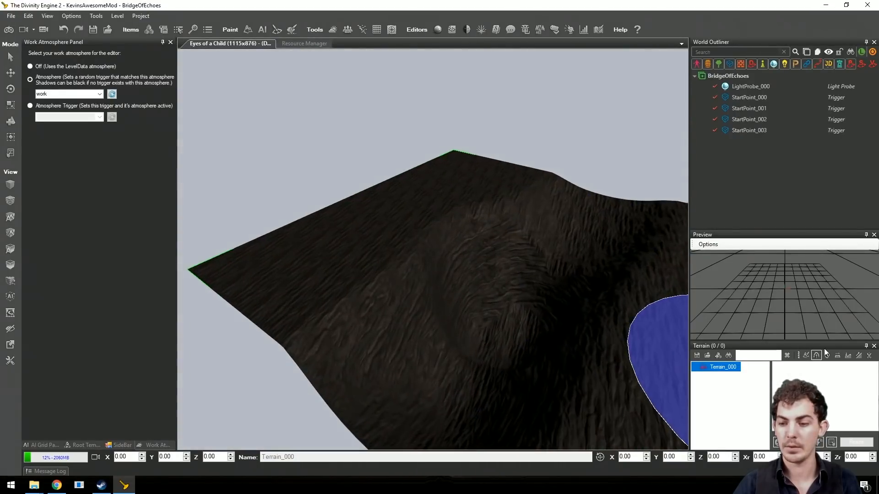
pyautogui.click(838, 357)
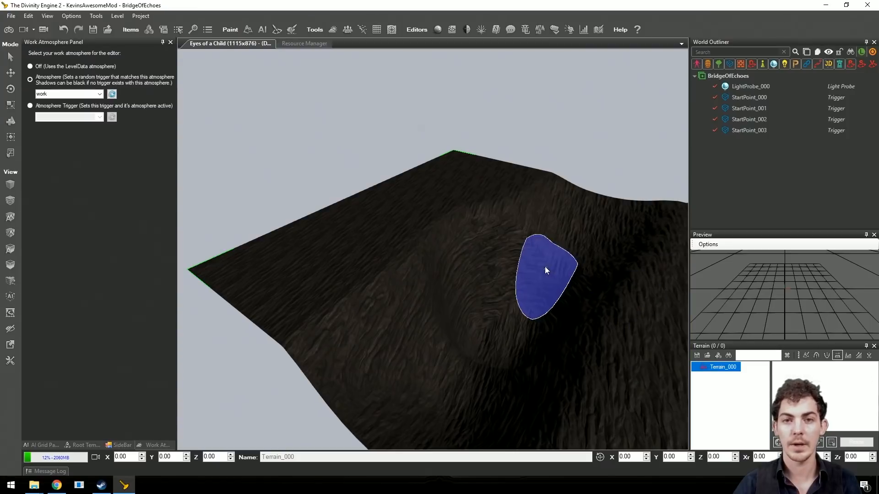
pyautogui.moveTo(545, 267)
pyautogui.mouseDown(button='middle')
pyautogui.moveTo(510, 351)
pyautogui.moveTo(488, 233)
pyautogui.moveTo(531, 256)
pyautogui.mouseUp(button='middle')
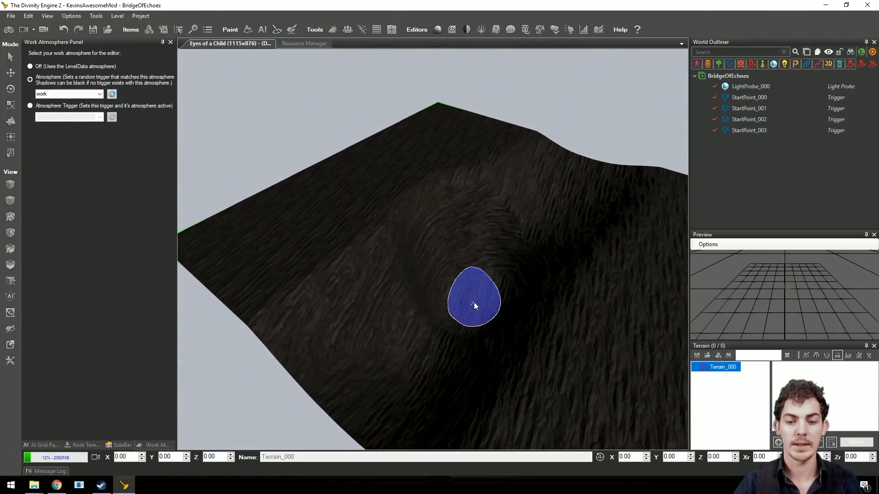
pyautogui.moveTo(476, 304); pyautogui.dragTo(501, 304, button='middle')
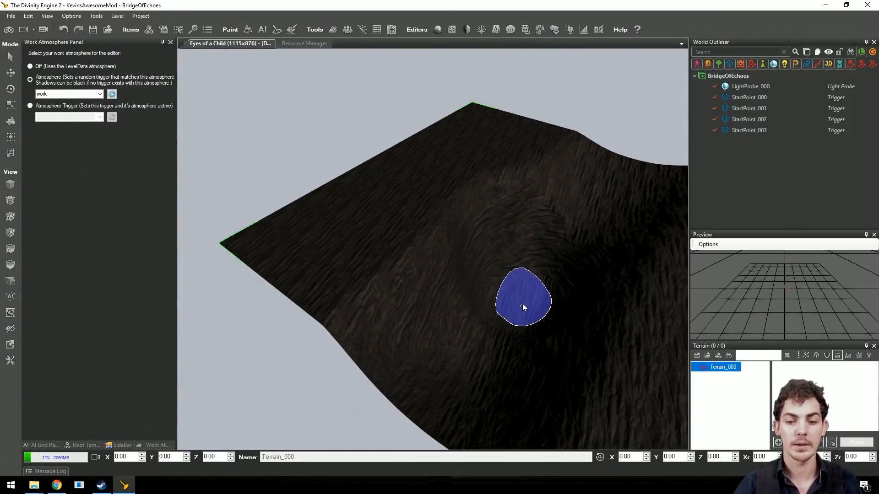
pyautogui.moveTo(523, 304)
pyautogui.mouseDown()
pyautogui.moveTo(518, 293)
pyautogui.moveTo(543, 265)
pyautogui.moveTo(522, 264)
pyautogui.moveTo(516, 250)
pyautogui.moveTo(487, 237)
pyautogui.mouseUp()
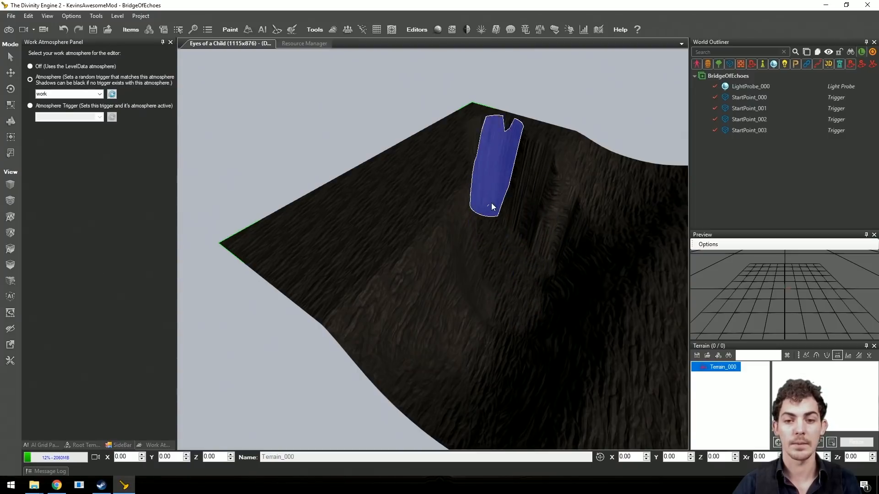
pyautogui.moveTo(485, 180); pyautogui.dragTo(458, 175)
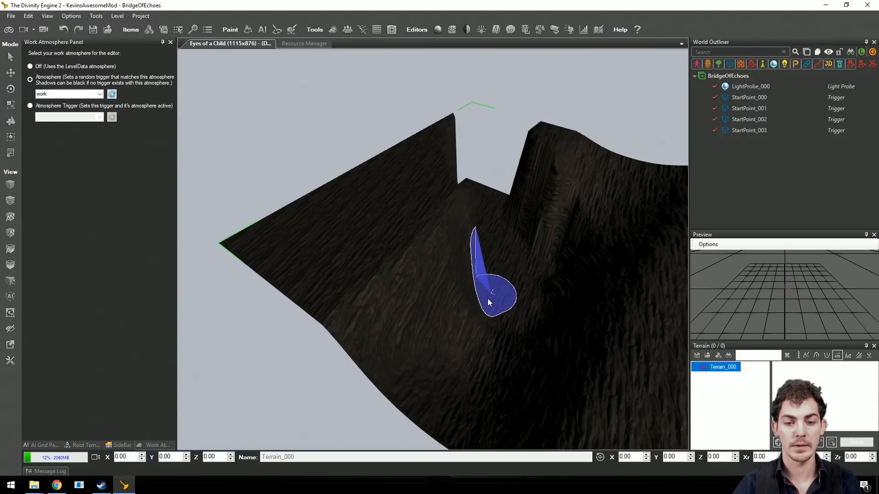
pyautogui.moveTo(488, 302)
pyautogui.mouseDown()
pyautogui.moveTo(430, 329)
pyautogui.moveTo(293, 297)
pyautogui.moveTo(260, 317)
pyautogui.moveTo(359, 385)
pyautogui.moveTo(439, 394)
pyautogui.moveTo(361, 372)
pyautogui.moveTo(472, 440)
pyautogui.mouseUp()
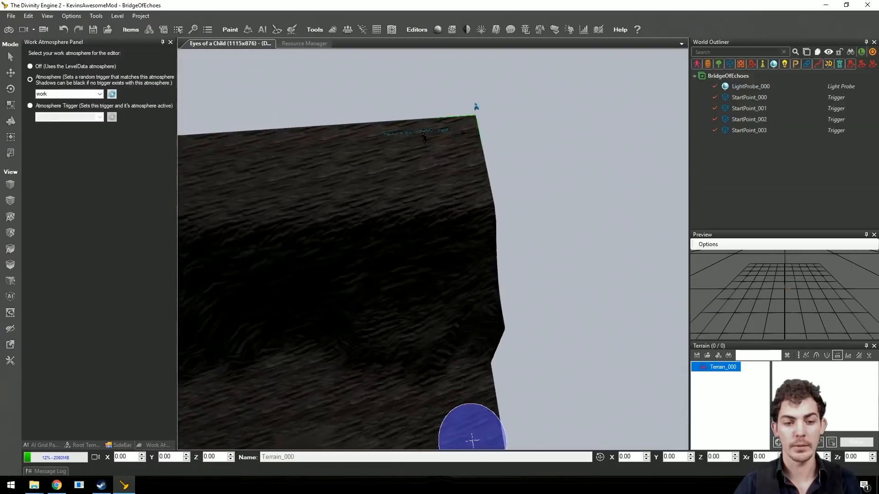
# Step: Flatten a curved channel between the ridge and the start point area, leaving steep-sided plateaus
pyautogui.scroll(-3, 471, 441)
pyautogui.moveTo(407, 349); pyautogui.dragTo(369, 316, button='middle')
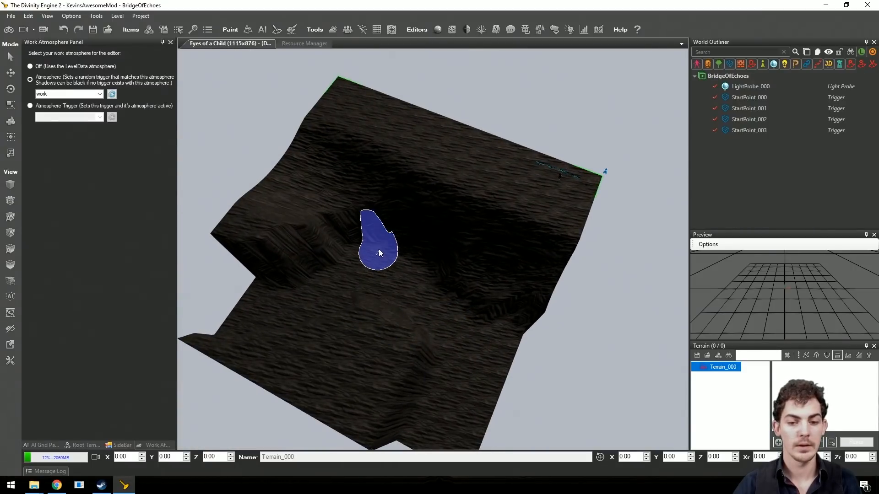
pyautogui.moveTo(379, 253)
pyautogui.mouseDown()
pyautogui.moveTo(348, 197)
pyautogui.moveTo(323, 177)
pyautogui.moveTo(342, 146)
pyautogui.moveTo(374, 126)
pyautogui.mouseUp()
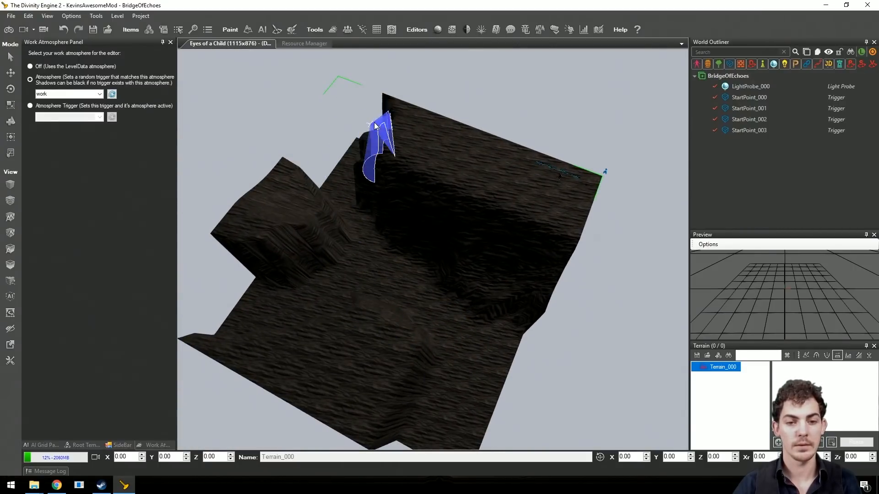
pyautogui.moveTo(373, 207)
pyautogui.mouseDown()
pyautogui.moveTo(445, 273)
pyautogui.moveTo(507, 257)
pyautogui.moveTo(568, 226)
pyautogui.mouseUp()
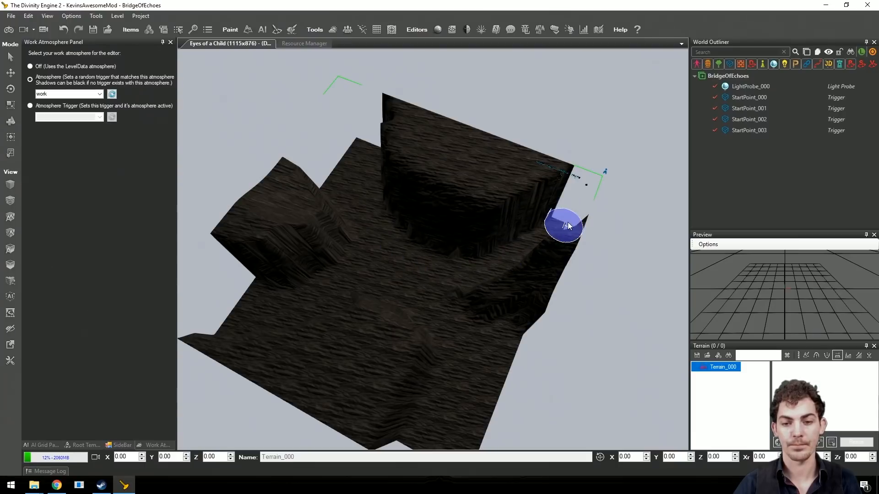
pyautogui.press('d')
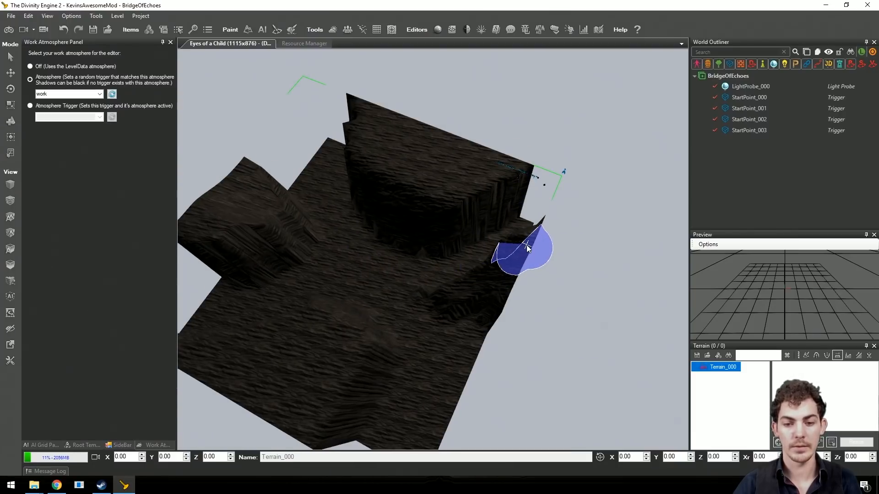
pyautogui.moveTo(526, 247)
pyautogui.mouseDown()
pyautogui.moveTo(459, 379)
pyautogui.moveTo(449, 273)
pyautogui.mouseUp()
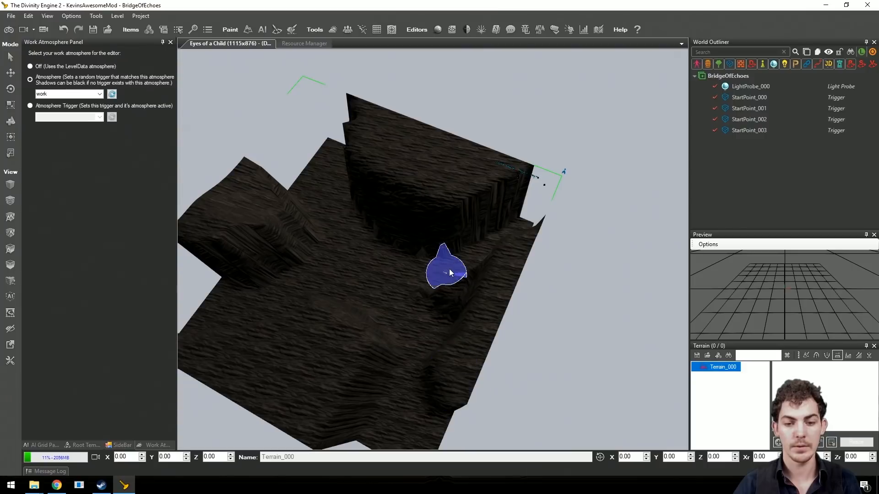
# Step: Flatten the remaining bumps between the plateaus, clearing a low floor that reaches the terrain's edge
pyautogui.moveTo(512, 258)
pyautogui.mouseDown(button='middle')
pyautogui.moveTo(455, 235)
pyautogui.moveTo(498, 320)
pyautogui.mouseUp(button='middle')
pyautogui.moveTo(539, 359)
pyautogui.mouseDown(button='middle')
pyautogui.moveTo(514, 314)
pyautogui.moveTo(473, 279)
pyautogui.mouseUp(button='middle')
pyautogui.scroll(-2, 450, 319)
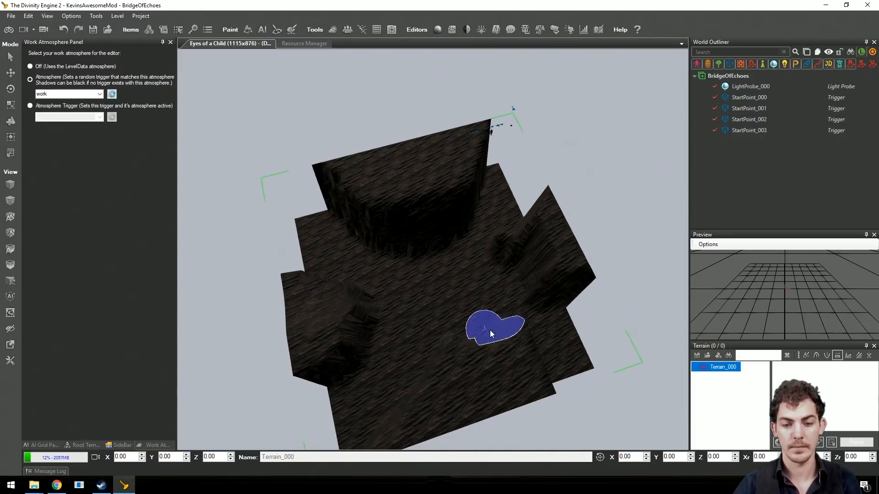
pyautogui.moveTo(439, 341)
pyautogui.mouseDown(button='middle')
pyautogui.moveTo(466, 347)
pyautogui.moveTo(530, 212)
pyautogui.moveTo(509, 419)
pyautogui.moveTo(390, 304)
pyautogui.moveTo(411, 307)
pyautogui.mouseUp(button='middle')
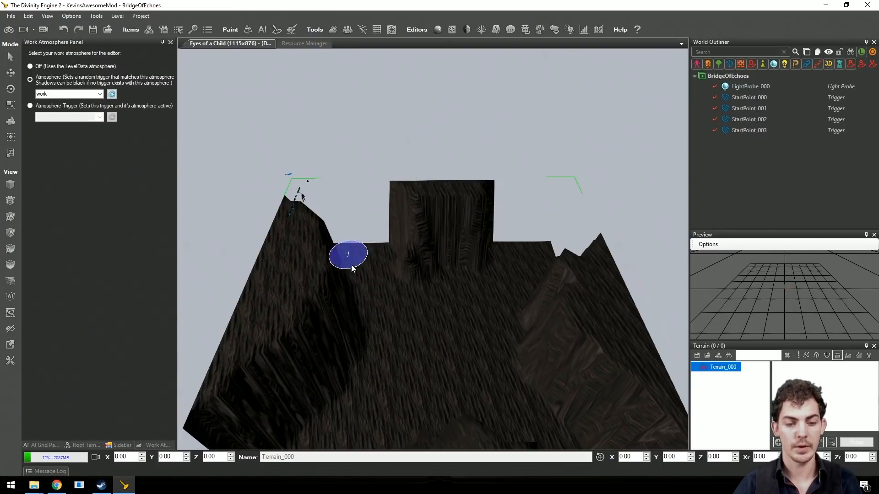
pyautogui.moveTo(350, 265)
pyautogui.mouseDown(button='middle')
pyautogui.moveTo(388, 252)
pyautogui.moveTo(451, 319)
pyautogui.moveTo(422, 293)
pyautogui.moveTo(413, 306)
pyautogui.moveTo(452, 185)
pyautogui.moveTo(542, 187)
pyautogui.moveTo(506, 206)
pyautogui.moveTo(445, 289)
pyautogui.moveTo(400, 265)
pyautogui.mouseUp(button='middle')
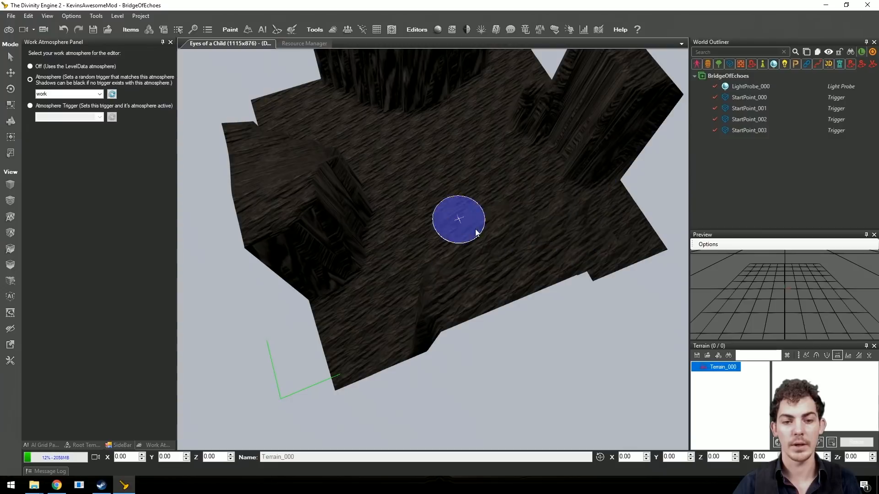
pyautogui.moveTo(455, 220)
pyautogui.mouseDown(button='middle')
pyautogui.moveTo(459, 206)
pyautogui.moveTo(343, 211)
pyautogui.moveTo(414, 258)
pyautogui.moveTo(438, 210)
pyautogui.moveTo(472, 237)
pyautogui.mouseUp(button='middle')
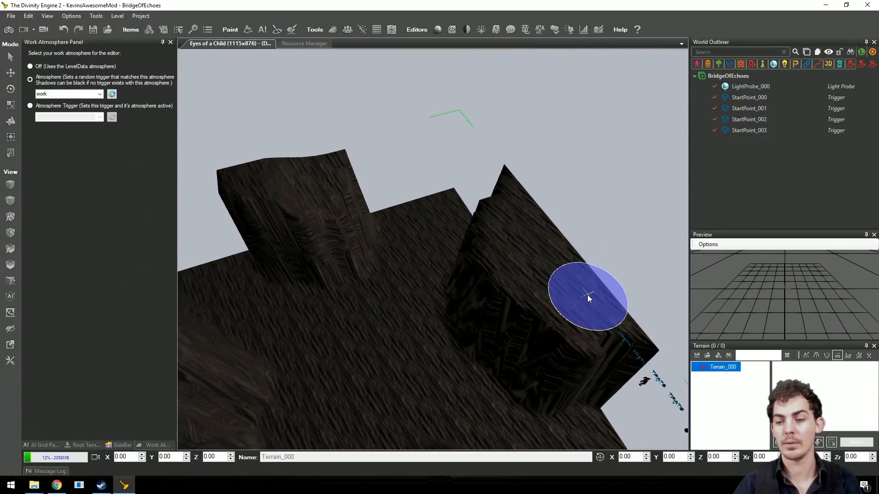
# Step: Smooth the edges and steep walls of the plateau beside the start points with the Smooth terrain brush
pyautogui.click(848, 356)
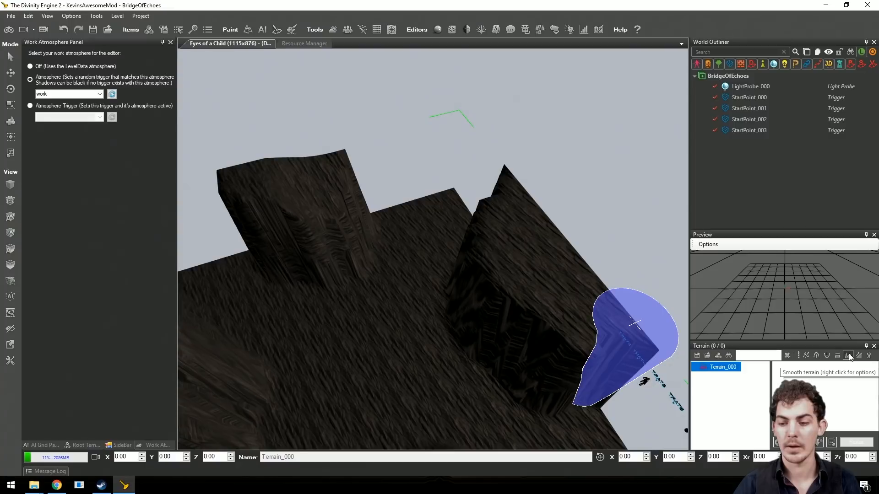
pyautogui.moveTo(520, 326)
pyautogui.mouseDown(button='middle')
pyautogui.moveTo(518, 265)
pyautogui.moveTo(467, 314)
pyautogui.mouseUp(button='middle')
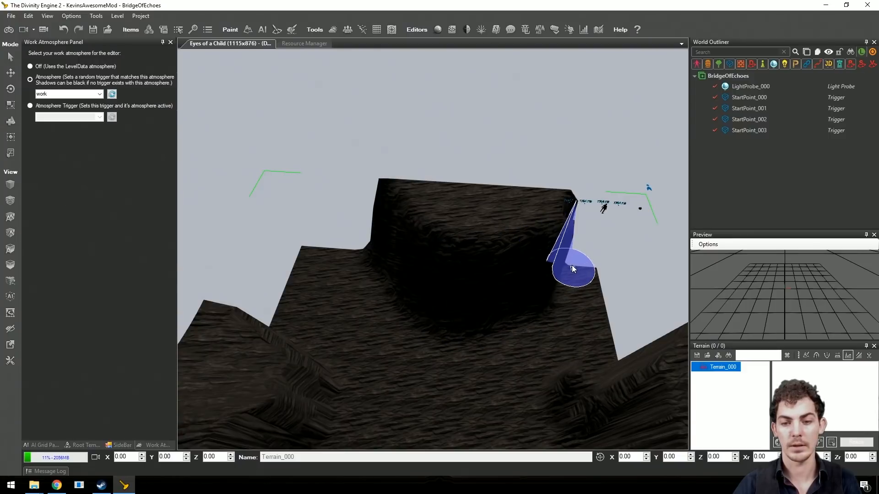
pyautogui.moveTo(559, 295)
pyautogui.mouseDown(button='middle')
pyautogui.moveTo(529, 275)
pyautogui.moveTo(502, 284)
pyautogui.moveTo(517, 284)
pyautogui.moveTo(435, 270)
pyautogui.mouseUp(button='middle')
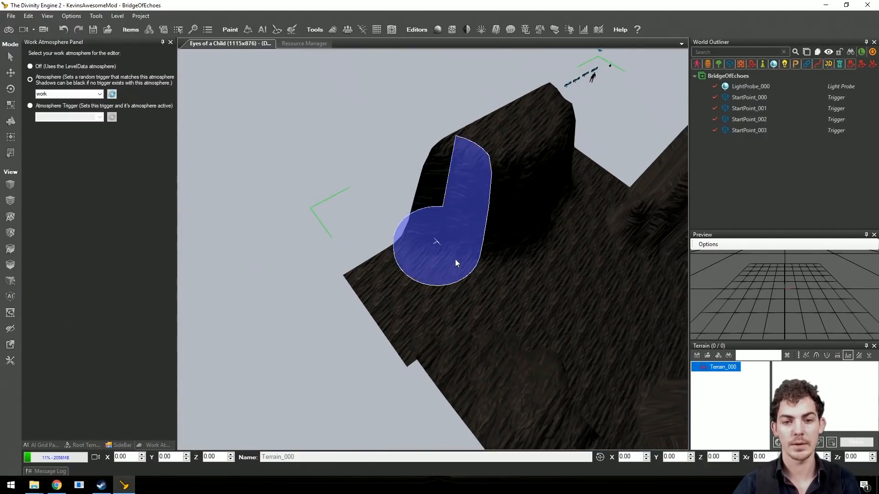
pyautogui.moveTo(455, 259)
pyautogui.mouseDown(button='middle')
pyautogui.moveTo(287, 399)
pyautogui.moveTo(542, 281)
pyautogui.mouseUp(button='middle')
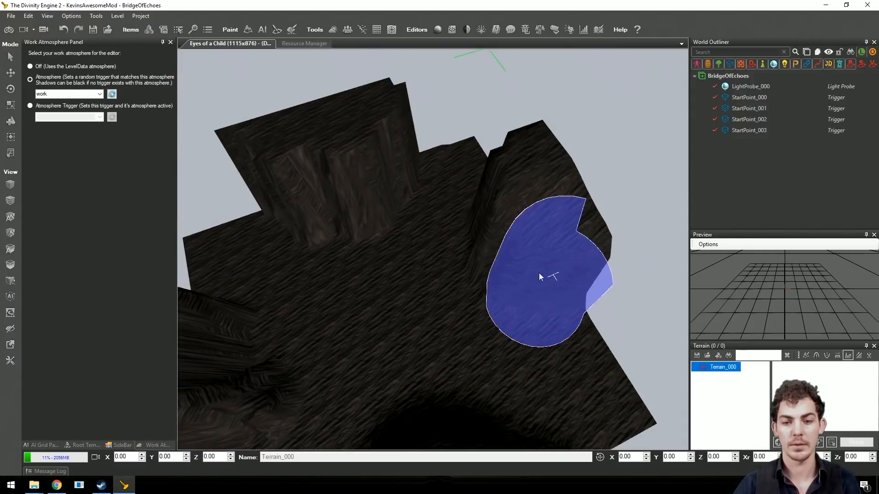
# Step: Smooth the steep walls and corners of the remaining plateaus across the terrain
pyautogui.moveTo(485, 207)
pyautogui.mouseDown()
pyautogui.moveTo(502, 173)
pyautogui.moveTo(386, 158)
pyautogui.moveTo(338, 179)
pyautogui.moveTo(257, 179)
pyautogui.mouseUp()
pyautogui.moveTo(259, 183)
pyautogui.mouseDown(button='middle')
pyautogui.moveTo(369, 169)
pyautogui.moveTo(409, 127)
pyautogui.moveTo(455, 125)
pyautogui.moveTo(321, 156)
pyautogui.mouseUp(button='middle')
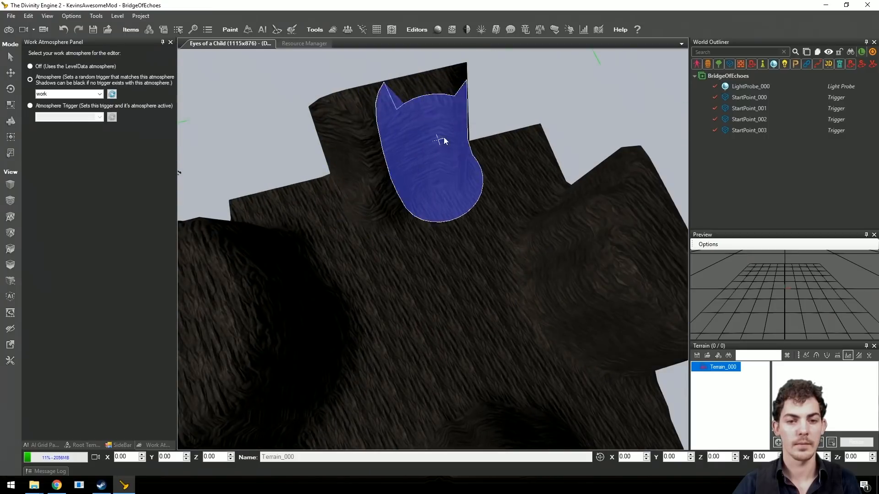
pyautogui.moveTo(472, 99)
pyautogui.mouseDown()
pyautogui.moveTo(392, 185)
pyautogui.moveTo(321, 163)
pyautogui.moveTo(386, 198)
pyautogui.mouseUp()
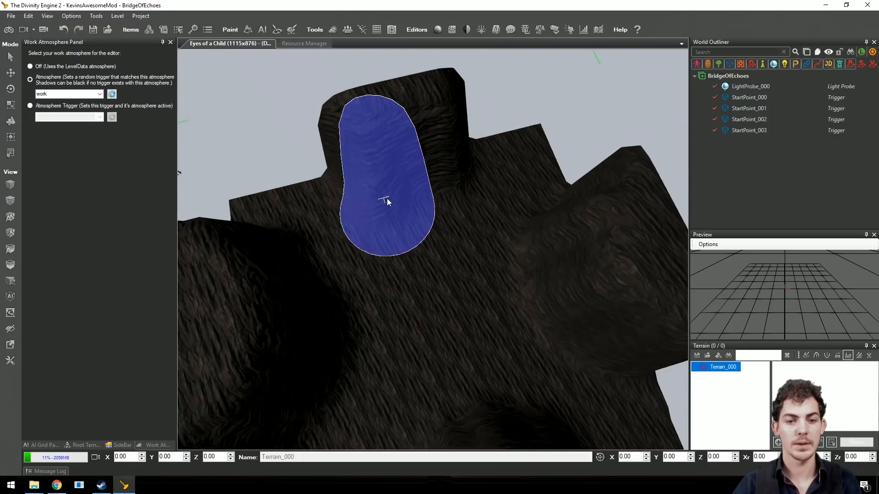
pyautogui.moveTo(387, 199)
pyautogui.mouseDown(button='middle')
pyautogui.moveTo(395, 194)
pyautogui.moveTo(357, 193)
pyautogui.moveTo(394, 196)
pyautogui.mouseUp(button='middle')
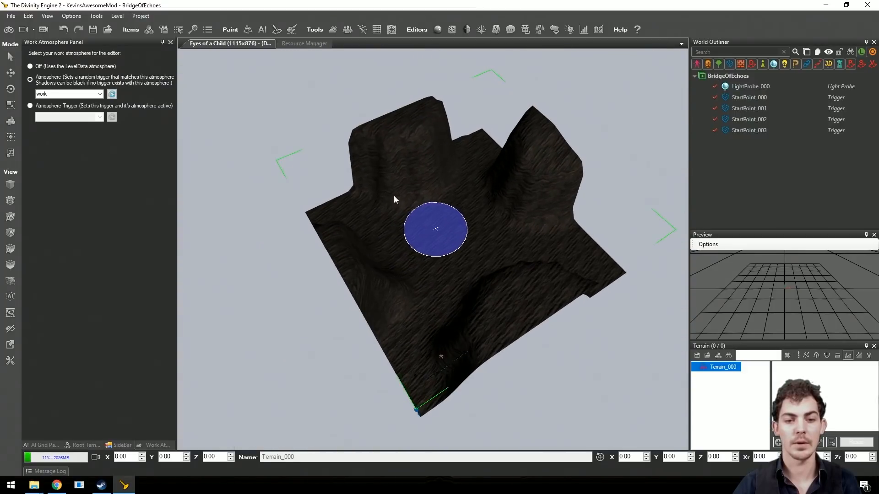
pyautogui.moveTo(457, 213)
pyautogui.mouseDown(button='middle')
pyautogui.moveTo(463, 204)
pyautogui.moveTo(516, 304)
pyautogui.moveTo(540, 304)
pyautogui.moveTo(500, 289)
pyautogui.moveTo(466, 307)
pyautogui.moveTo(476, 312)
pyautogui.moveTo(414, 270)
pyautogui.moveTo(428, 257)
pyautogui.moveTo(648, 388)
pyautogui.mouseUp(button='middle')
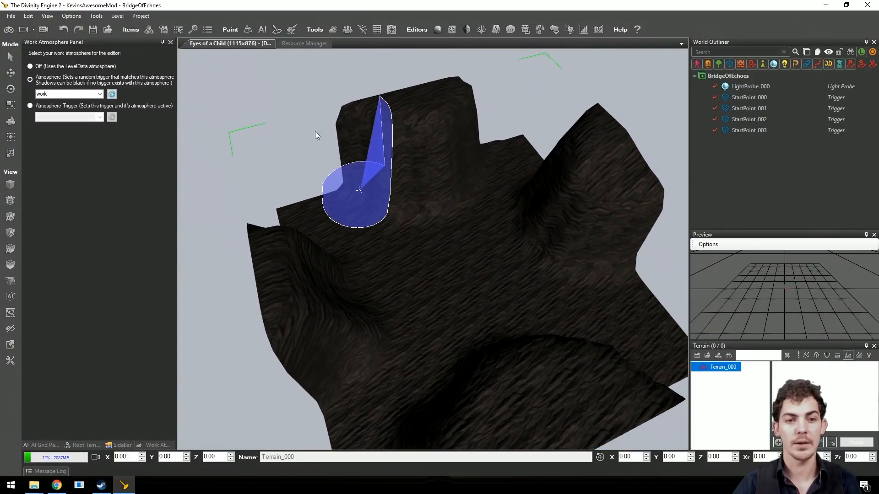
# Step: Search the resources for "TR_ sand" and add TR_Base_Sand_A_PBR as a layer on Terrain_000
pyautogui.click(300, 43)
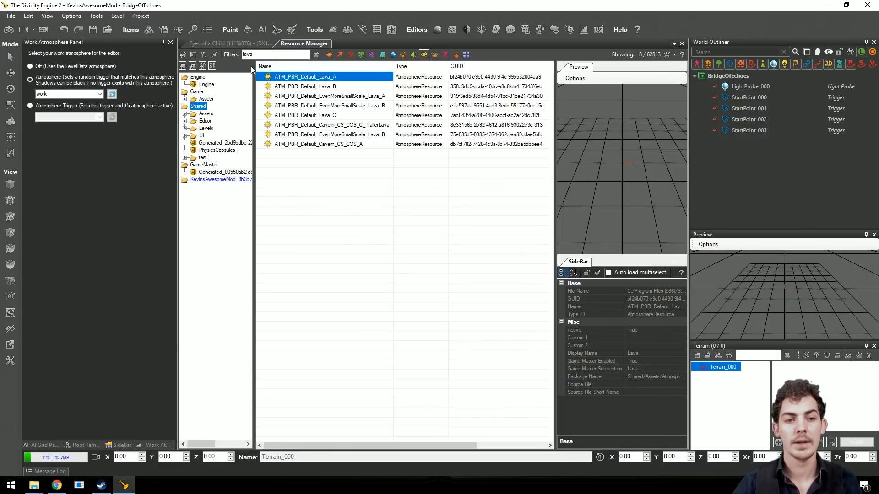
pyautogui.click(393, 55)
pyautogui.write('TR_ sand')
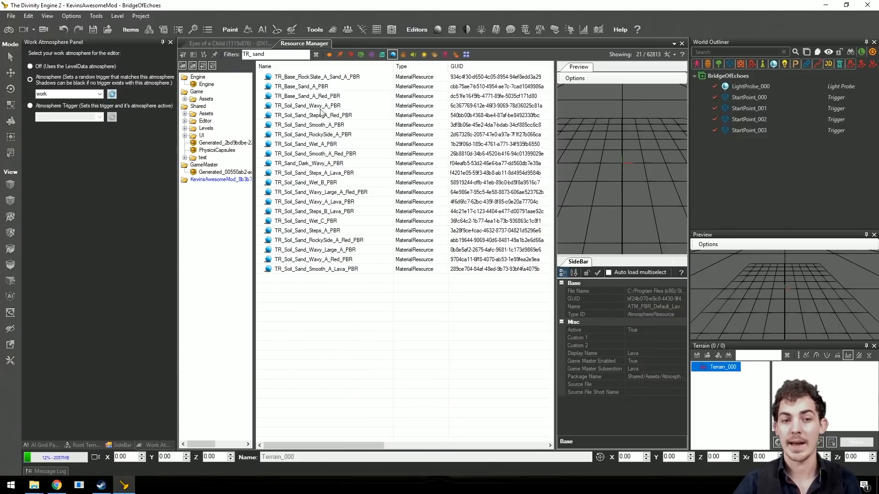
pyautogui.click(298, 80)
pyautogui.click(305, 87)
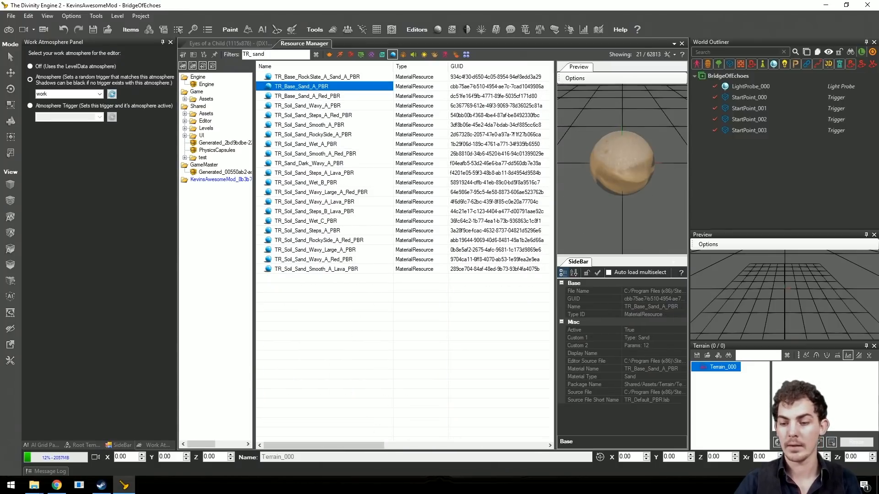
pyautogui.click(777, 442)
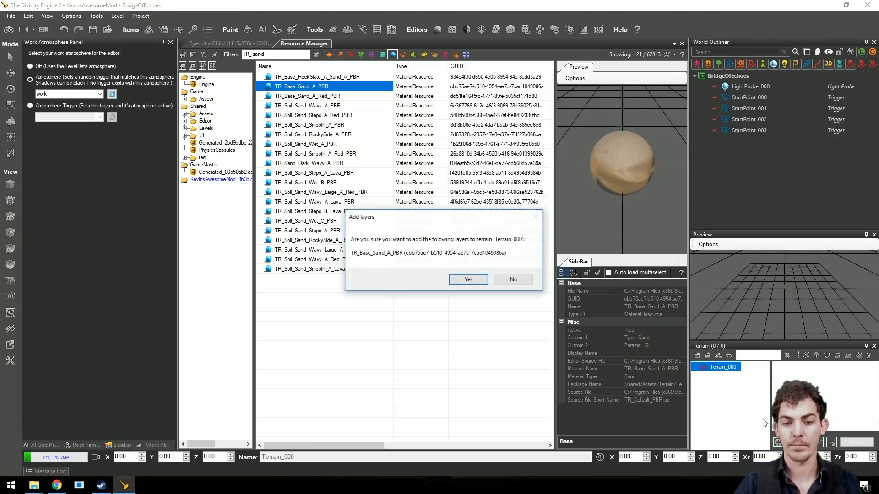
pyautogui.click(468, 280)
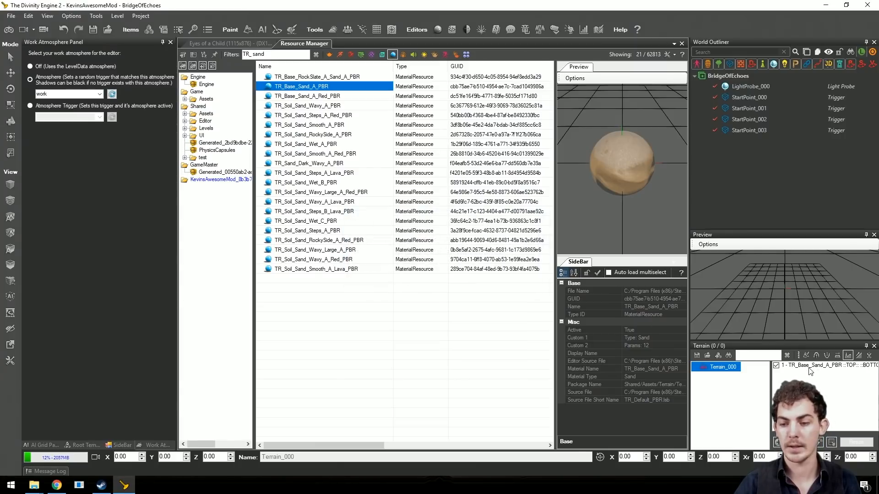
# Step: Paint the TR_Base_Sand_A_PBR layer over the plateaus and low ground in the level view with an enlarged brush
pyautogui.click(231, 43)
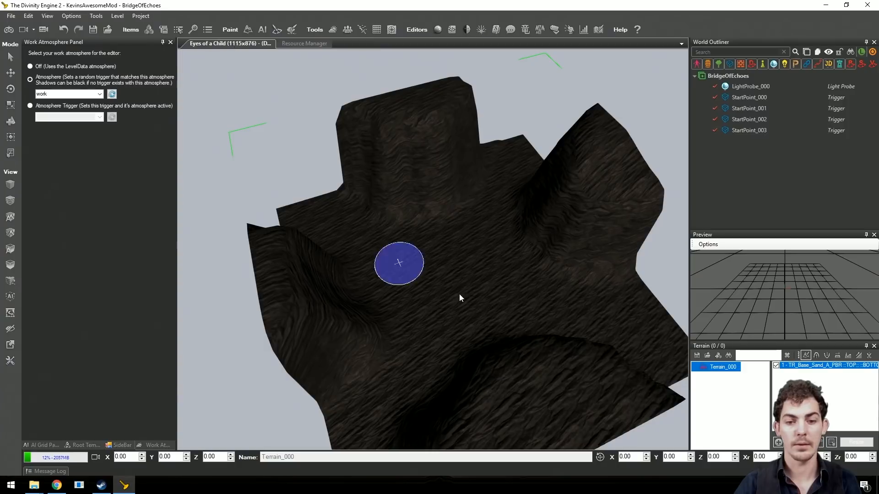
pyautogui.moveTo(449, 274); pyautogui.dragTo(449, 277, button='right')
pyautogui.press('+')
pyautogui.press('+')
pyautogui.press('+')
pyautogui.press('+')
pyautogui.press('+')
pyautogui.press('+')
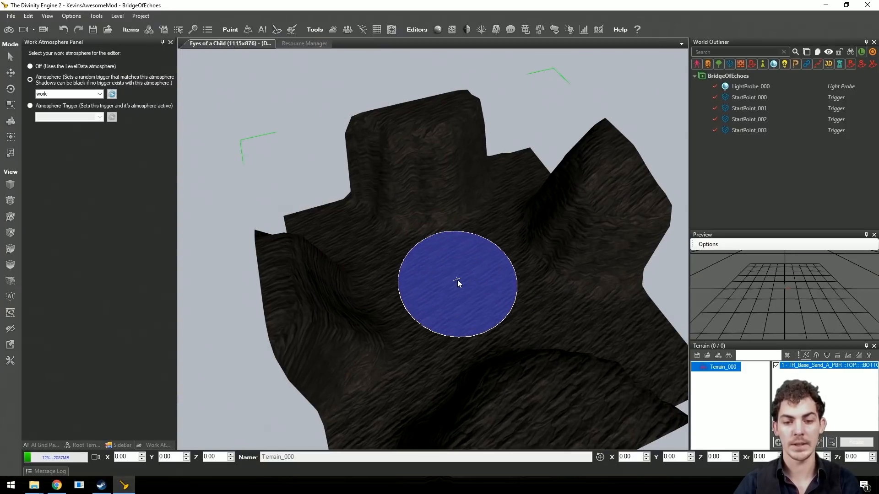
pyautogui.moveTo(457, 280)
pyautogui.mouseDown()
pyautogui.moveTo(462, 292)
pyautogui.moveTo(344, 282)
pyautogui.moveTo(473, 426)
pyautogui.moveTo(635, 333)
pyautogui.moveTo(537, 205)
pyautogui.moveTo(382, 159)
pyautogui.mouseUp()
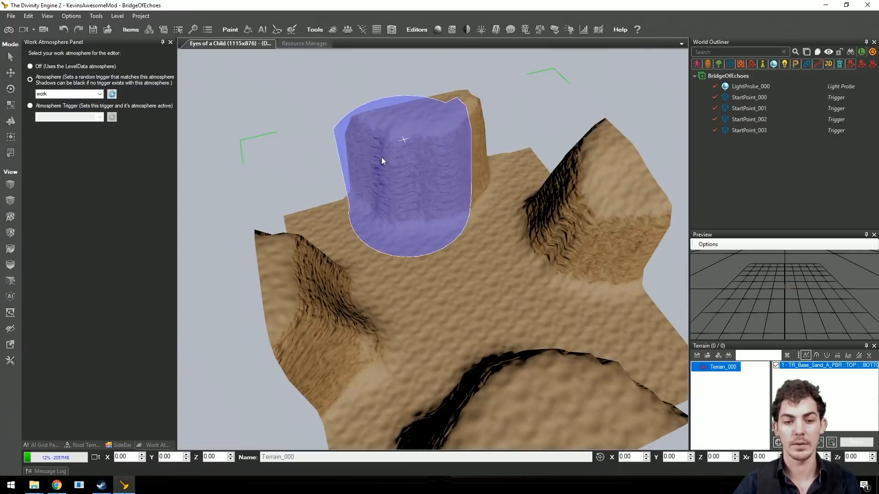
pyautogui.moveTo(470, 270)
pyautogui.mouseDown(button='right')
pyautogui.moveTo(449, 276)
pyautogui.moveTo(510, 268)
pyautogui.moveTo(395, 267)
pyautogui.moveTo(468, 264)
pyautogui.moveTo(461, 263)
pyautogui.moveTo(487, 252)
pyautogui.moveTo(467, 235)
pyautogui.moveTo(385, 255)
pyautogui.moveTo(497, 256)
pyautogui.moveTo(502, 172)
pyautogui.moveTo(508, 289)
pyautogui.moveTo(530, 268)
pyautogui.moveTo(503, 258)
pyautogui.mouseUp(button='right')
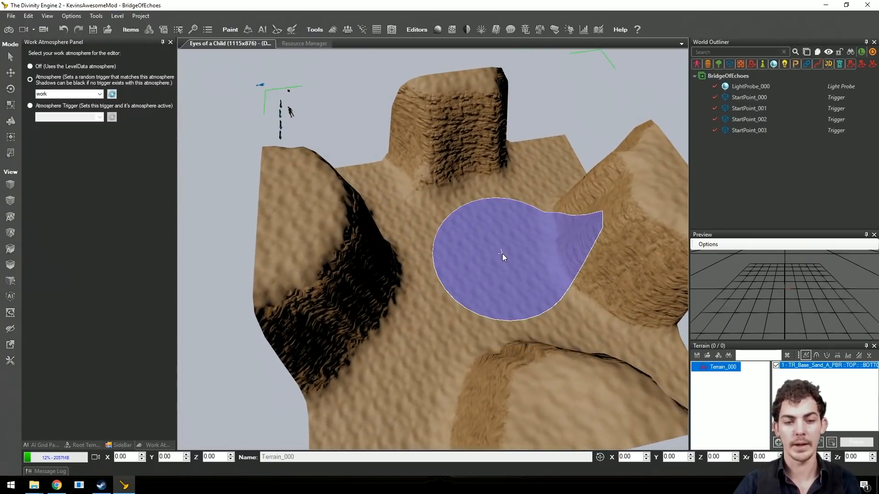
pyautogui.press('a')
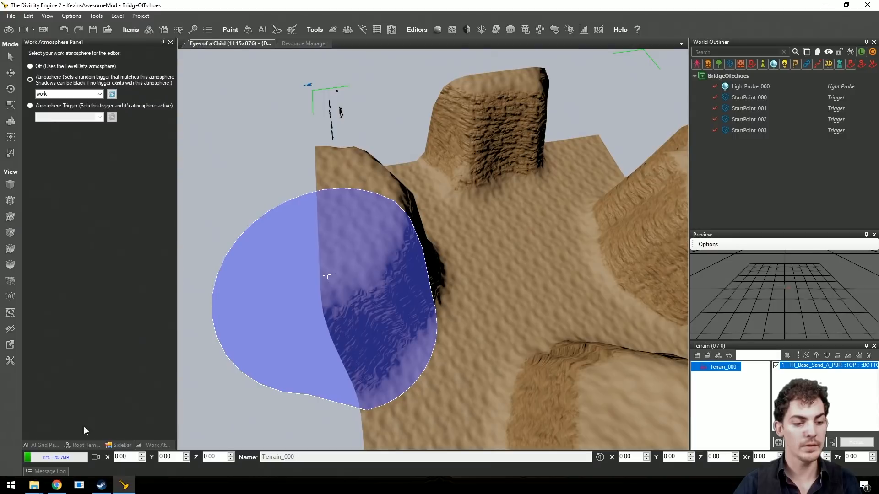
# Step: Search the root templates for "bridge" with the template type filters turned on
pyautogui.click(84, 445)
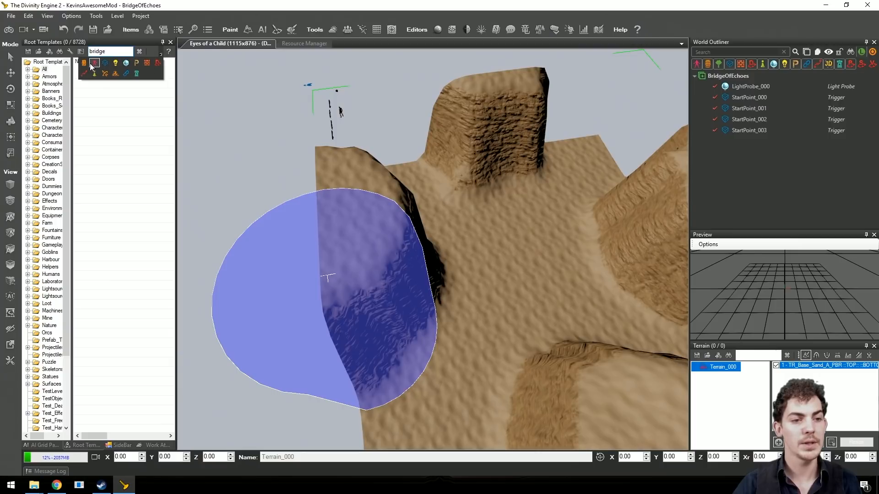
pyautogui.click(84, 64)
pyautogui.click(86, 64)
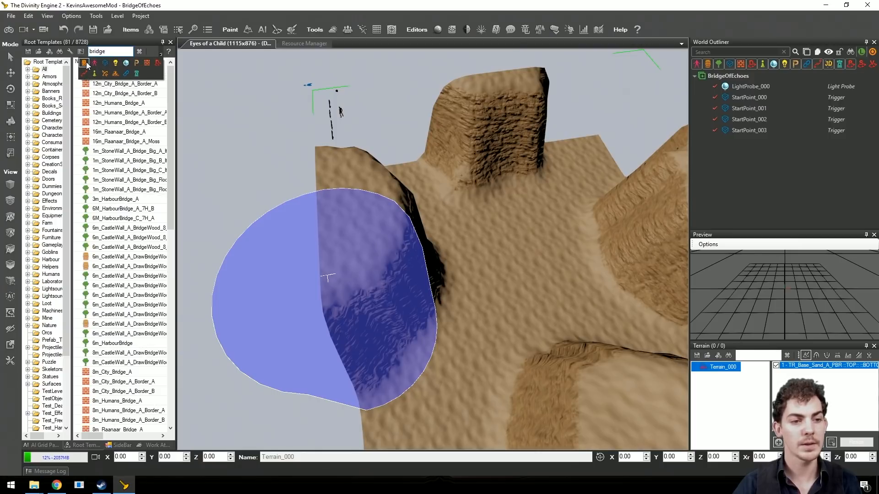
pyautogui.click(102, 112)
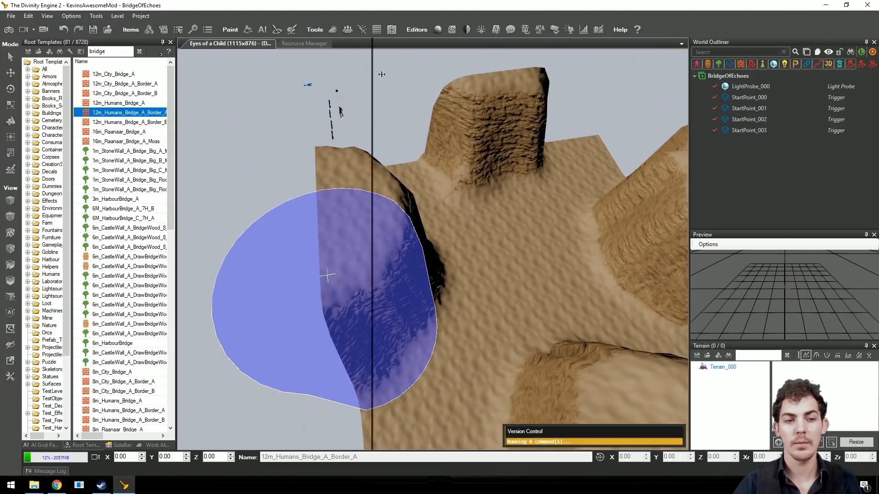
# Step: Widen the Root Templates list to check which bridges are wall constructions, then restore all types and the narrow layout
pyautogui.moveTo(382, 74); pyautogui.dragTo(389, 73)
pyautogui.click(216, 52)
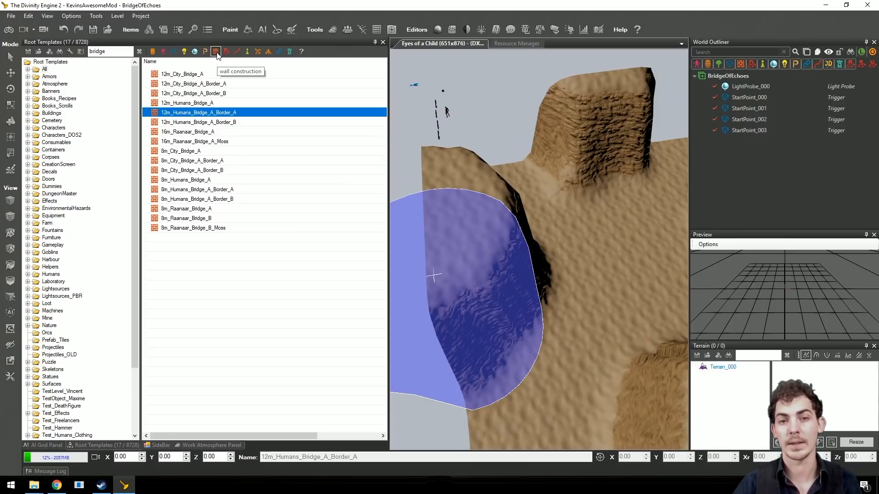
pyautogui.click(216, 52)
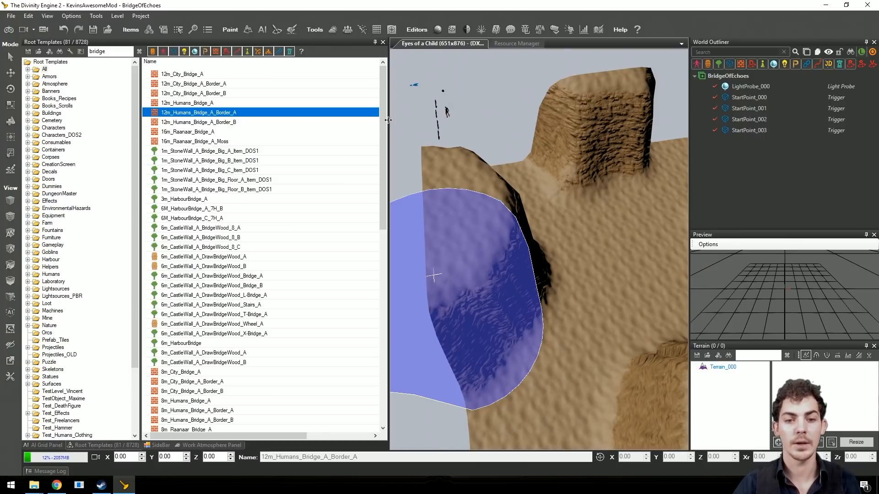
pyautogui.moveTo(177, 124); pyautogui.dragTo(177, 123)
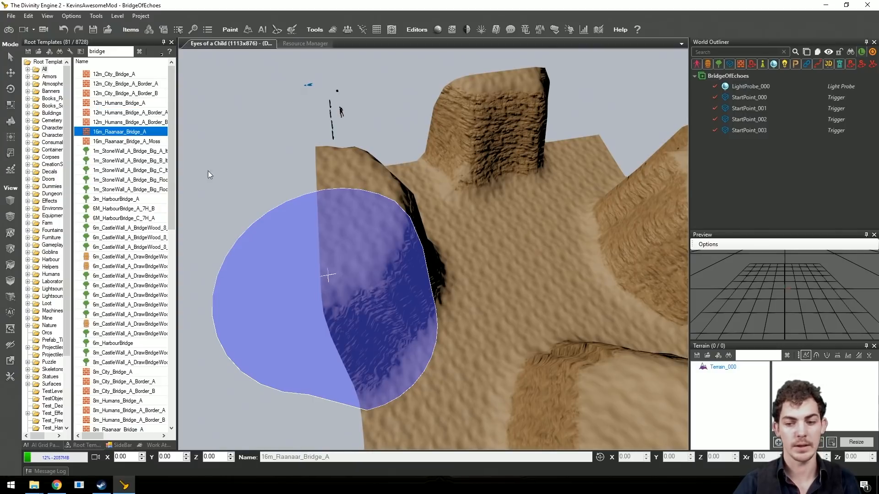
# Step: Place a 16m_Raanaar_Bridge_A wall construction over the start point plateau's edge at about X 28, Z 11, and select it
pyautogui.moveTo(369, 229); pyautogui.dragTo(175, 143, button='middle')
pyautogui.click(15, 121)
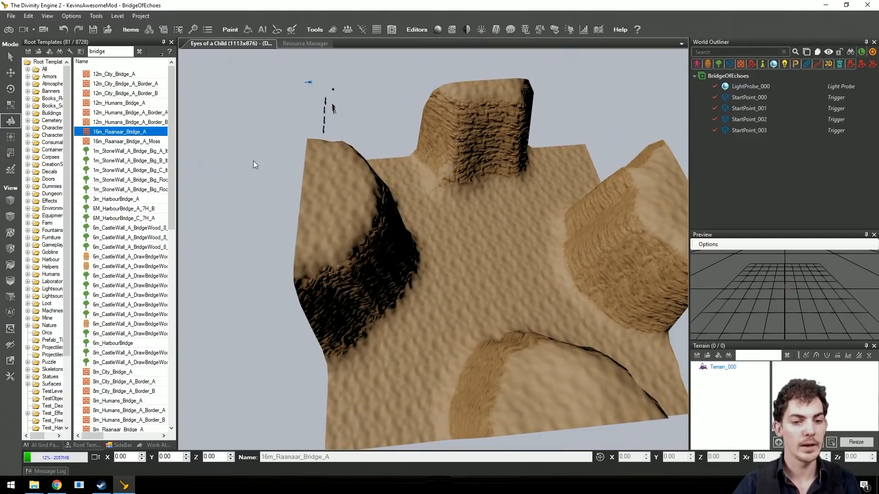
pyautogui.click(371, 198)
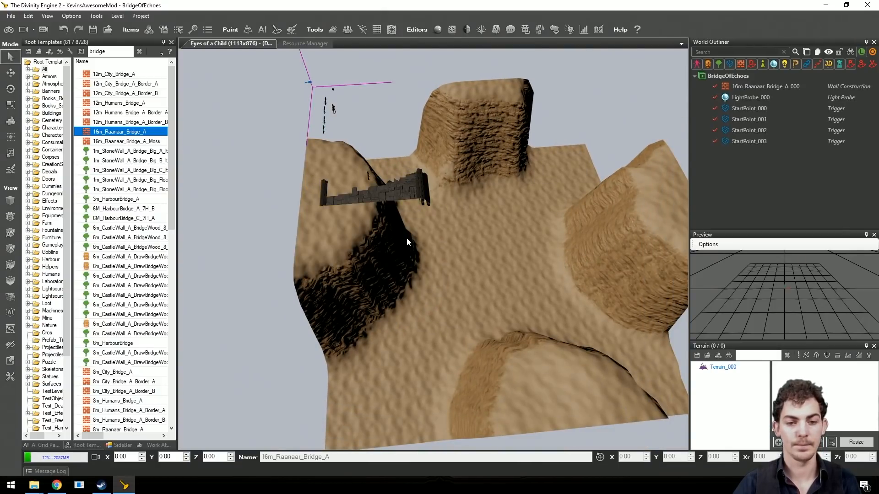
pyautogui.scroll(3, 395, 216)
pyautogui.scroll(-3, 382, 163)
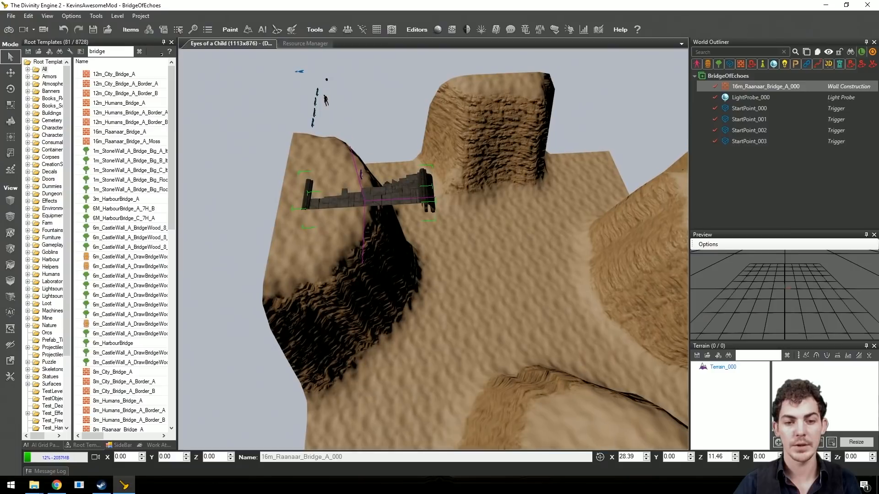
pyautogui.scroll(2, 385, 169)
pyautogui.scroll(-2, 394, 171)
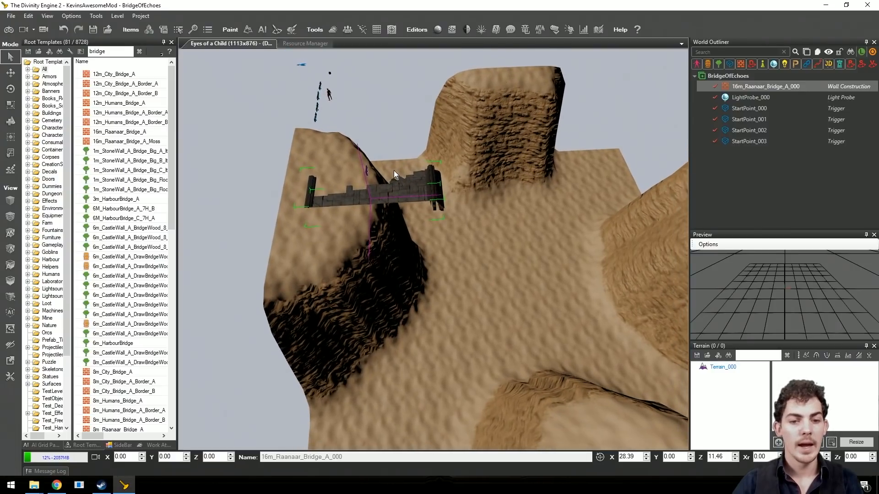
pyautogui.scroll(2, 393, 170)
pyautogui.scroll(-1, 354, 202)
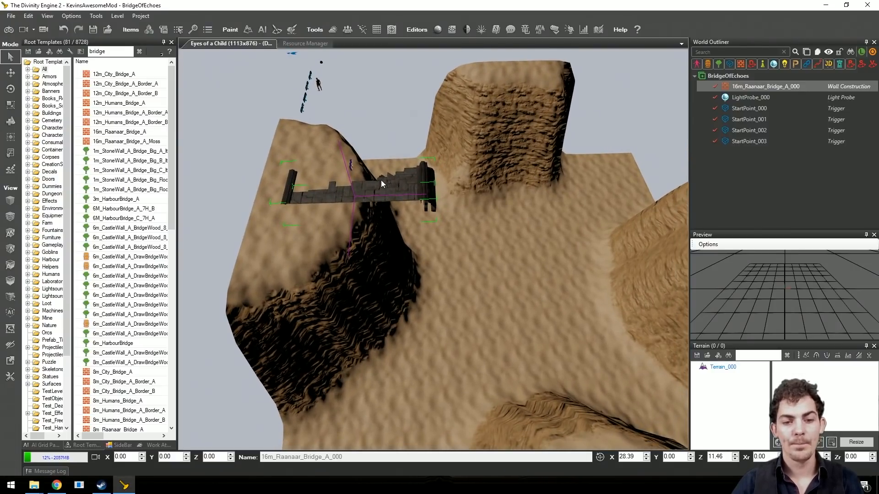
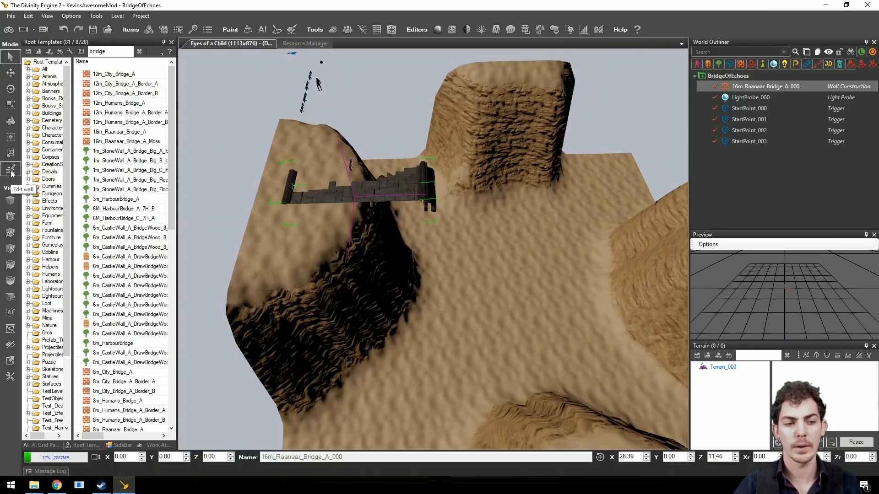
pyautogui.scroll(-2, 364, 195)
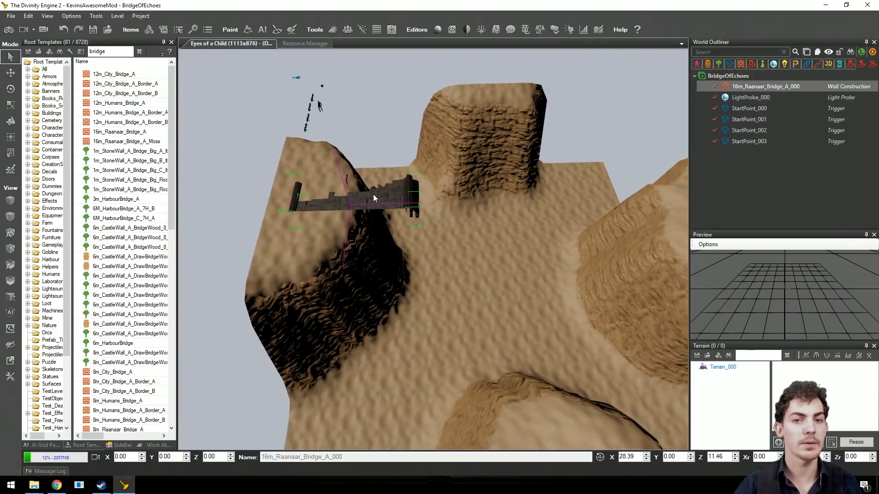
# Step: Try a Y rotation of 180 on the Raanaar bridge, then set its Y rotation to -90
pyautogui.moveTo(373, 194); pyautogui.dragTo(364, 195, button='middle')
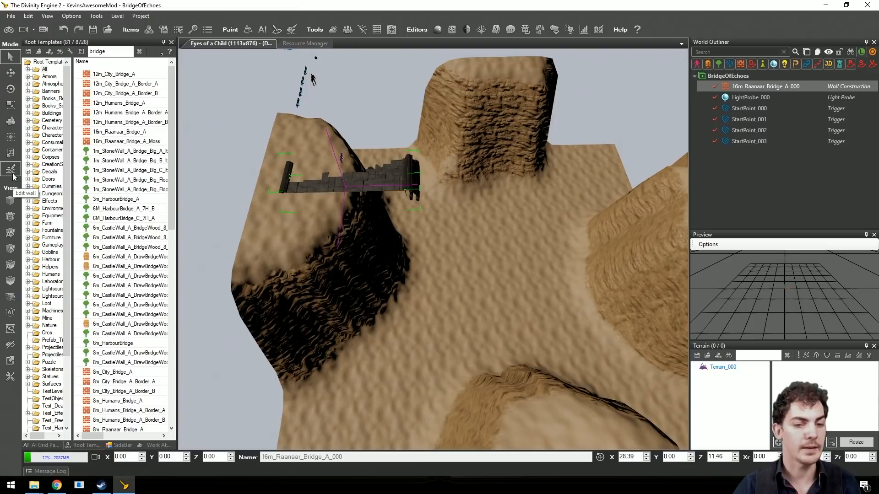
pyautogui.moveTo(376, 191); pyautogui.dragTo(368, 209, button='middle')
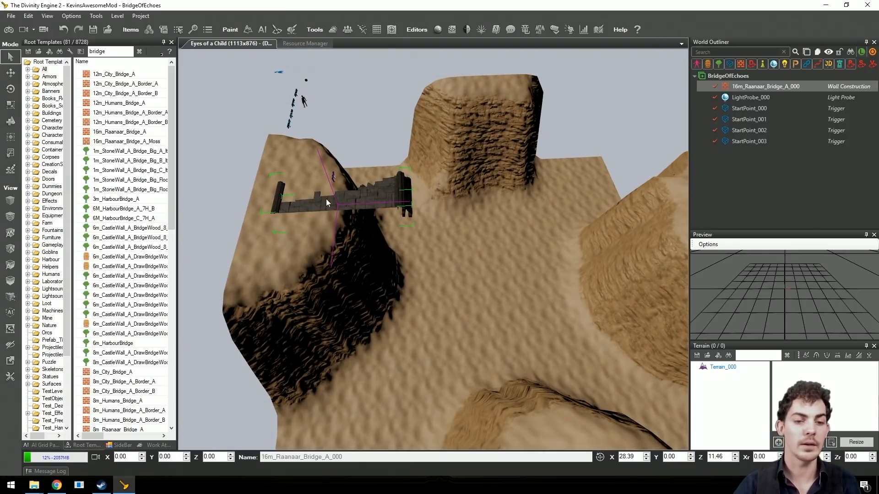
pyautogui.moveTo(320, 202); pyautogui.dragTo(308, 245, button='middle')
pyautogui.scroll(-2, 309, 245)
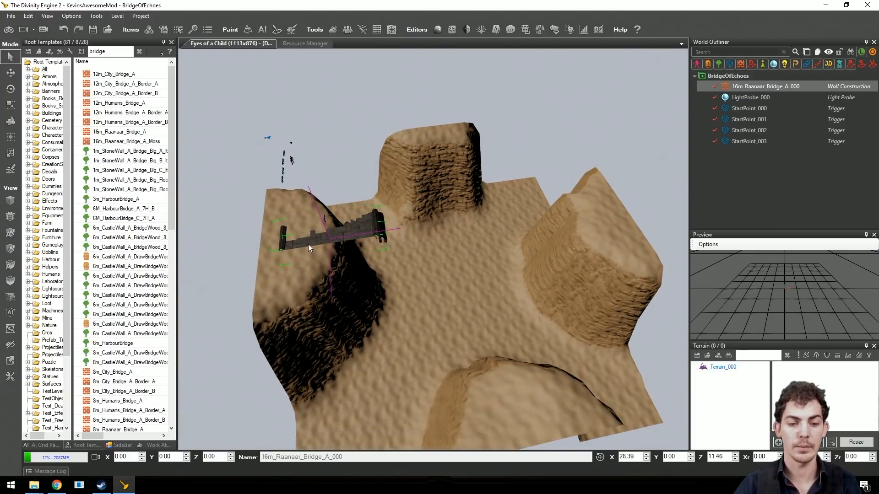
pyautogui.moveTo(604, 216); pyautogui.dragTo(275, 212, button='middle')
pyautogui.scroll(2, 274, 212)
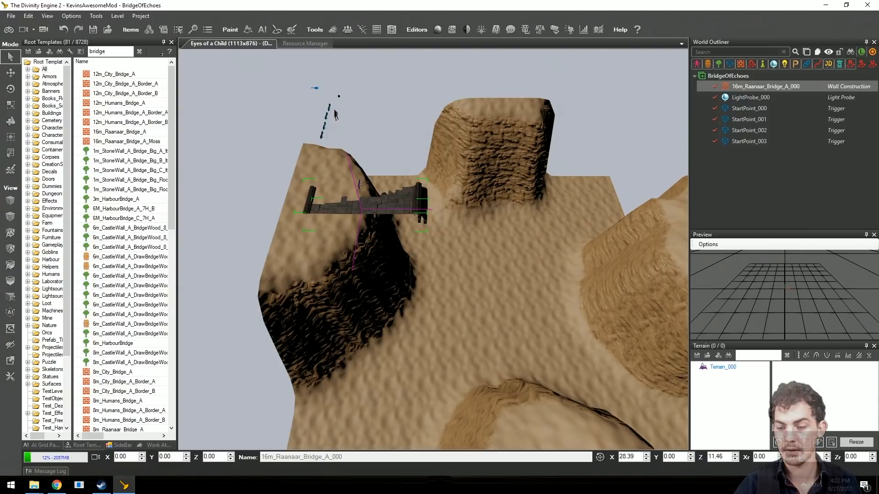
pyautogui.press('Return')
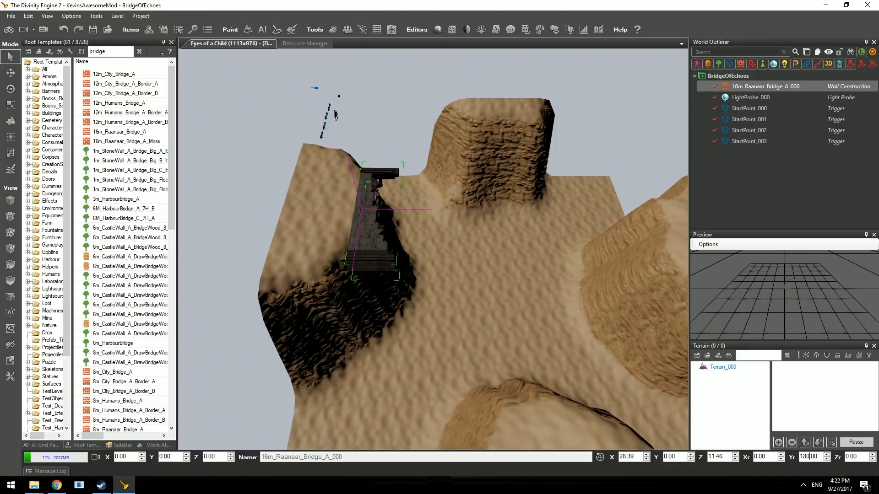
pyautogui.press('Return')
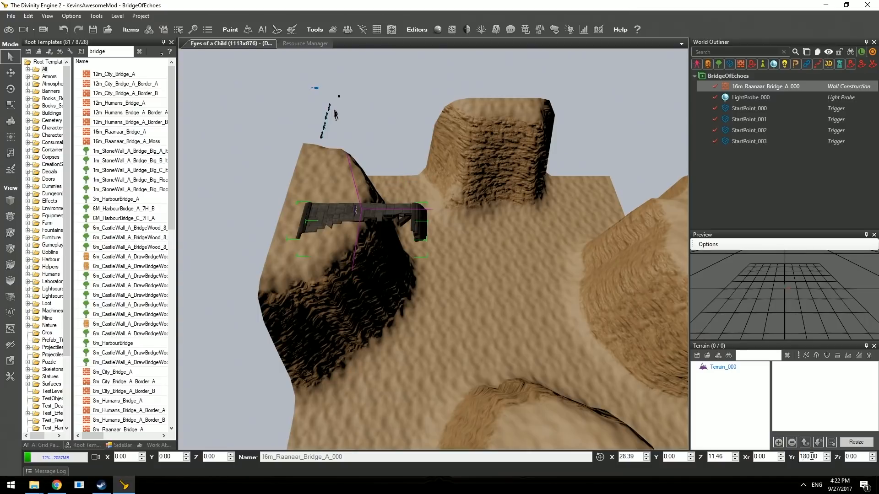
pyautogui.press('Return')
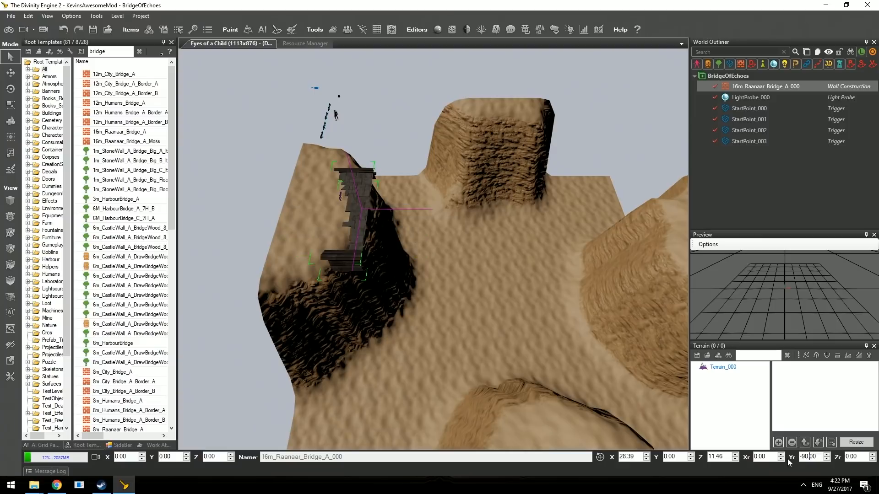
# Step: Extend the bridge in wall editing mode from the start point plateau across the valley to the opposite plateau
pyautogui.moveTo(448, 295); pyautogui.dragTo(291, 275, button='middle')
pyautogui.press('a')
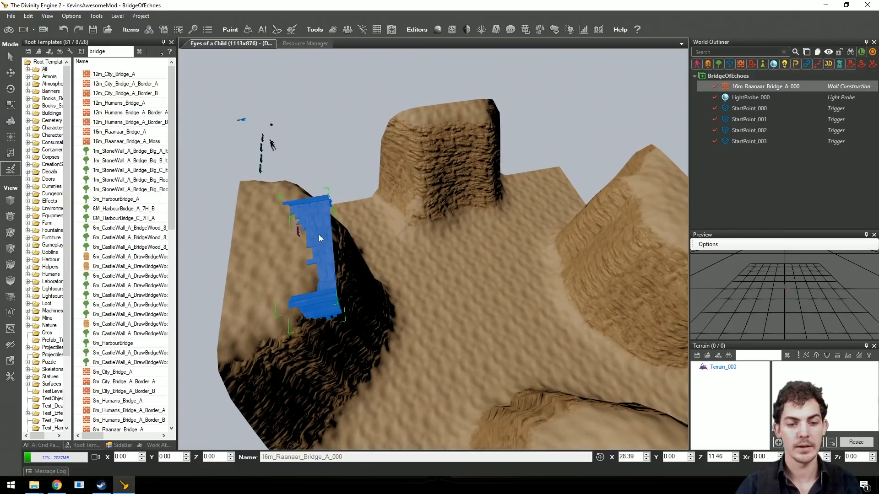
pyautogui.press('q')
pyautogui.moveTo(310, 248); pyautogui.dragTo(614, 233)
pyautogui.scroll(-3, 614, 233)
pyautogui.moveTo(614, 232); pyautogui.dragTo(622, 186, button='middle')
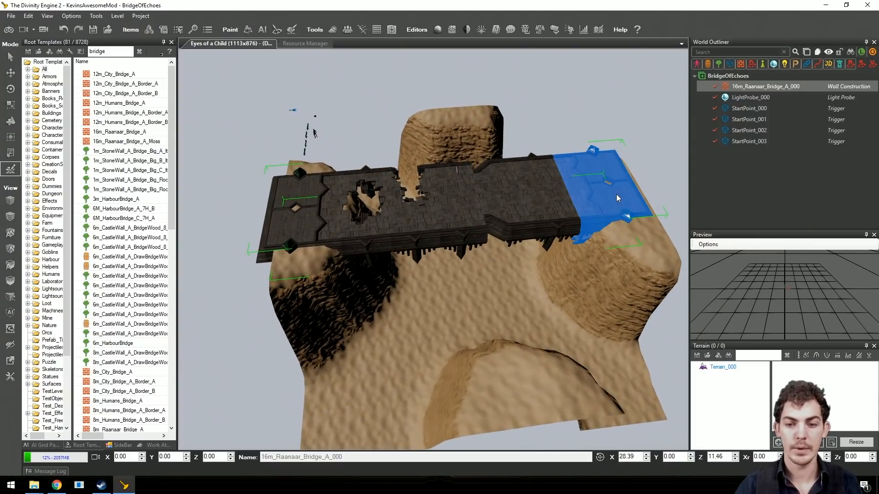
pyautogui.moveTo(595, 190); pyautogui.dragTo(577, 203)
# Step: Move the whole bridge along the ground to about X 29.66, Z 16.85
pyautogui.moveTo(578, 202); pyautogui.dragTo(263, 256, button='middle')
pyautogui.press('2')
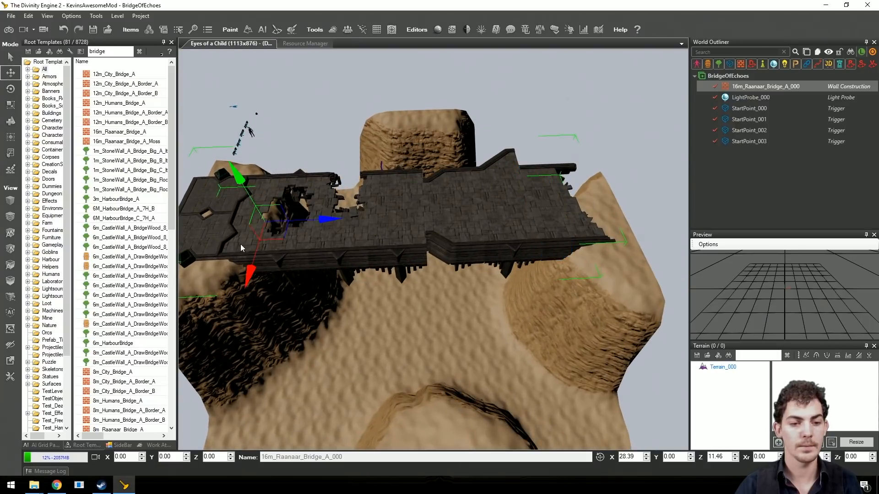
pyautogui.moveTo(281, 238); pyautogui.dragTo(316, 244)
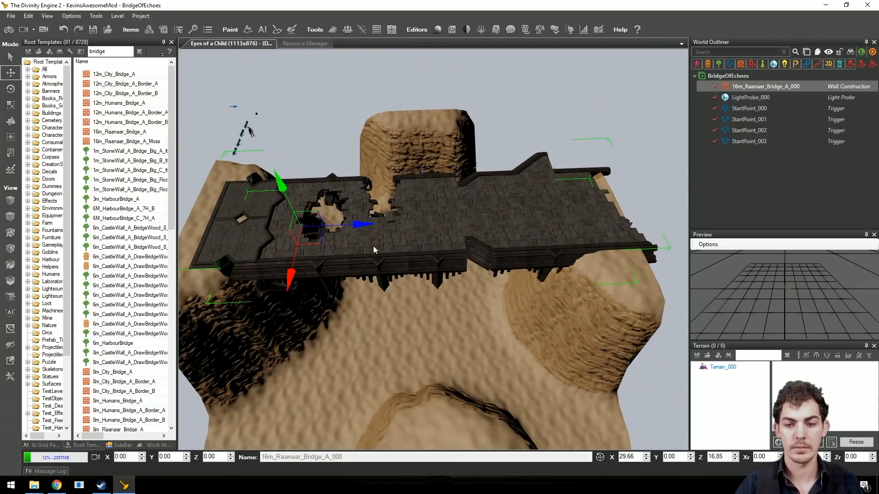
# Step: Return to wall editing and shorten the bridge's far end so it finishes on the opposite plateau
pyautogui.moveTo(398, 245); pyautogui.dragTo(441, 242, button='middle')
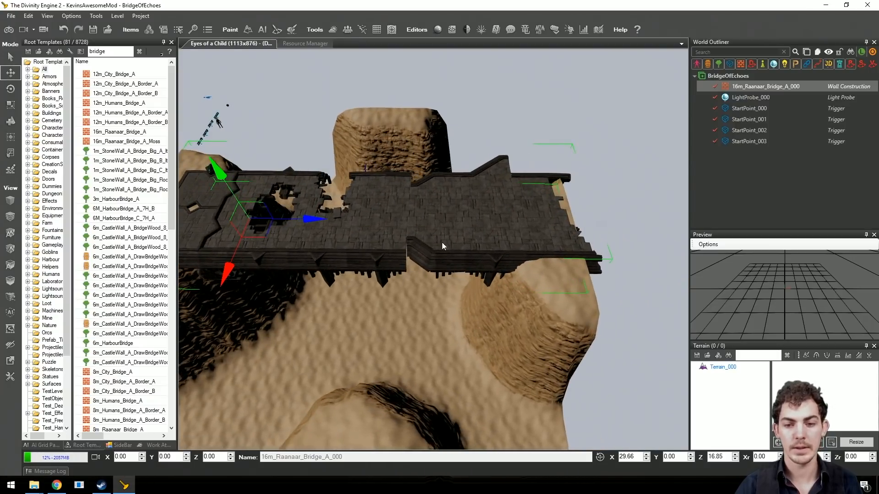
pyautogui.click(10, 168)
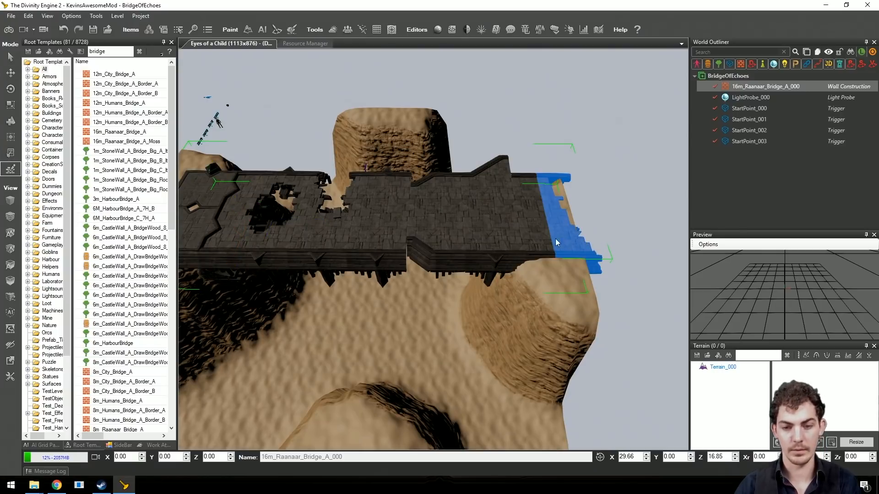
pyautogui.click(535, 236)
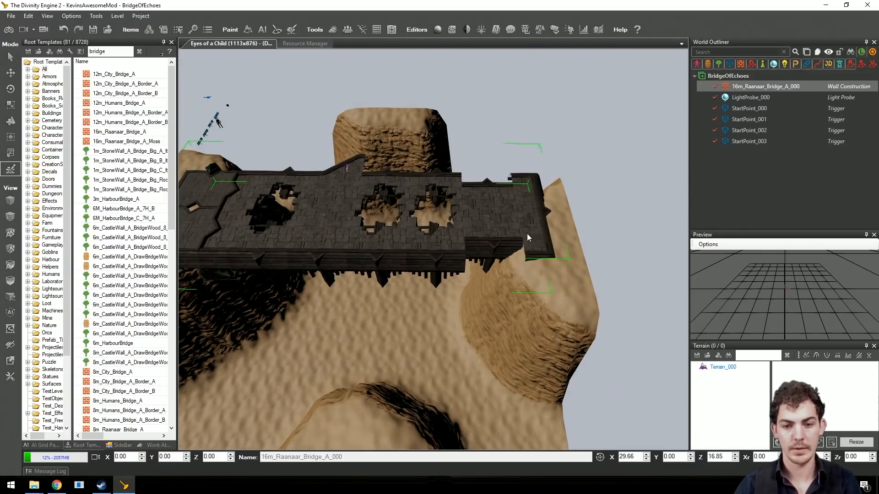
# Step: Cycle the holed bridge segment nearest the start plateau through its variants and settle on intact, full-width paving
pyautogui.moveTo(438, 231); pyautogui.dragTo(441, 243, button='middle')
pyautogui.scroll(1, 440, 242)
pyautogui.moveTo(334, 273); pyautogui.dragTo(383, 272, button='middle')
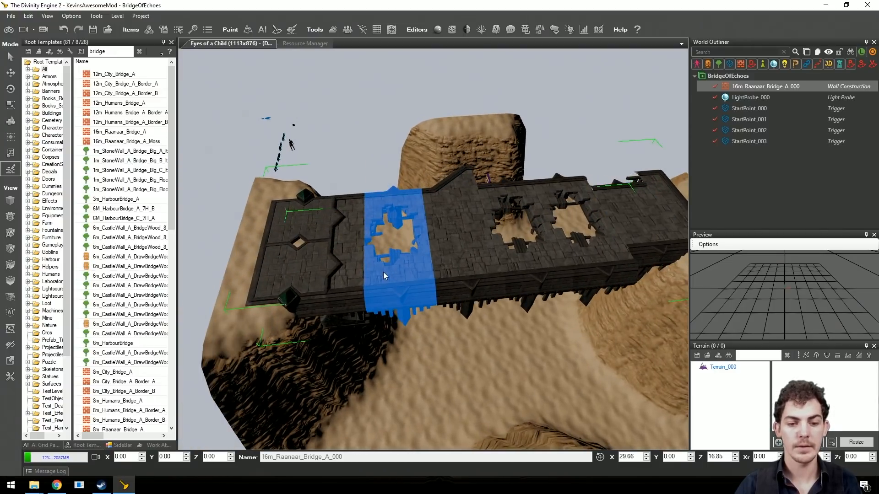
pyautogui.click(394, 276)
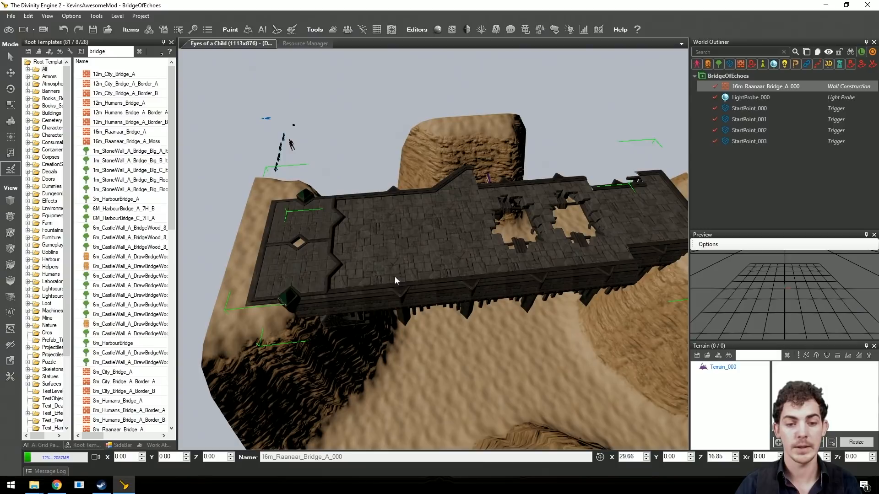
pyautogui.click(394, 276)
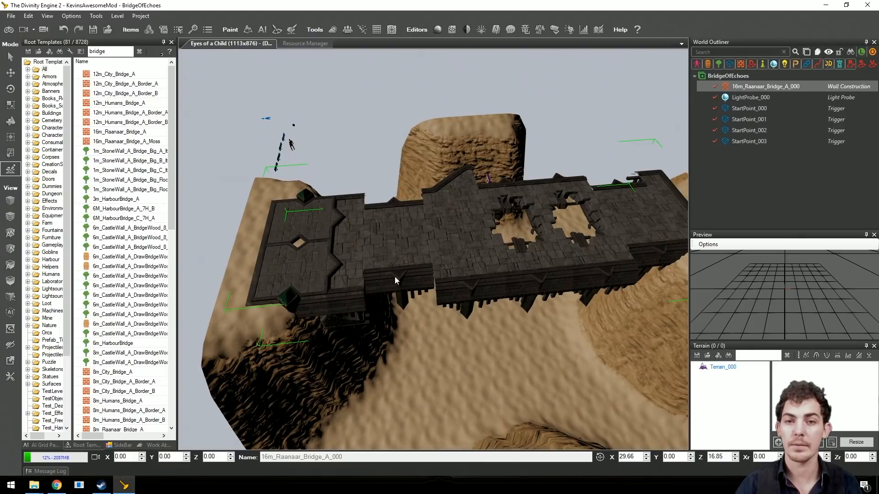
pyautogui.click(394, 276)
pyautogui.click(394, 277)
pyautogui.click(394, 276)
pyautogui.click(394, 277)
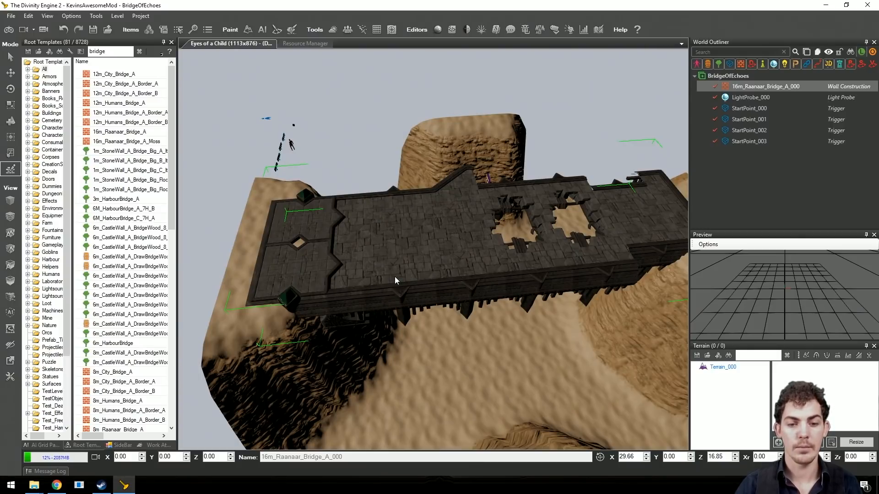
# Step: Cycle the bridge segment just before the two holes to the variant with a broken-away edge
pyautogui.press('d')
pyautogui.click(403, 264)
pyautogui.click(403, 264)
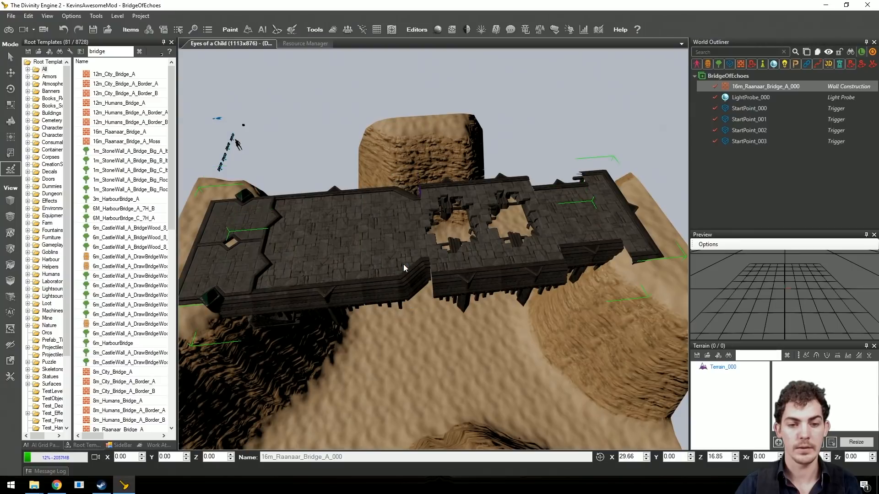
pyautogui.click(403, 264)
pyautogui.click(403, 264)
pyautogui.click(403, 265)
pyautogui.click(402, 265)
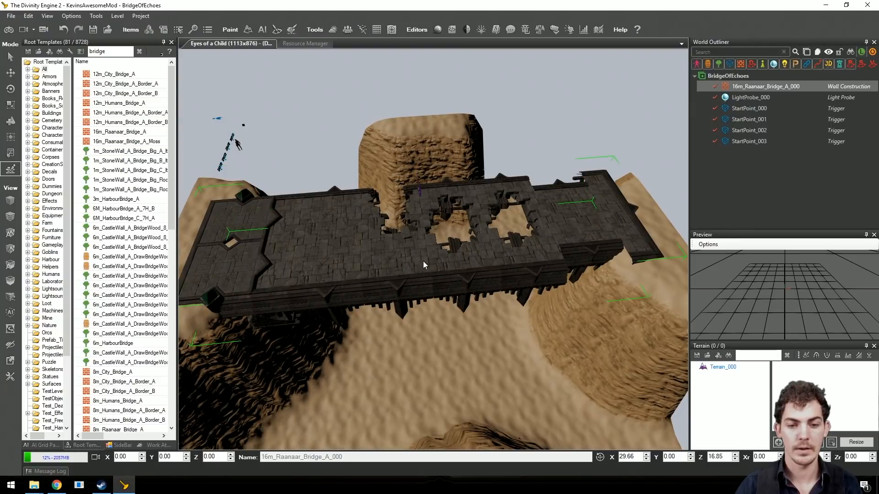
# Step: Switch the first of the two holed segments to intact paving and the narrow segment near the far end to full width
pyautogui.press('d')
pyautogui.click(406, 271)
pyautogui.press('d')
pyautogui.press('d')
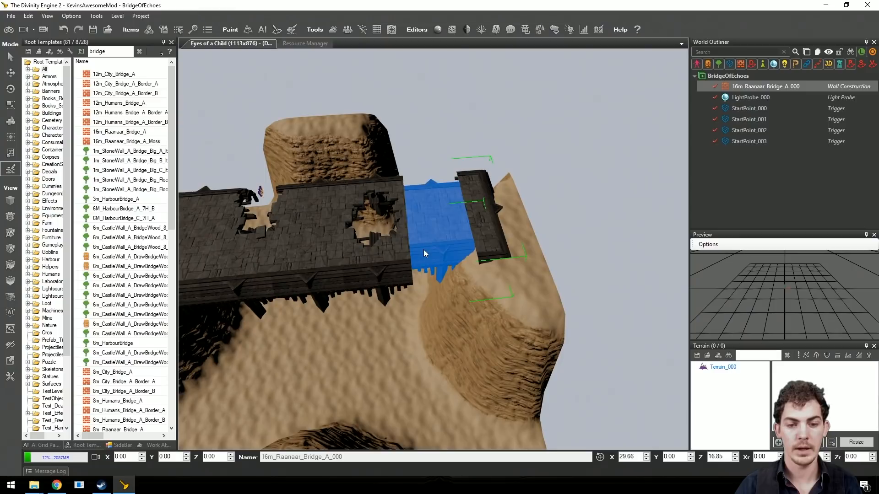
pyautogui.click(424, 250)
pyautogui.click(424, 250)
pyautogui.click(432, 251)
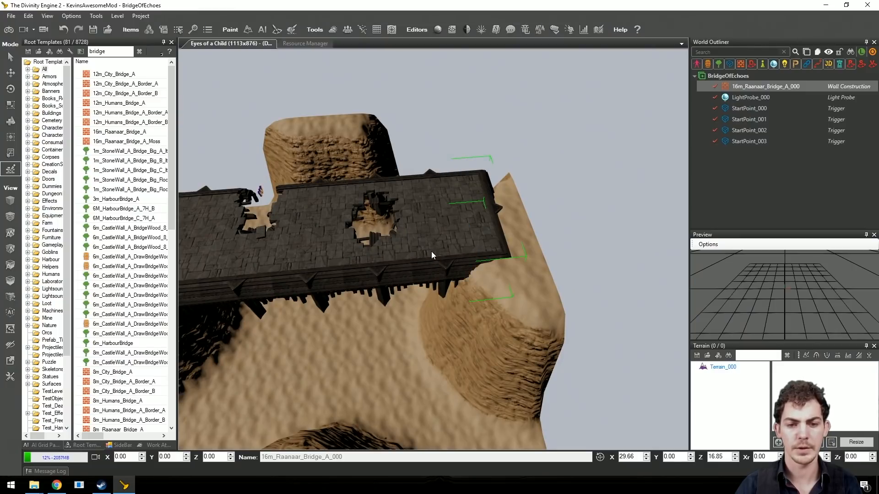
# Step: Move the bridge to about X 32.67, Z 16.61 to align it with the plateaus at both ends
pyautogui.moveTo(484, 248); pyautogui.dragTo(364, 191, button='middle')
pyautogui.press('w')
pyautogui.moveTo(363, 192); pyautogui.dragTo(341, 199)
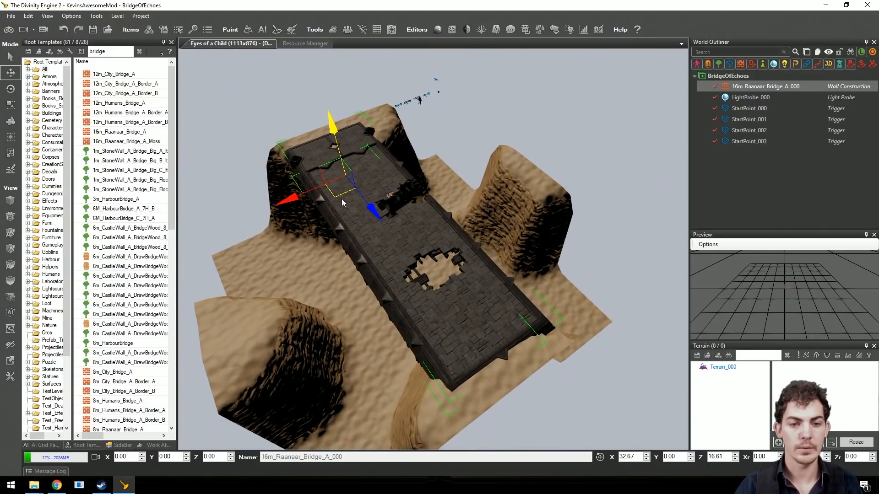
pyautogui.moveTo(342, 198); pyautogui.dragTo(395, 228, button='middle')
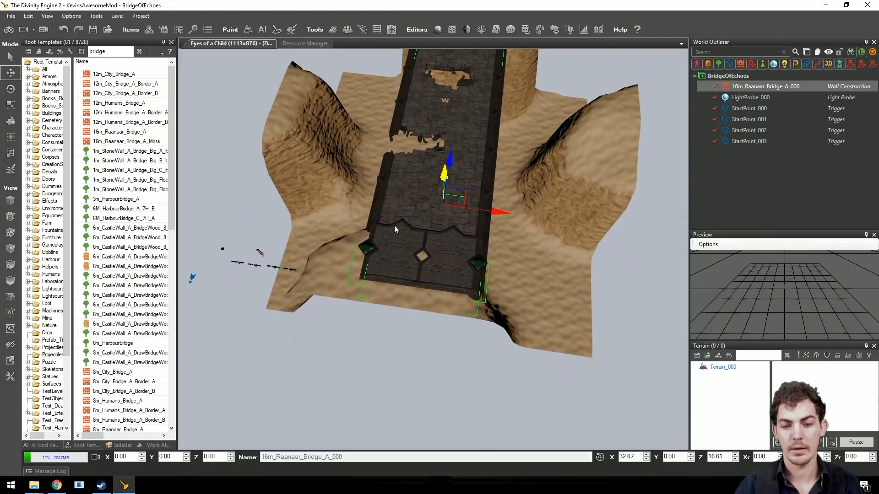
# Step: Build up and level the terrain under the bridge ends to widen the plateaus, undoing one brush stroke
pyautogui.click(837, 356)
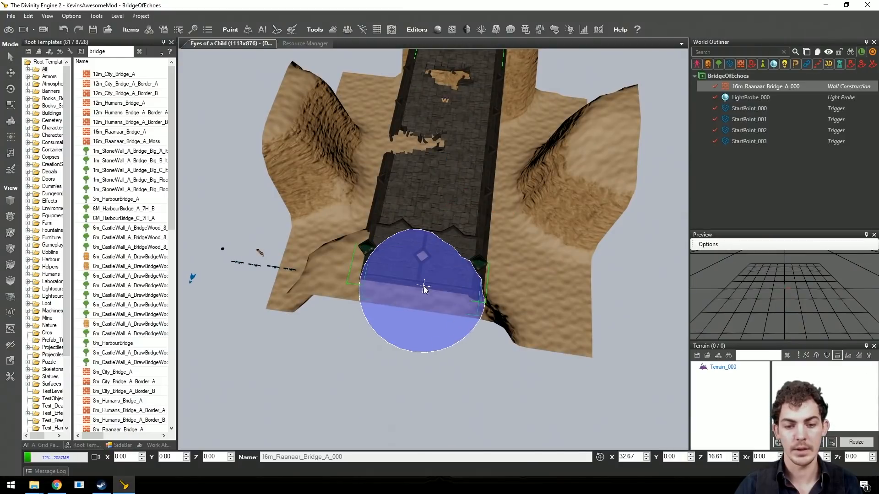
pyautogui.moveTo(470, 294)
pyautogui.mouseDown()
pyautogui.moveTo(490, 295)
pyautogui.moveTo(499, 313)
pyautogui.mouseUp()
pyautogui.hotkey('ctrl', 'z')
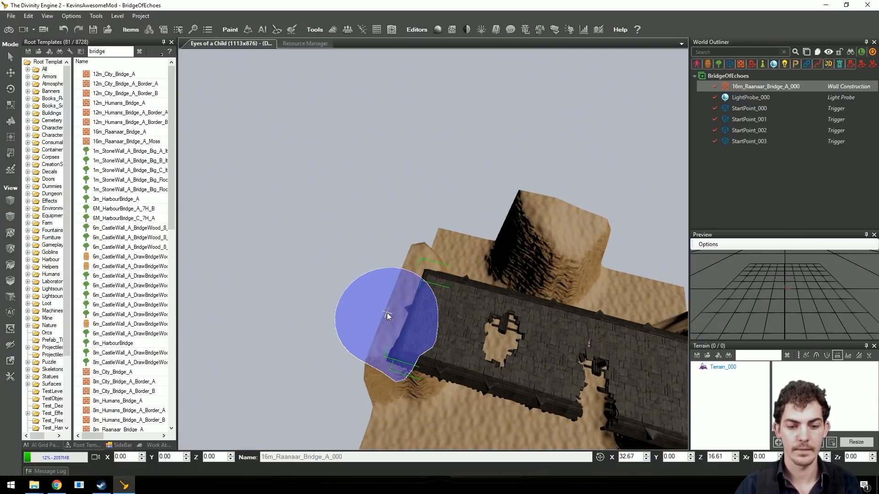
pyautogui.moveTo(385, 344)
pyautogui.mouseDown(button='middle')
pyautogui.moveTo(441, 335)
pyautogui.moveTo(414, 329)
pyautogui.mouseUp(button='middle')
pyautogui.press('w')
pyautogui.press('d')
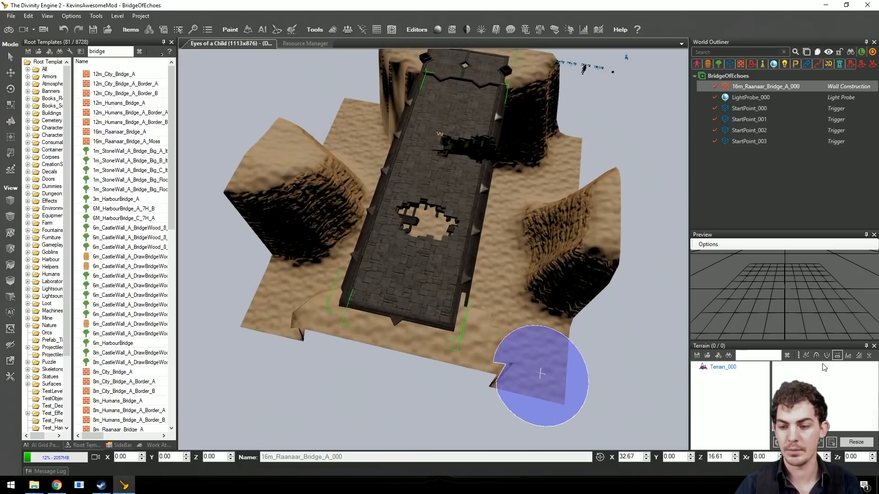
# Step: Smooth the plateau edges and slopes around both ends of the bridge with the terrain brush
pyautogui.click(848, 355)
pyautogui.press('s')
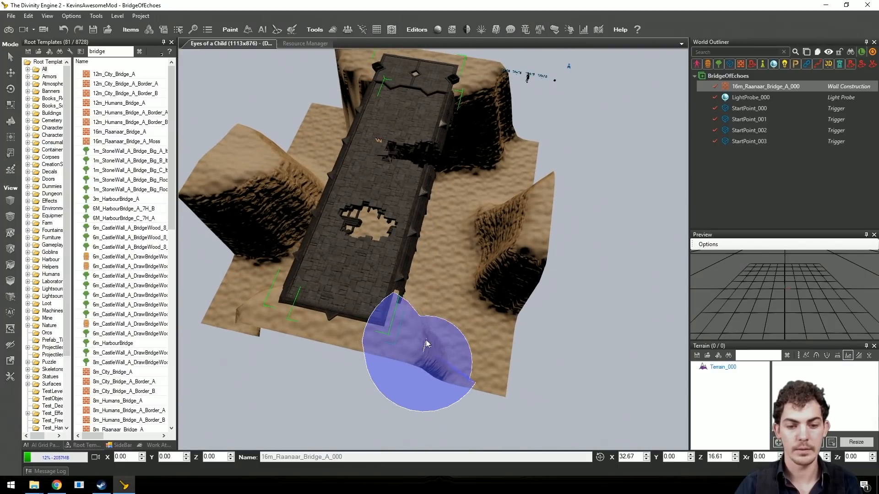
pyautogui.moveTo(425, 335)
pyautogui.mouseDown(button='middle')
pyautogui.moveTo(423, 283)
pyautogui.moveTo(452, 254)
pyautogui.moveTo(468, 275)
pyautogui.mouseUp(button='middle')
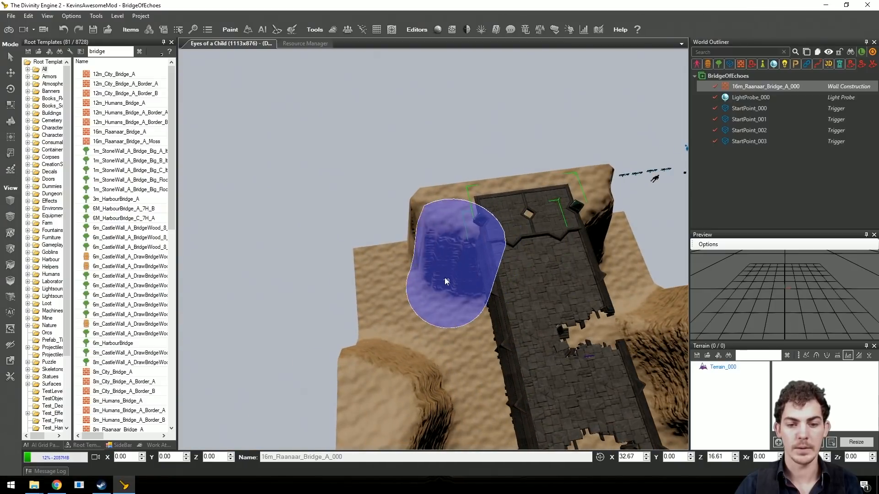
pyautogui.moveTo(422, 245)
pyautogui.mouseDown(button='middle')
pyautogui.moveTo(492, 293)
pyautogui.moveTo(373, 392)
pyautogui.moveTo(280, 266)
pyautogui.moveTo(367, 235)
pyautogui.moveTo(403, 206)
pyautogui.moveTo(344, 255)
pyautogui.moveTo(559, 323)
pyautogui.mouseUp(button='middle')
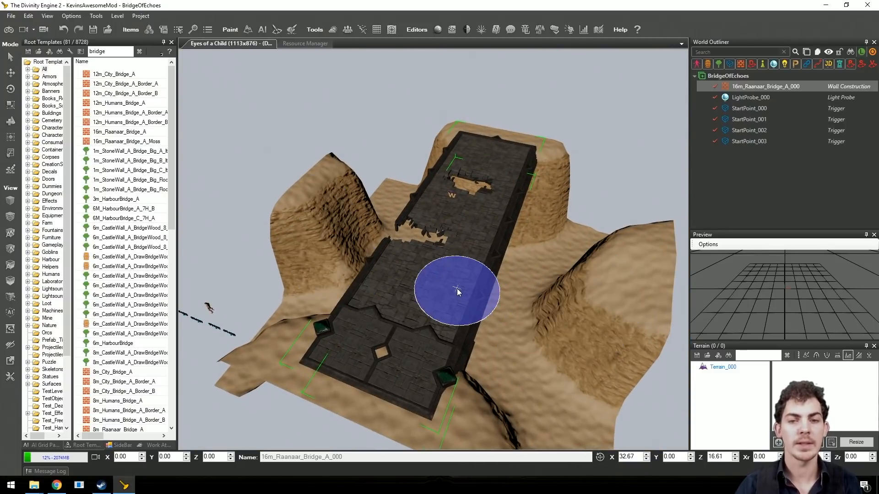
# Step: Start game mode and save the unsaved terrain and wall constructions
pyautogui.moveTo(462, 283)
pyautogui.mouseDown(button='middle')
pyautogui.moveTo(404, 219)
pyautogui.moveTo(467, 278)
pyautogui.moveTo(475, 255)
pyautogui.moveTo(475, 363)
pyautogui.moveTo(338, 193)
pyautogui.mouseUp(button='middle')
pyautogui.click(9, 30)
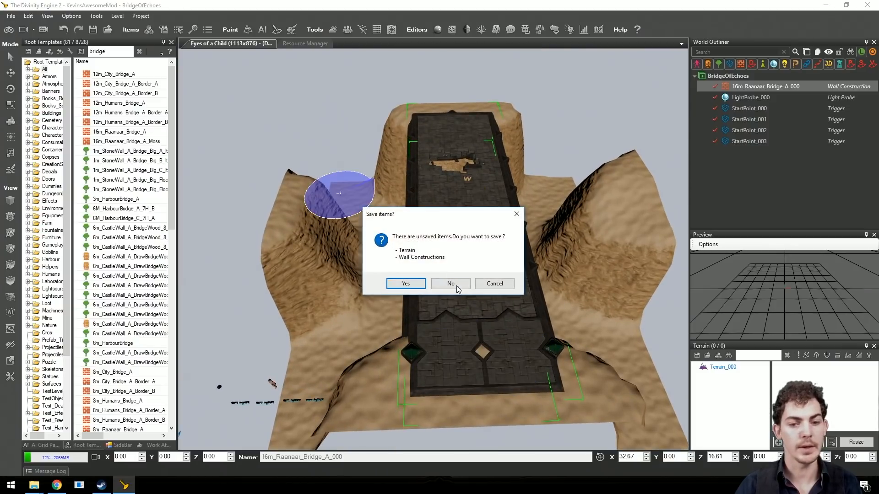
pyautogui.click(406, 282)
# Step: Look around the start points, the plateau edge and the bridge with the in-game camera
pyautogui.press('s')
pyautogui.press('a')
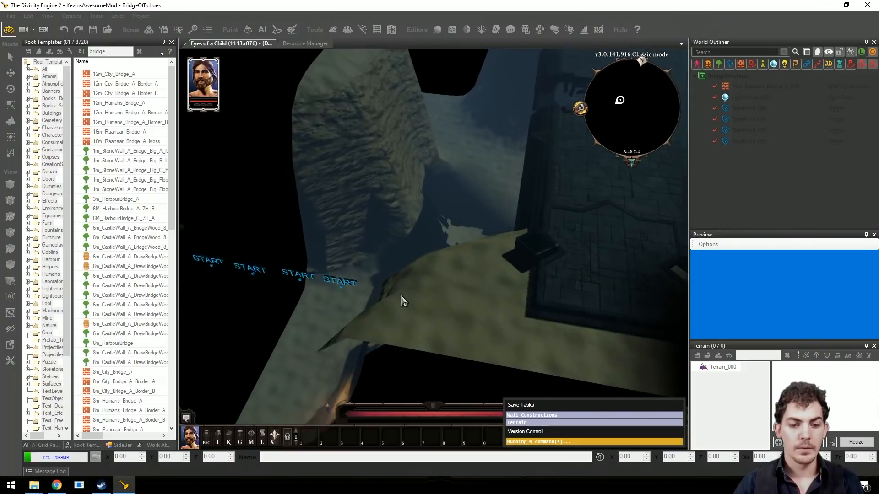
pyautogui.moveTo(416, 286); pyautogui.dragTo(440, 382, button='middle')
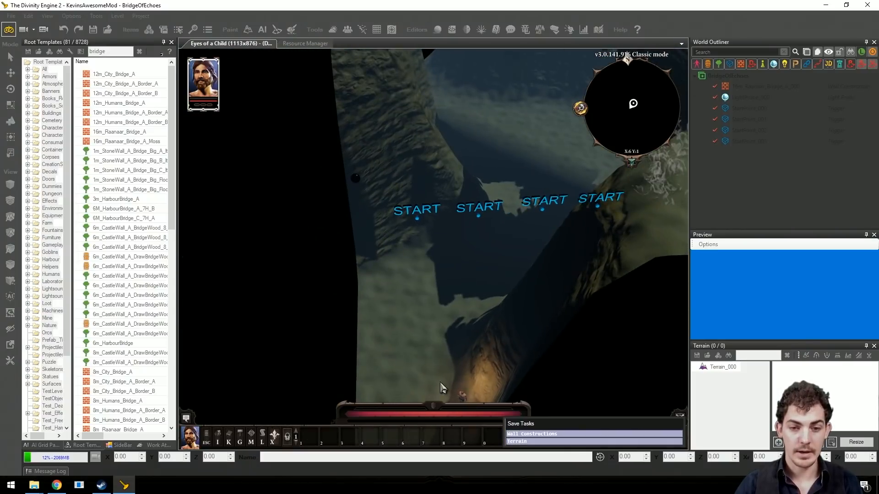
pyautogui.press('s')
pyautogui.press('d')
pyautogui.press('w')
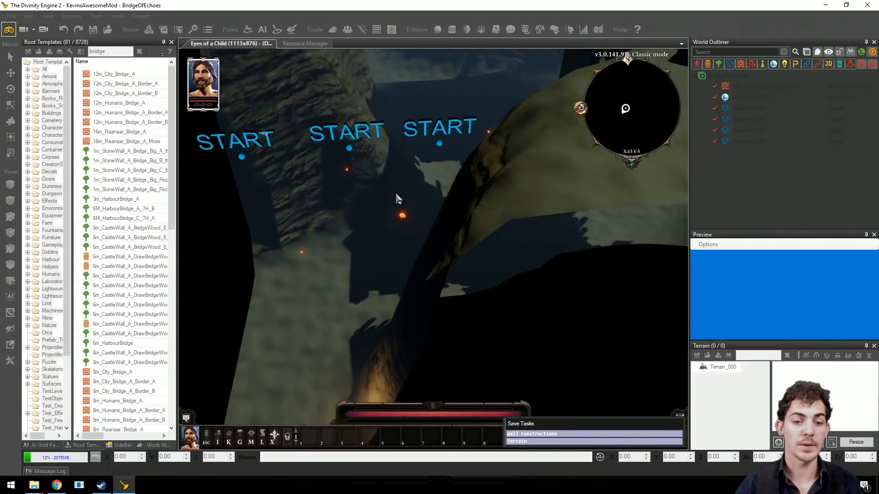
pyautogui.moveTo(394, 191); pyautogui.dragTo(292, 94, button='middle')
pyautogui.press('d')
pyautogui.moveTo(401, 196); pyautogui.dragTo(481, 131, button='middle')
pyautogui.press('w')
pyautogui.press('s')
# Step: Leave game mode and open the AI Grid panel
pyautogui.click(9, 31)
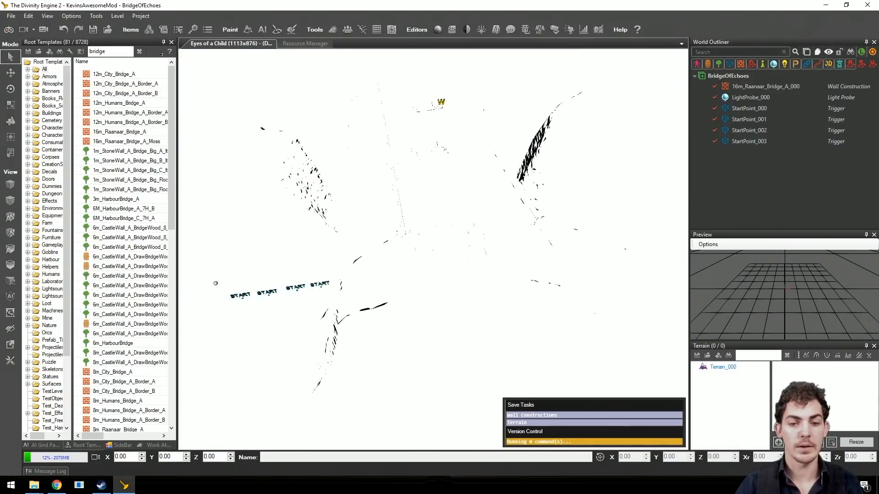
pyautogui.click(41, 445)
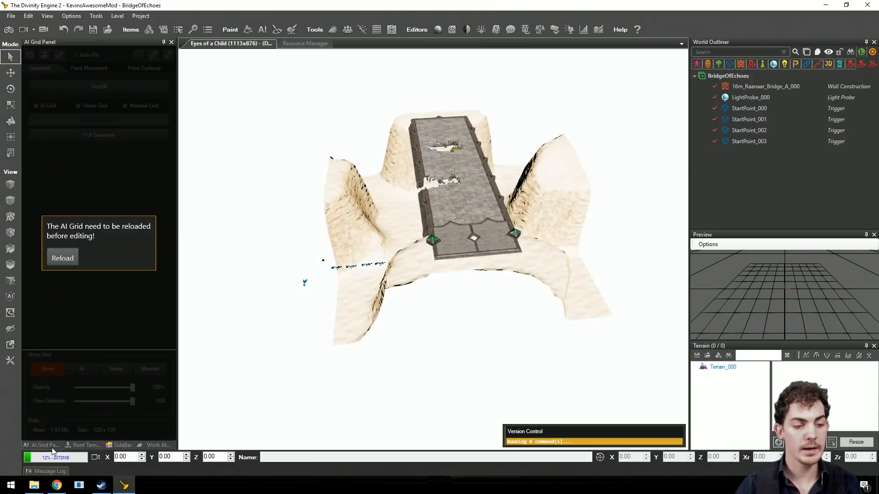
# Step: Reload the AI grid, show its AI overlay and run a full generation of the AI, vision and material grids
pyautogui.click(66, 256)
pyautogui.click(81, 369)
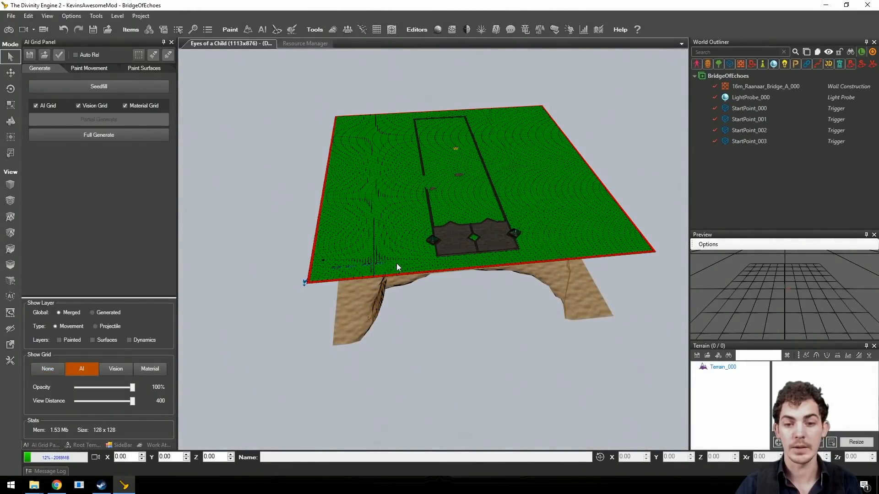
pyautogui.moveTo(397, 264)
pyautogui.mouseDown(button='right')
pyautogui.moveTo(416, 278)
pyautogui.moveTo(414, 263)
pyautogui.moveTo(381, 270)
pyautogui.mouseUp(button='right')
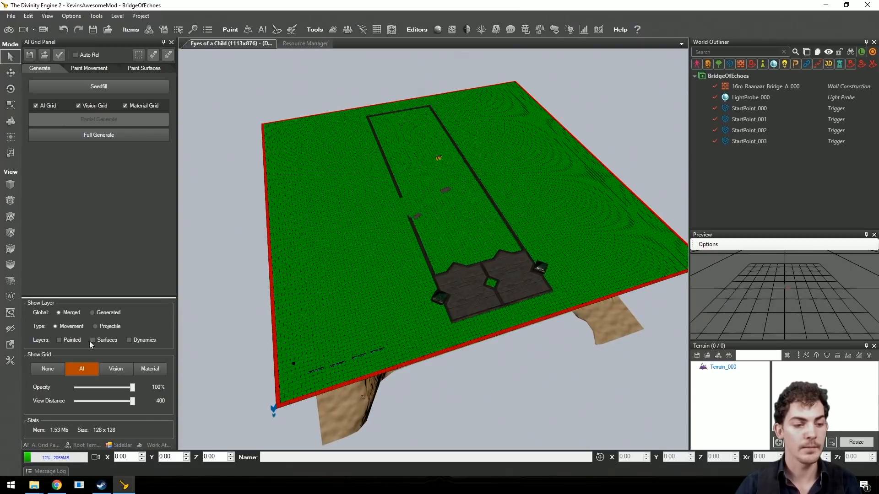
pyautogui.click(90, 135)
pyautogui.click(437, 271)
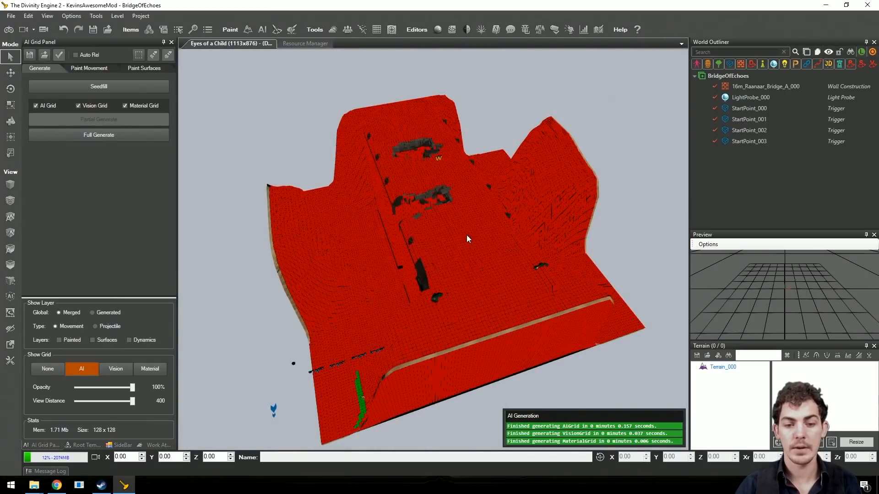
# Step: Examine the walkable and blocked cells of the generated AI grid around the start points and the terrain corner
pyautogui.scroll(2, 466, 235)
pyautogui.moveTo(466, 235); pyautogui.dragTo(412, 263, button='right')
pyautogui.scroll(3, 378, 265)
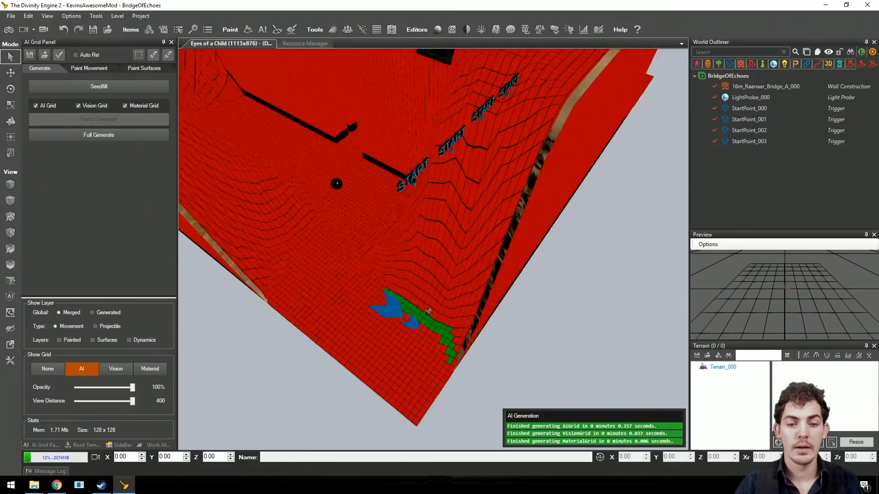
pyautogui.moveTo(430, 153); pyautogui.dragTo(446, 171, button='right')
pyautogui.scroll(-3, 445, 171)
pyautogui.moveTo(445, 171); pyautogui.dragTo(448, 203, button='middle')
pyautogui.moveTo(448, 204); pyautogui.dragTo(435, 214, button='right')
pyautogui.scroll(2, 435, 213)
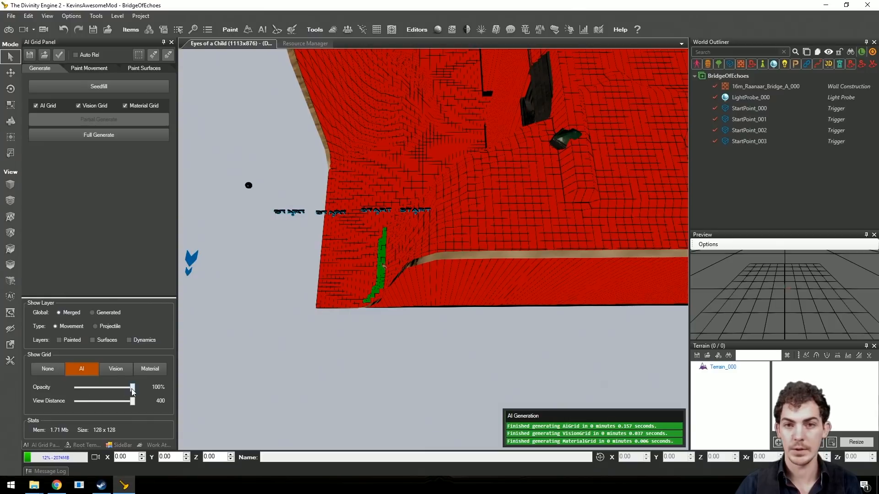
# Step: Lower the grid overlay opacity to 8% and turn off the grid display to see the bare terrain
pyautogui.moveTo(131, 389); pyautogui.dragTo(78, 388)
pyautogui.scroll(-5, 255, 320)
pyautogui.moveTo(255, 321); pyautogui.dragTo(220, 355, button='right')
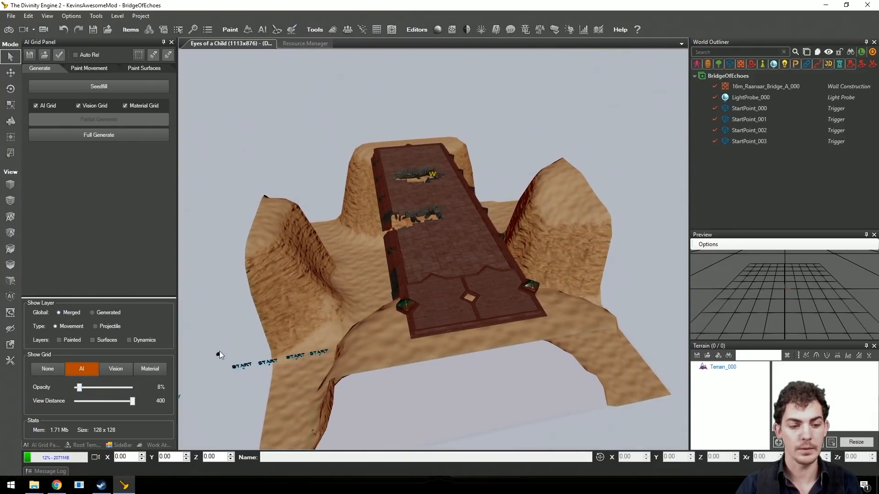
pyautogui.click(49, 372)
pyautogui.moveTo(167, 251); pyautogui.dragTo(164, 278, button='right')
pyautogui.press('a')
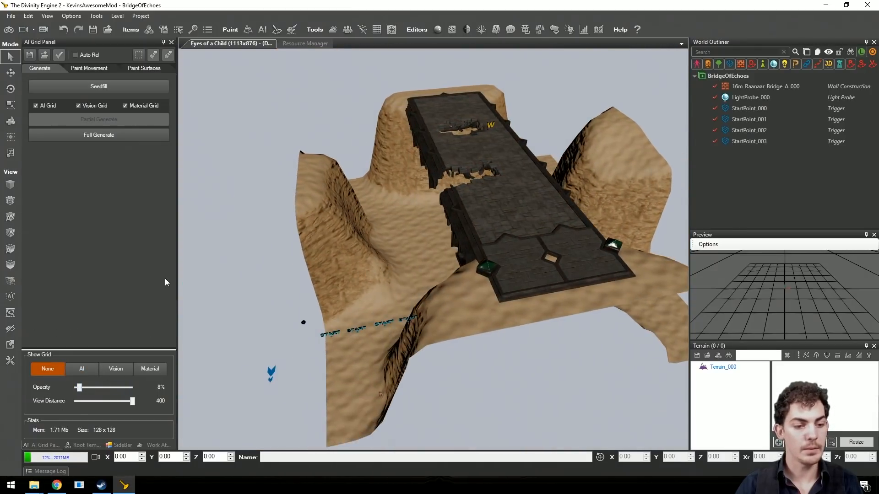
# Step: Move StartPoint_000 through StartPoint_003 together onto the near end of the bridge, at about X 31.59 and Z 7.19
pyautogui.click(746, 109)
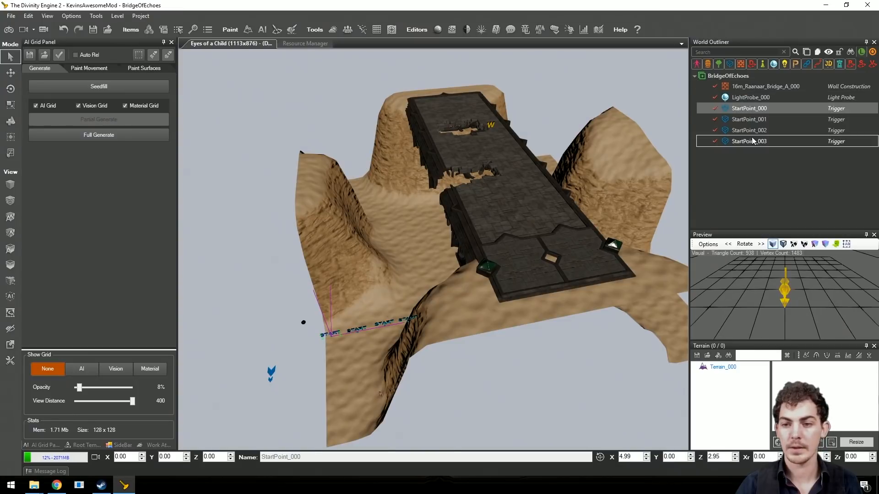
pyautogui.keyDown('shift'); pyautogui.click(752, 141); pyautogui.keyUp('shift')
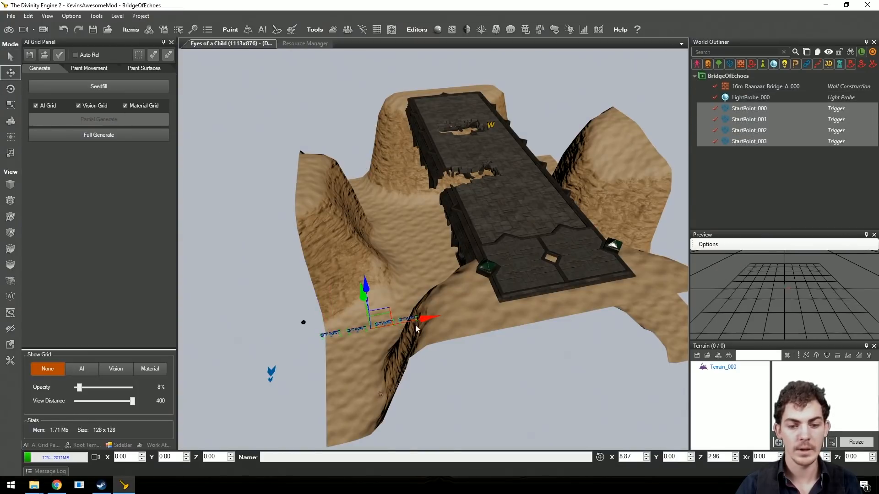
pyautogui.moveTo(417, 328); pyautogui.dragTo(622, 294)
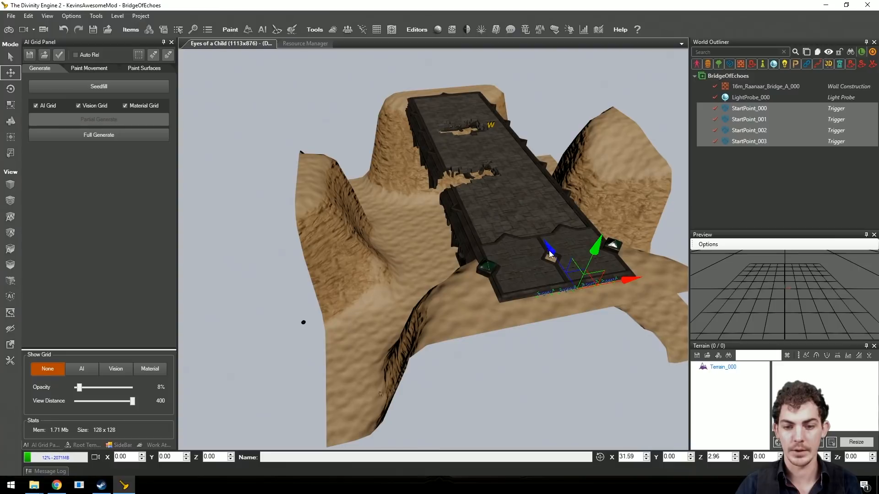
pyautogui.moveTo(548, 239); pyautogui.dragTo(545, 221)
pyautogui.moveTo(546, 221); pyautogui.dragTo(457, 266, button='right')
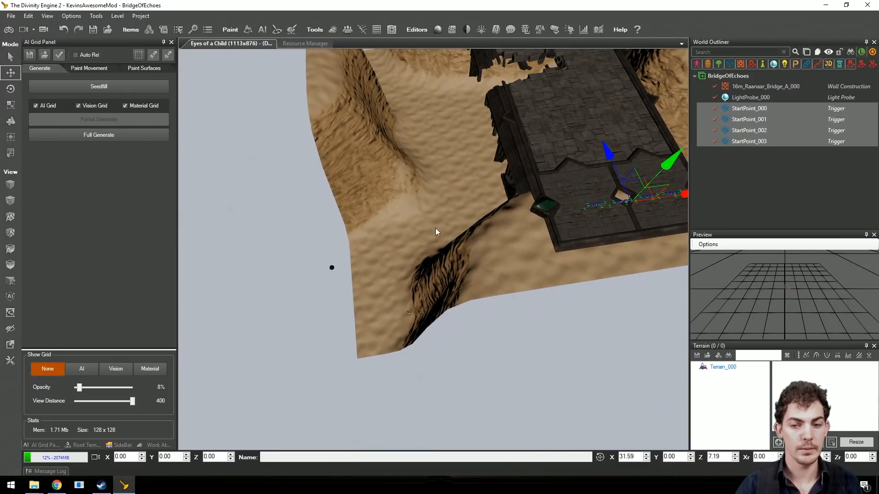
# Step: Run a full grid generation with the moved start points, check the AI overlay at 100% opacity, and hide the grid
pyautogui.click(129, 135)
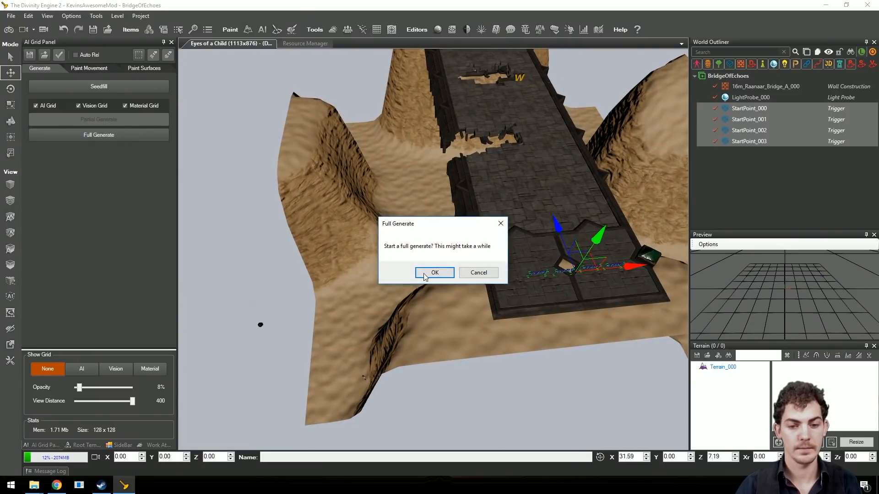
pyautogui.click(434, 273)
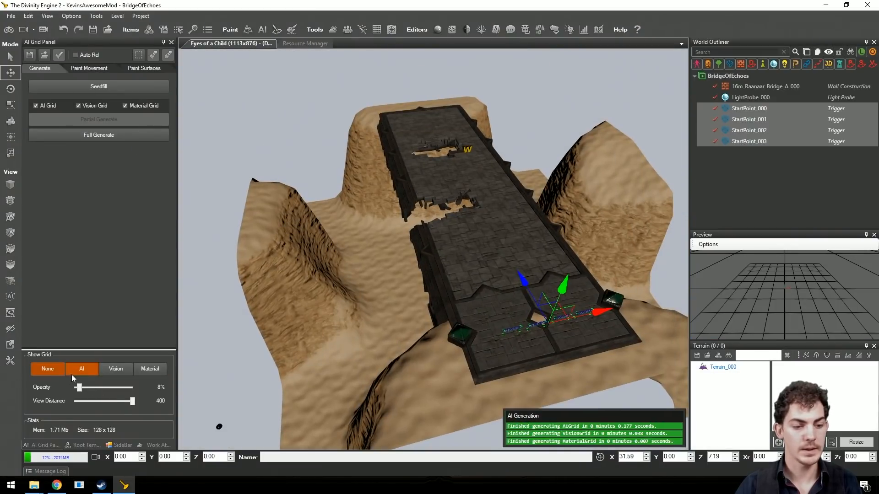
pyautogui.click(73, 372)
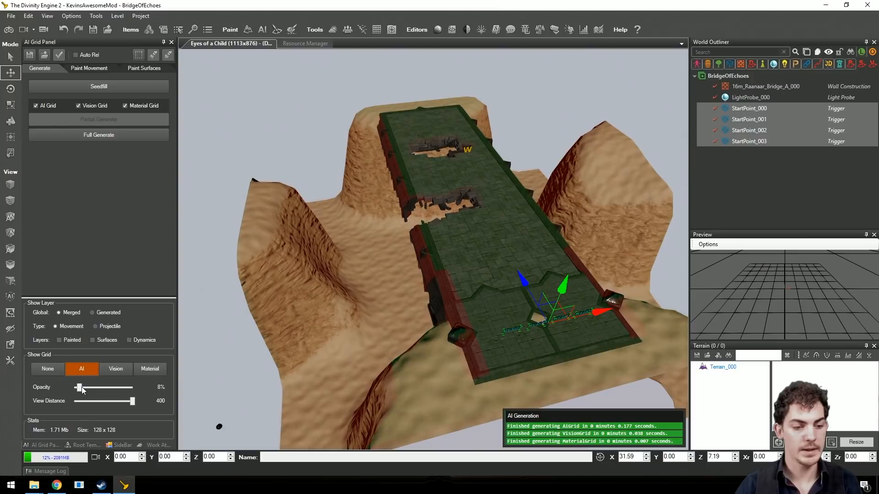
pyautogui.moveTo(83, 390); pyautogui.dragTo(137, 391)
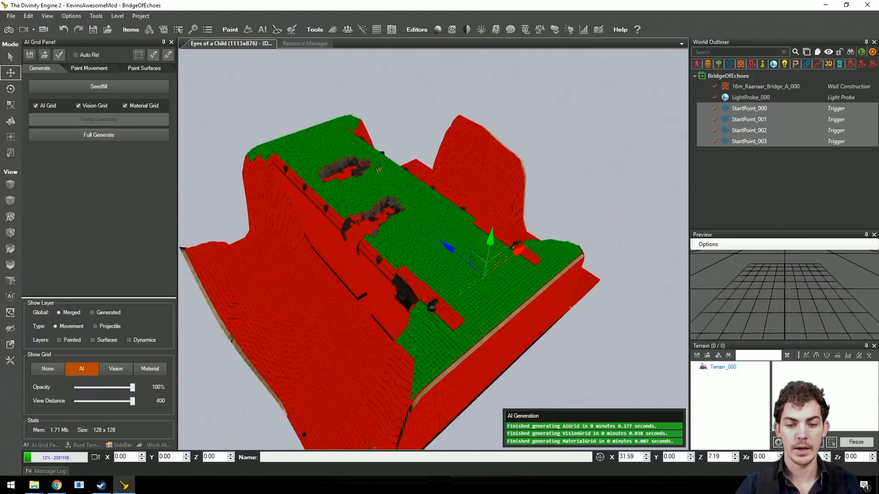
pyautogui.moveTo(304, 434); pyautogui.dragTo(464, 279, button='middle')
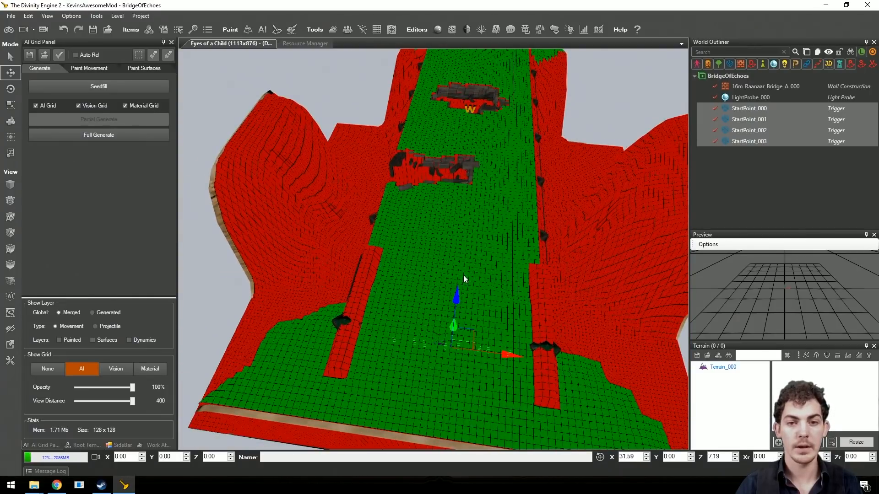
pyautogui.click(54, 373)
pyautogui.moveTo(348, 293); pyautogui.dragTo(410, 276, button='middle')
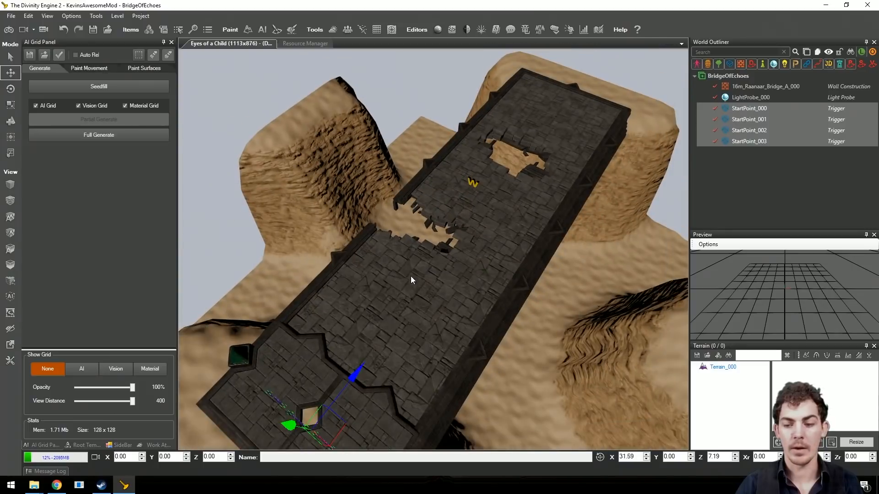
# Step: Select Terrain_000 and preview the level under its LevelData atmosphere, returning to the "work" atmosphere
pyautogui.click(733, 369)
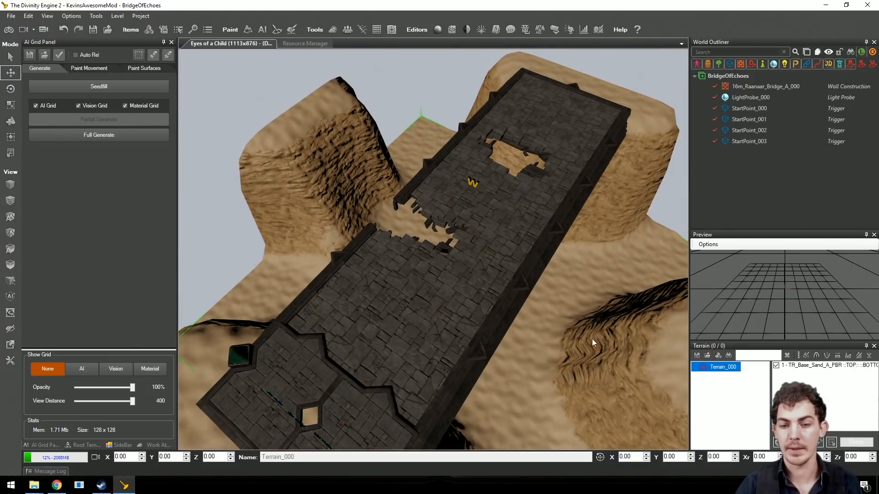
pyautogui.moveTo(592, 338); pyautogui.dragTo(474, 307, button='middle')
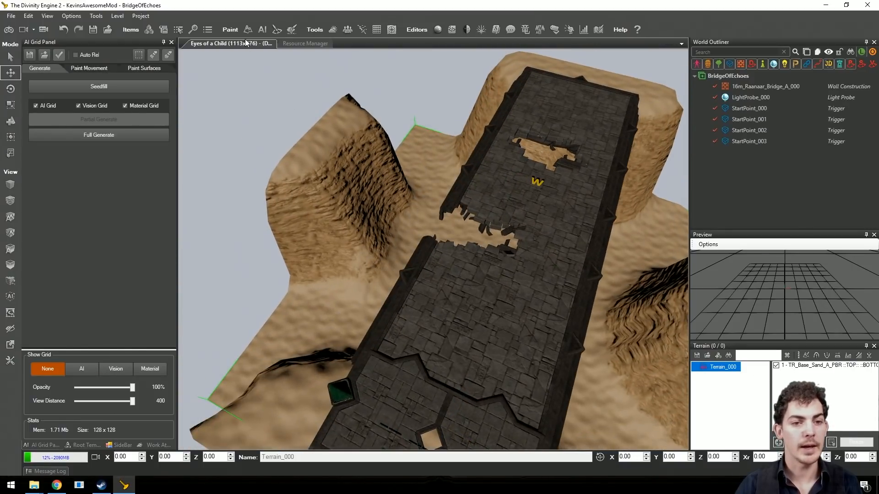
pyautogui.click(330, 31)
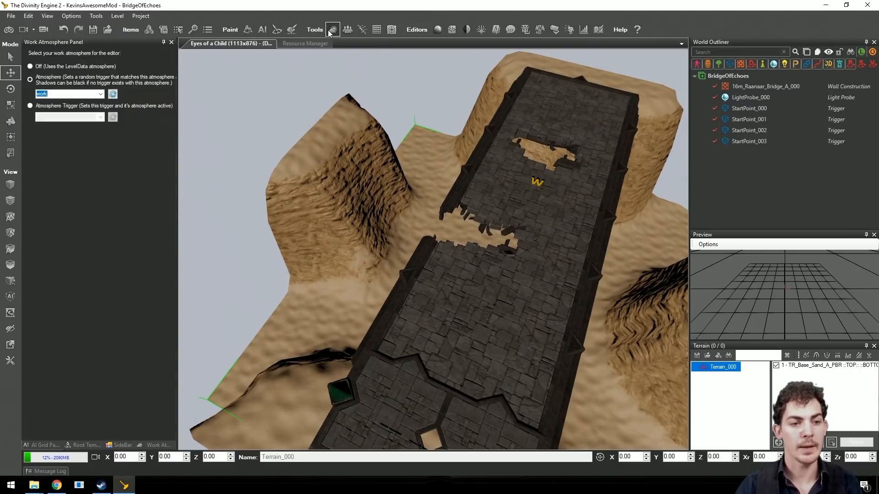
pyautogui.click(30, 66)
pyautogui.scroll(-3, 488, 189)
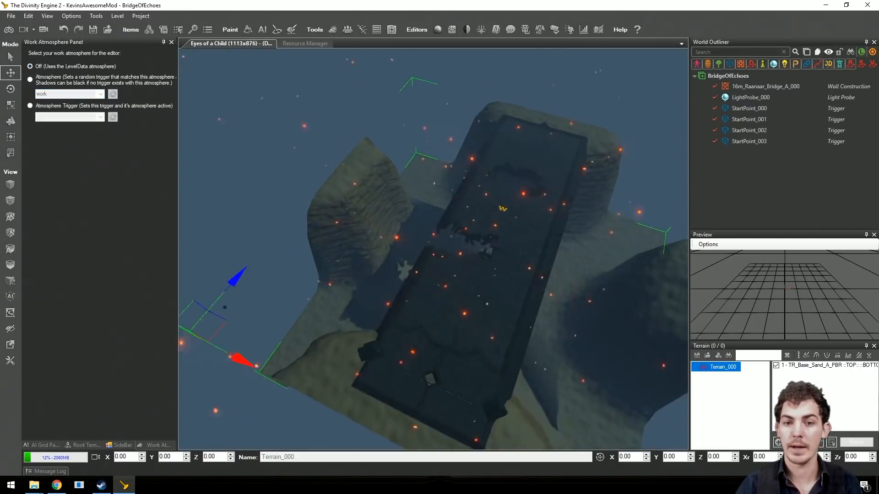
pyautogui.moveTo(488, 188); pyautogui.dragTo(447, 224, button='middle')
pyautogui.click(31, 80)
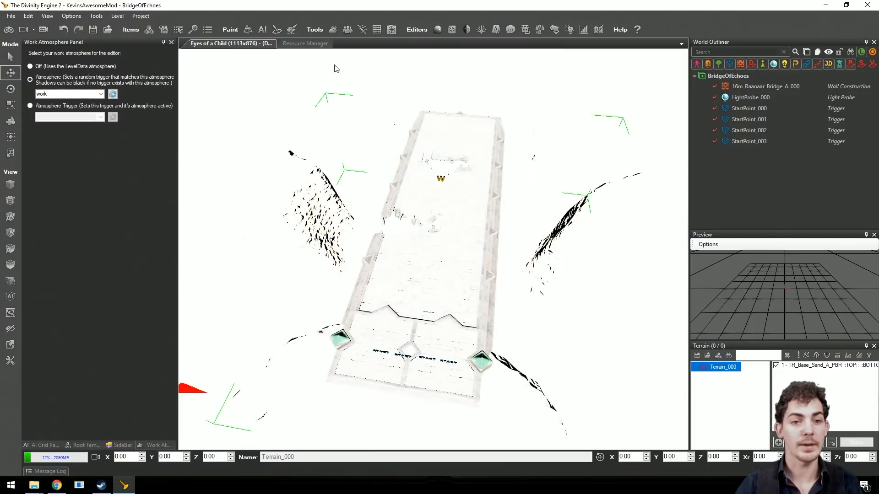
# Step: Filter the resources for "TR_ lava" and add TR_Rock_Lava_A_PBR as the top layer of Terrain_000
pyautogui.click(824, 366)
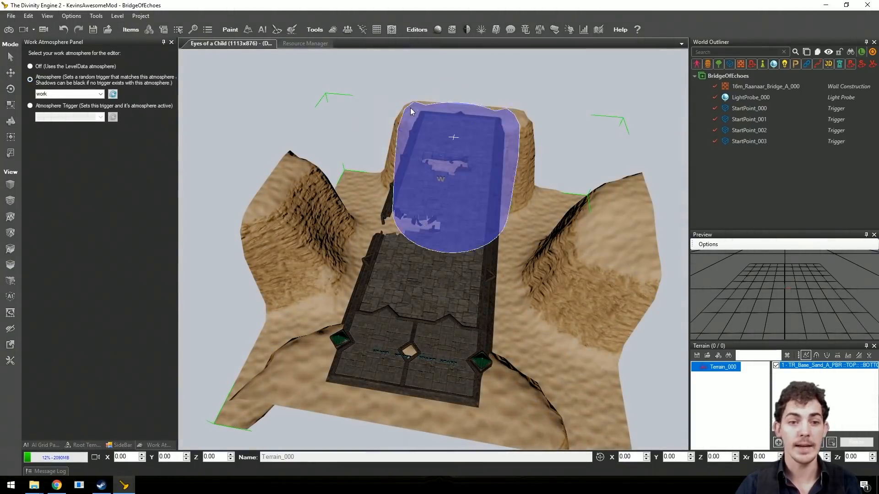
pyautogui.click(301, 42)
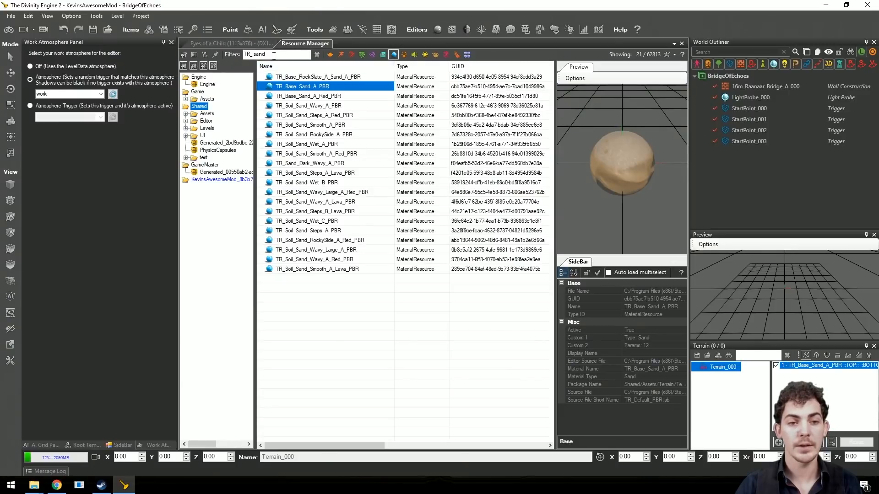
pyautogui.write('ava')
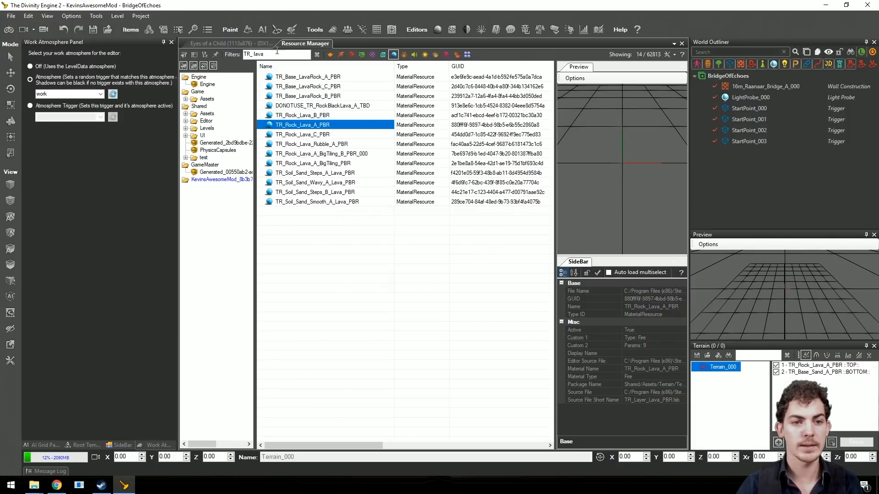
pyautogui.click(258, 44)
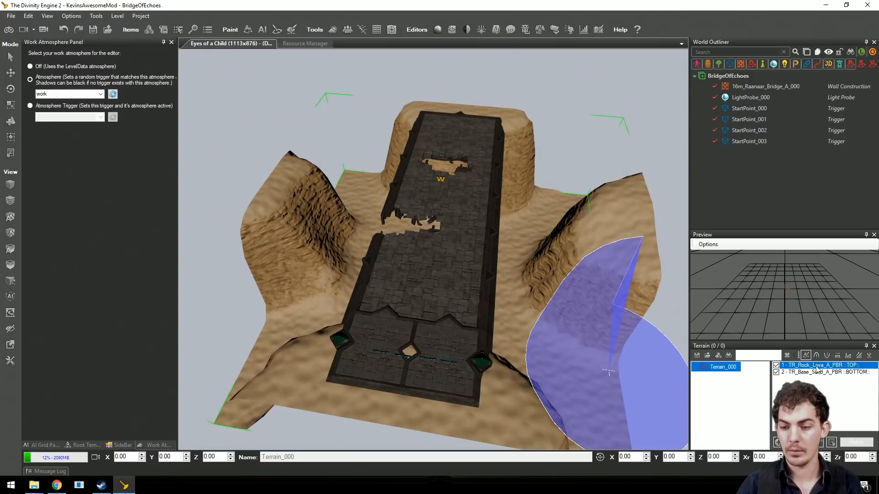
# Step: Paint the TR_Rock_Lava_A_PBR layer over the low ground and hill along one side of the bridge
pyautogui.moveTo(592, 335); pyautogui.dragTo(574, 312, button='middle')
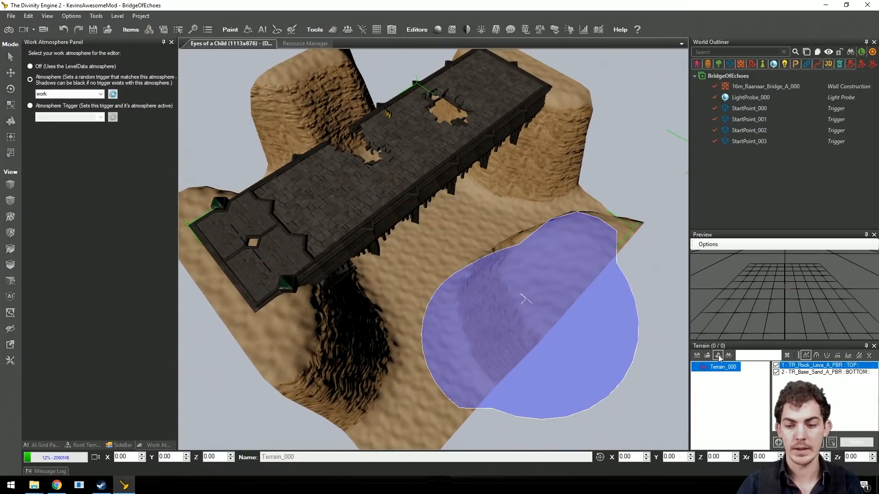
pyautogui.moveTo(450, 252)
pyautogui.mouseDown()
pyautogui.moveTo(451, 243)
pyautogui.moveTo(462, 330)
pyautogui.moveTo(606, 251)
pyautogui.mouseUp()
pyautogui.scroll(2, 462, 330)
pyautogui.moveTo(606, 251)
pyautogui.mouseDown(button='middle')
pyautogui.moveTo(528, 288)
pyautogui.moveTo(472, 273)
pyautogui.mouseUp(button='middle')
pyautogui.moveTo(383, 276)
pyautogui.mouseDown()
pyautogui.moveTo(387, 292)
pyautogui.moveTo(456, 345)
pyautogui.mouseUp()
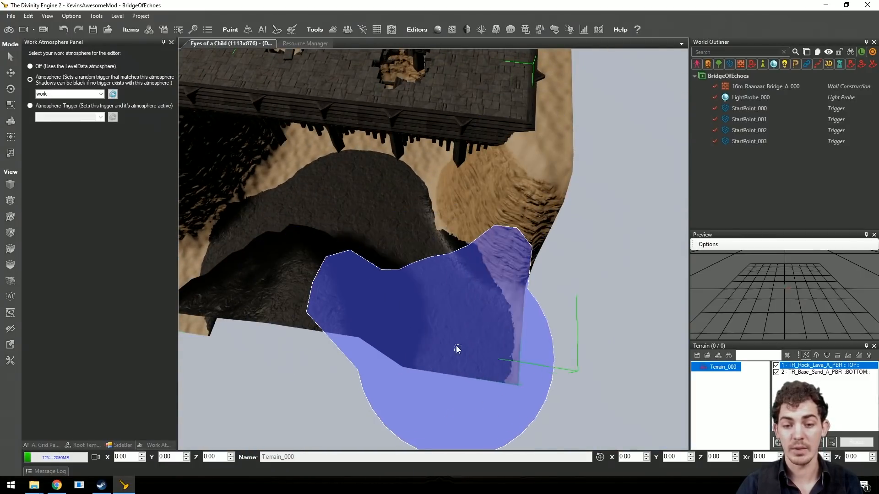
pyautogui.press('a')
pyautogui.moveTo(540, 310)
pyautogui.mouseDown()
pyautogui.moveTo(464, 335)
pyautogui.moveTo(428, 315)
pyautogui.moveTo(471, 325)
pyautogui.mouseUp()
pyautogui.press('d')
pyautogui.moveTo(471, 326)
pyautogui.mouseDown(button='middle')
pyautogui.moveTo(325, 269)
pyautogui.moveTo(473, 298)
pyautogui.moveTo(573, 334)
pyautogui.moveTo(500, 245)
pyautogui.moveTo(490, 137)
pyautogui.moveTo(427, 163)
pyautogui.moveTo(446, 300)
pyautogui.moveTo(469, 260)
pyautogui.moveTo(297, 274)
pyautogui.mouseUp(button='middle')
pyautogui.scroll(-3, 473, 297)
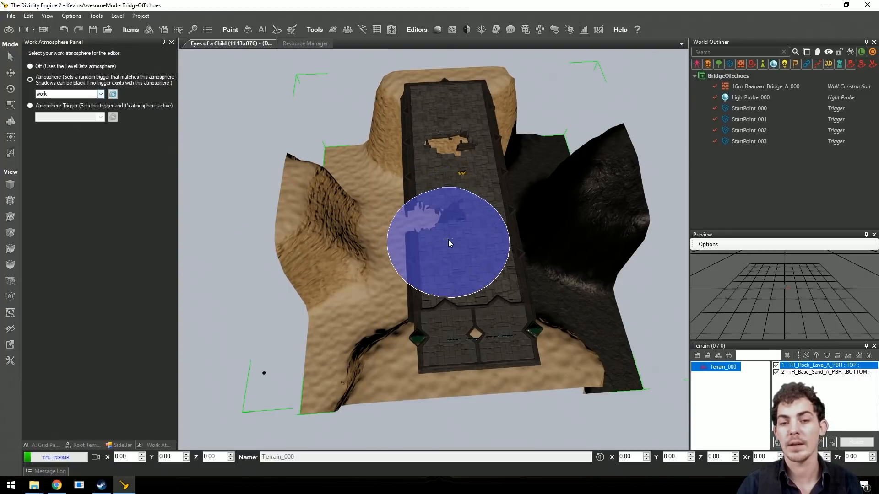
# Step: Turn the work atmosphere off to use the LevelData atmosphere and examine the painted lava around the bridge
pyautogui.scroll(5, 448, 240)
pyautogui.moveTo(439, 234)
pyautogui.mouseDown(button='middle')
pyautogui.moveTo(447, 294)
pyautogui.moveTo(408, 289)
pyautogui.mouseUp(button='middle')
pyautogui.scroll(-1, 440, 233)
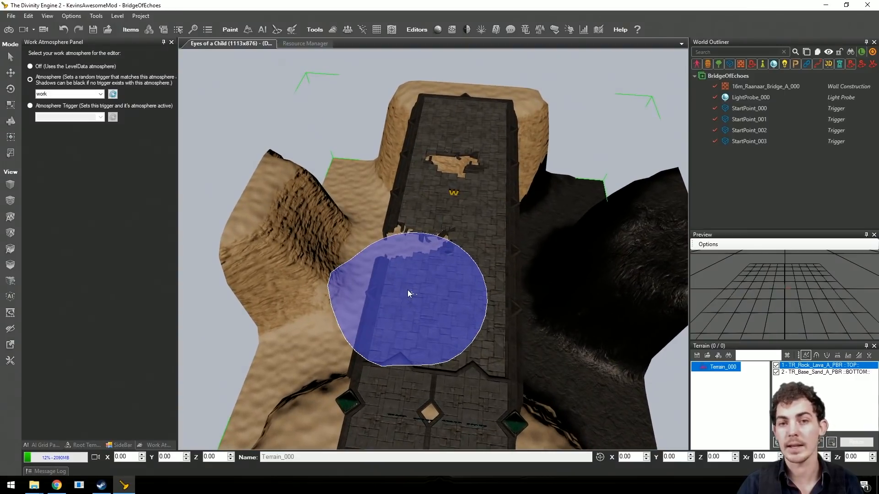
pyautogui.click(407, 290)
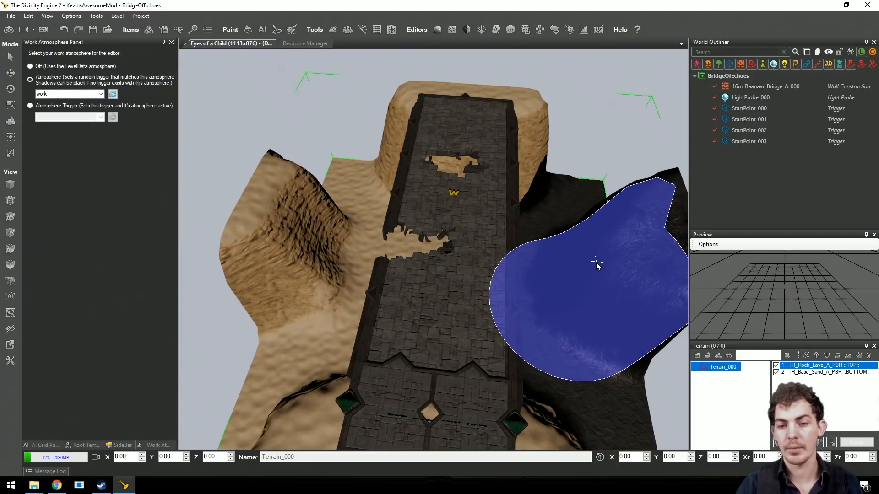
pyautogui.click(30, 67)
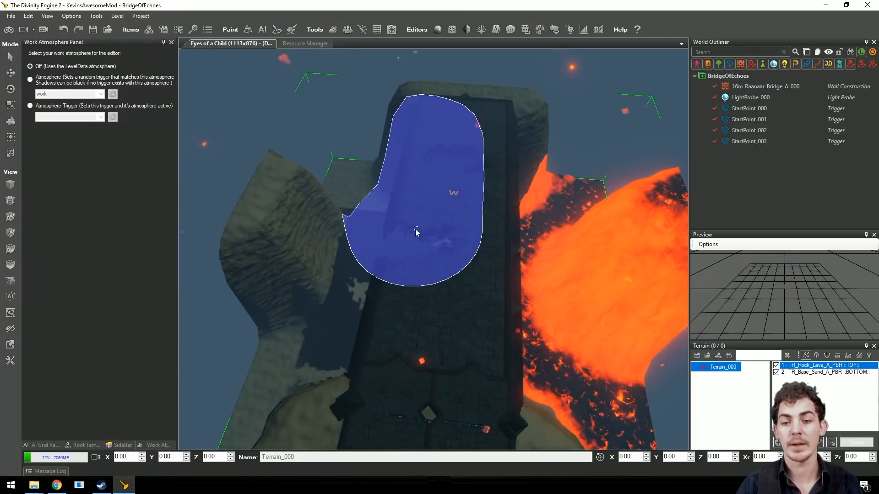
pyautogui.moveTo(419, 236); pyautogui.dragTo(325, 212, button='middle')
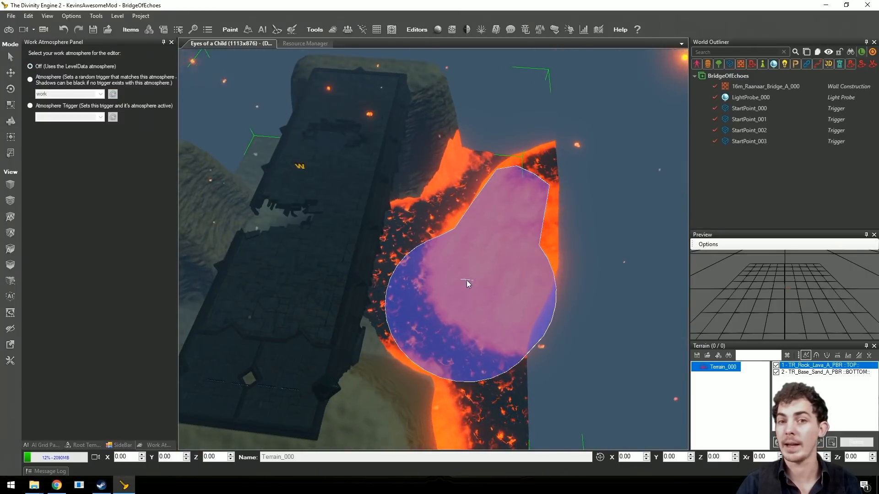
pyautogui.moveTo(466, 280)
pyautogui.mouseDown(button='middle')
pyautogui.moveTo(398, 263)
pyautogui.moveTo(424, 279)
pyautogui.moveTo(454, 277)
pyautogui.moveTo(427, 260)
pyautogui.mouseUp(button='middle')
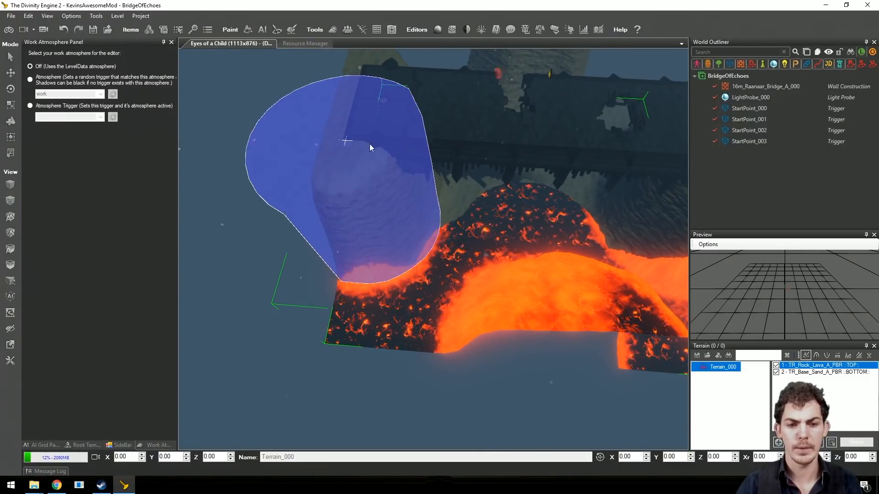
pyautogui.moveTo(389, 147)
pyautogui.mouseDown(button='middle')
pyautogui.moveTo(308, 196)
pyautogui.moveTo(305, 273)
pyautogui.moveTo(328, 185)
pyautogui.mouseUp(button='middle')
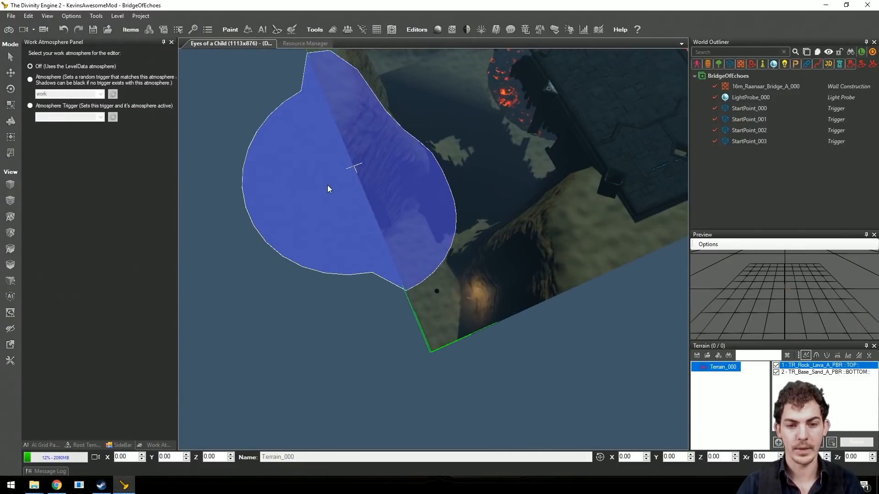
# Step: Paint the TR_Rock_Lava_A_PBR layer over the unpainted low ground and hill along the other side of the bridge
pyautogui.moveTo(491, 133); pyautogui.dragTo(479, 151, button='middle')
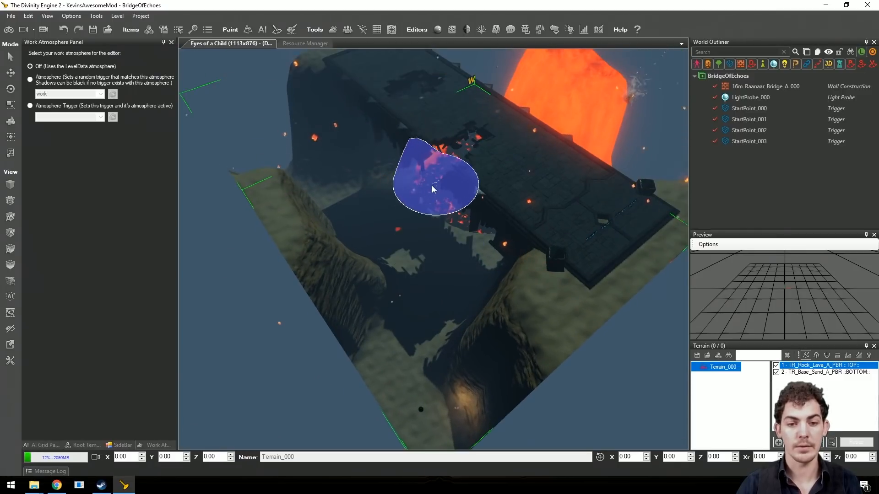
pyautogui.moveTo(388, 213); pyautogui.dragTo(395, 392)
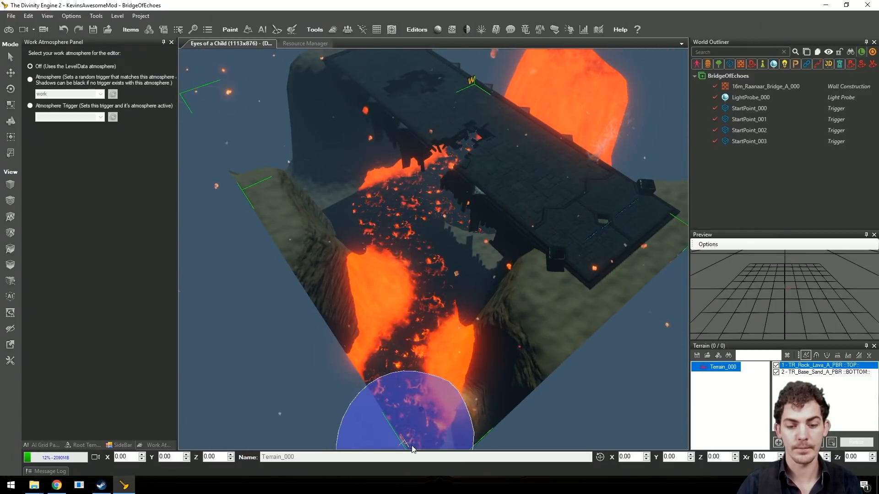
pyautogui.moveTo(412, 449)
pyautogui.mouseDown(button='middle')
pyautogui.moveTo(518, 378)
pyautogui.moveTo(411, 266)
pyautogui.moveTo(488, 205)
pyautogui.moveTo(446, 221)
pyautogui.moveTo(324, 215)
pyautogui.moveTo(422, 227)
pyautogui.moveTo(405, 212)
pyautogui.mouseUp(button='middle')
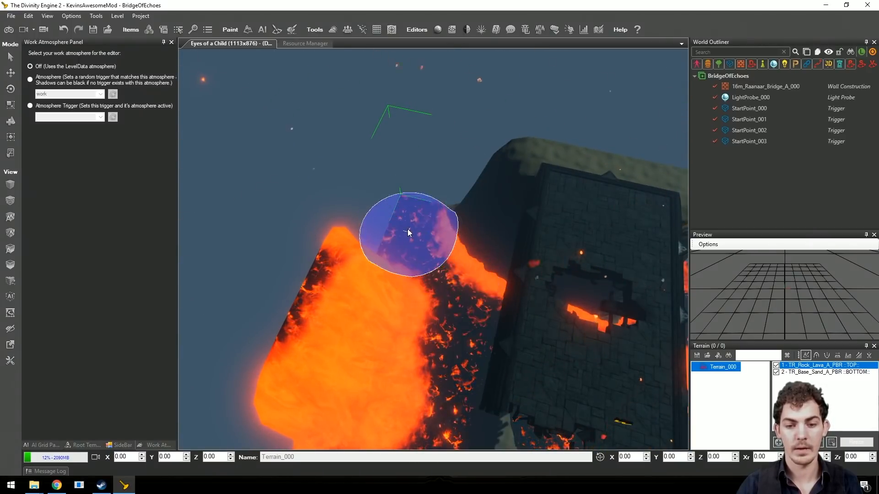
pyautogui.moveTo(402, 274); pyautogui.dragTo(336, 235, button='middle')
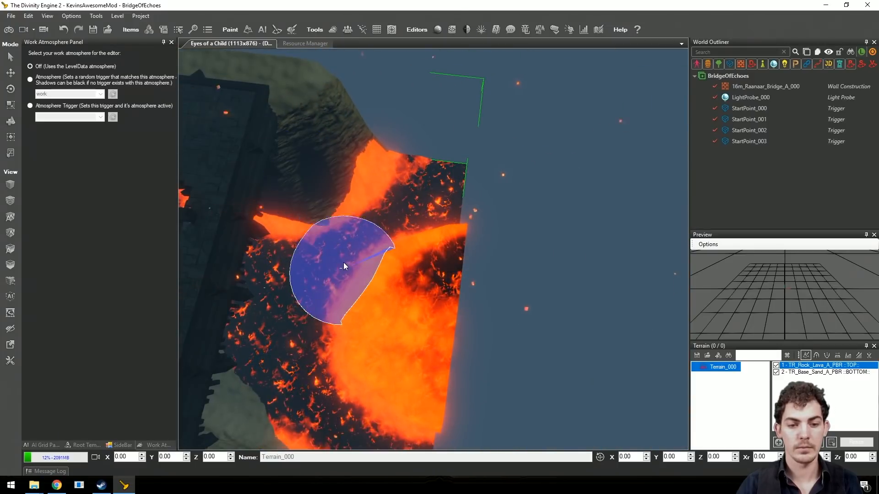
pyautogui.moveTo(333, 278)
pyautogui.mouseDown(button='middle')
pyautogui.moveTo(371, 266)
pyautogui.moveTo(310, 273)
pyautogui.moveTo(473, 321)
pyautogui.moveTo(606, 202)
pyautogui.moveTo(601, 224)
pyautogui.moveTo(483, 366)
pyautogui.moveTo(507, 318)
pyautogui.moveTo(418, 369)
pyautogui.moveTo(403, 353)
pyautogui.moveTo(358, 344)
pyautogui.moveTo(392, 274)
pyautogui.moveTo(371, 331)
pyautogui.moveTo(389, 324)
pyautogui.moveTo(332, 321)
pyautogui.moveTo(588, 204)
pyautogui.moveTo(633, 282)
pyautogui.moveTo(534, 237)
pyautogui.mouseUp(button='middle')
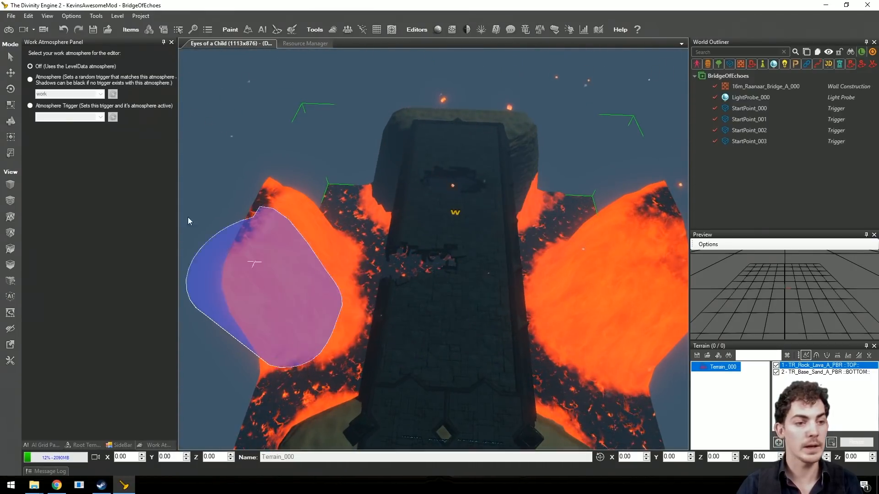
# Step: Save all unsaved level items while launching game mode for a quick test, and return to editing
pyautogui.click(11, 34)
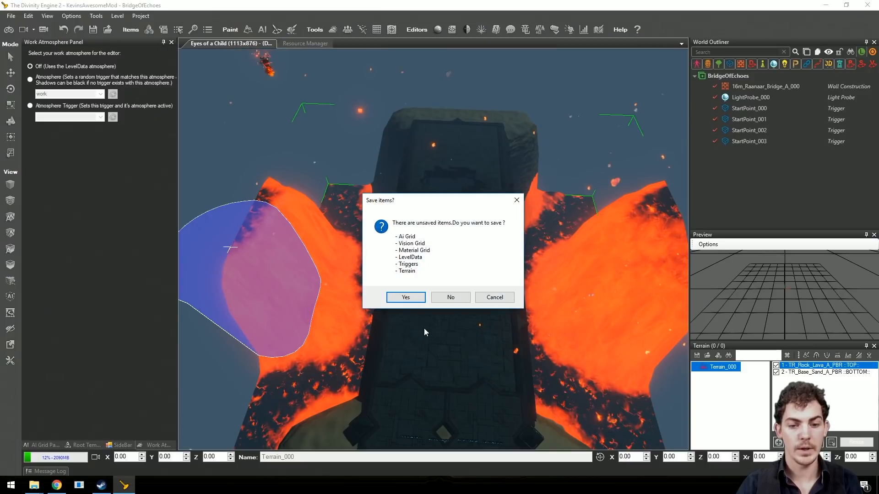
pyautogui.click(405, 297)
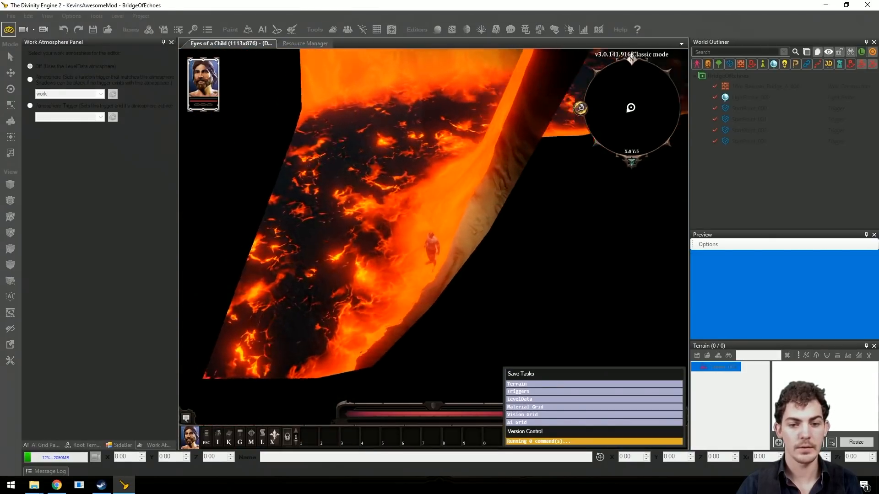
pyautogui.click(10, 30)
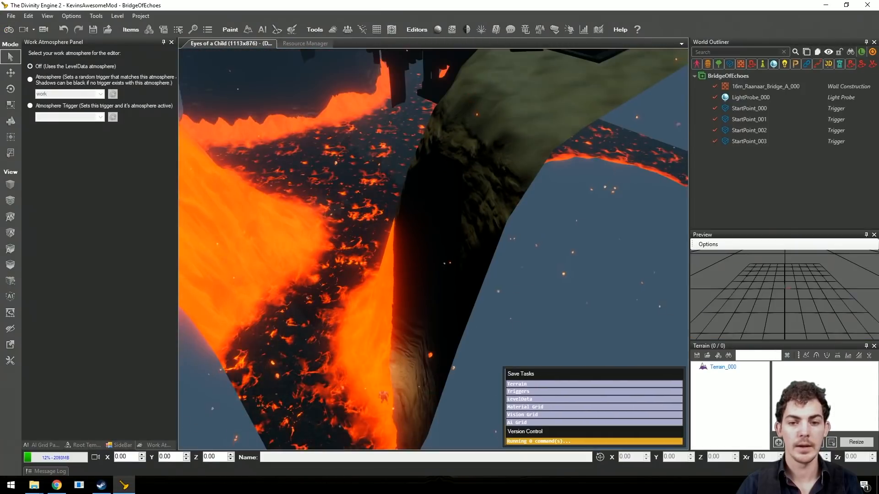
# Step: Launch game mode with the view at the start-point end of the bridge and walk the character onto the deck
pyautogui.moveTo(369, 212); pyautogui.dragTo(451, 201, button='right')
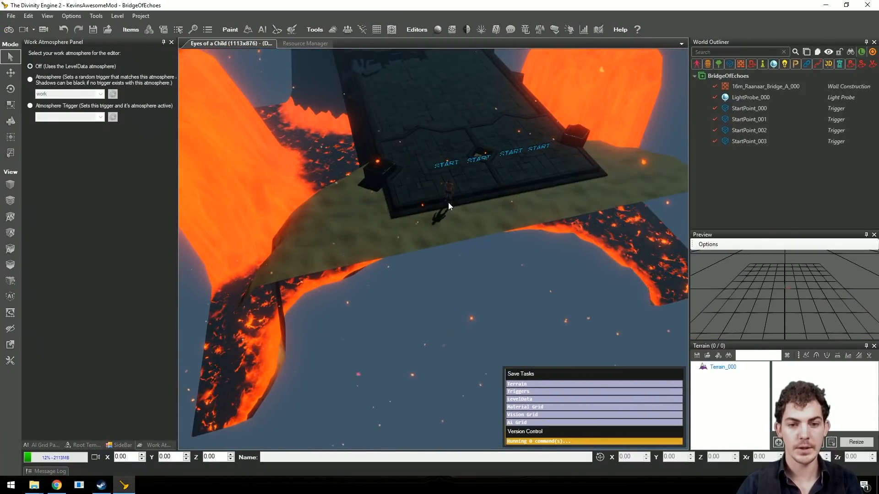
pyautogui.click(8, 29)
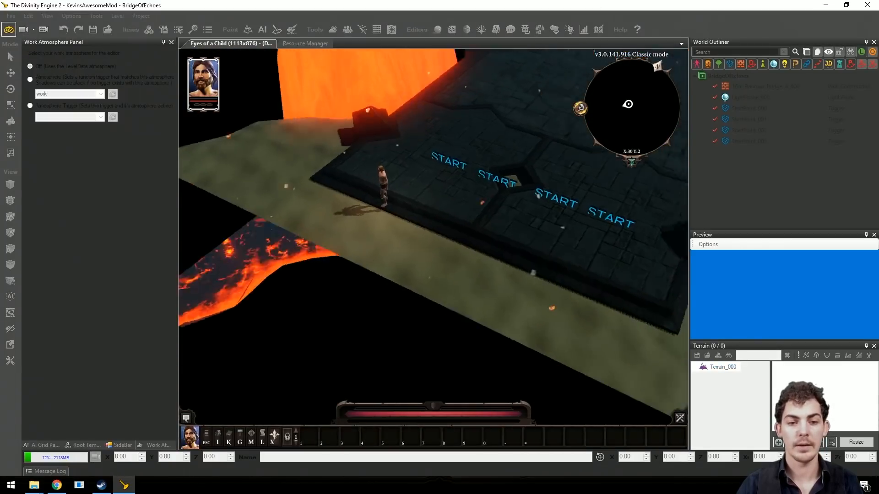
pyautogui.moveTo(433, 222); pyautogui.dragTo(361, 174, button='middle')
pyautogui.press('w')
pyautogui.press('a')
pyautogui.click(370, 194)
pyautogui.click(363, 177)
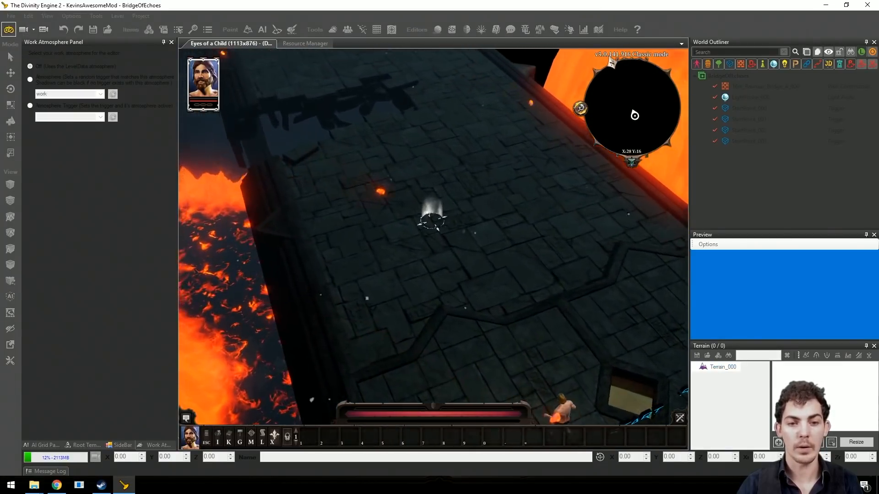
# Step: Walk the character toward the broken section of the bridge and back, and leave game mode
pyautogui.press('w')
pyautogui.click(443, 214)
pyautogui.moveTo(443, 215); pyautogui.dragTo(413, 216, button='middle')
pyautogui.click(413, 215)
pyautogui.press('d')
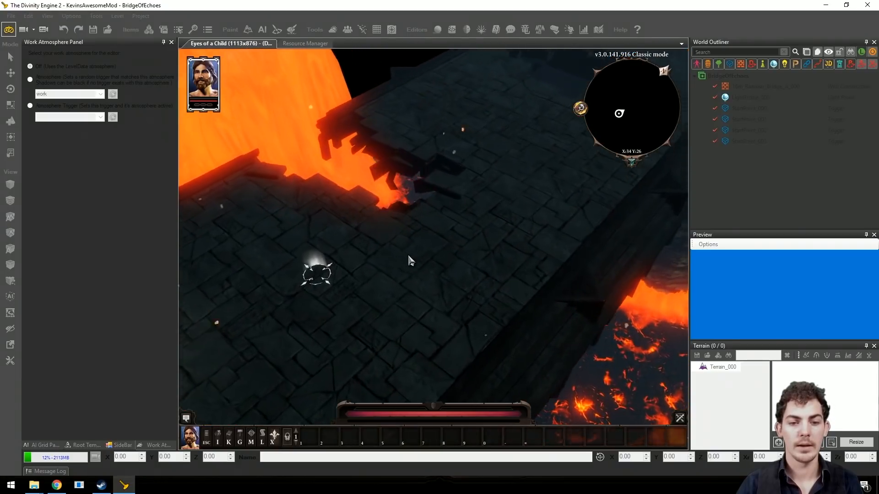
pyautogui.press('a')
pyautogui.press('s')
pyautogui.click(493, 312)
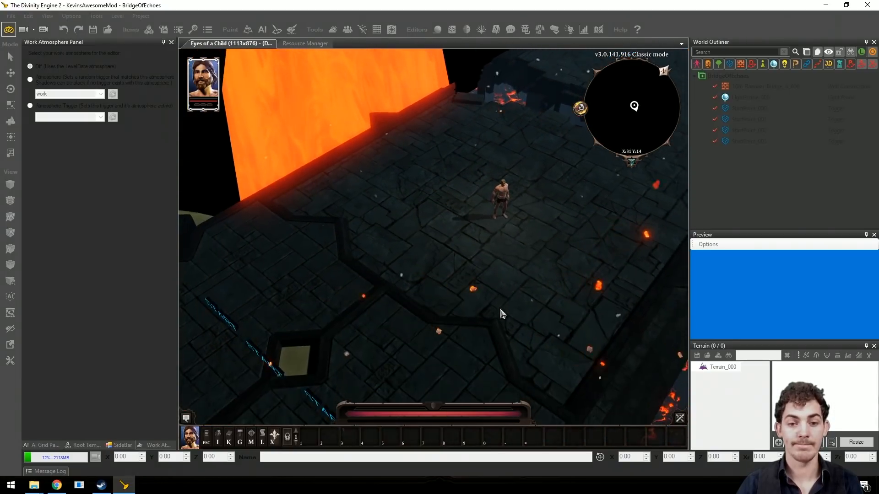
pyautogui.click(10, 29)
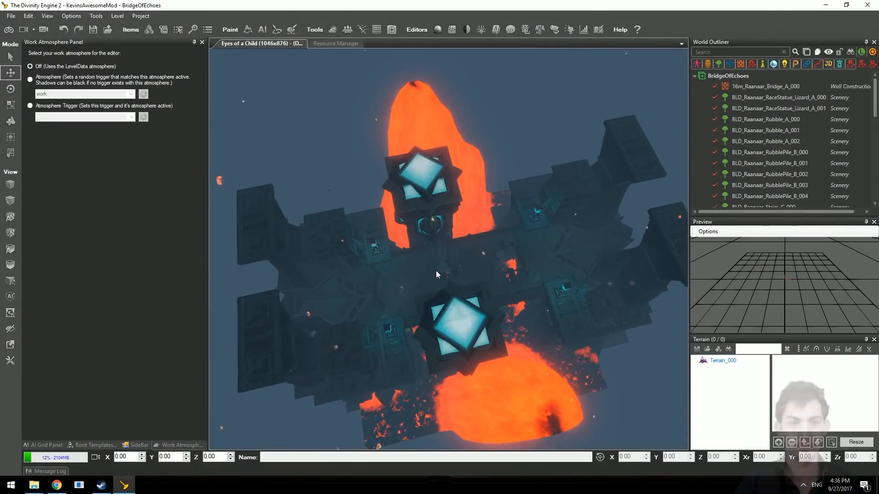
# Step: Examine the decorated bridge entrance with its staircase, tower bases, glowing braziers and rubble piles
pyautogui.moveTo(436, 271); pyautogui.dragTo(369, 268, button='middle')
pyautogui.scroll(4, 463, 276)
pyautogui.moveTo(463, 270); pyautogui.dragTo(311, 268, button='middle')
pyautogui.press('d')
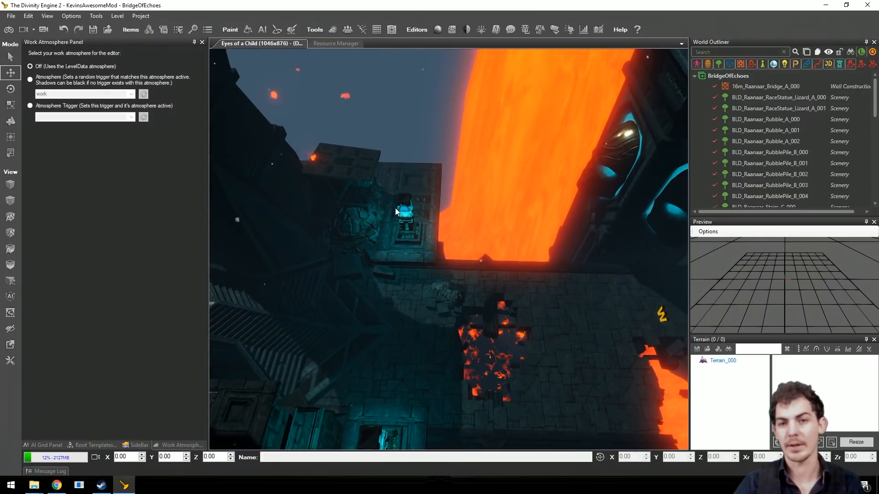
pyautogui.moveTo(462, 215); pyautogui.dragTo(417, 215, button='middle')
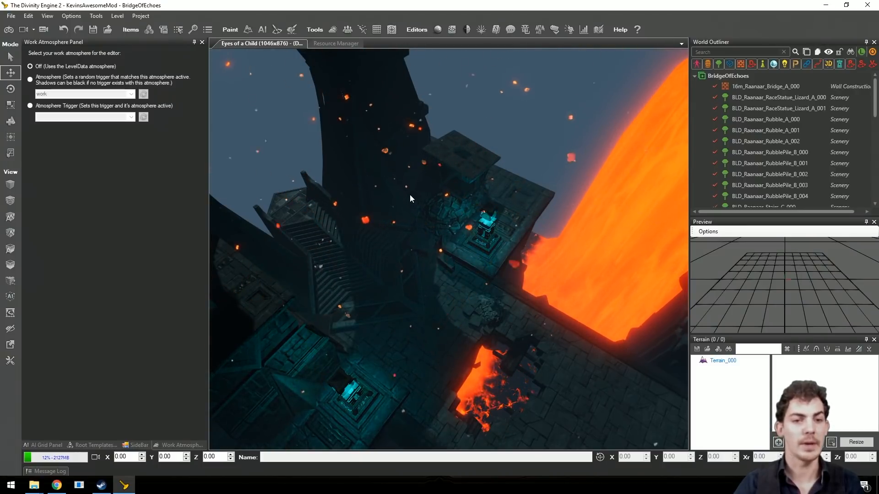
pyautogui.moveTo(409, 193); pyautogui.dragTo(410, 194, button='middle')
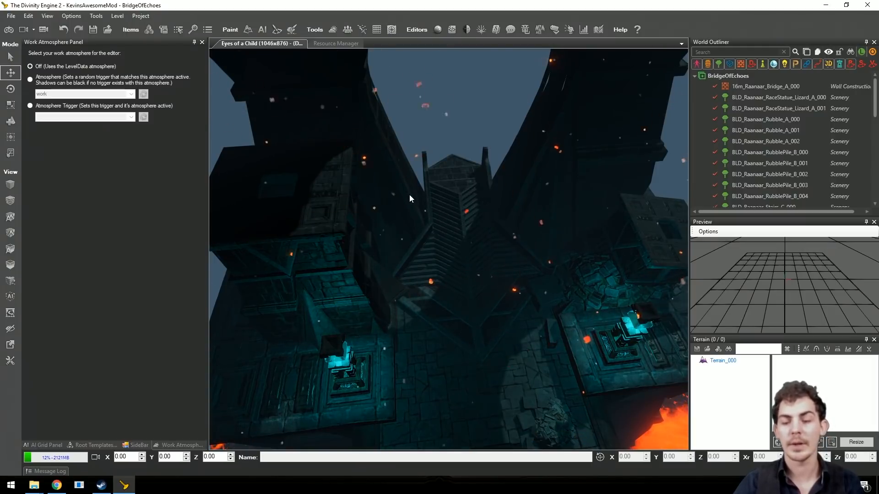
pyautogui.moveTo(410, 194); pyautogui.dragTo(410, 194, button='middle')
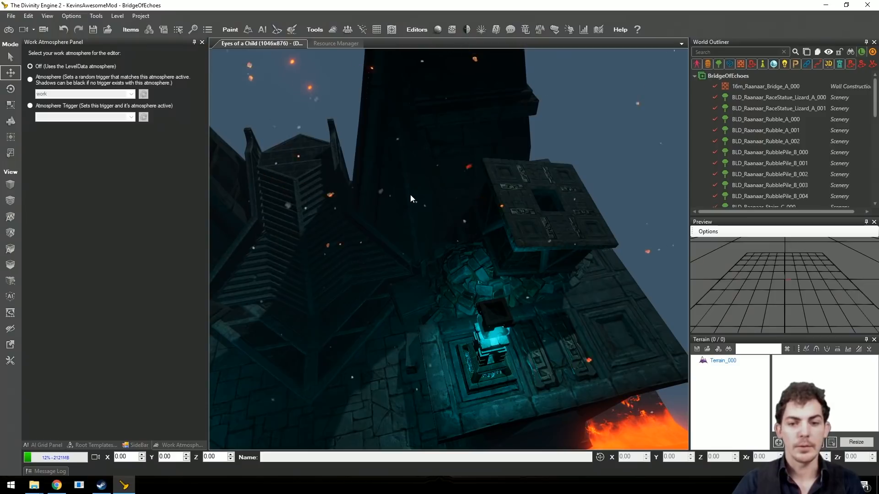
pyautogui.moveTo(453, 191); pyautogui.dragTo(468, 214, button='middle')
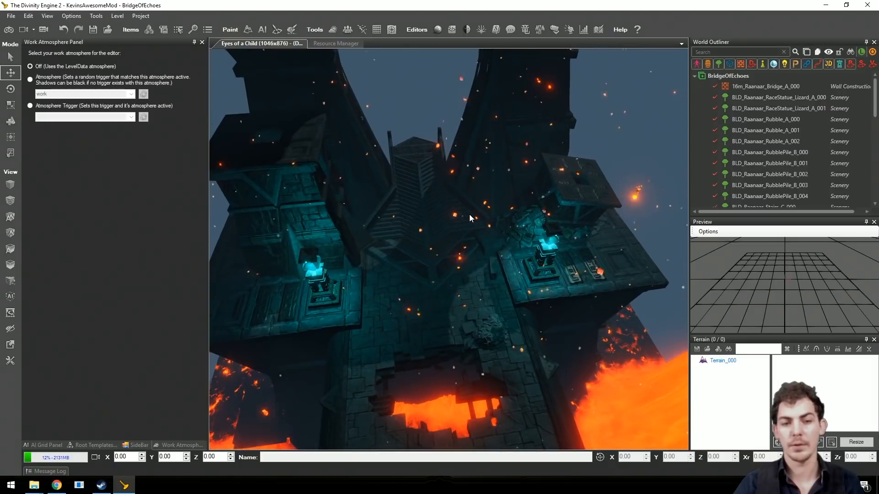
# Step: Duplicate BLD_Raanaar_TowerBase_B_002, move the copy along the X axis to 30.72 in front of the staircase, and delete the copy
pyautogui.click(308, 181)
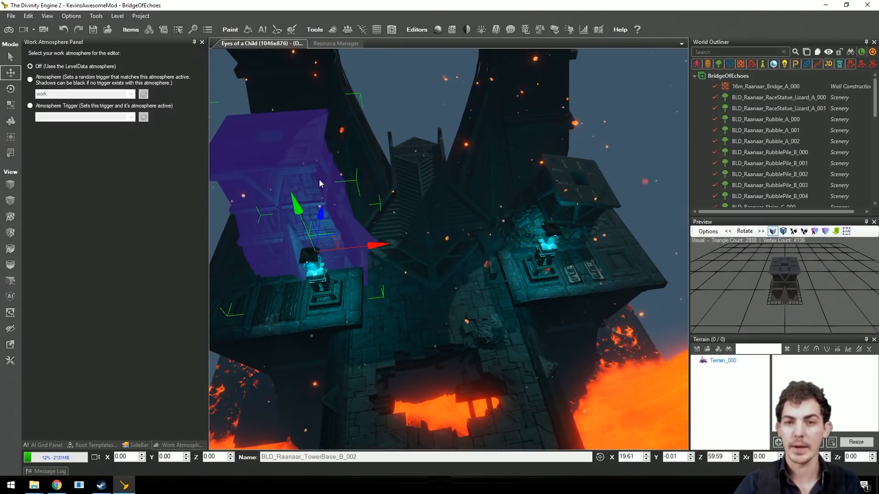
pyautogui.moveTo(320, 180); pyautogui.dragTo(319, 179, button='middle')
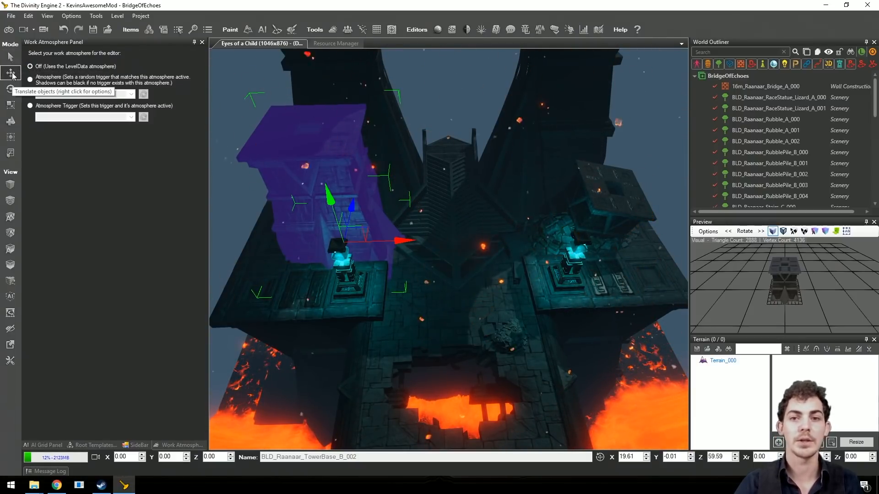
pyautogui.scroll(3, 397, 219)
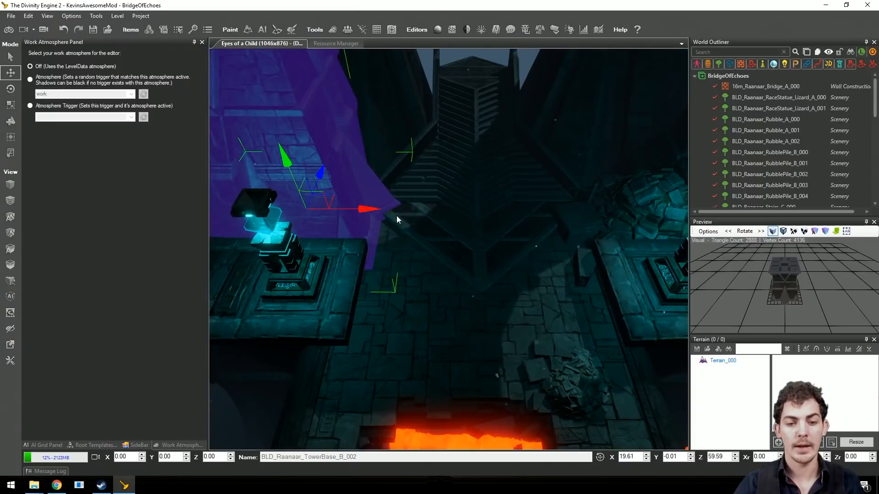
pyautogui.scroll(-3, 396, 219)
pyautogui.scroll(-3, 396, 215)
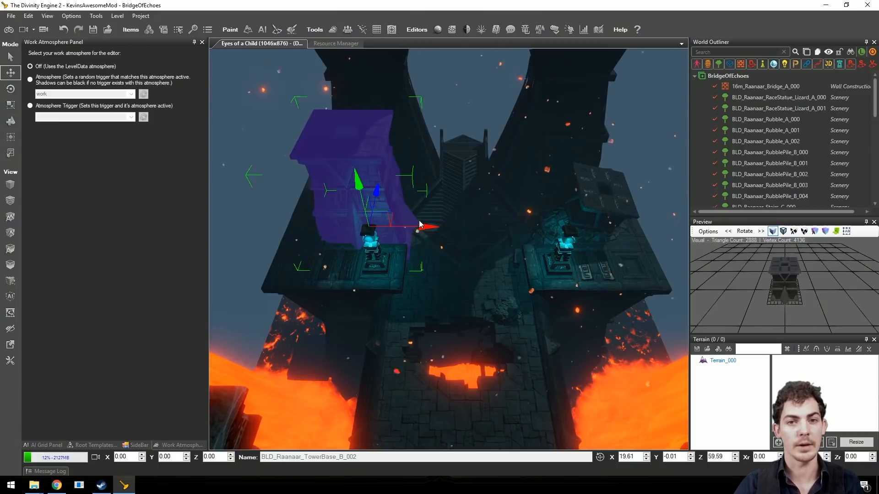
pyautogui.scroll(1, 420, 219)
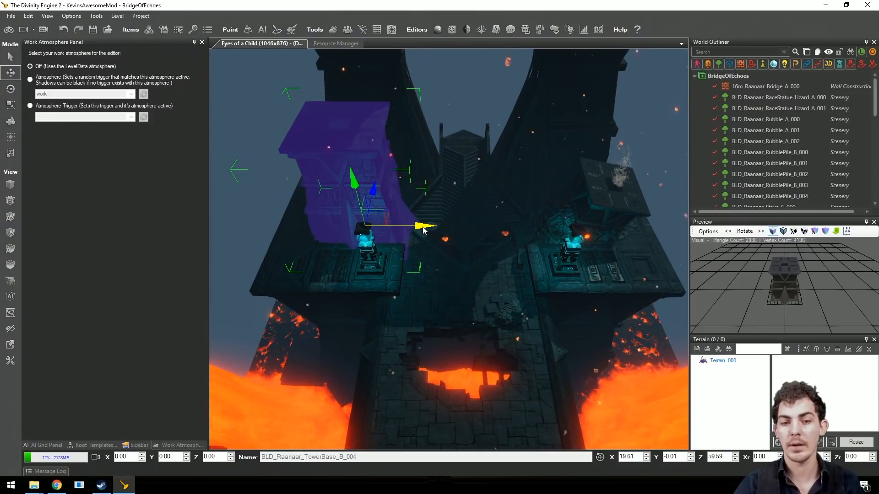
pyautogui.moveTo(423, 231); pyautogui.dragTo(517, 242)
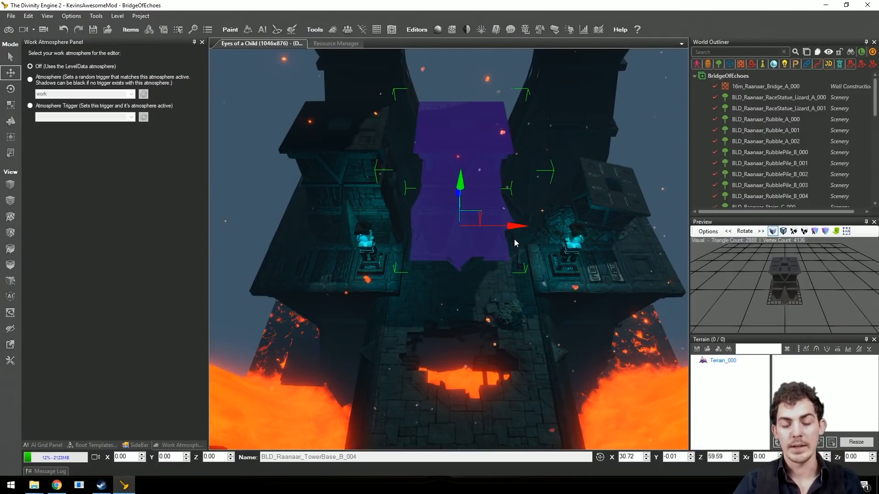
pyautogui.scroll(-1, 514, 238)
pyautogui.press('Delete')
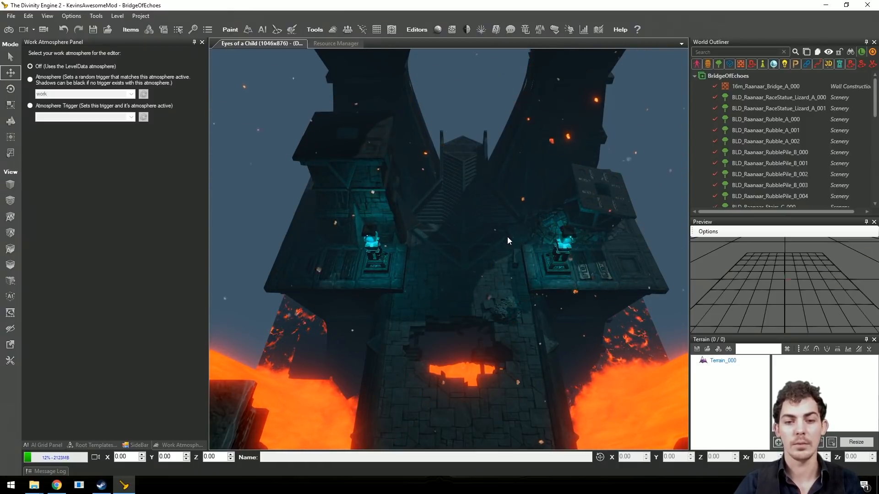
# Step: Examine the side platforms and the tall towers flanking the staircase from several angles
pyautogui.scroll(1, 507, 239)
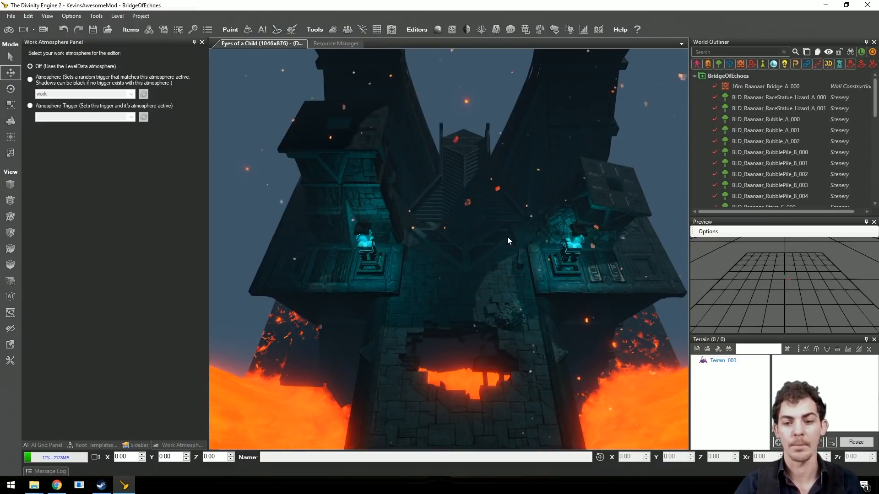
pyautogui.press('w')
pyautogui.moveTo(507, 237); pyautogui.dragTo(515, 245, button='right')
pyautogui.moveTo(504, 194); pyautogui.dragTo(531, 258, button='right')
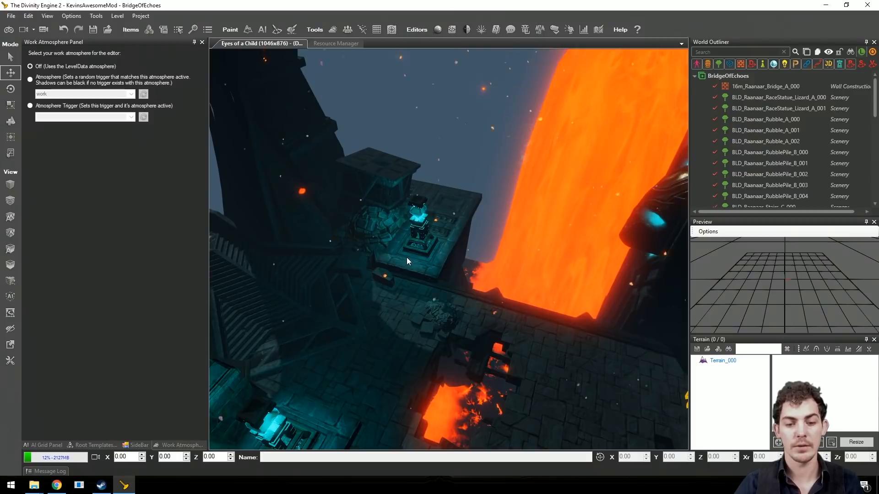
pyautogui.moveTo(406, 257); pyautogui.dragTo(431, 246, button='right')
pyautogui.moveTo(366, 137); pyautogui.dragTo(369, 151, button='right')
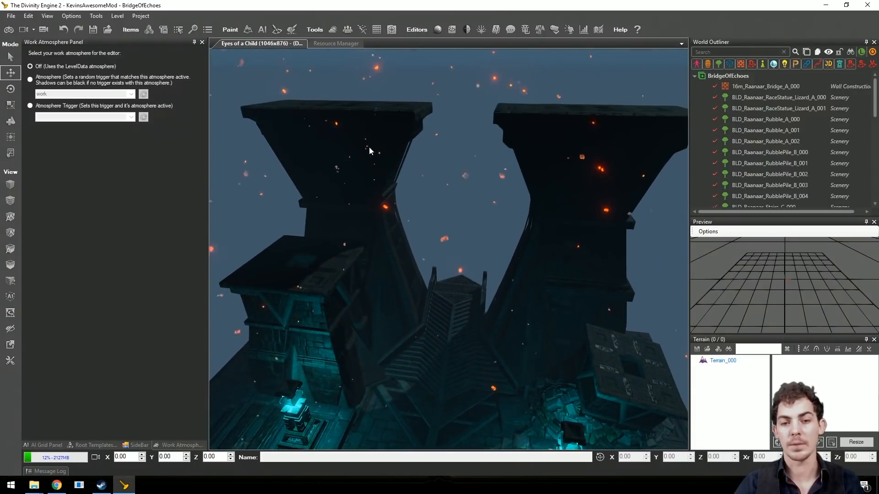
# Step: Examine the large glowing statue towers, the broken deck and the surrounding lava from the far end of the bridge
pyautogui.moveTo(514, 247); pyautogui.dragTo(500, 225, button='right')
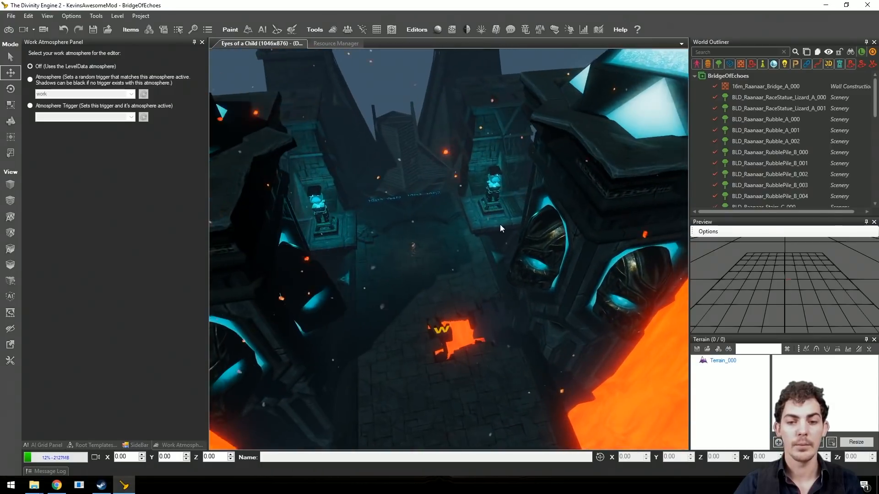
pyautogui.moveTo(495, 191)
pyautogui.mouseDown(button='right')
pyautogui.moveTo(488, 211)
pyautogui.moveTo(478, 209)
pyautogui.moveTo(498, 192)
pyautogui.mouseUp(button='right')
pyautogui.scroll(3, 498, 192)
pyautogui.scroll(-4, 498, 192)
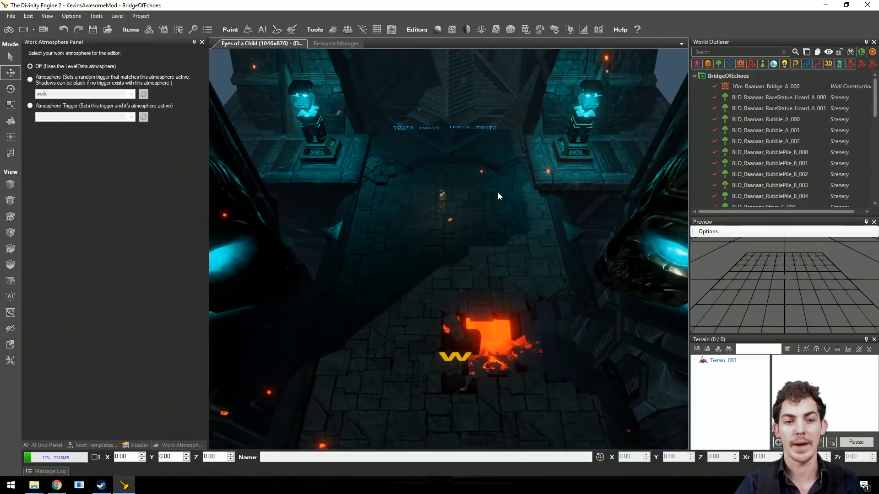
pyautogui.moveTo(491, 190)
pyautogui.mouseDown(button='right')
pyautogui.moveTo(466, 195)
pyautogui.moveTo(492, 193)
pyautogui.mouseUp(button='right')
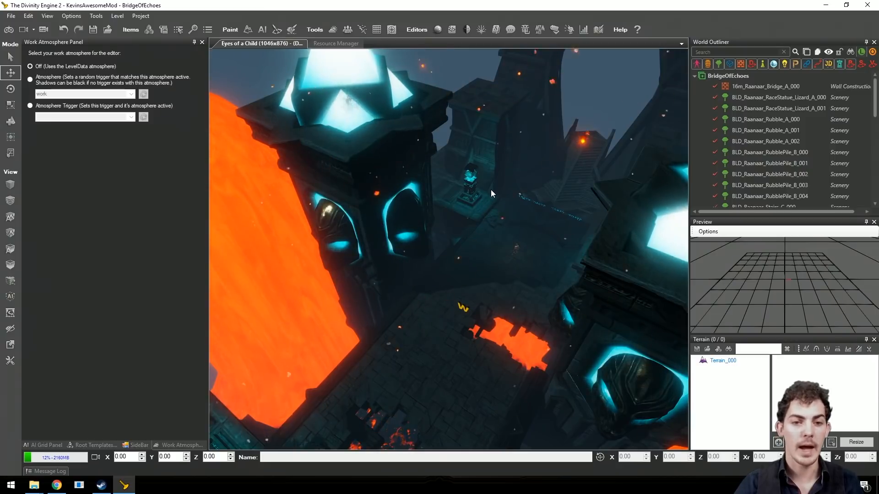
pyautogui.moveTo(504, 182)
pyautogui.mouseDown(button='right')
pyautogui.moveTo(496, 170)
pyautogui.moveTo(479, 177)
pyautogui.moveTo(501, 178)
pyautogui.mouseUp(button='right')
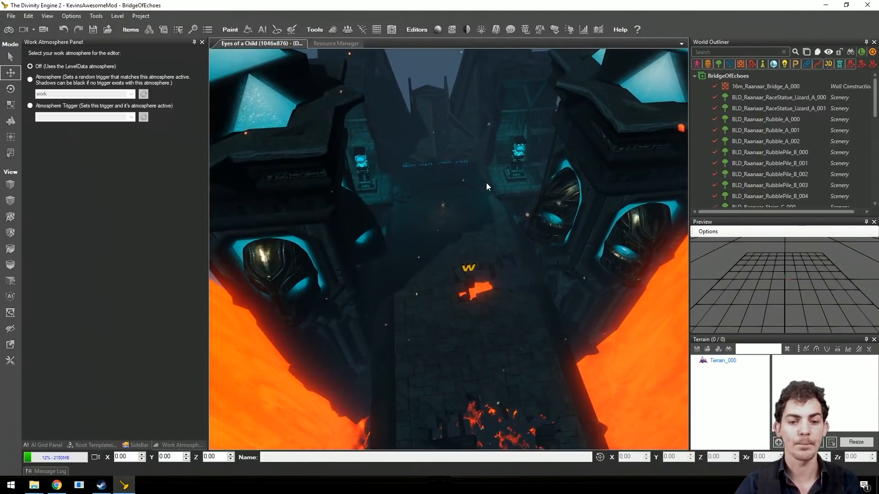
pyautogui.moveTo(480, 186); pyautogui.dragTo(478, 185, button='right')
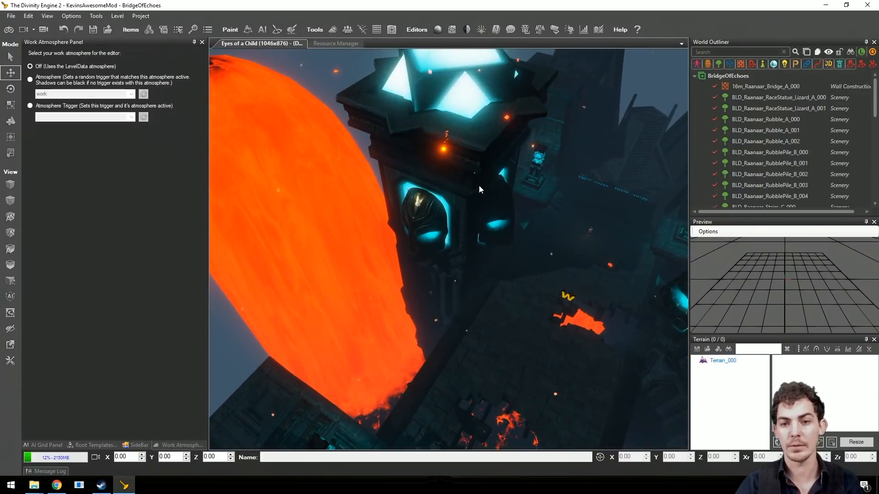
pyautogui.press('d')
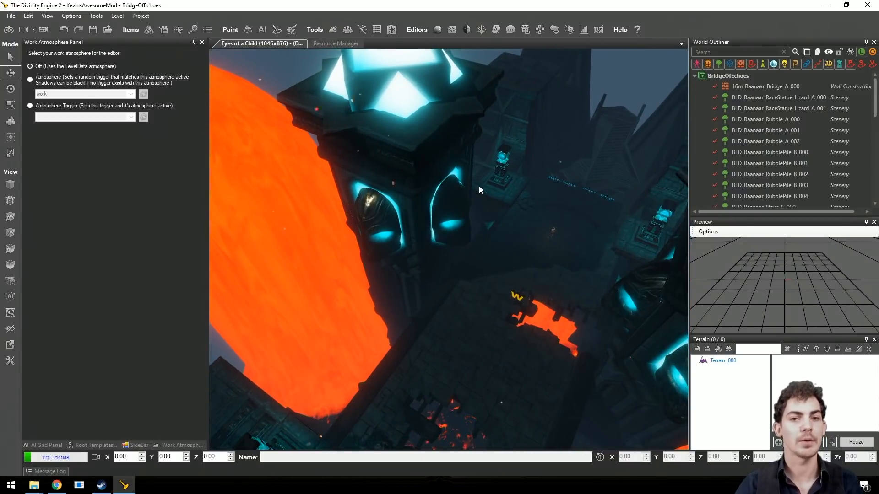
# Step: Select LightProbe_000 and render it so the bridge and towers pick up the surrounding lava light
pyautogui.moveTo(479, 185); pyautogui.dragTo(463, 180, button='right')
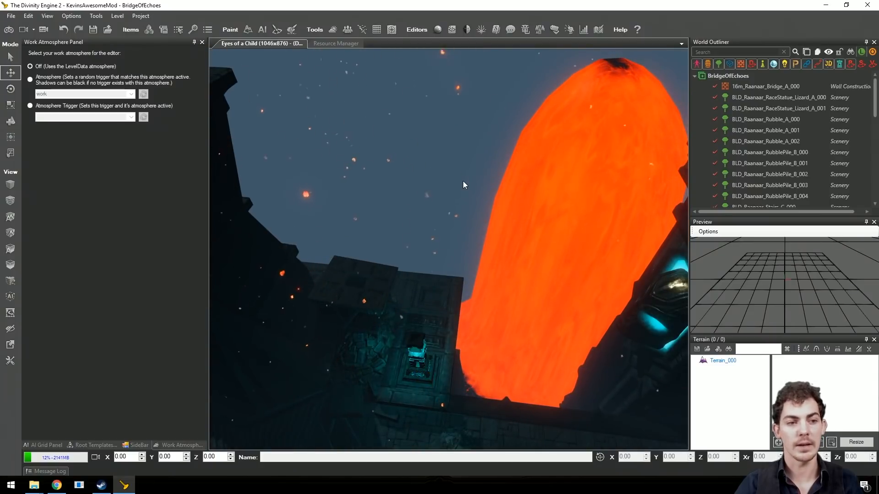
pyautogui.moveTo(462, 180); pyautogui.dragTo(347, 276, button='right')
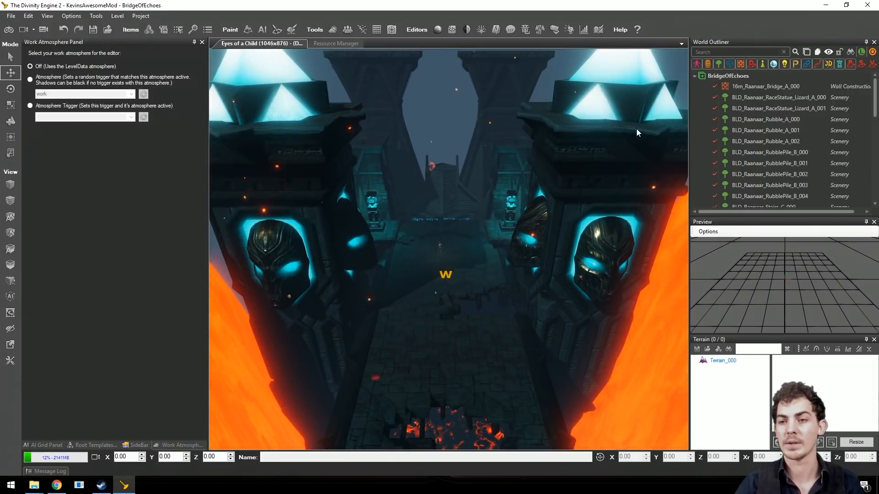
pyautogui.click(773, 64)
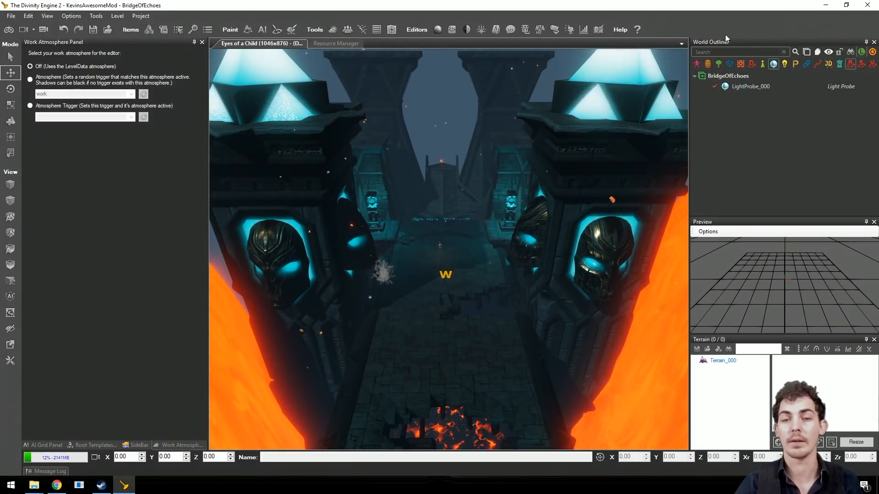
pyautogui.click(765, 87)
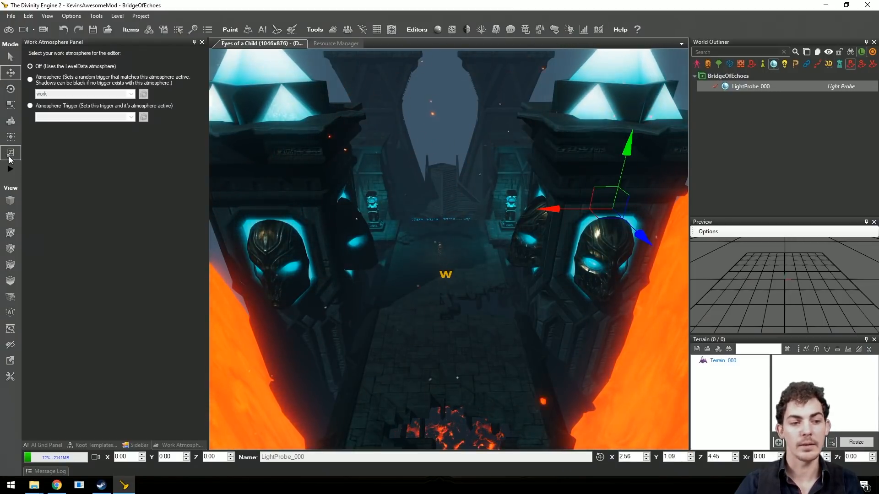
pyautogui.click(13, 172)
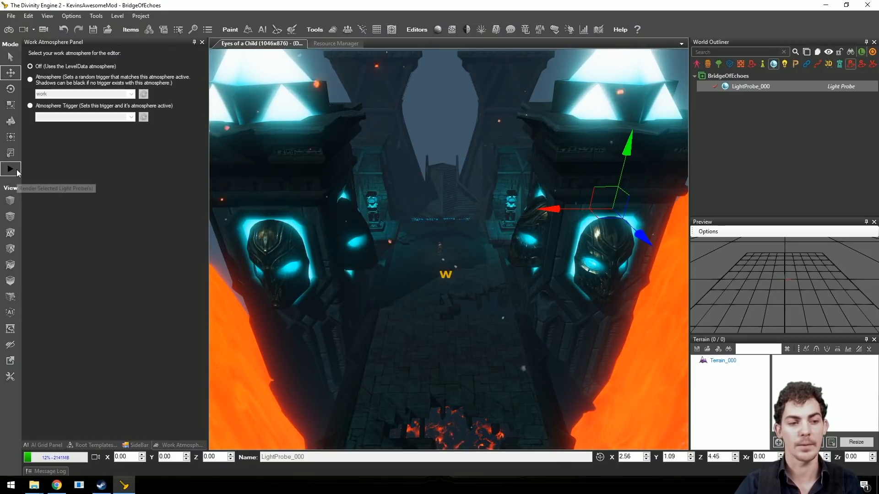
pyautogui.click(17, 173)
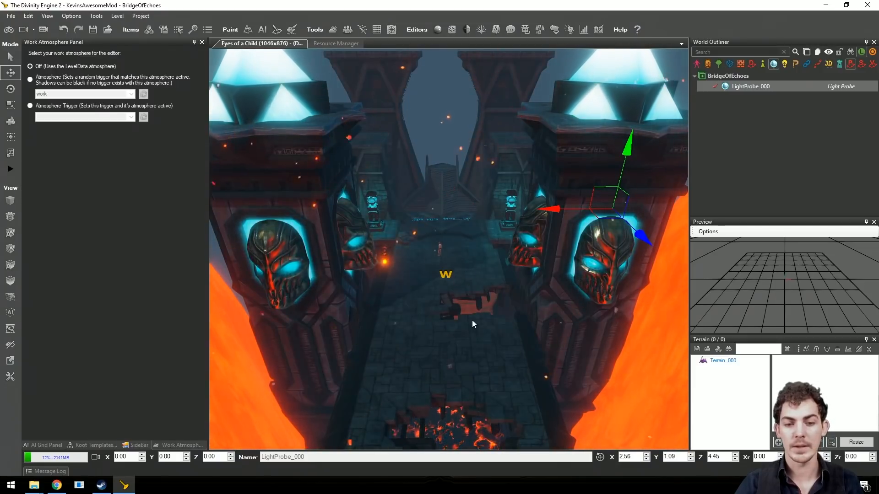
# Step: Move LightProbe_000 beside the bridge to about X 12.97, Y -1.79, Z 34.95 and render it again
pyautogui.moveTo(473, 324); pyautogui.dragTo(349, 284, button='right')
pyautogui.scroll(5, 449, 273)
pyautogui.scroll(-5, 449, 272)
pyautogui.moveTo(493, 214); pyautogui.dragTo(443, 196, button='right')
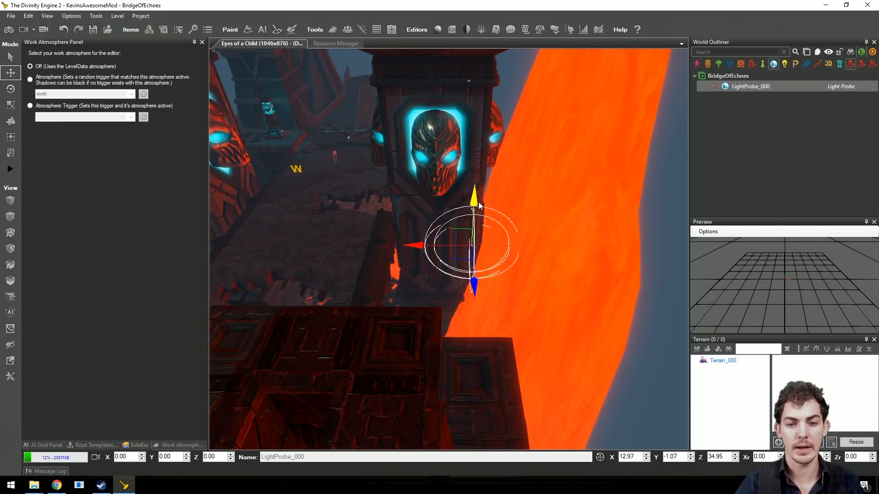
pyautogui.moveTo(479, 218); pyautogui.dragTo(429, 152, button='right')
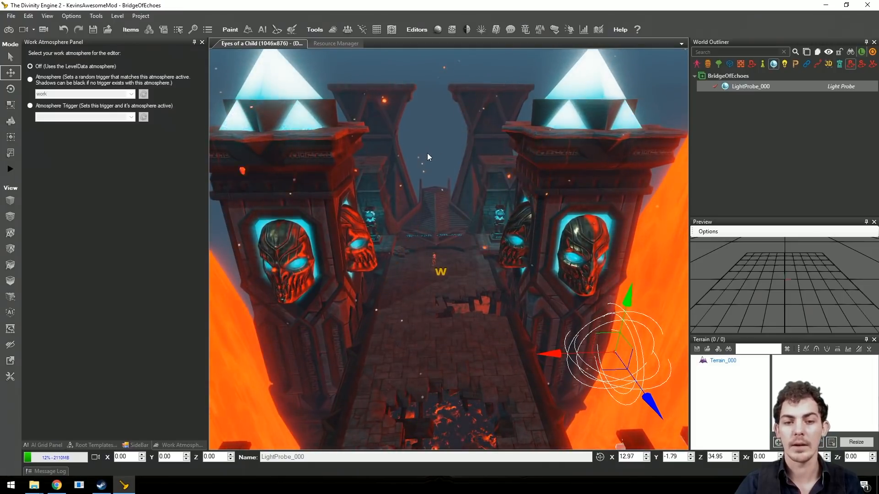
pyautogui.moveTo(449, 216); pyautogui.dragTo(339, 146, button='right')
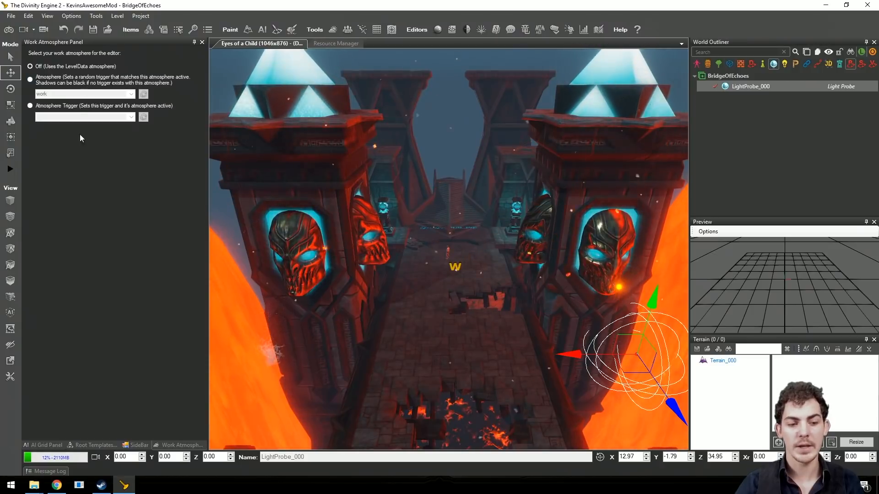
# Step: Filter the root templates to lights only and search them for "blue"
pyautogui.click(94, 445)
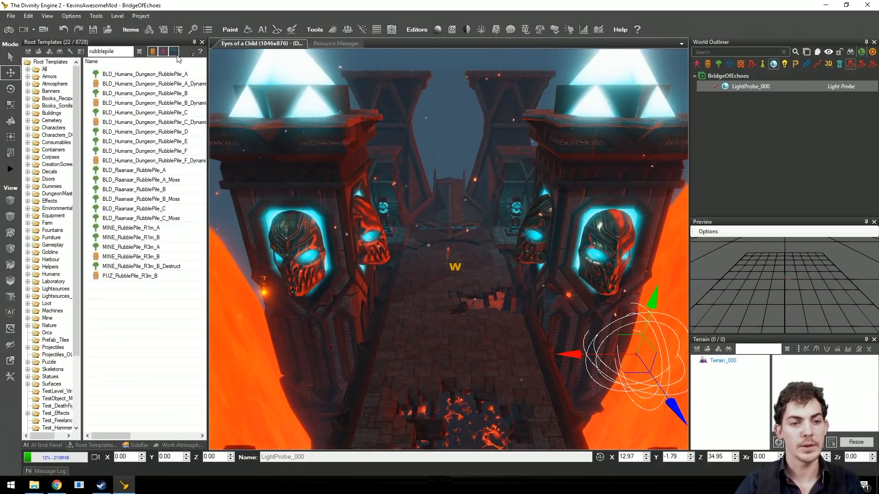
pyautogui.click(192, 54)
pyautogui.click(116, 64)
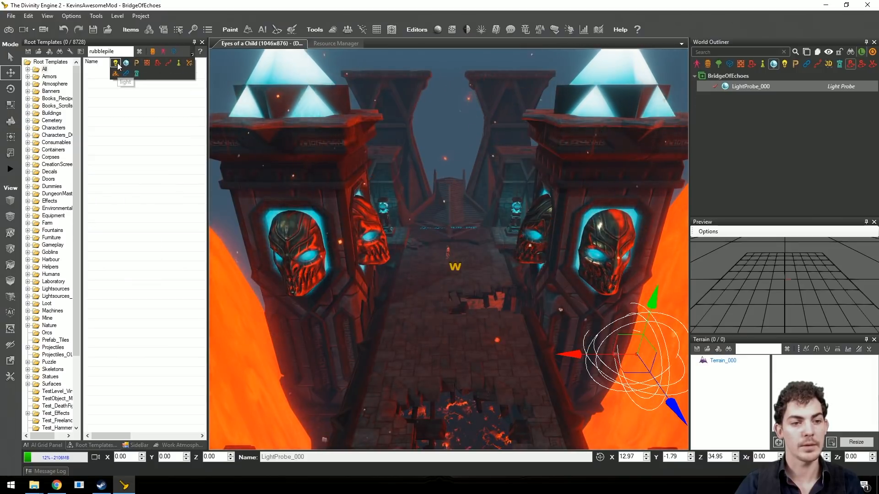
pyautogui.click(122, 123)
pyautogui.click(139, 52)
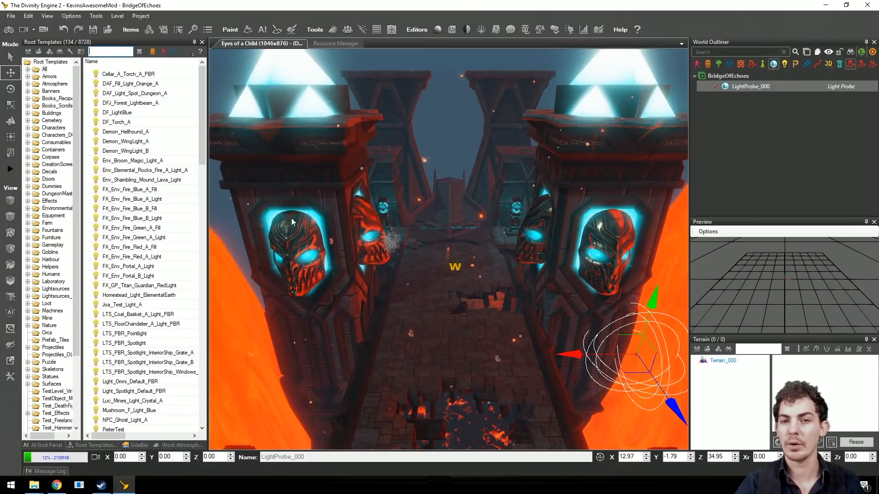
pyautogui.write('blue')
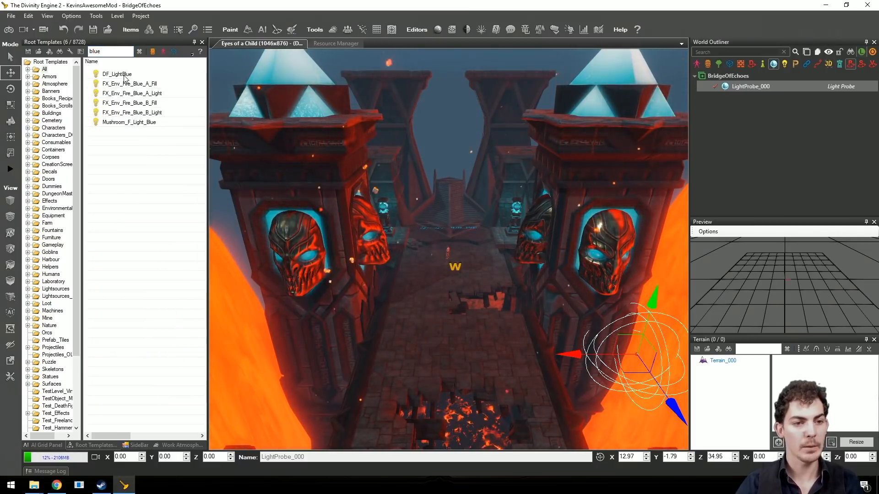
# Step: Place a DF_LightBlue light on the bridge deck and move it between the towers to about X 30.14, Y 12.78, Z 28.34
pyautogui.click(124, 76)
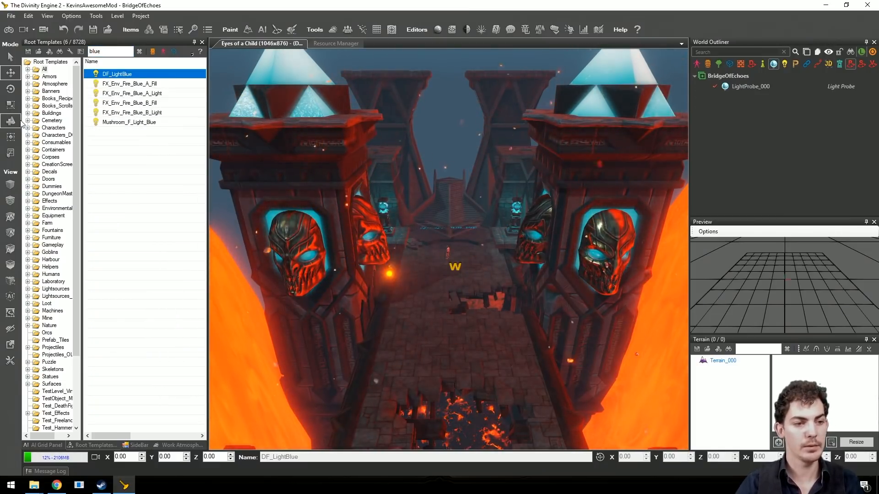
pyautogui.click(441, 301)
pyautogui.press('w')
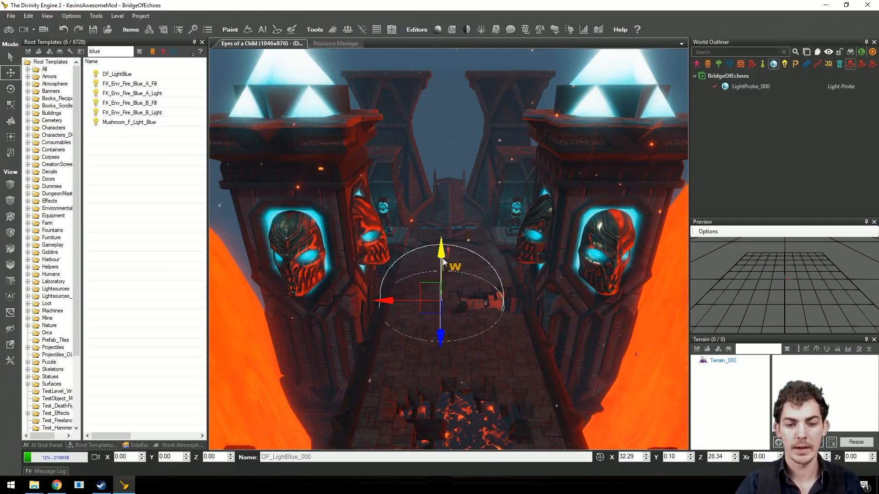
pyautogui.moveTo(448, 226); pyautogui.dragTo(448, 135)
pyautogui.moveTo(384, 196); pyautogui.dragTo(406, 194)
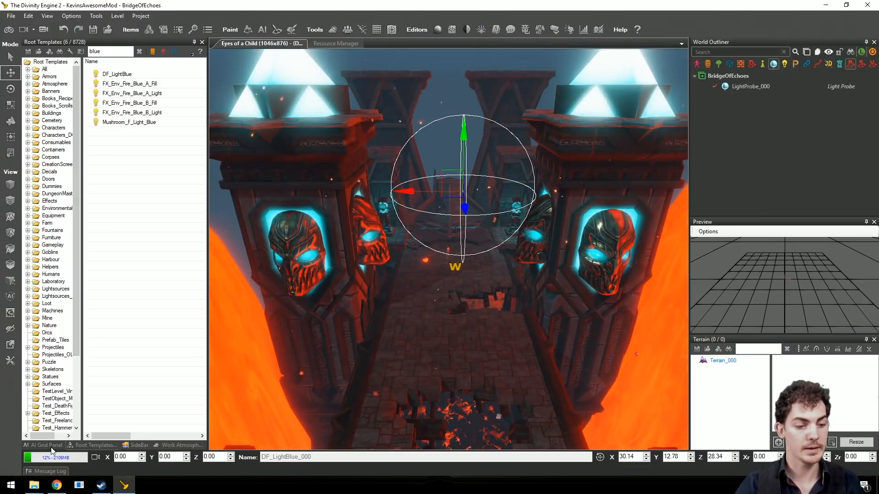
# Step: Show the blue light's properties and set its light intensity to 2000
pyautogui.click(137, 446)
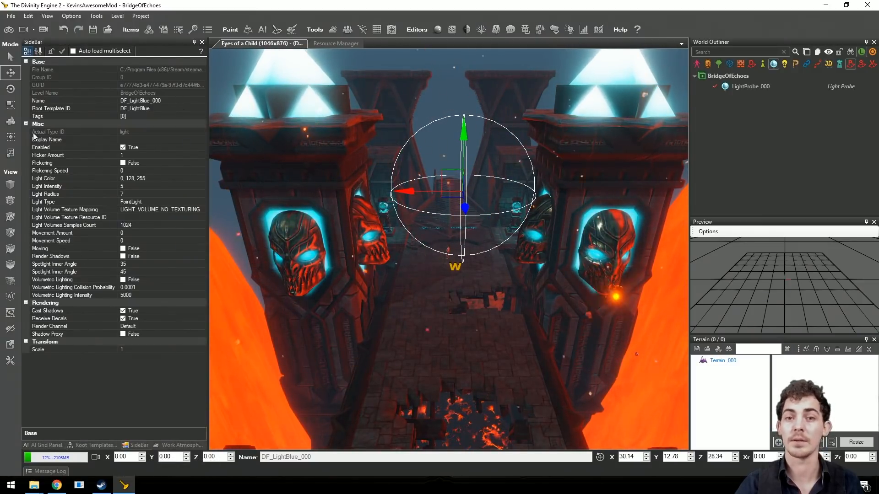
pyautogui.scroll(3, 383, 228)
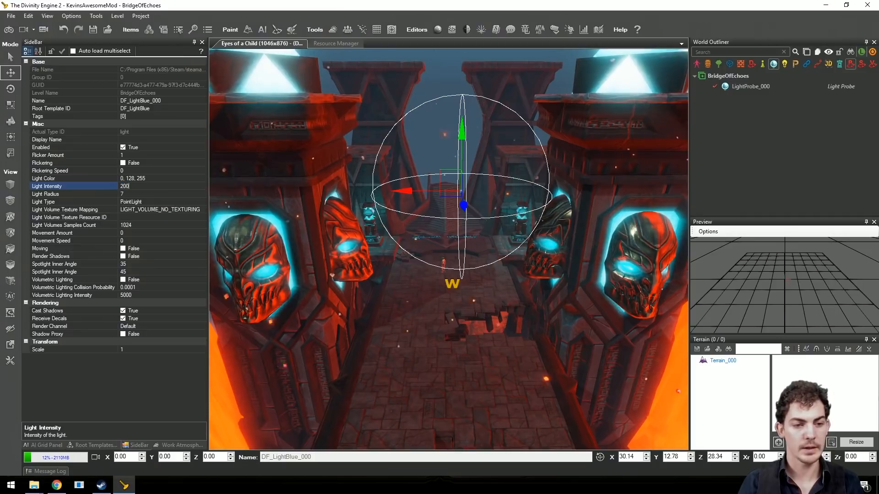
pyautogui.click(137, 188)
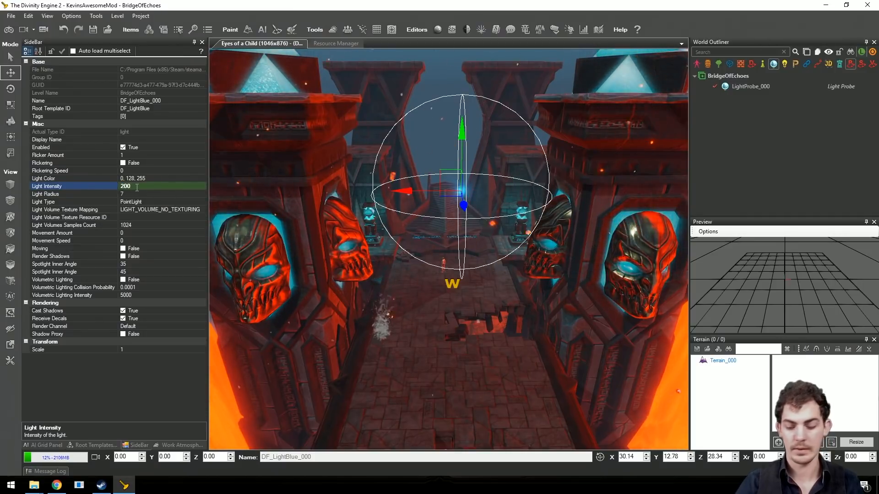
pyautogui.write('0')
pyautogui.press('Tab')
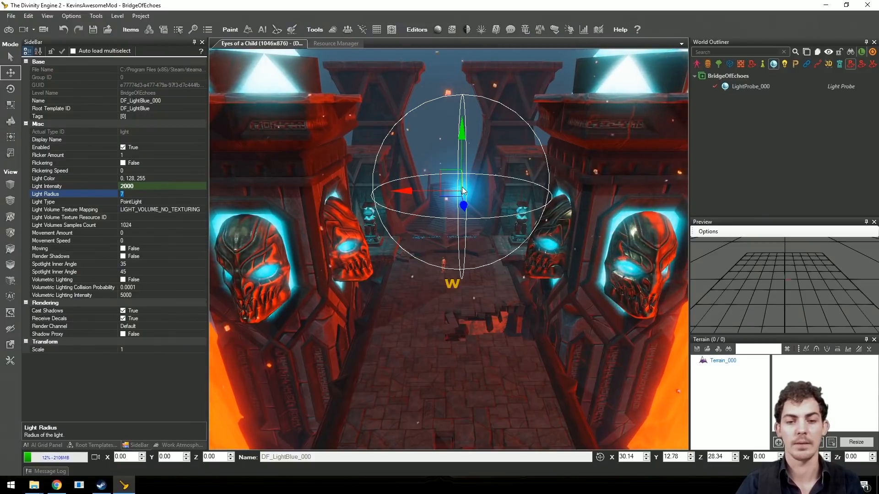
# Step: Edit the blue light's shape bounds to enlarge its radius to about 22.9
pyautogui.moveTo(462, 191); pyautogui.dragTo(465, 153, button='middle')
pyautogui.scroll(-3, 471, 186)
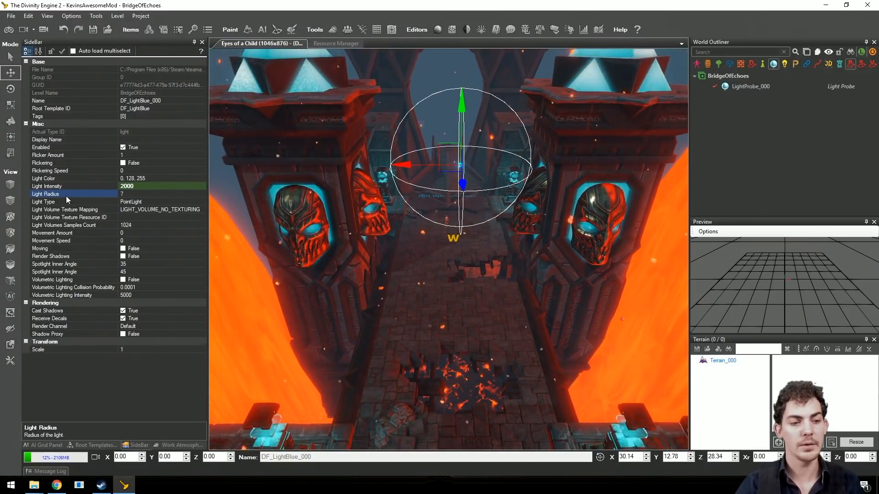
pyautogui.click(13, 141)
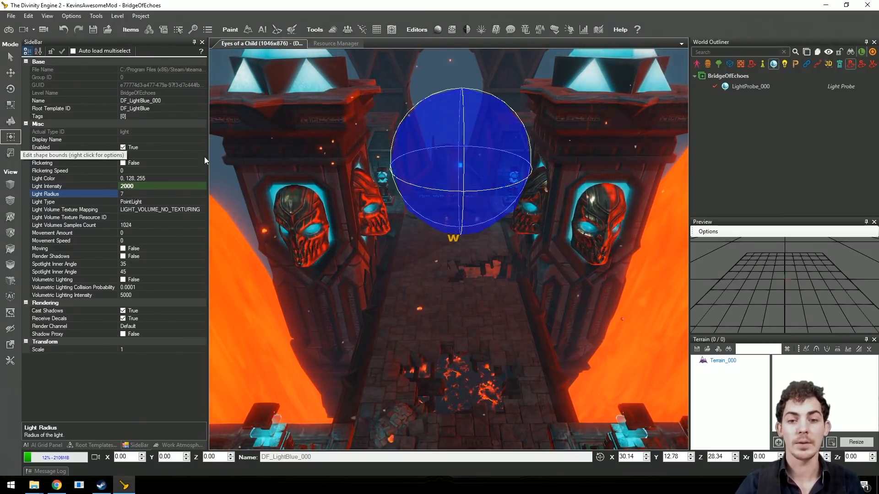
pyautogui.moveTo(477, 170); pyautogui.dragTo(699, 180)
pyautogui.moveTo(448, 172); pyautogui.dragTo(480, 184, button='middle')
pyautogui.moveTo(502, 181); pyautogui.dragTo(588, 193)
# Step: Move the blue light above the bridge deck to about X 31.94, Y 10.24, Z 31.18
pyautogui.press('2')
pyautogui.moveTo(442, 133); pyautogui.dragTo(440, 153)
pyautogui.moveTo(440, 155); pyautogui.dragTo(432, 190, button='middle')
pyautogui.moveTo(432, 190); pyautogui.dragTo(419, 212)
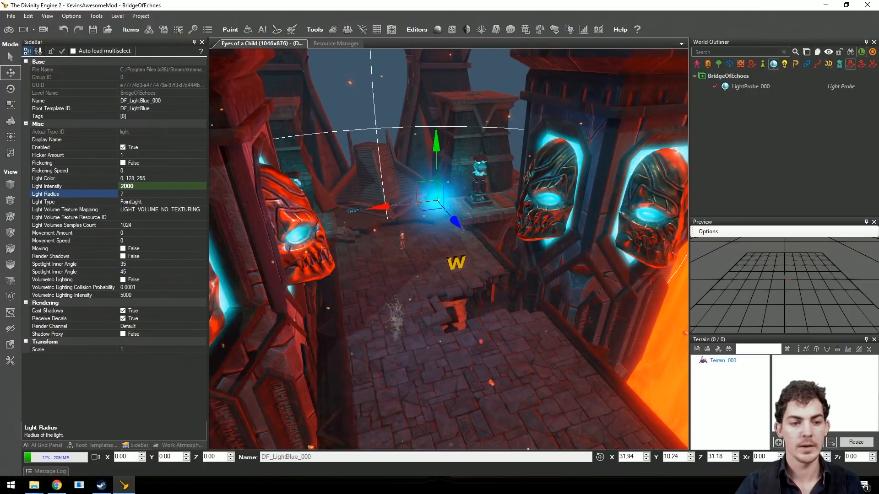
pyautogui.moveTo(419, 211); pyautogui.dragTo(128, 188, button='middle')
pyautogui.doubleClick(129, 188)
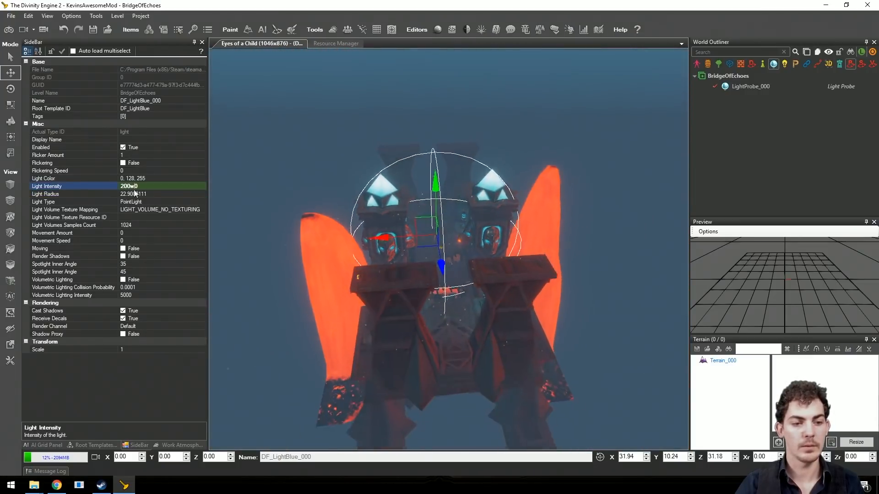
pyautogui.write('w')
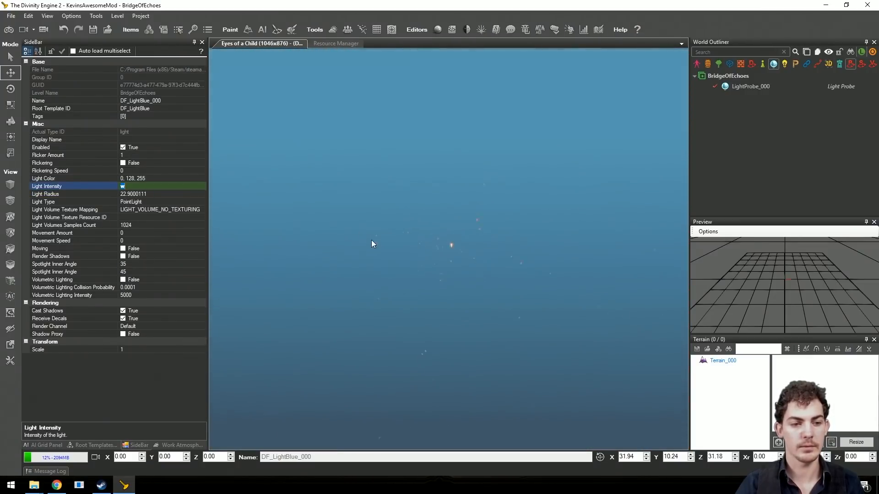
pyautogui.moveTo(128, 187); pyautogui.dragTo(105, 185)
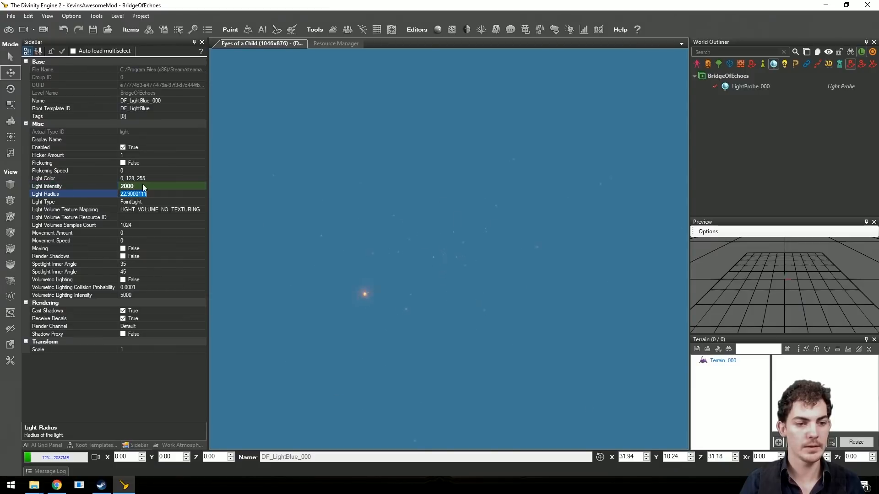
pyautogui.doubleClick(773, 87)
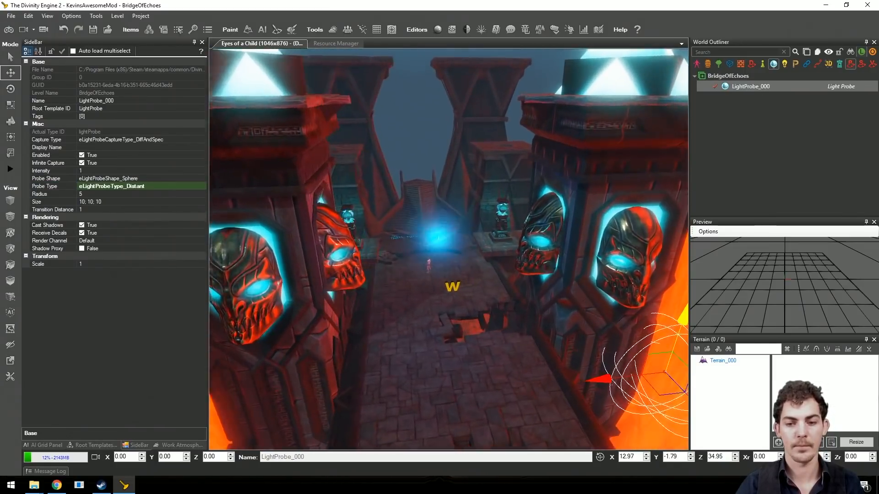
# Step: Set the blue light's intensity to 3000 and raise it to about X 31.10, Y 13.74, Z 31.21
pyautogui.click(459, 227)
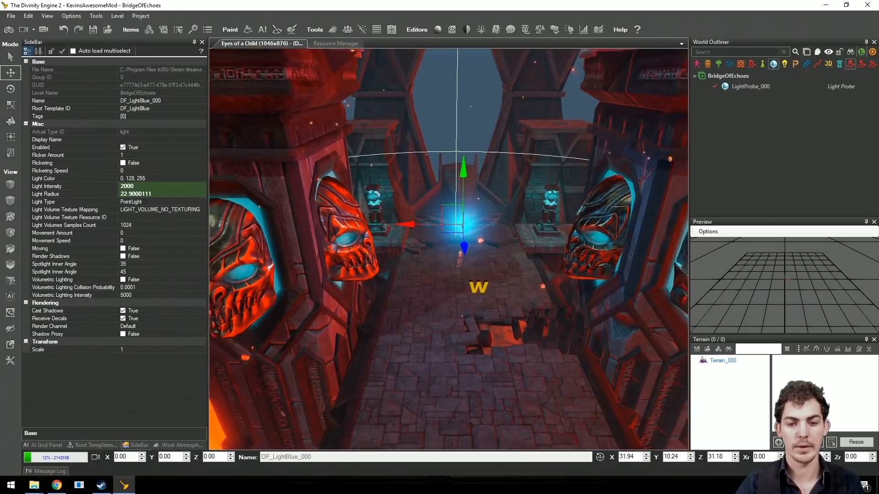
pyautogui.scroll(-3, 479, 235)
pyautogui.click(122, 185)
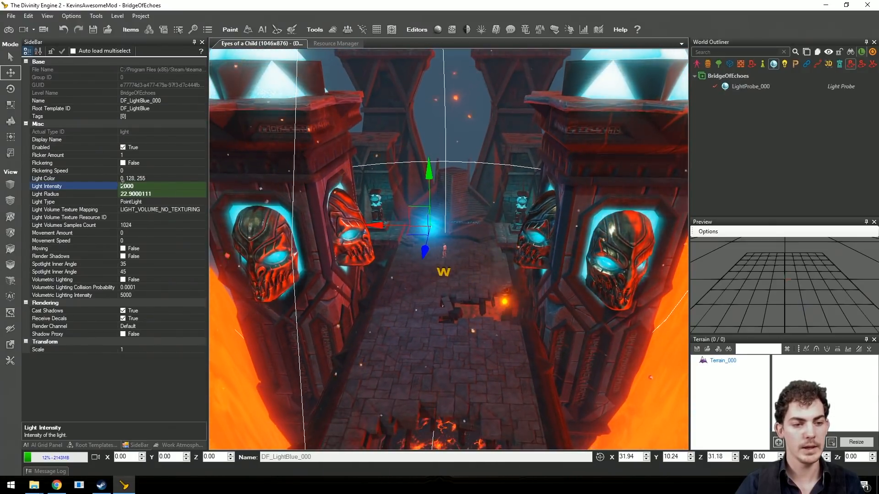
pyautogui.press('Tab')
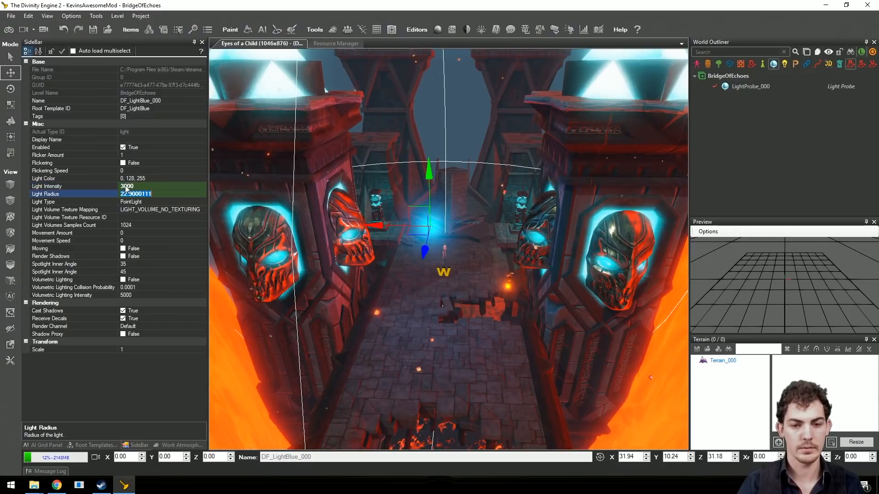
pyautogui.moveTo(453, 167); pyautogui.dragTo(458, 126)
pyautogui.moveTo(429, 185); pyautogui.dragTo(439, 184)
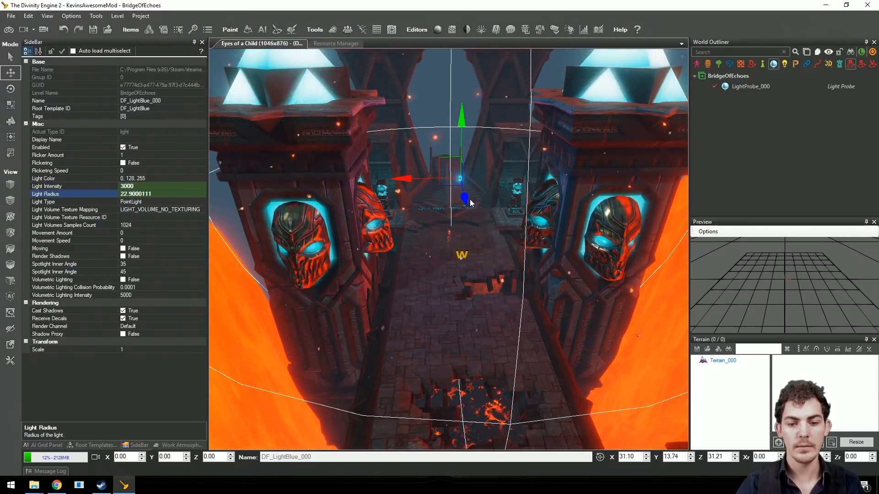
# Step: Reposition LightProbe_000 lower and closer to the side platform above the lava, and reselect the blue light
pyautogui.moveTo(439, 184); pyautogui.dragTo(507, 249, button='right')
pyautogui.click(750, 86)
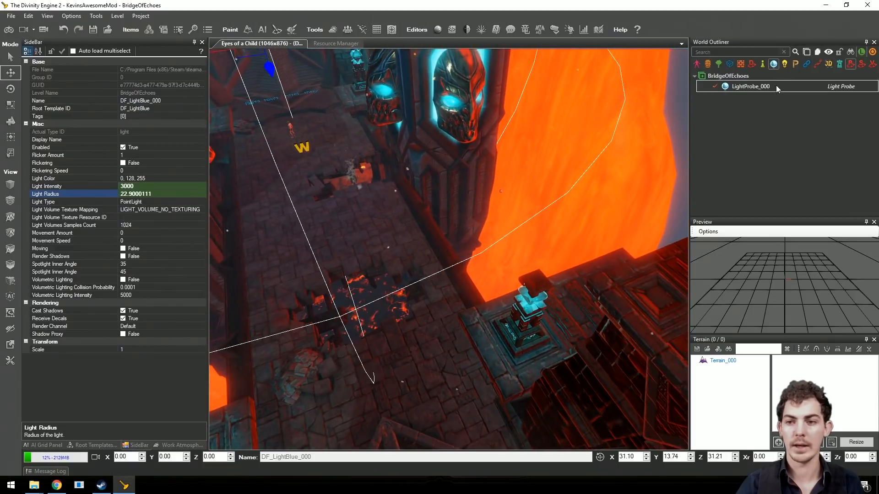
pyautogui.moveTo(574, 157); pyautogui.dragTo(572, 260, button='right')
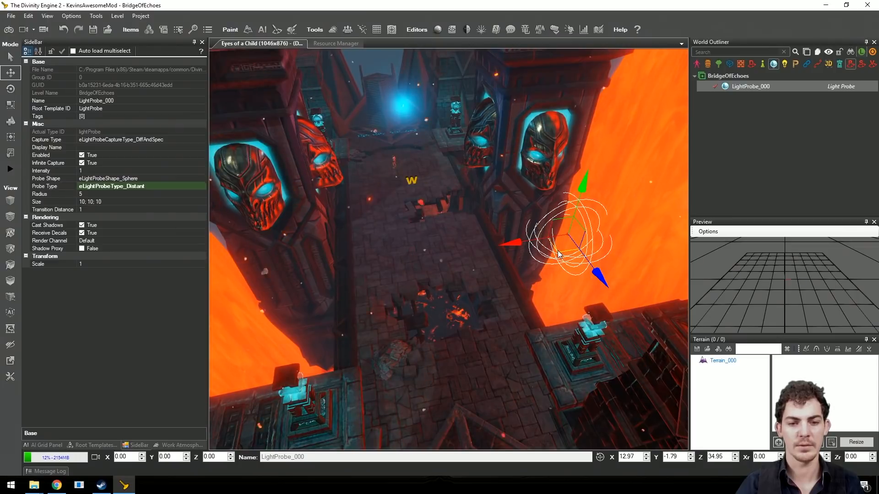
pyautogui.moveTo(558, 254); pyautogui.dragTo(557, 241)
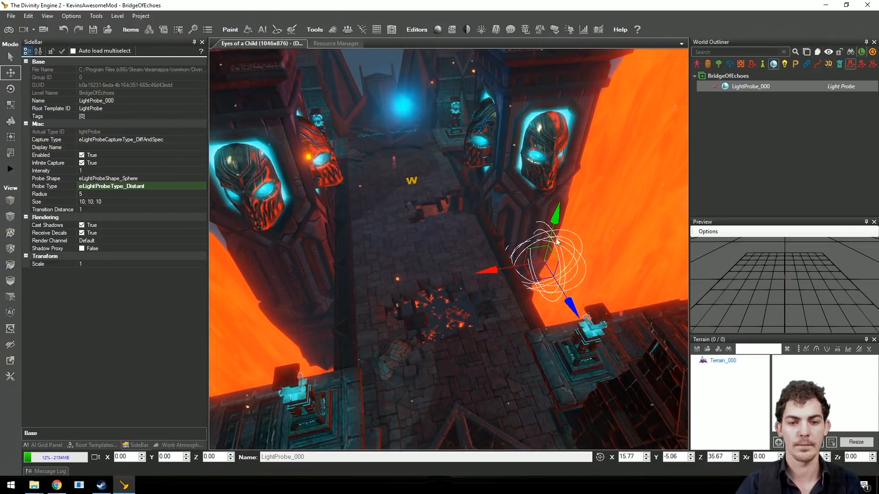
pyautogui.moveTo(535, 279); pyautogui.dragTo(531, 266)
pyautogui.moveTo(531, 265); pyautogui.dragTo(516, 237, button='right')
pyautogui.scroll(2, 515, 238)
pyautogui.click(465, 198)
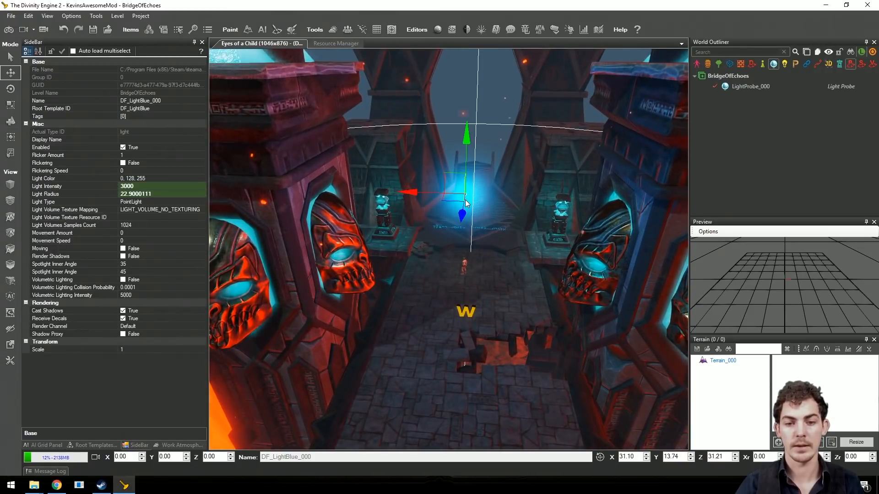
# Step: Duplicate the blue light and place the copy beyond the bridge's far end at about X 31.10, Y 18.90, Z -12.84
pyautogui.moveTo(465, 200); pyautogui.dragTo(494, 224, button='right')
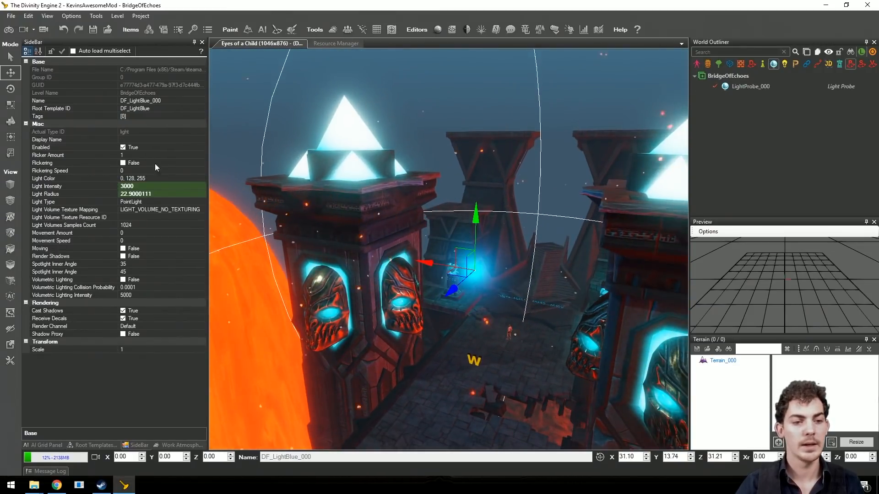
pyautogui.moveTo(285, 209); pyautogui.dragTo(307, 215, button='right')
pyautogui.scroll(-3, 485, 199)
pyautogui.moveTo(484, 198); pyautogui.dragTo(489, 253, button='right')
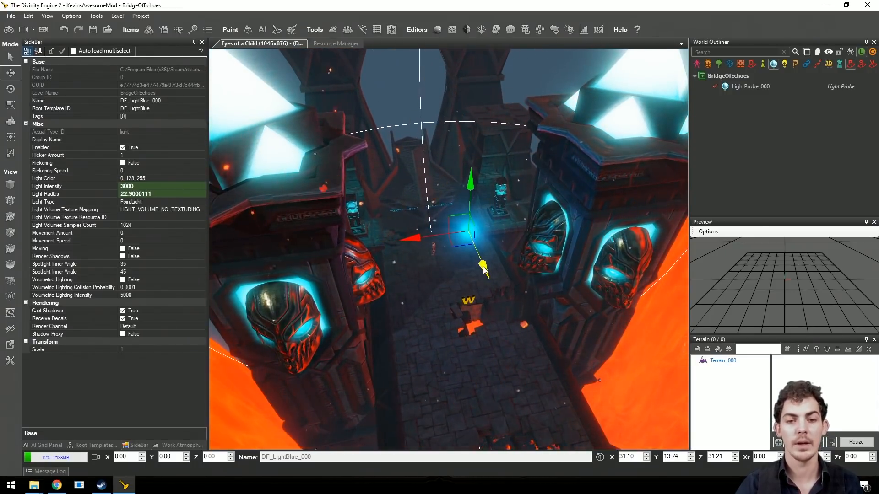
pyautogui.moveTo(483, 269); pyautogui.dragTo(427, 112)
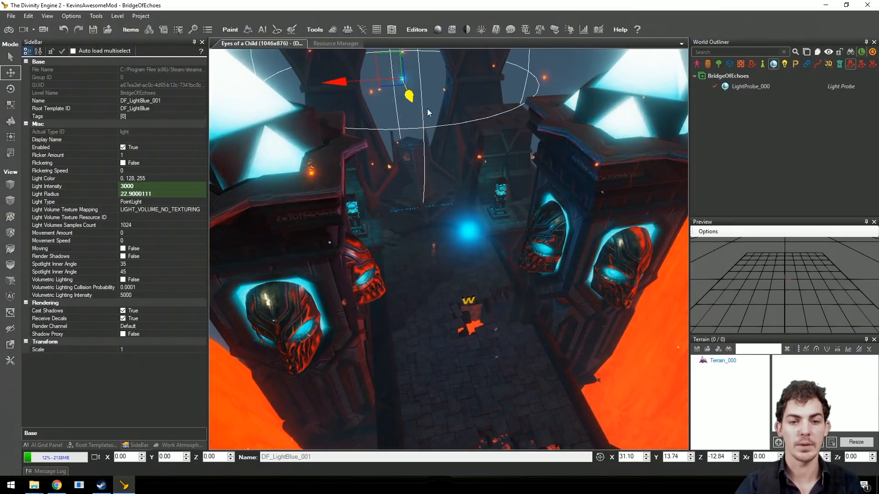
pyautogui.moveTo(428, 112); pyautogui.dragTo(427, 130, button='right')
pyautogui.moveTo(388, 97); pyautogui.dragTo(389, 78)
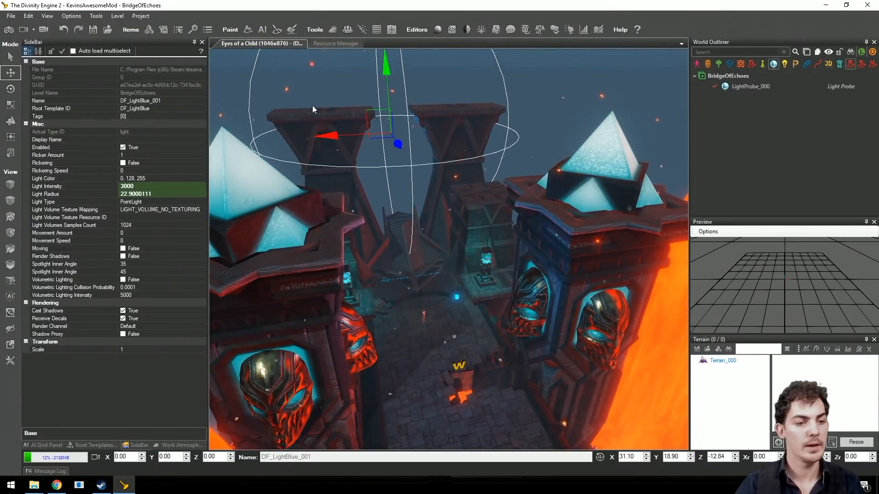
# Step: Change the duplicated blue light's type to SpotLight and rotate it about 31.76 degrees around X, down towards the bridge
pyautogui.click(145, 201)
pyautogui.click(202, 202)
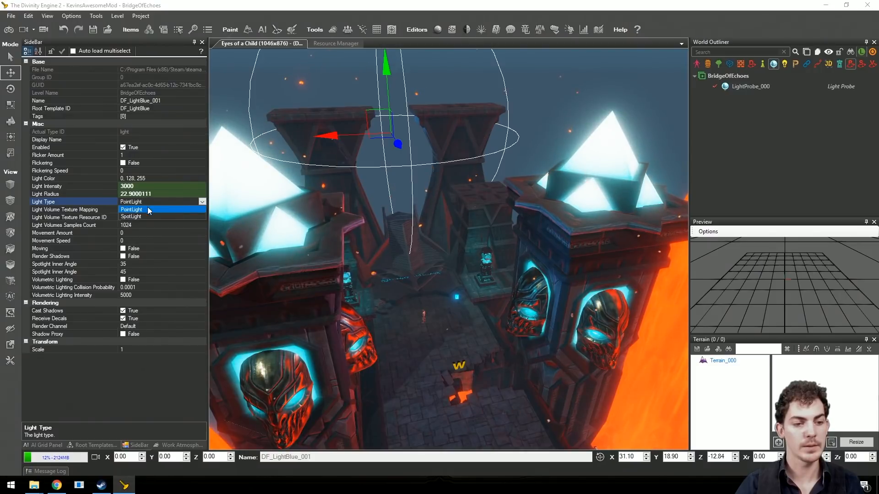
pyautogui.click(144, 217)
pyautogui.moveTo(449, 192); pyautogui.dragTo(496, 213, button='right')
pyautogui.press('e')
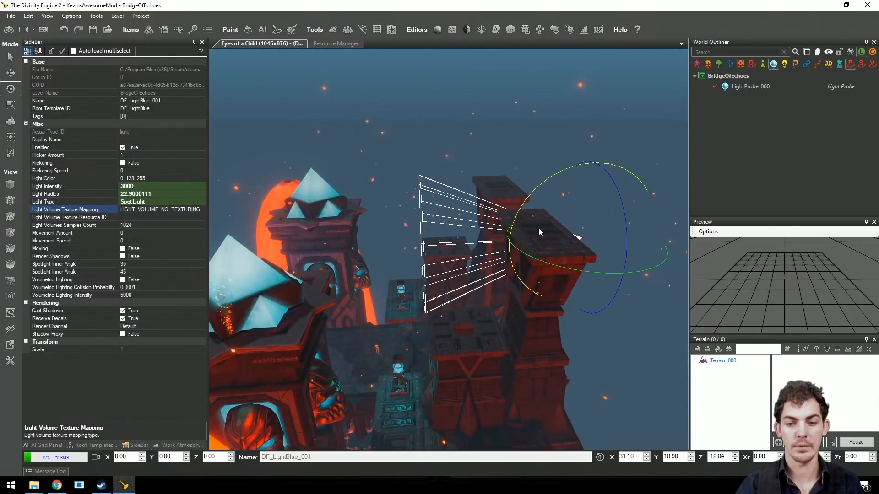
pyautogui.moveTo(544, 191); pyautogui.dragTo(524, 224)
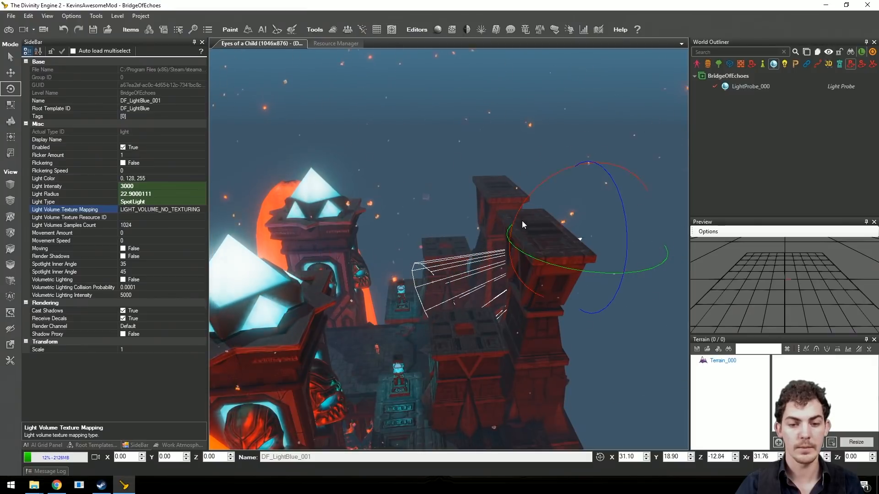
pyautogui.moveTo(521, 221); pyautogui.dragTo(516, 220, button='right')
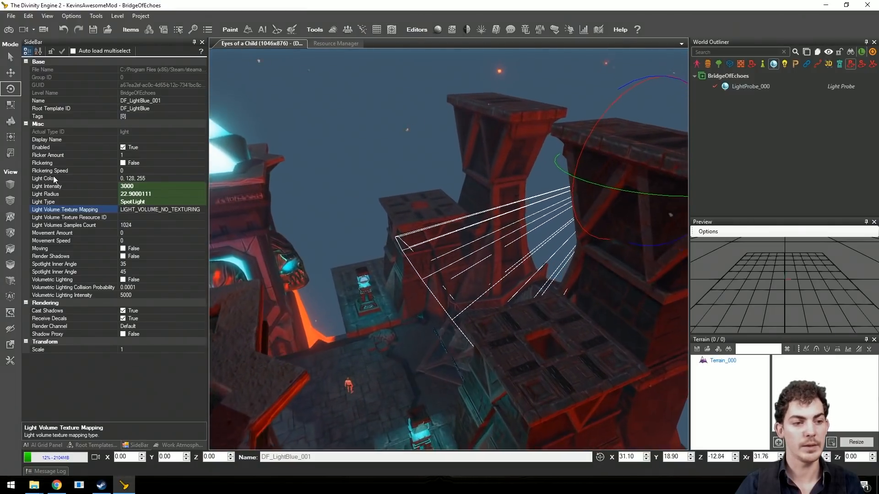
# Step: Edit the spotlight's shape bounds to extend its cone over the bridge, giving it a radius of about 37
pyautogui.click(11, 137)
pyautogui.moveTo(446, 281); pyautogui.dragTo(355, 376)
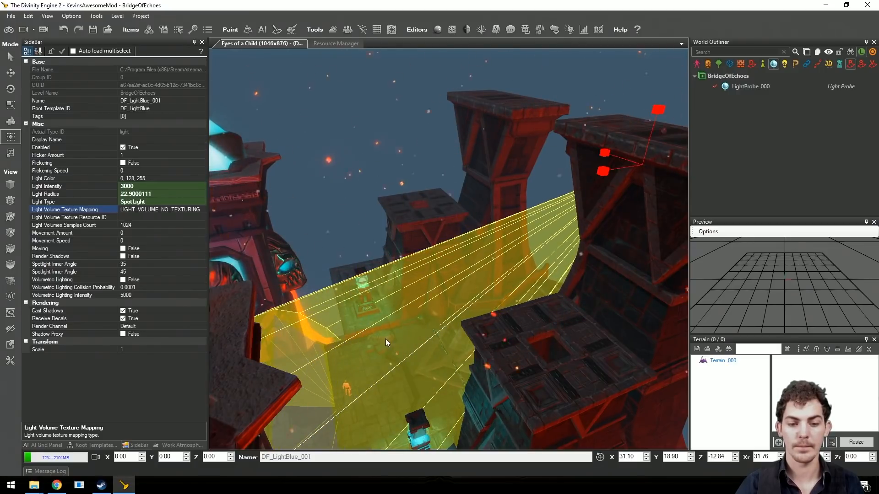
pyautogui.moveTo(386, 339); pyautogui.dragTo(374, 333, button='right')
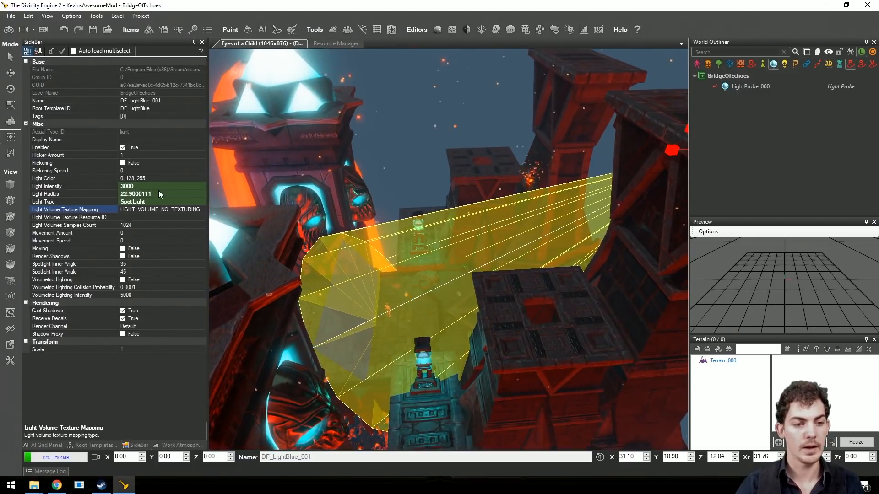
pyautogui.moveTo(426, 201); pyautogui.dragTo(513, 172, button='right')
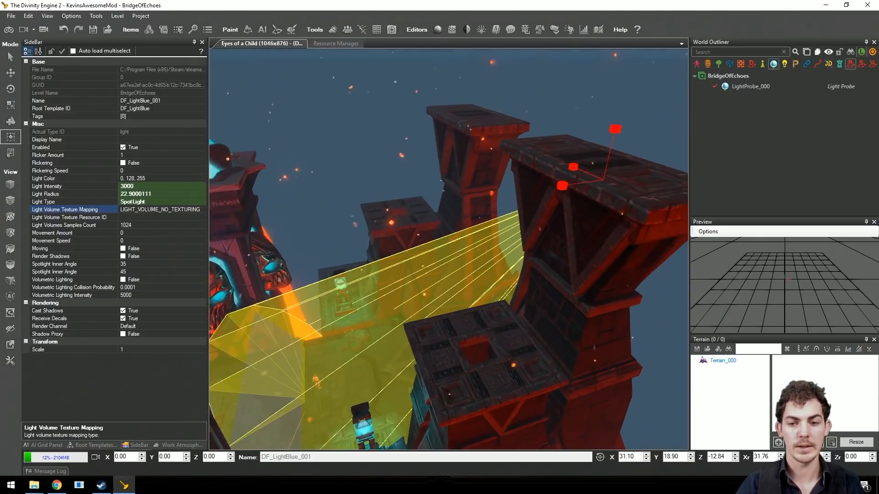
# Step: Raise the spotlight above the far towers and move it back to about X 31.11, Y 24.05, Z -14.30
pyautogui.press('w')
pyautogui.moveTo(614, 120); pyautogui.dragTo(631, 69)
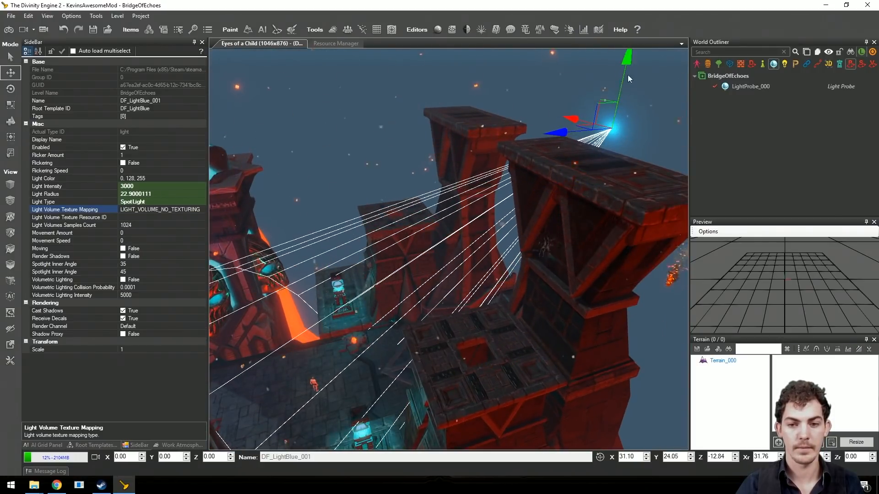
pyautogui.moveTo(585, 130)
pyautogui.mouseDown()
pyautogui.moveTo(597, 125)
pyautogui.moveTo(594, 132)
pyautogui.mouseUp()
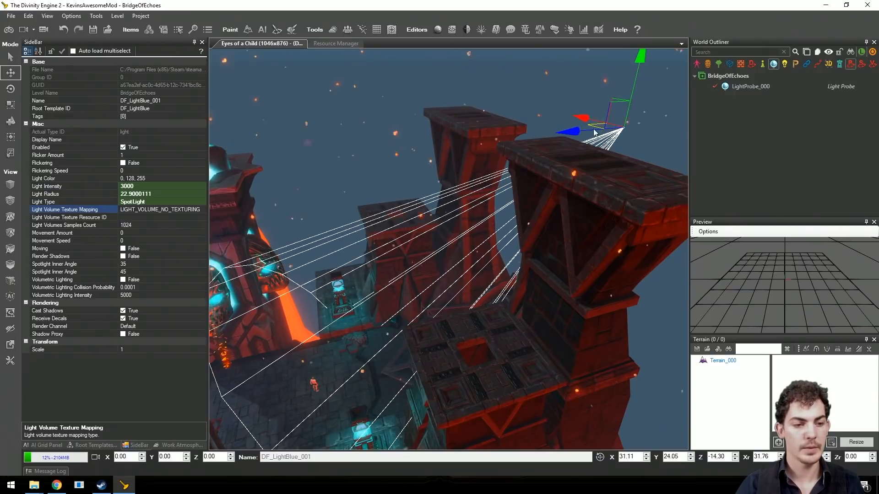
# Step: Enable volumetric lighting on the spotlight and set its light intensity to 25
pyautogui.click(150, 278)
pyautogui.moveTo(366, 247); pyautogui.dragTo(235, 197, button='right')
pyautogui.click(132, 194)
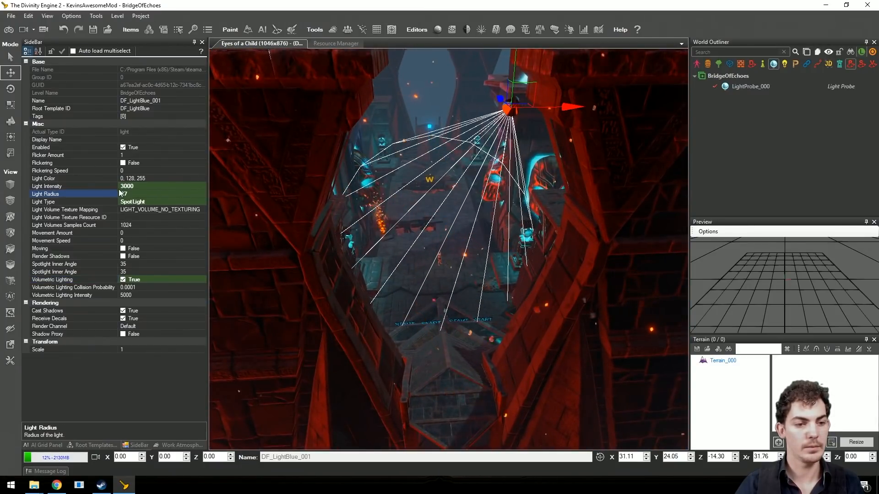
pyautogui.click(124, 186)
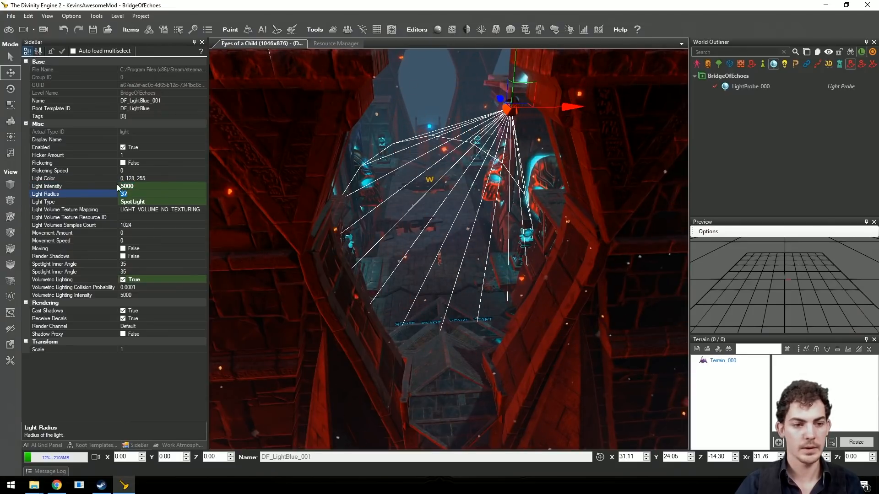
pyautogui.write('25')
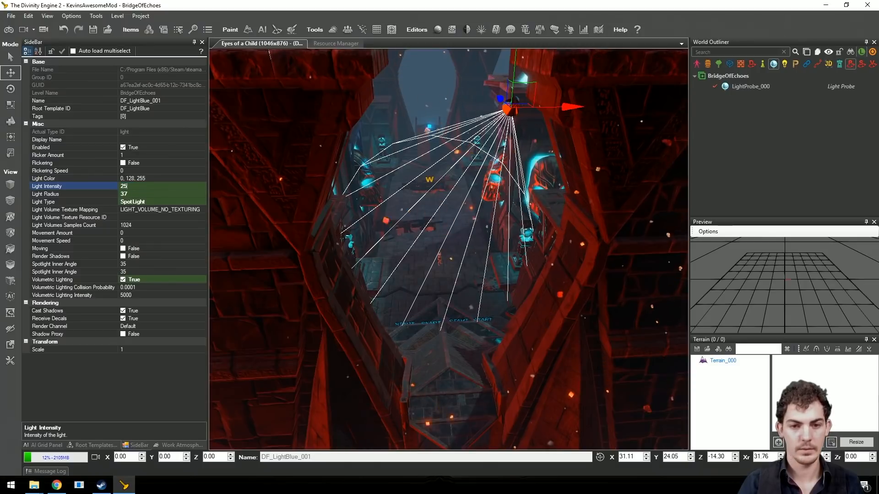
pyautogui.click(111, 191)
# Step: Turn on shadow rendering for the spotlight and set its light intensity to 15
pyautogui.moveTo(448, 249); pyautogui.dragTo(412, 137, button='middle')
pyautogui.click(590, 138)
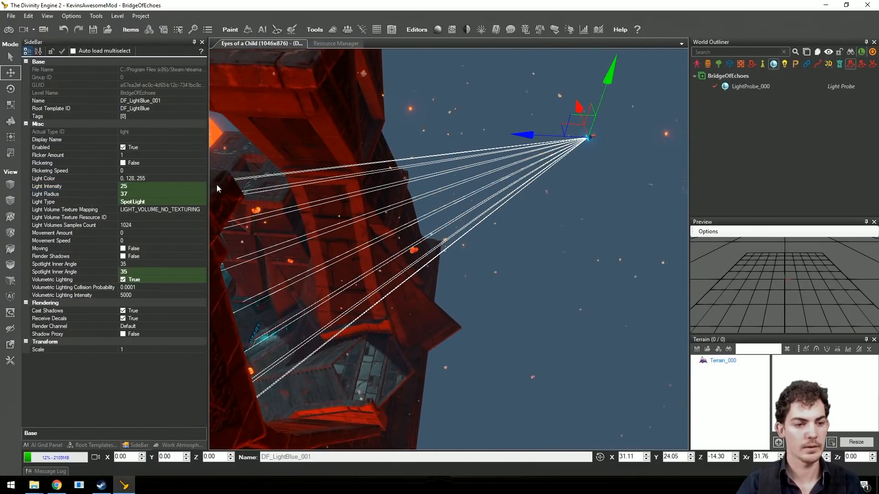
pyautogui.click(137, 194)
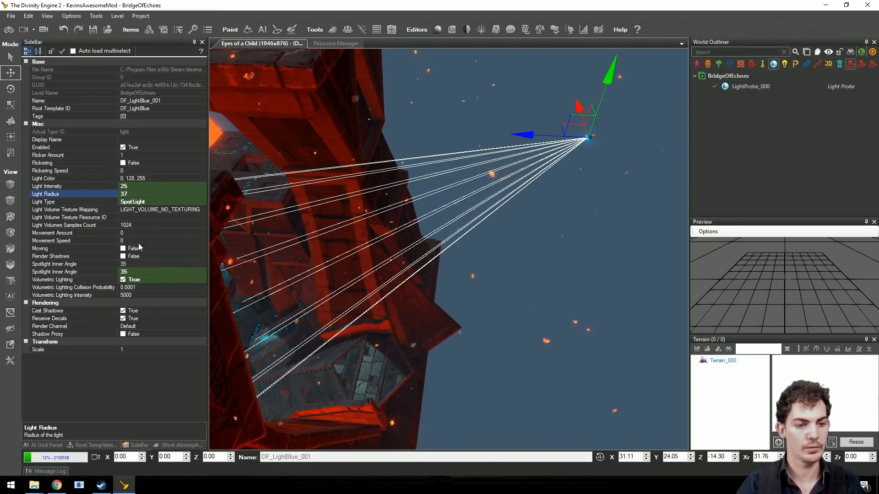
pyautogui.click(123, 256)
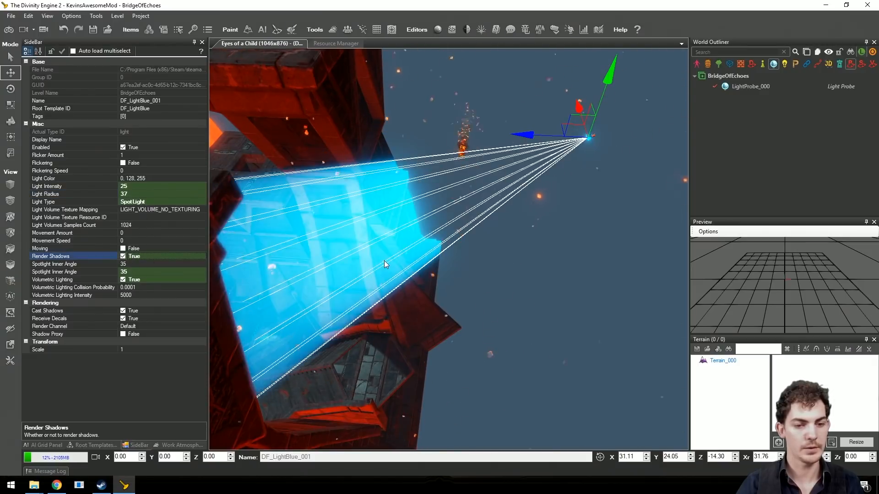
pyautogui.moveTo(383, 260); pyautogui.dragTo(378, 279, button='middle')
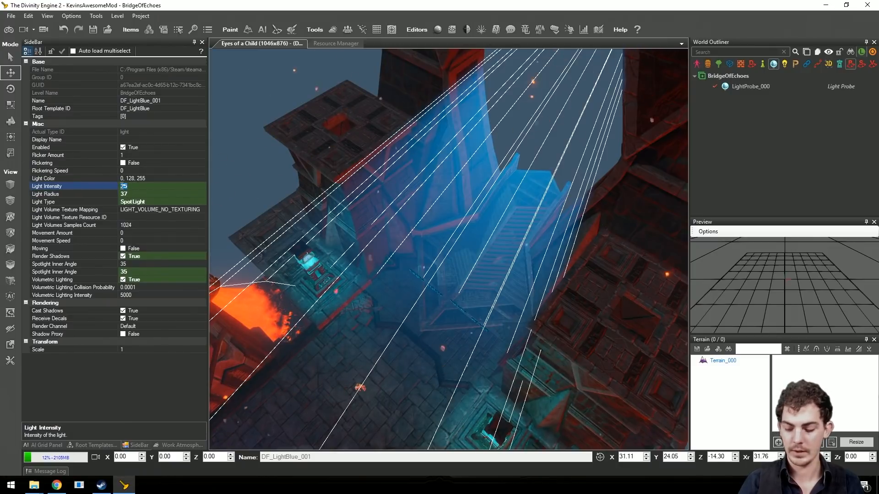
pyautogui.click(123, 193)
pyautogui.moveTo(499, 201); pyautogui.dragTo(612, 202, button='middle')
pyautogui.click(502, 161)
pyautogui.click(478, 168)
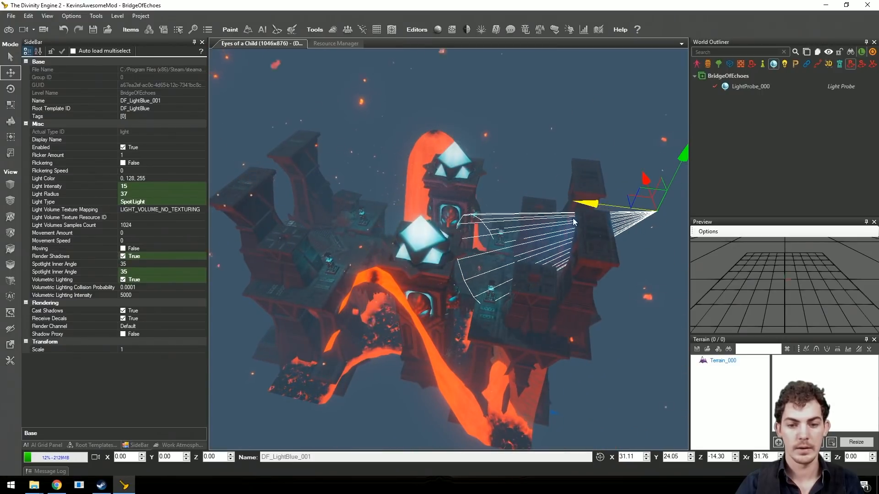
# Step: Enlarge the spotlight's shape bounds to a radius of about 51.5 and a cone angle of about 37.5
pyautogui.click(10, 137)
pyautogui.moveTo(476, 263); pyautogui.dragTo(383, 291)
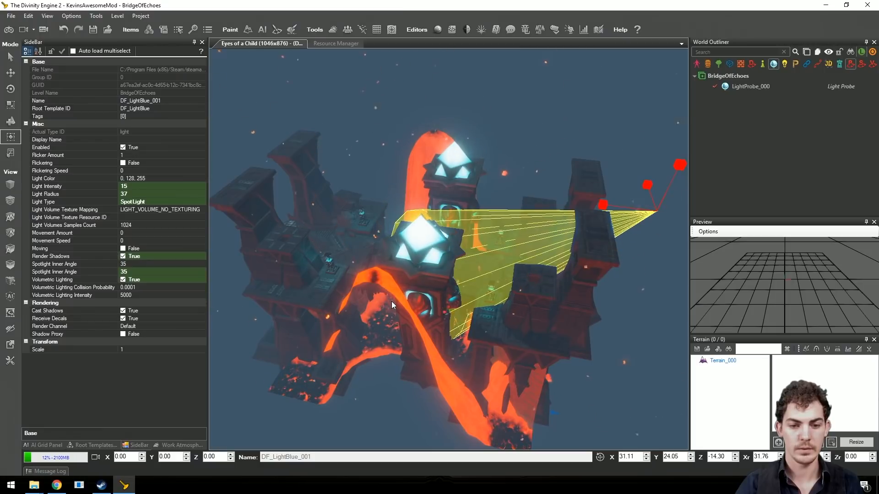
pyautogui.moveTo(383, 301); pyautogui.dragTo(422, 286, button='middle')
# Step: Duplicate the spotlight to the bridge's opposite end, turn the copy to face the bridge and move it farther outward
pyautogui.press('w')
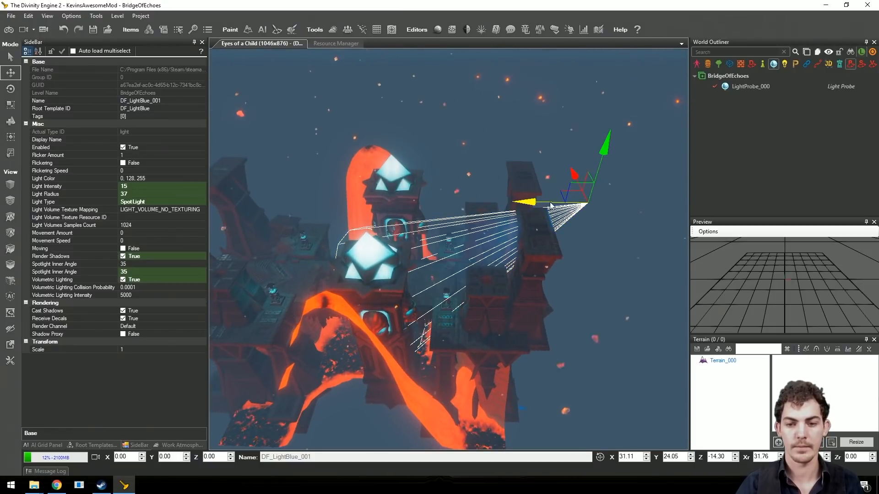
pyautogui.keyDown('shift'); pyautogui.moveTo(525, 203); pyautogui.dragTo(216, 228); pyautogui.keyUp('shift')
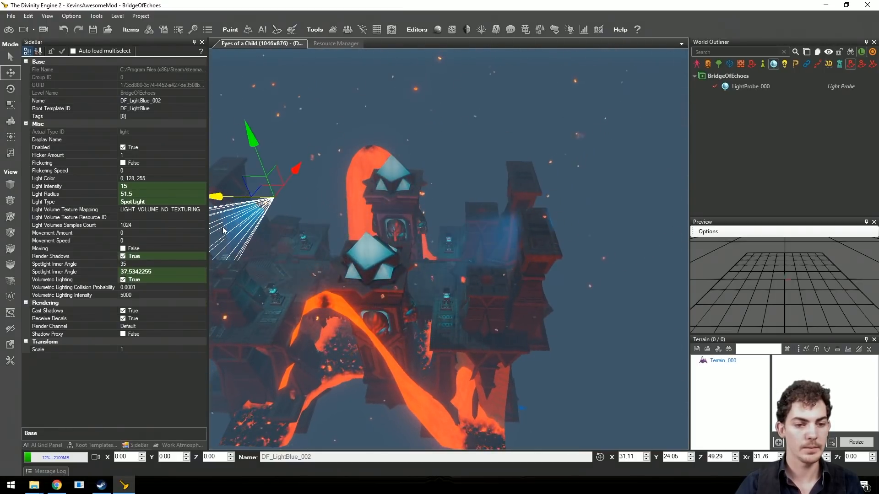
pyautogui.moveTo(215, 228); pyautogui.dragTo(443, 206, button='middle')
pyautogui.moveTo(443, 205); pyautogui.dragTo(363, 204)
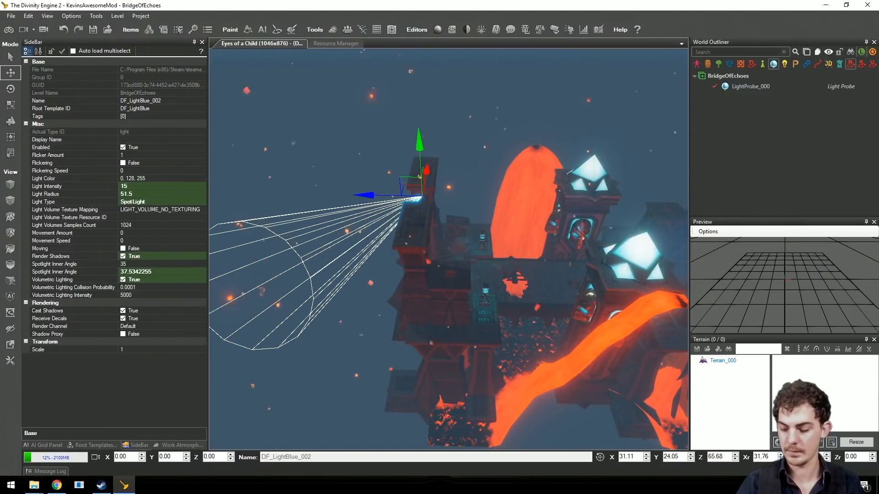
pyautogui.press('Return')
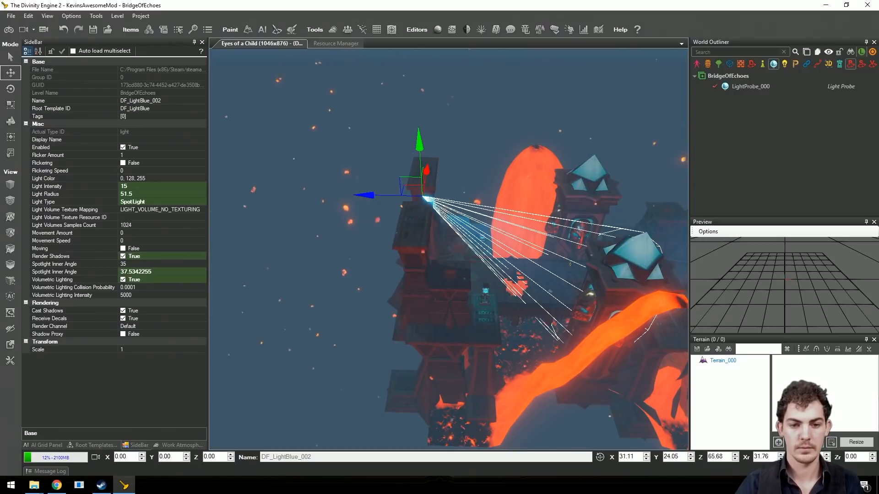
pyautogui.moveTo(364, 197); pyautogui.dragTo(273, 203)
# Step: Deselect the light and examine the volumetric blue lighting along the bridge and around the towers
pyautogui.moveTo(437, 243); pyautogui.dragTo(476, 205, button='right')
pyautogui.press('w')
pyautogui.press('s')
pyautogui.press('w')
pyautogui.press('w')
pyautogui.press('s')
pyautogui.press('d')
pyautogui.press('s')
pyautogui.click(521, 100)
pyautogui.press('w')
pyautogui.moveTo(521, 100); pyautogui.dragTo(550, 114, button='right')
pyautogui.press('d')
pyautogui.press('a')
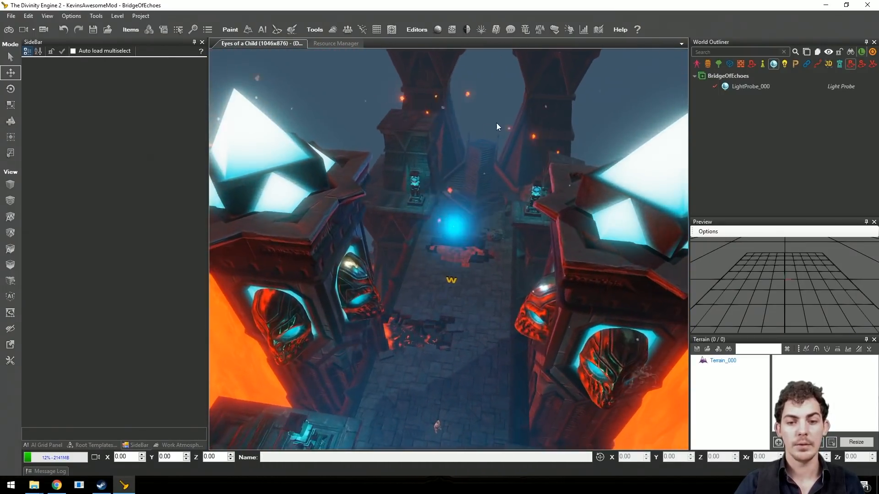
pyautogui.scroll(2, 496, 123)
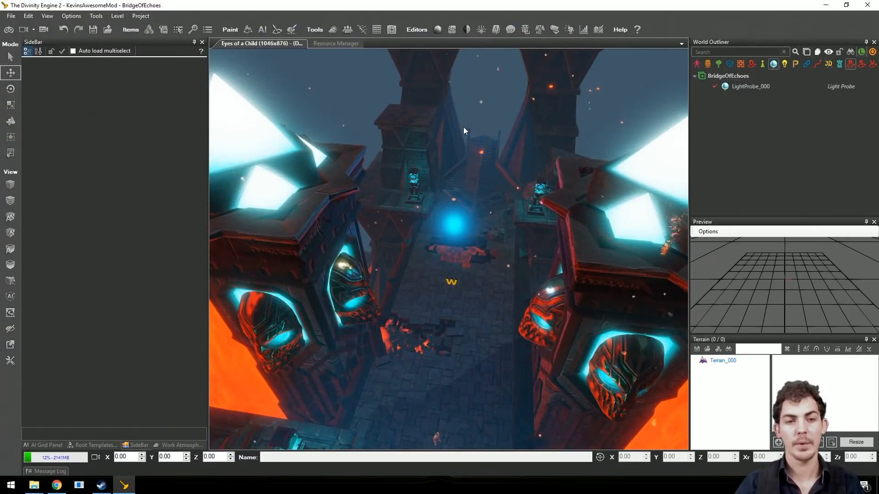
pyautogui.moveTo(451, 134); pyautogui.dragTo(452, 142, button='right')
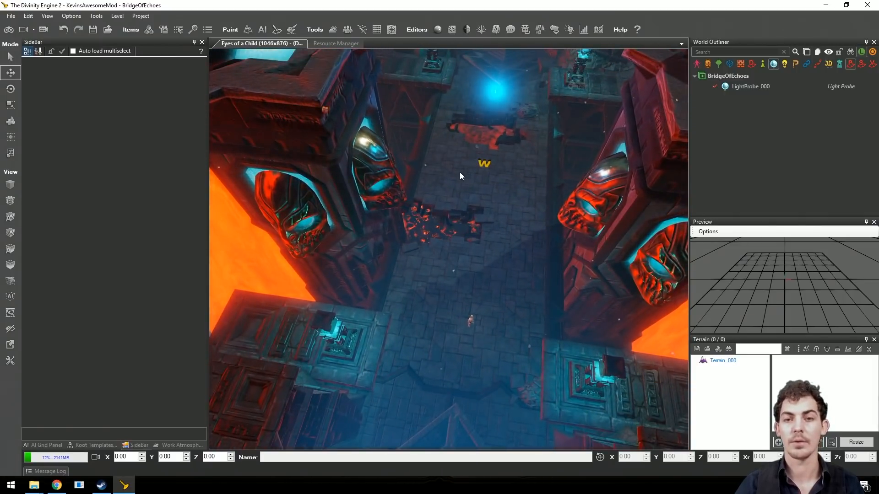
pyautogui.moveTo(513, 157)
pyautogui.mouseDown(button='right')
pyautogui.moveTo(513, 133)
pyautogui.moveTo(476, 183)
pyautogui.moveTo(513, 157)
pyautogui.mouseUp(button='right')
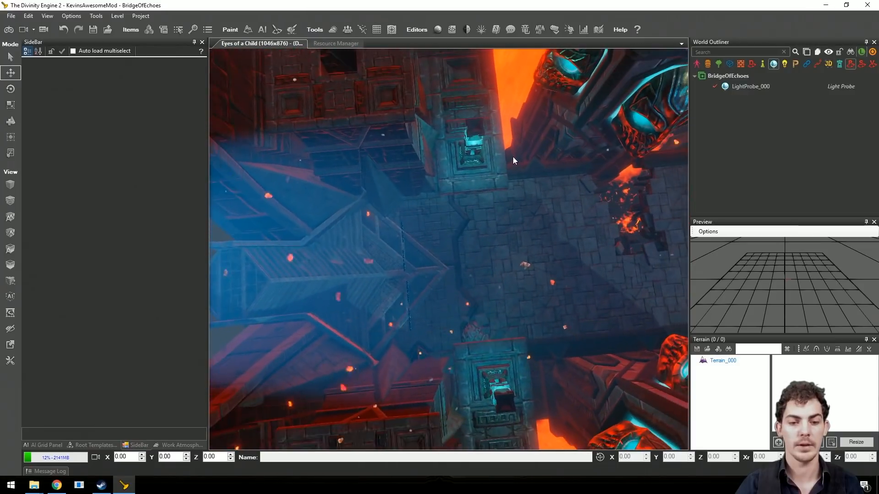
pyautogui.moveTo(473, 213); pyautogui.dragTo(493, 205, button='right')
# Step: Select the start point at the bridge's end, reload the AI grid and show its AI layer over the level
pyautogui.click(403, 332)
pyautogui.moveTo(482, 270); pyautogui.dragTo(389, 248, button='right')
pyautogui.click(56, 444)
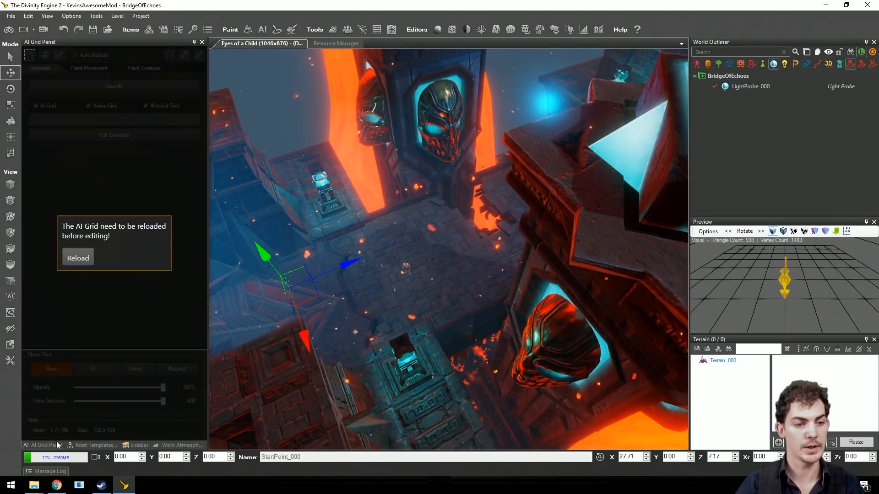
pyautogui.click(83, 260)
pyautogui.click(92, 368)
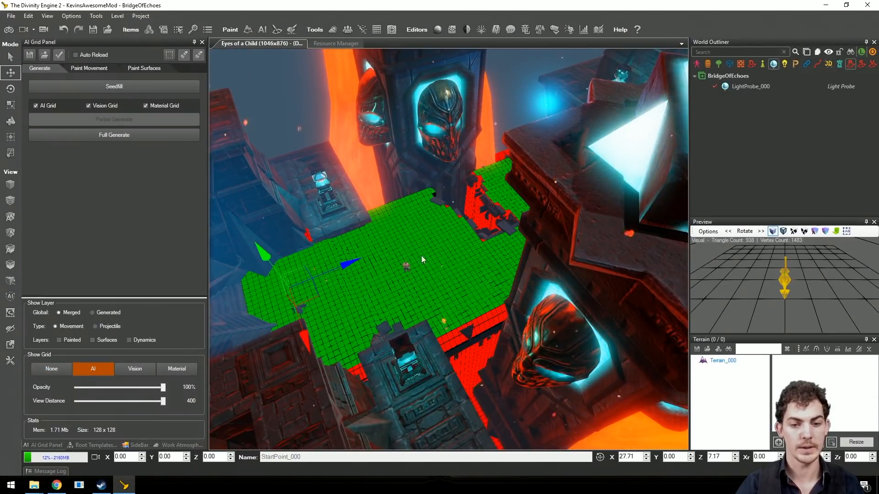
pyautogui.moveTo(421, 256); pyautogui.dragTo(350, 146, button='right')
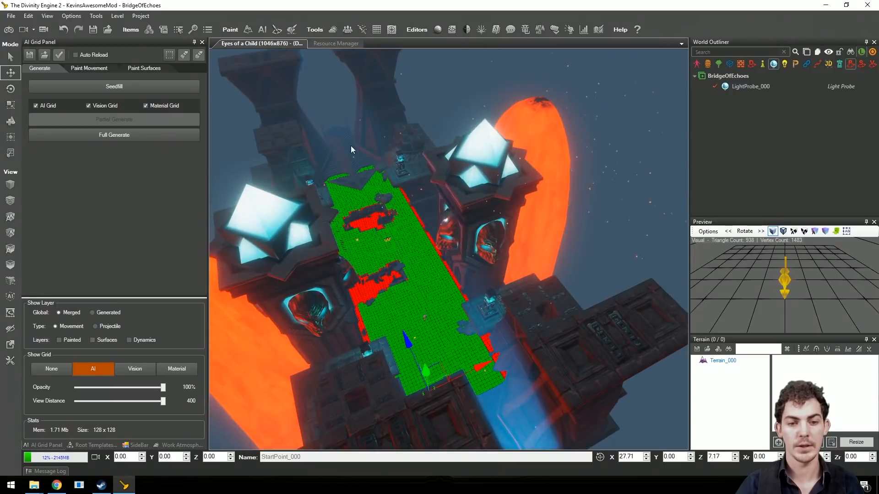
# Step: Run a full generation of the AI, vision and material grids for the level
pyautogui.click(118, 135)
pyautogui.click(434, 270)
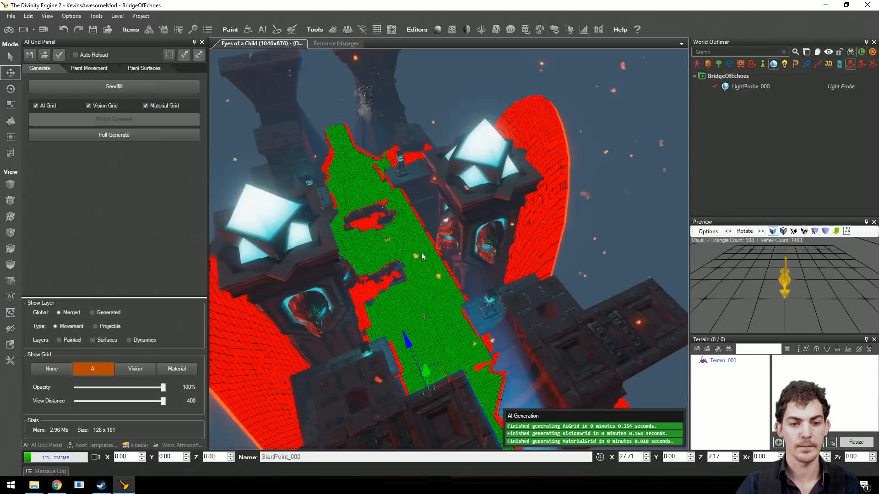
pyautogui.moveTo(423, 245); pyautogui.dragTo(375, 224, button='right')
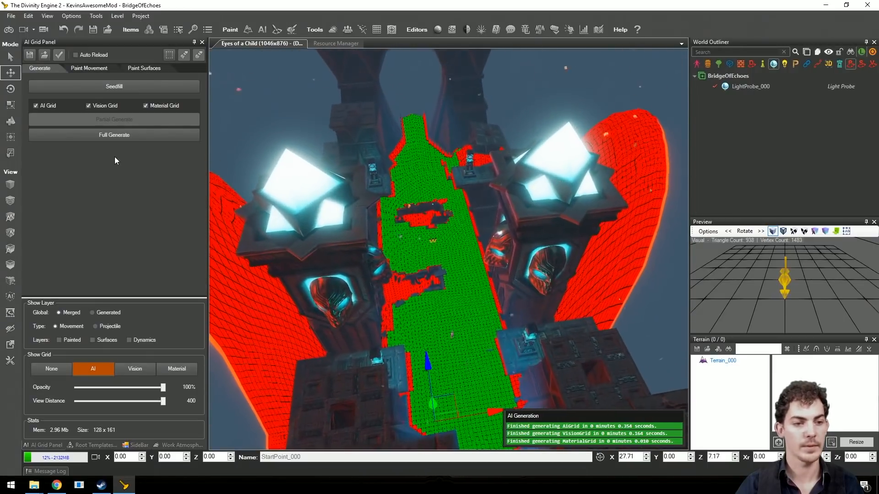
# Step: Turn off the AI grid overlay and return to the level view of the bridge
pyautogui.click(61, 368)
pyautogui.moveTo(435, 281)
pyautogui.mouseDown(button='right')
pyautogui.moveTo(441, 270)
pyautogui.moveTo(451, 283)
pyautogui.moveTo(398, 274)
pyautogui.moveTo(433, 301)
pyautogui.moveTo(402, 316)
pyautogui.moveTo(412, 270)
pyautogui.moveTo(485, 275)
pyautogui.moveTo(435, 268)
pyautogui.moveTo(446, 274)
pyautogui.mouseUp(button='right')
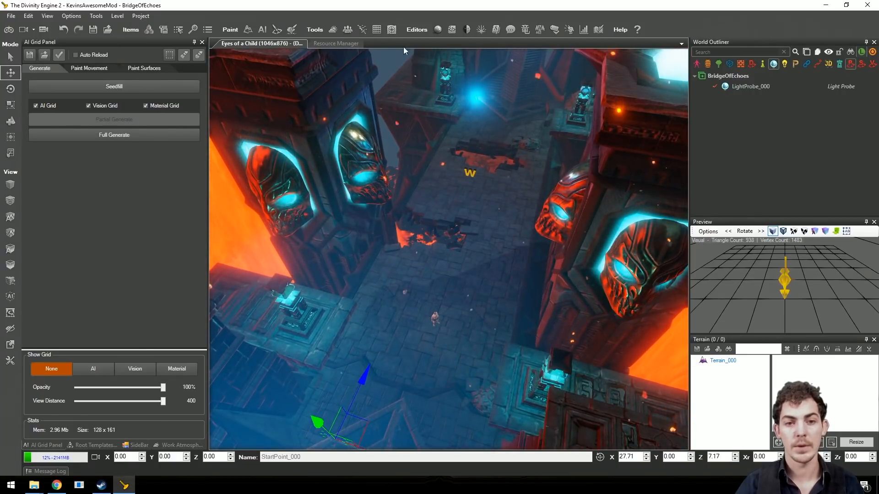
pyautogui.click(354, 43)
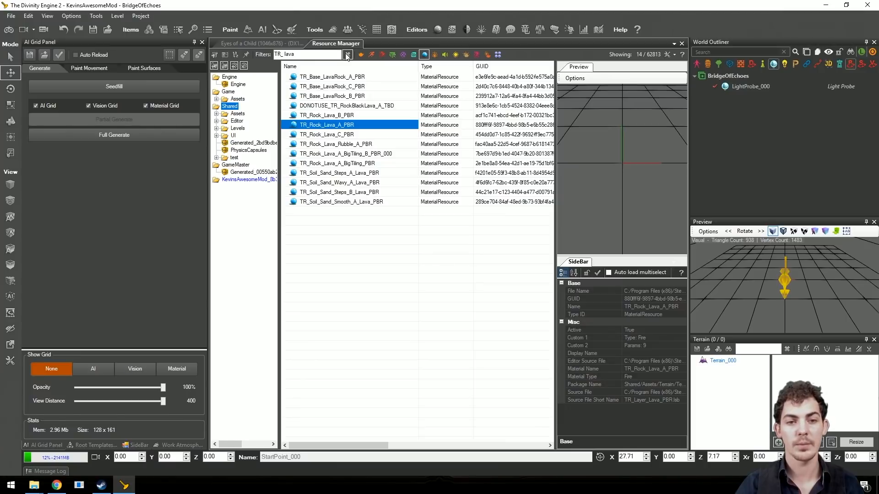
pyautogui.click(265, 42)
pyautogui.click(131, 370)
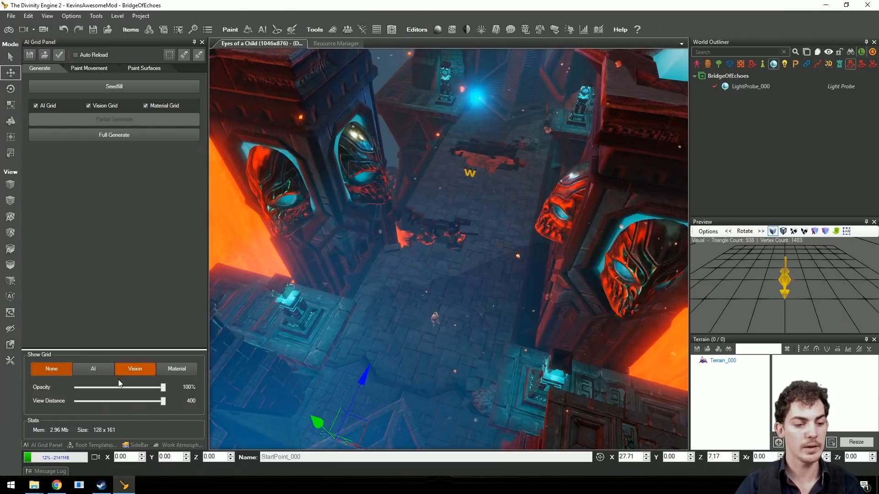
# Step: Clear the template search, list only the trigger templates and place a CameraLock trigger between the two holes in the bridge floor
pyautogui.click(93, 445)
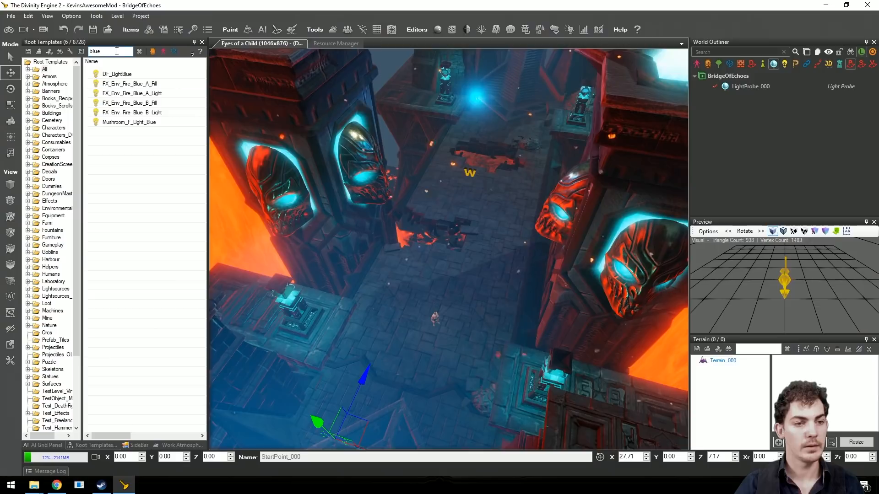
pyautogui.press('BackSpace')
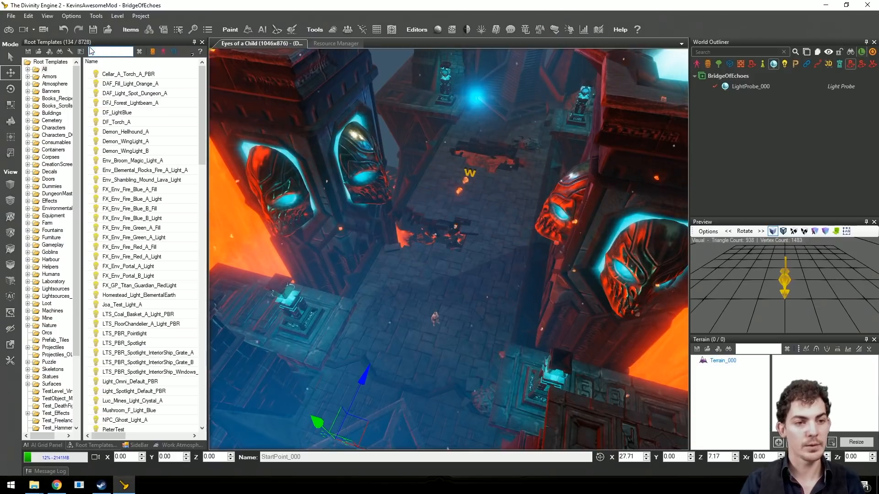
pyautogui.click(192, 55)
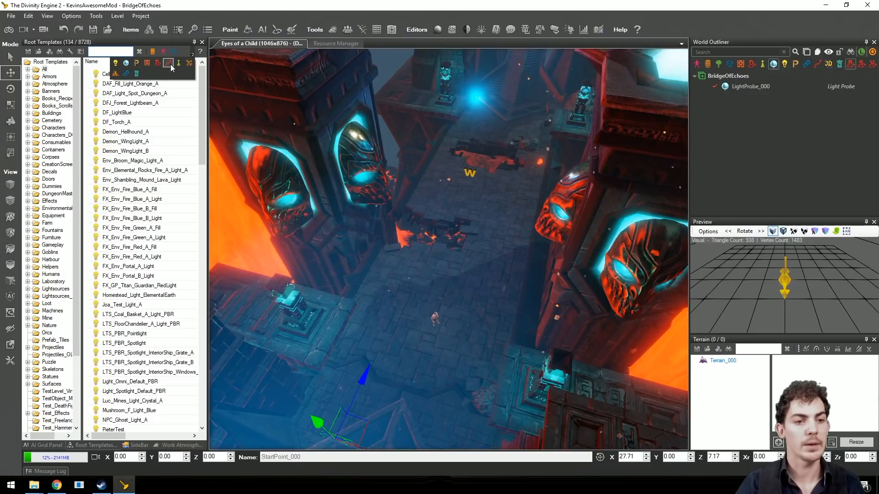
pyautogui.click(174, 52)
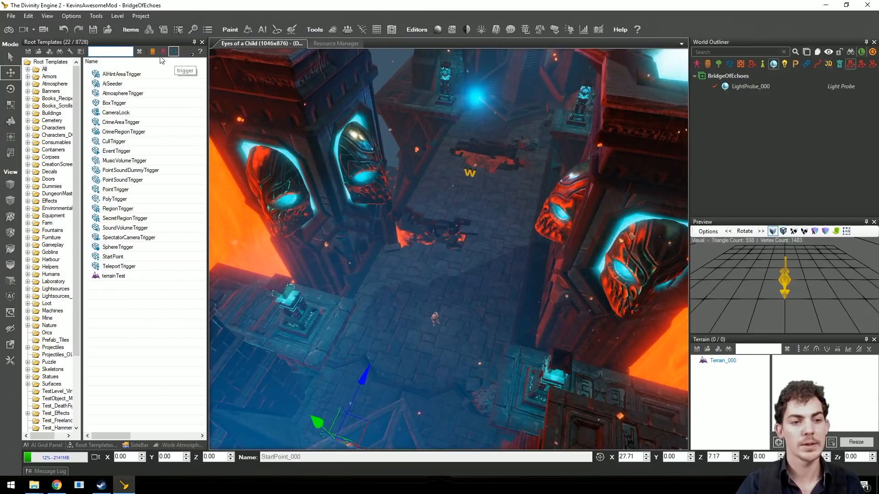
pyautogui.click(117, 112)
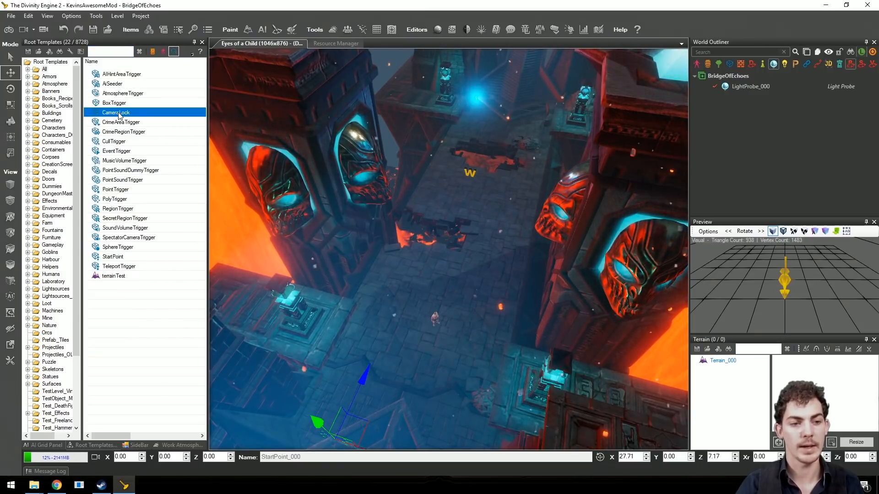
pyautogui.click(10, 121)
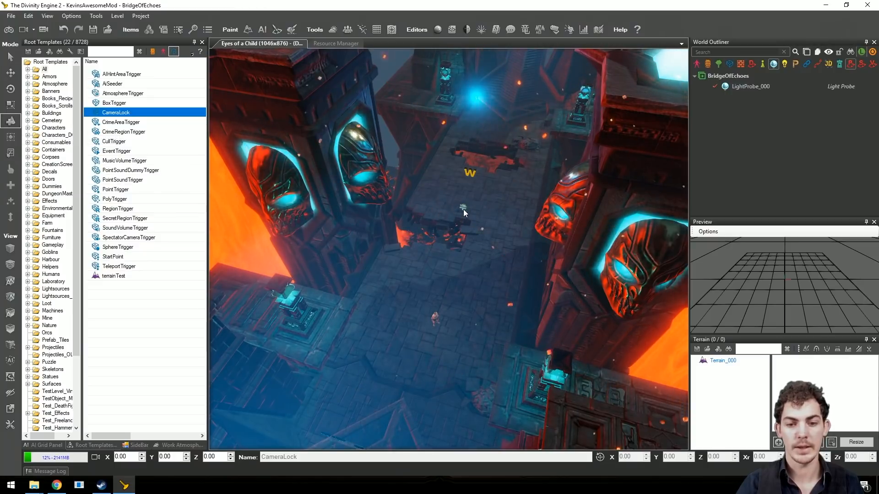
pyautogui.click(463, 209)
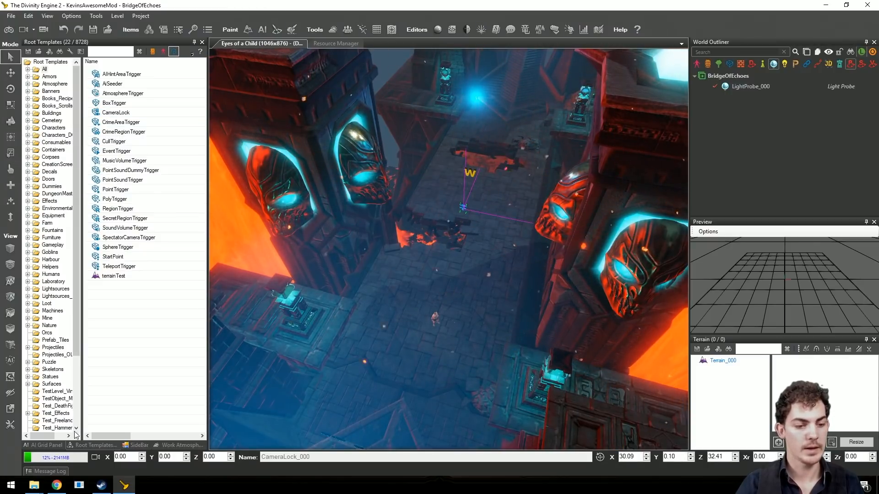
# Step: Set the physics shape of the new camera lock trigger to Box
pyautogui.click(136, 445)
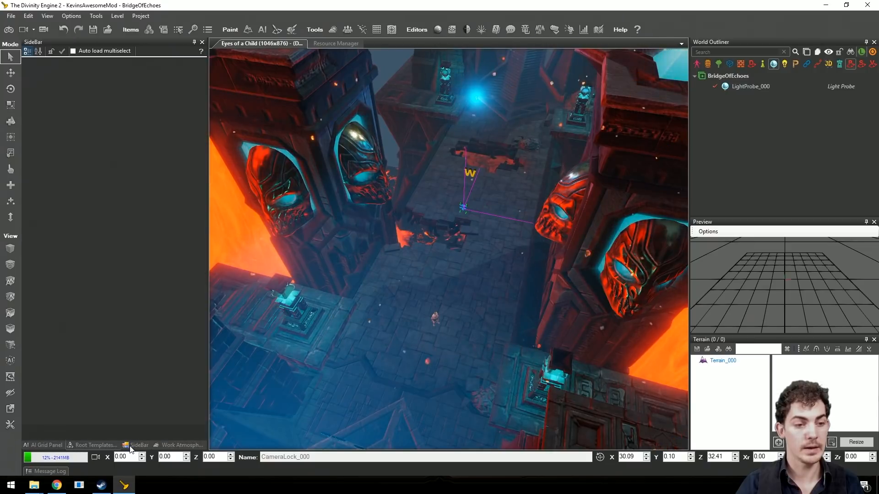
pyautogui.click(109, 194)
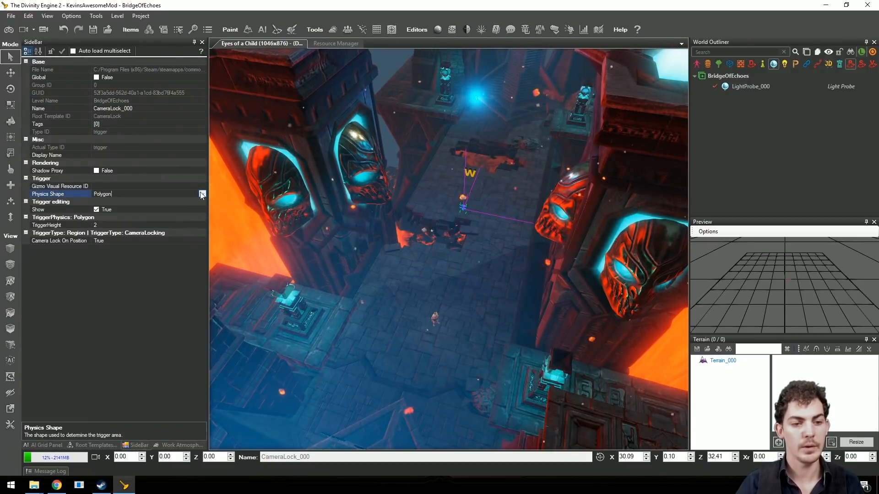
pyautogui.click(201, 193)
pyautogui.click(117, 216)
# Step: Stretch the camera lock box upward and outward until it covers the length and width of the bridge between the towers
pyautogui.moveTo(391, 210); pyautogui.dragTo(446, 208, button='middle')
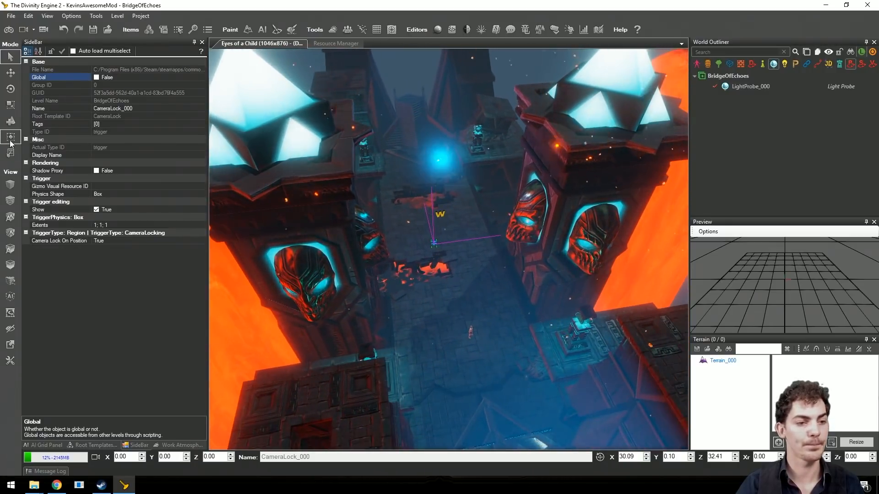
pyautogui.click(11, 140)
pyautogui.moveTo(435, 240); pyautogui.dragTo(430, 158)
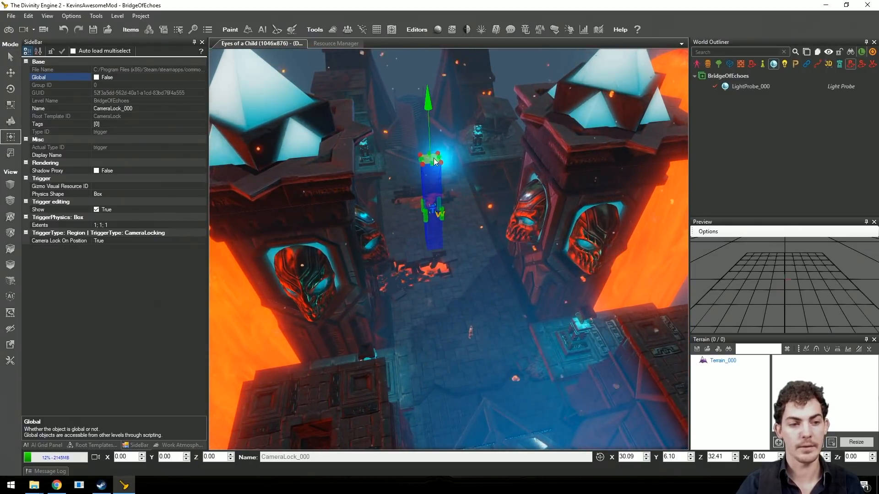
pyautogui.moveTo(427, 194); pyautogui.dragTo(435, 346)
pyautogui.moveTo(446, 306); pyautogui.dragTo(368, 320)
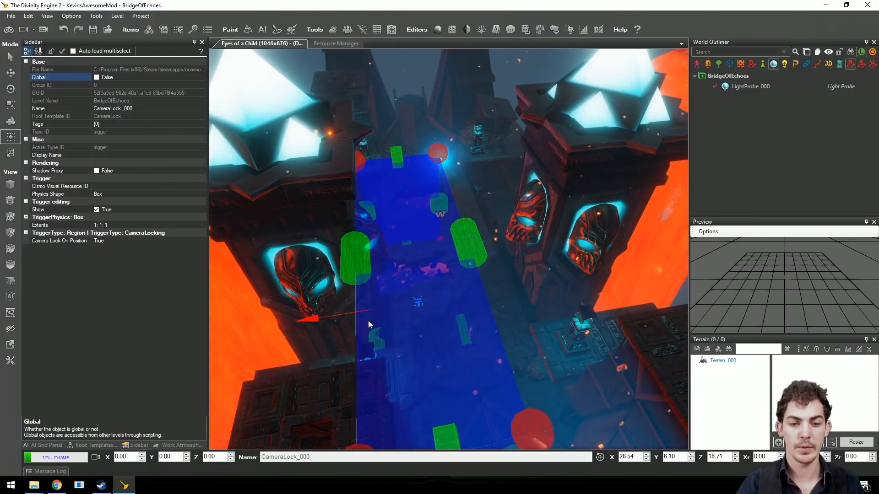
pyautogui.moveTo(515, 276); pyautogui.dragTo(531, 264, button='middle')
pyautogui.moveTo(431, 229); pyautogui.dragTo(521, 289)
pyautogui.moveTo(521, 289); pyautogui.dragTo(447, 222, button='middle')
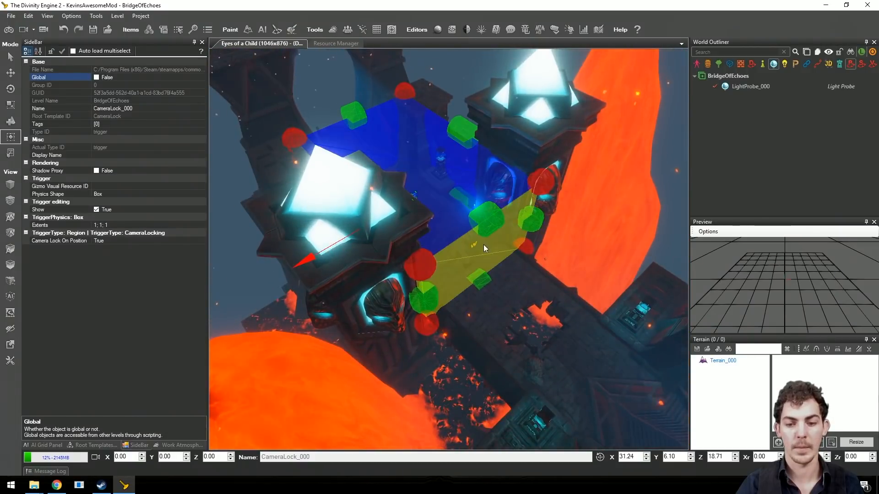
pyautogui.moveTo(484, 244); pyautogui.dragTo(595, 329)
pyautogui.moveTo(595, 330); pyautogui.dragTo(459, 278, button='middle')
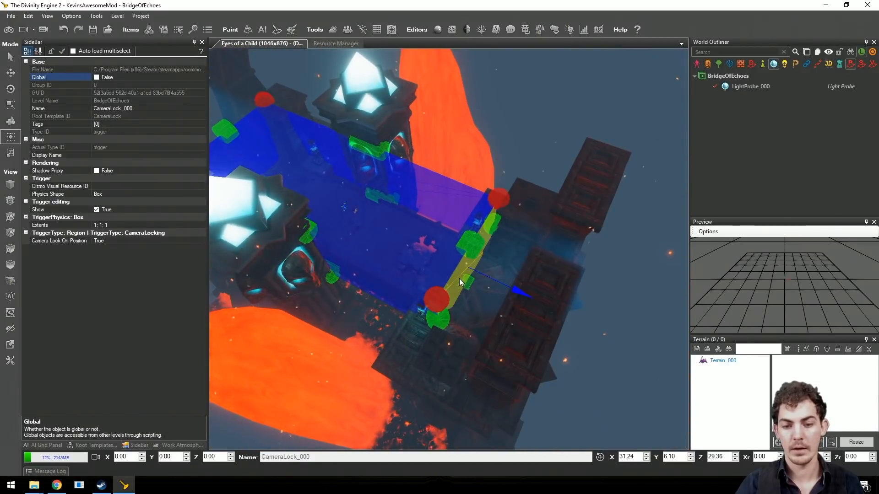
pyautogui.moveTo(459, 278); pyautogui.dragTo(481, 294)
# Step: Extend the camera lock box vertically so it reaches higher above the bridge and below its floor
pyautogui.moveTo(481, 294); pyautogui.dragTo(425, 260, button='middle')
pyautogui.moveTo(462, 263); pyautogui.dragTo(471, 185)
pyautogui.scroll(5, 463, 199)
pyautogui.moveTo(463, 199); pyautogui.dragTo(352, 184, button='middle')
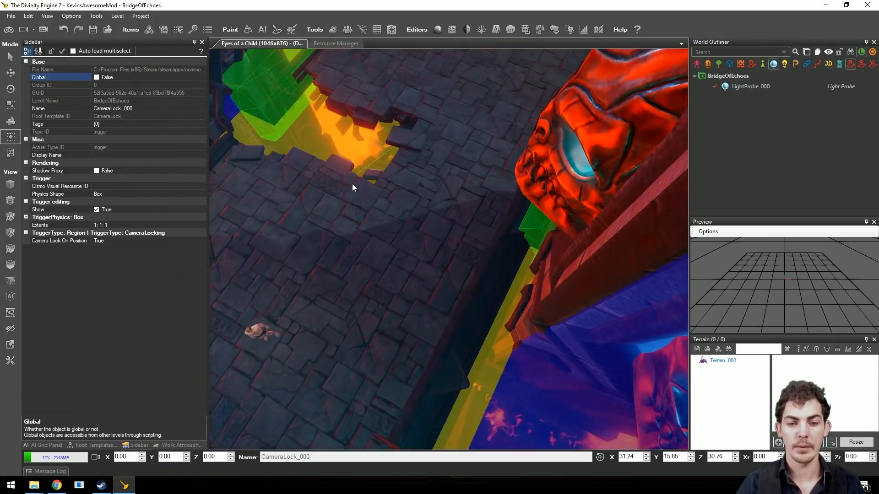
pyautogui.moveTo(369, 160); pyautogui.dragTo(381, 230)
pyautogui.scroll(-5, 381, 230)
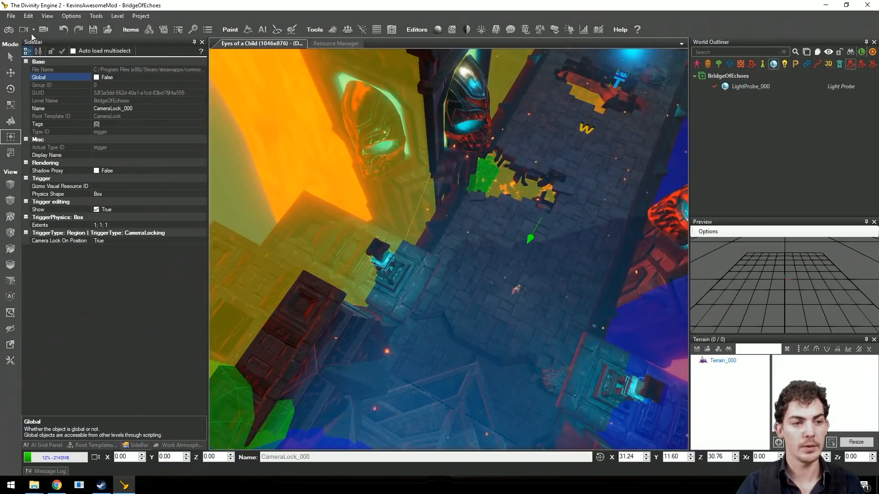
# Step: Run the level in game mode and move the camera around the bridge's edges to test the camera lock area
pyautogui.click(8, 29)
pyautogui.click(402, 306)
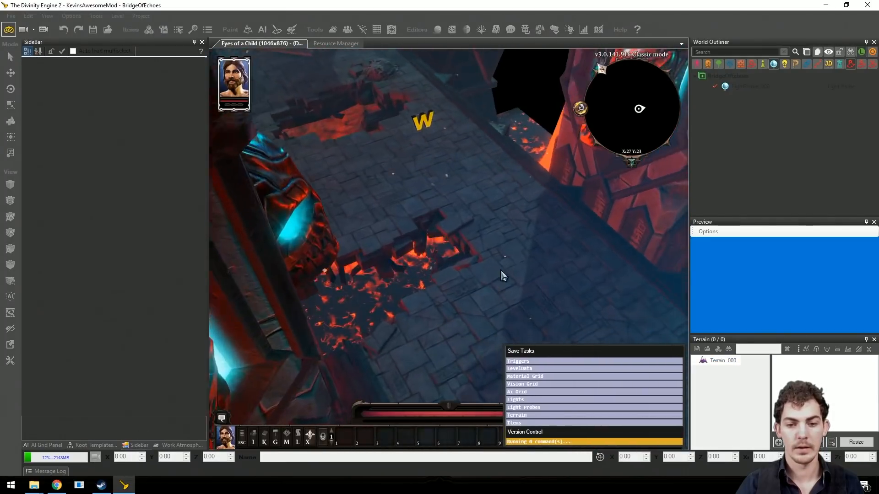
pyautogui.press('d')
pyautogui.moveTo(511, 224); pyautogui.dragTo(458, 222, button='middle')
pyautogui.press('a')
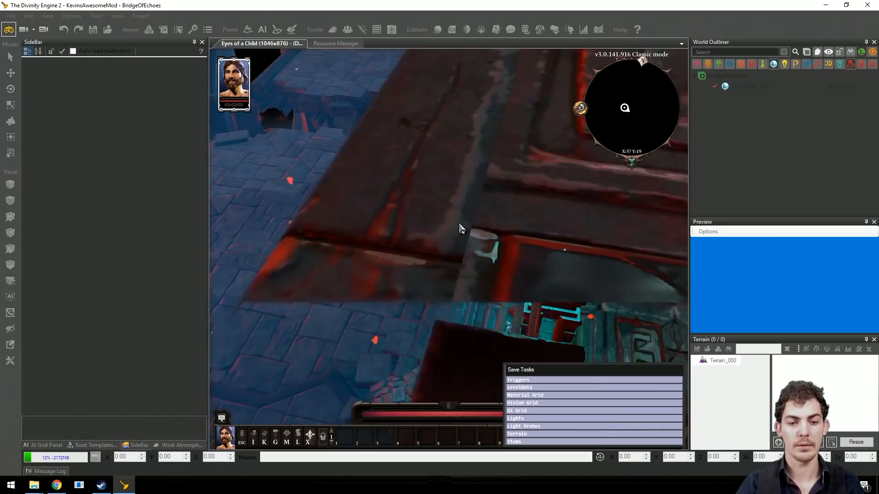
pyautogui.press('a')
pyautogui.press('w')
pyautogui.press('s')
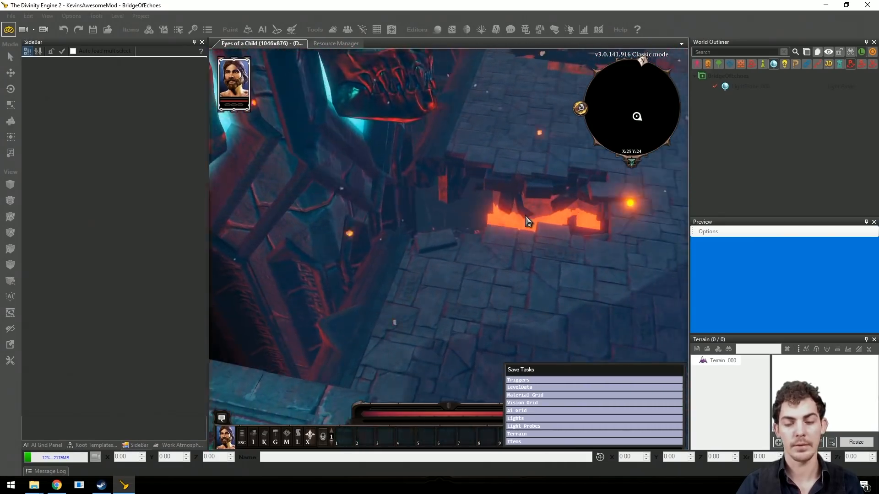
pyautogui.press('w')
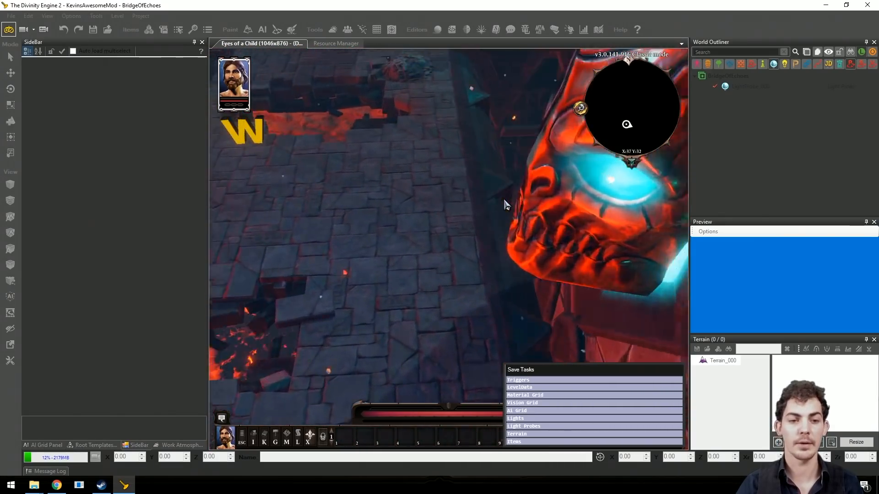
# Step: Turn and move the game camera along the bridge back to the character and leave game mode
pyautogui.moveTo(503, 199); pyautogui.dragTo(321, 198, button='middle')
pyautogui.press('w')
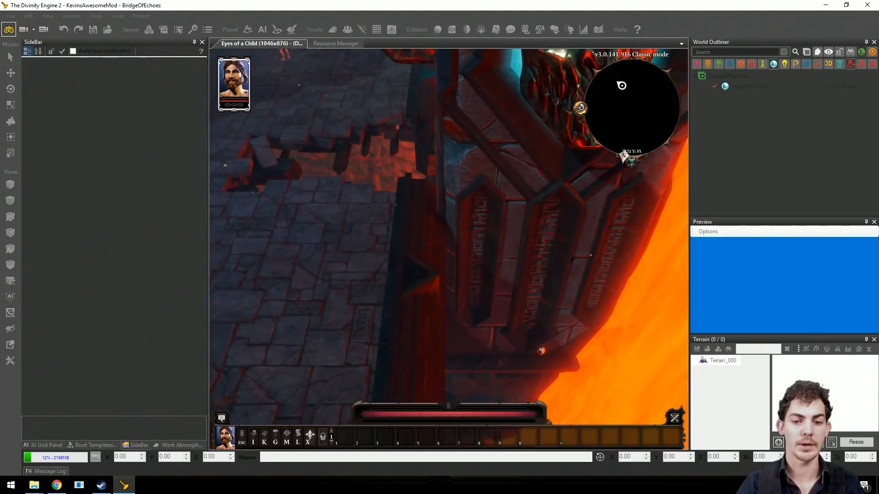
pyautogui.press('s')
pyautogui.press('a')
pyautogui.moveTo(231, 187); pyautogui.dragTo(274, 167, button='middle')
pyautogui.press('w')
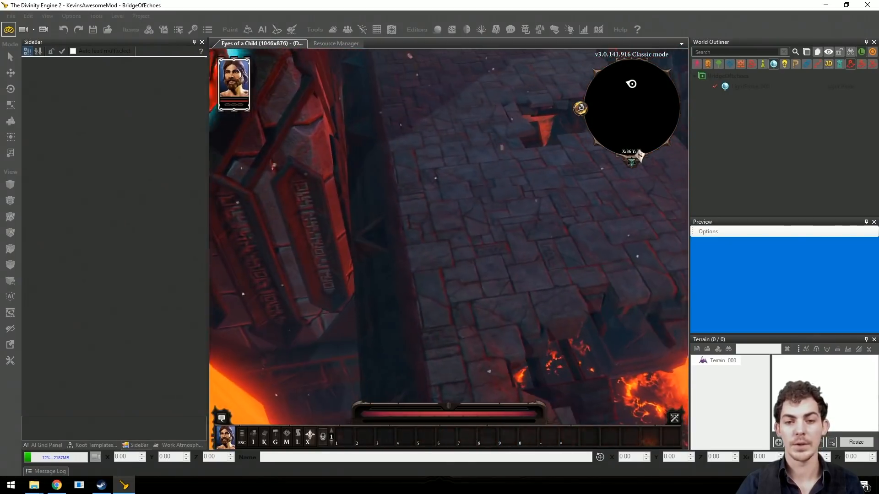
pyautogui.press('w')
pyautogui.press('s')
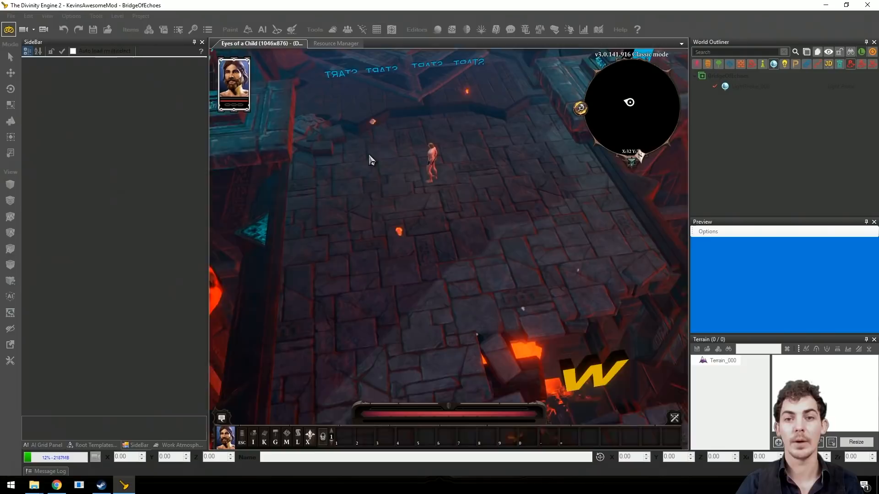
pyautogui.press('w')
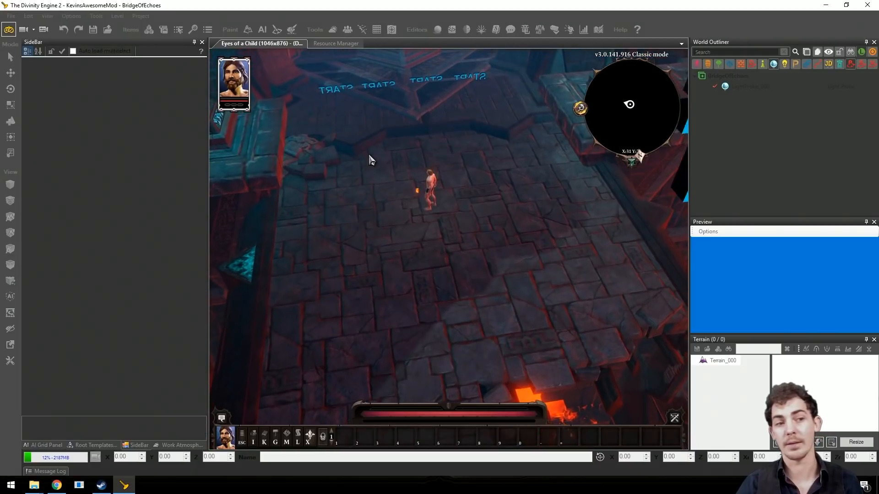
pyautogui.click(16, 31)
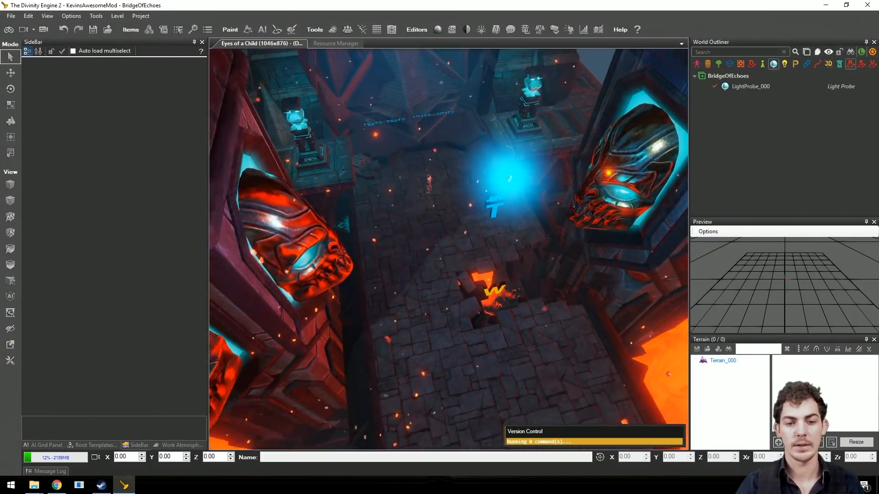
pyautogui.moveTo(389, 202); pyautogui.dragTo(513, 229, button='middle')
pyautogui.scroll(-3, 422, 201)
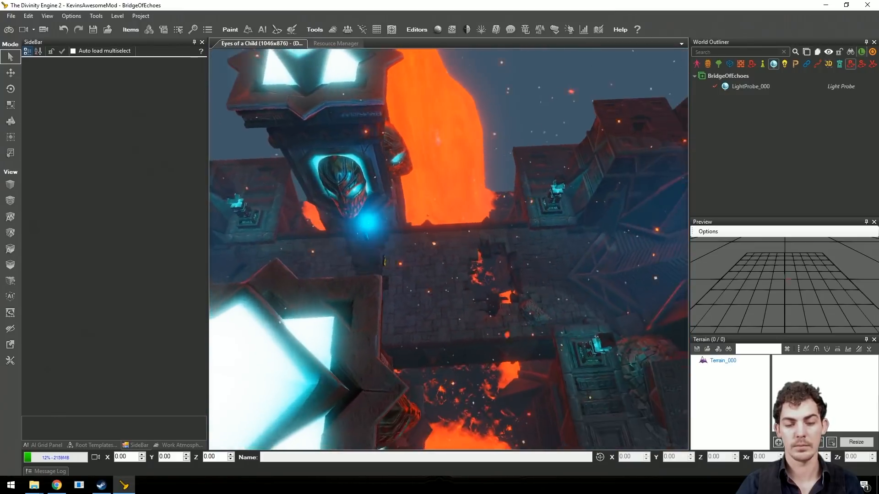
pyautogui.moveTo(384, 261); pyautogui.dragTo(350, 325, button='middle')
pyautogui.moveTo(549, 207); pyautogui.dragTo(414, 205, button='right')
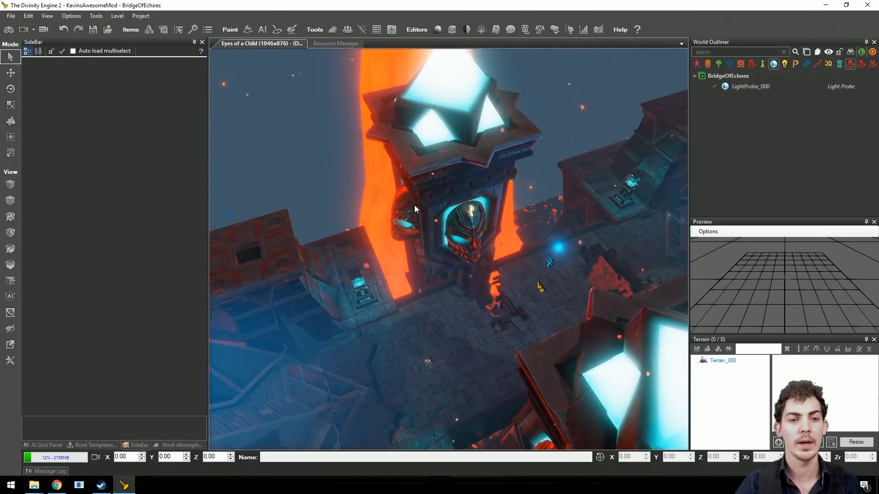
# Step: Review the project's publishing information, browse for a thumbnail image without choosing one and save the project settings
pyautogui.click(141, 16)
pyautogui.click(158, 27)
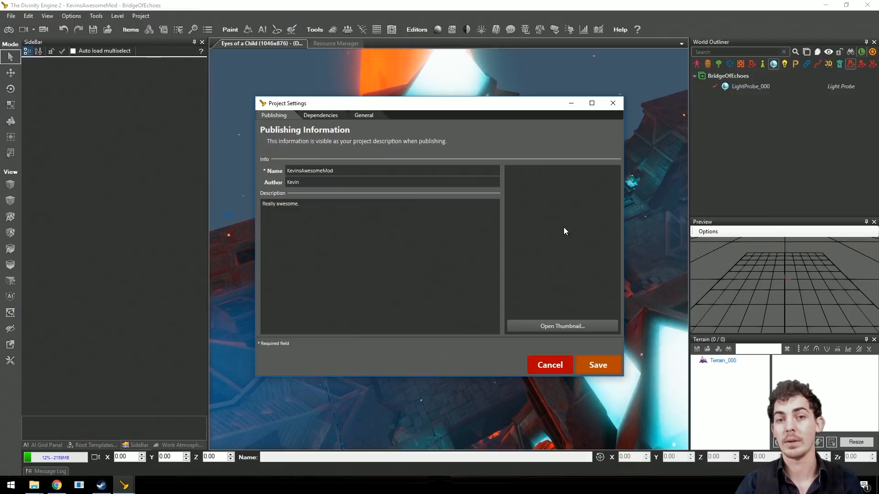
pyautogui.click(563, 326)
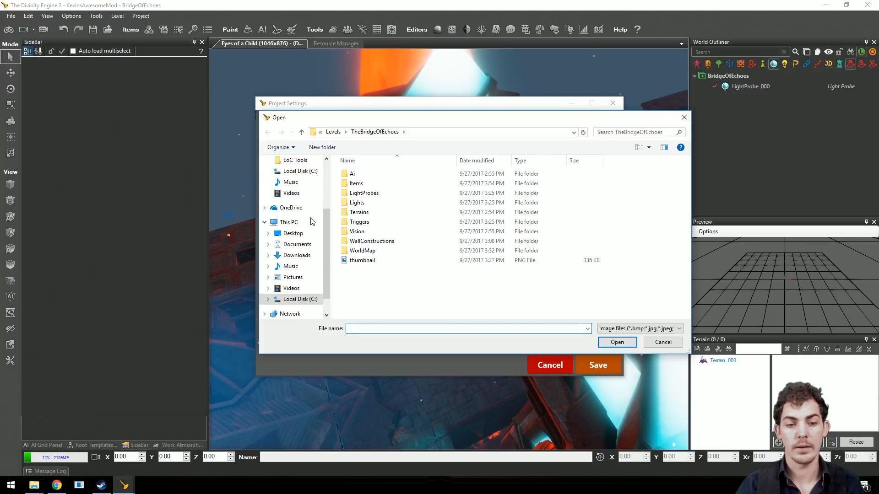
pyautogui.click(683, 118)
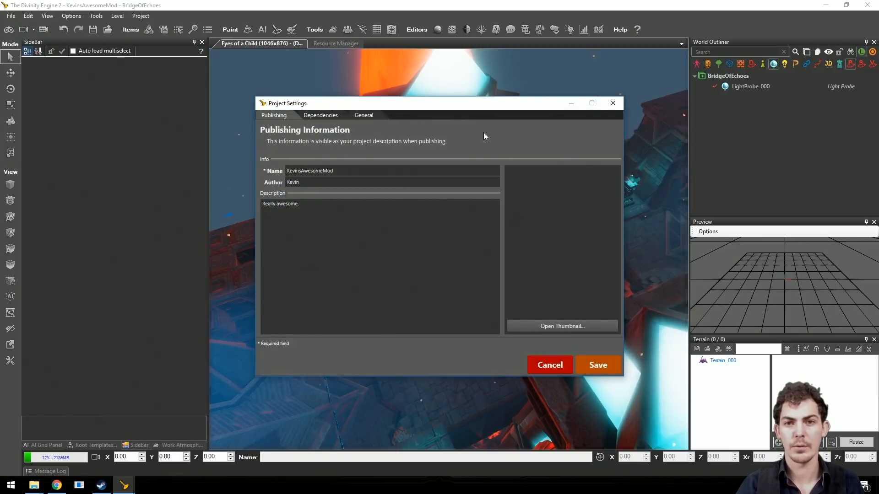
pyautogui.click(596, 366)
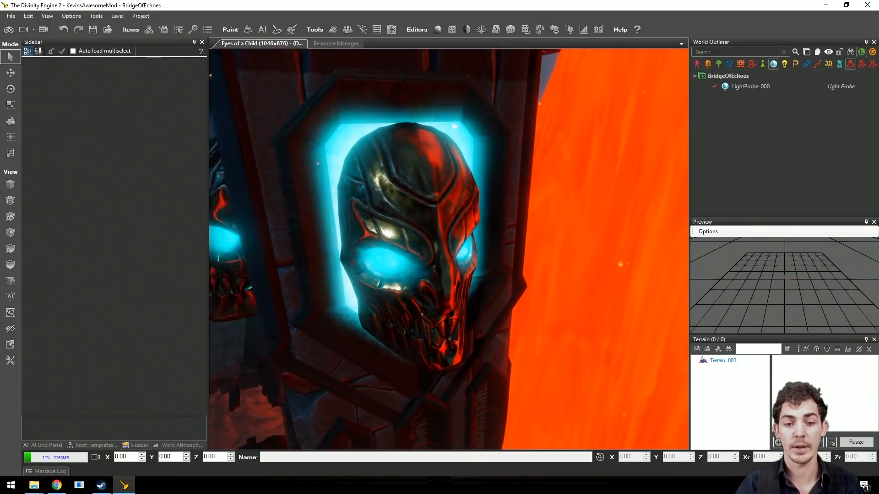
# Step: View the BridgeOfEchoes level's current thumbnail in the level browser and close the browser without loading a level
pyautogui.click(117, 15)
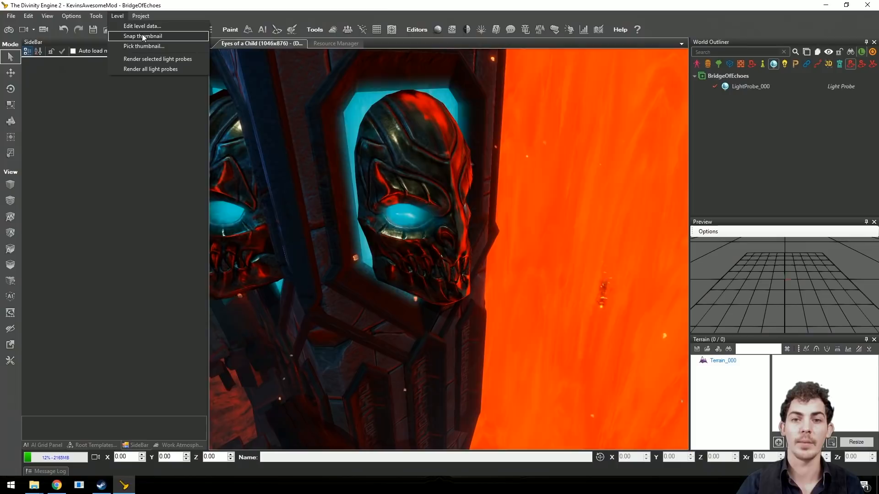
pyautogui.click(105, 99)
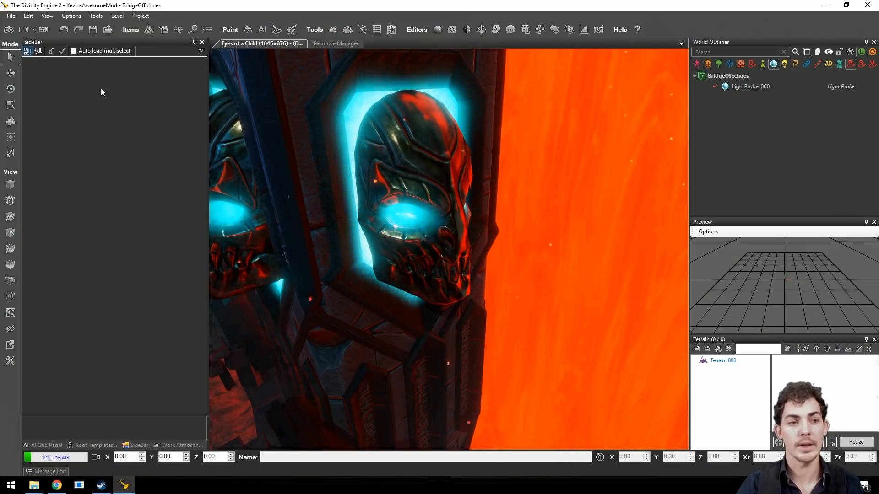
pyautogui.click(107, 31)
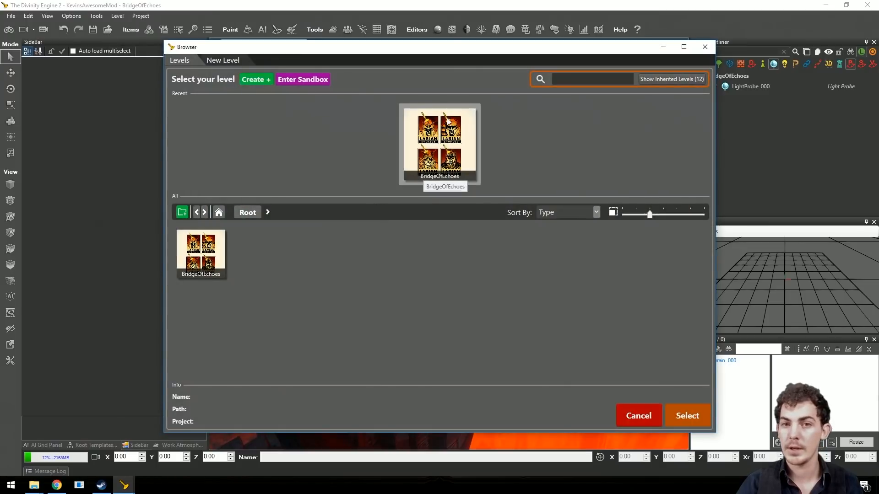
pyautogui.click(711, 49)
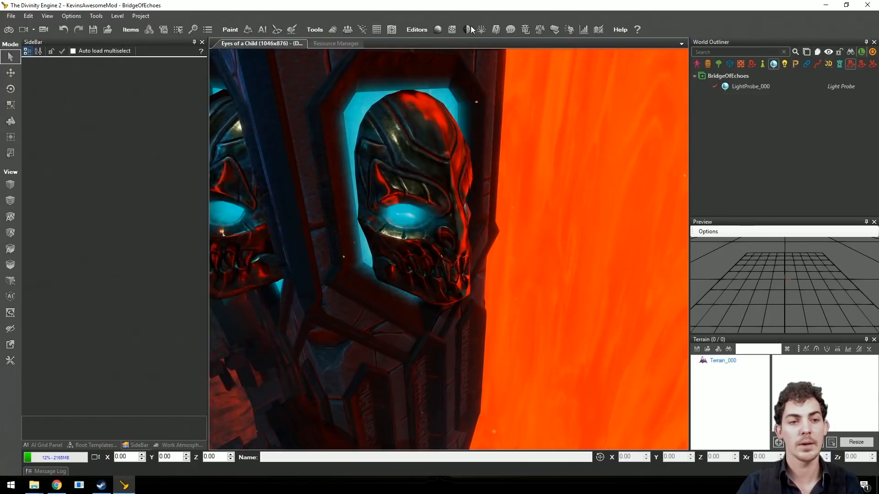
# Step: Snap a level thumbnail from the current view of the glowing mask and check it in the level browser
pyautogui.click(117, 15)
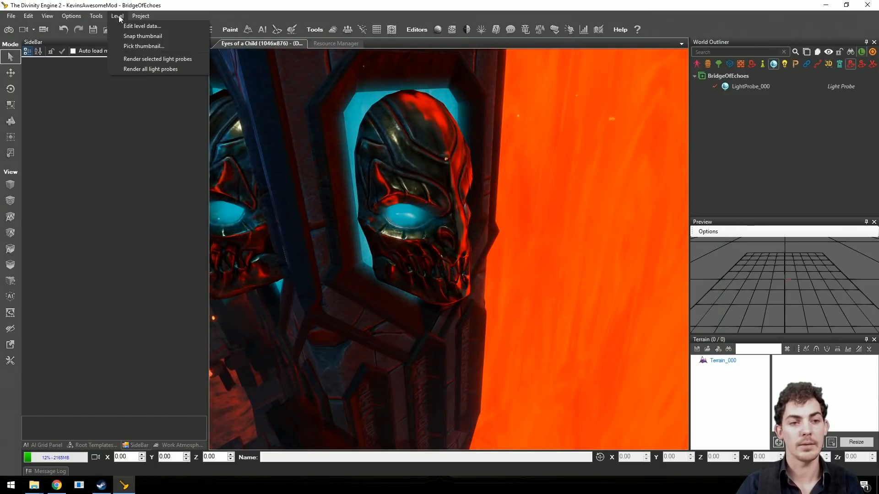
pyautogui.click(142, 36)
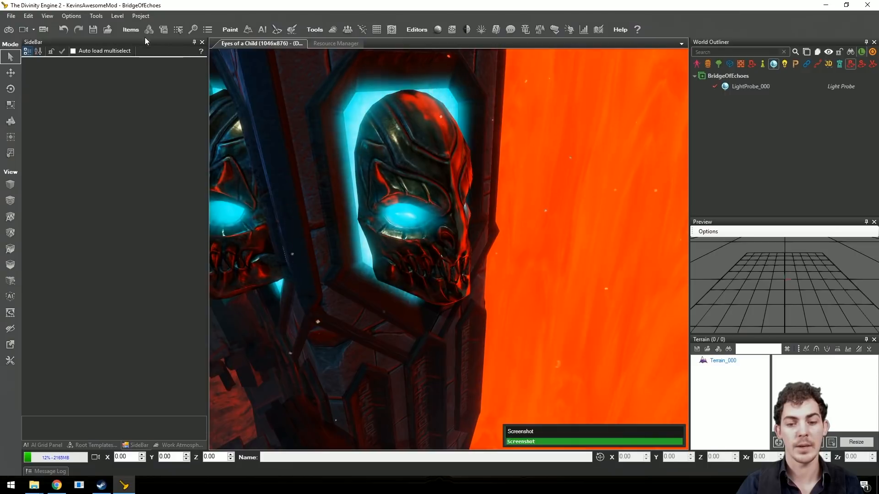
pyautogui.click(107, 29)
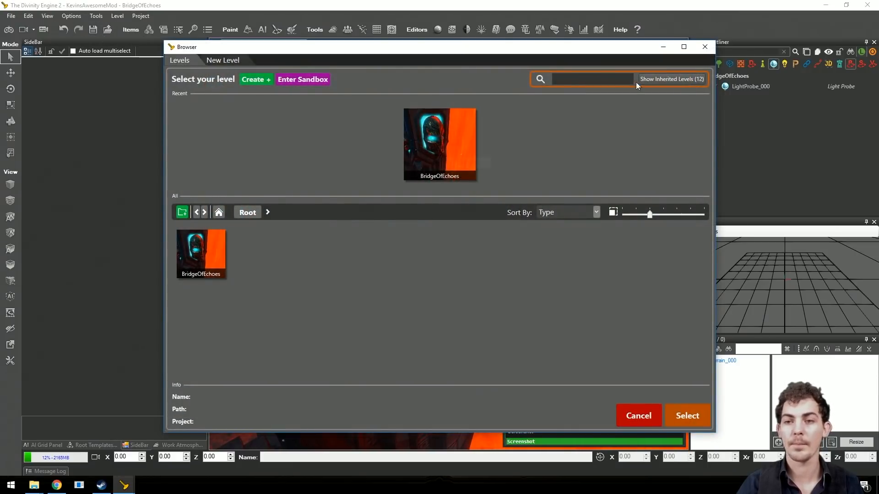
pyautogui.click(704, 46)
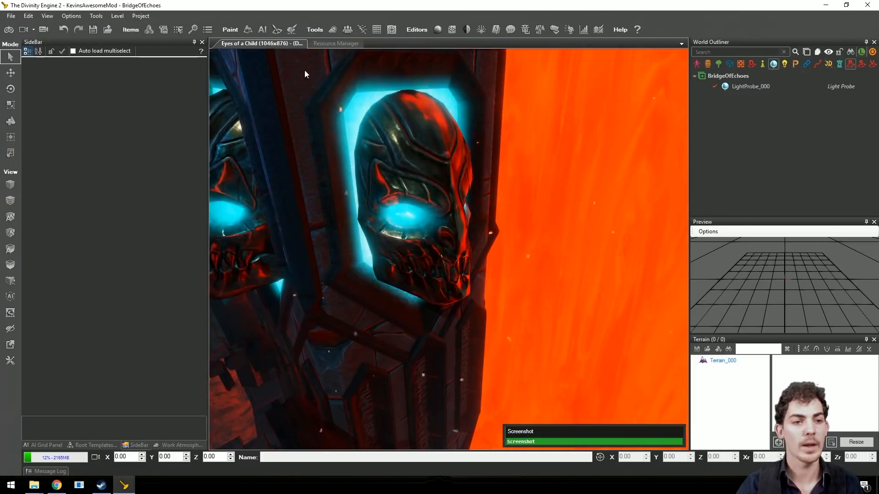
# Step: Set the project's publishing thumbnail to the thumbnail PNG from KevinsAwesomeMod's Levels/BridgeOfEchoes folder and save the project settings
pyautogui.click(141, 15)
pyautogui.click(151, 27)
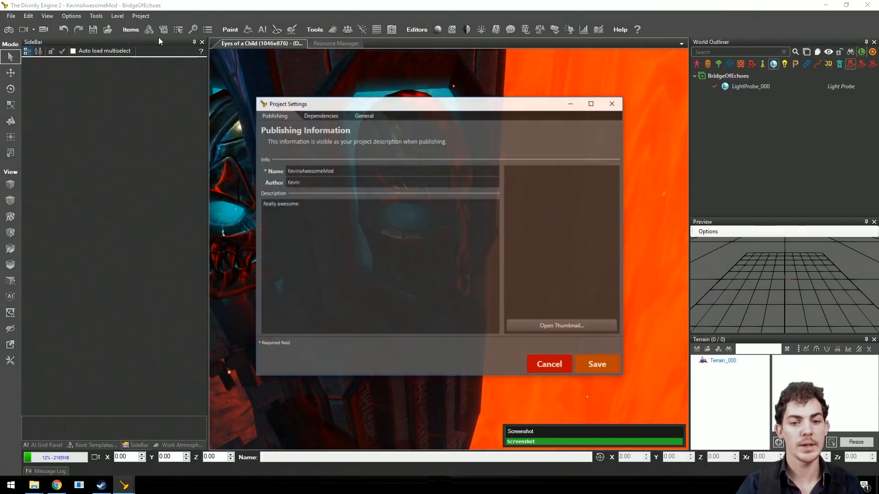
pyautogui.click(552, 326)
pyautogui.click(334, 132)
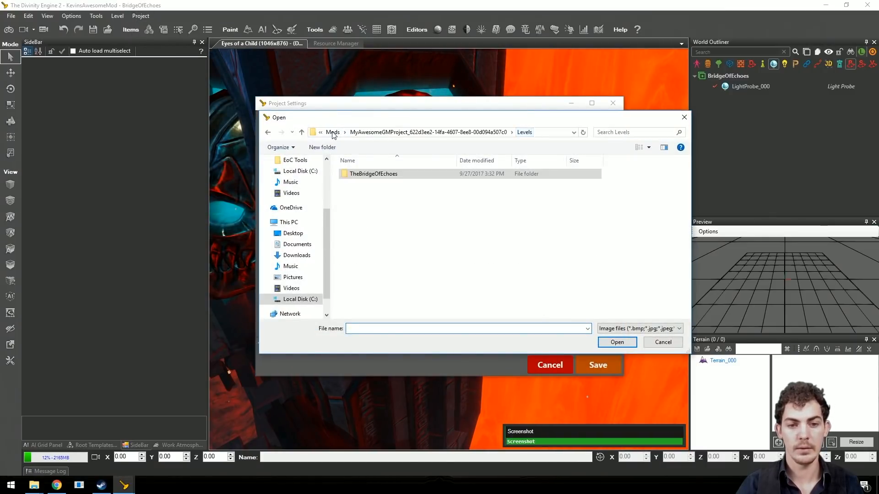
pyautogui.click(334, 133)
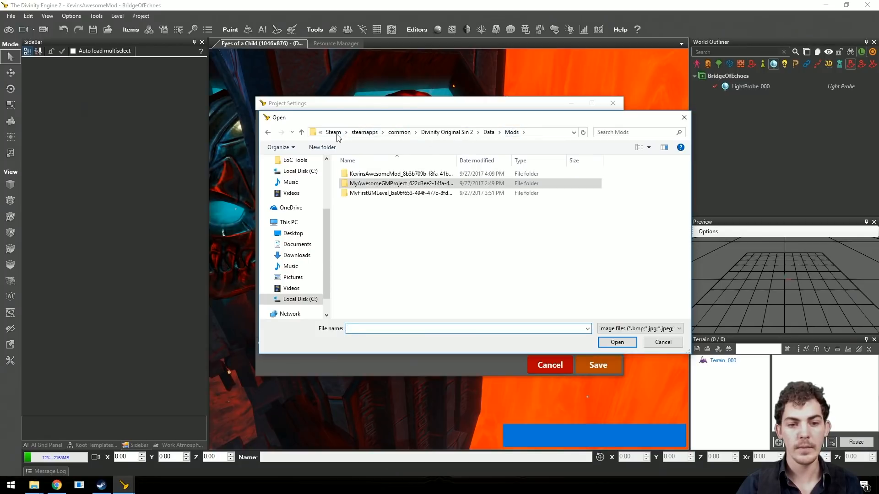
pyautogui.doubleClick(375, 175)
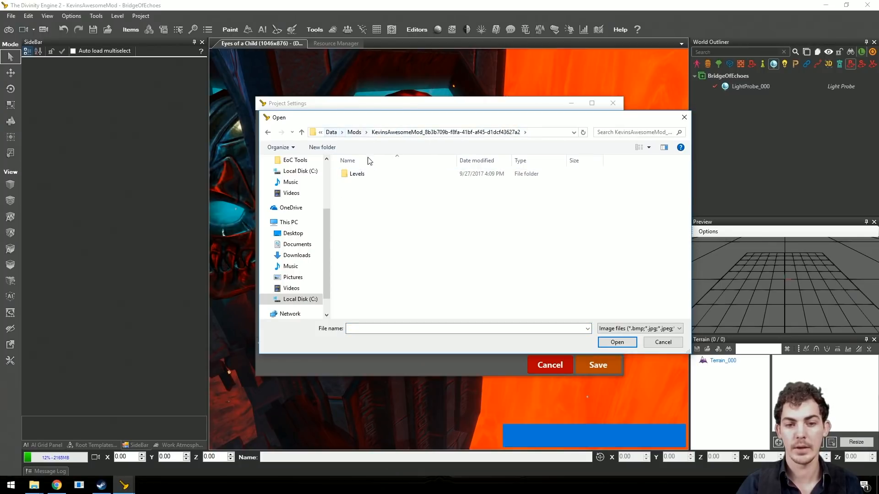
pyautogui.doubleClick(359, 175)
pyautogui.doubleClick(369, 178)
pyautogui.click(369, 252)
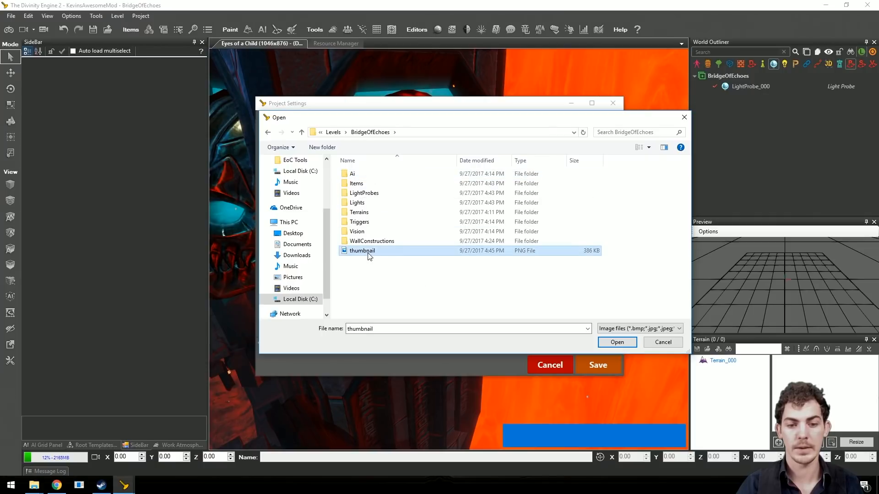
pyautogui.click(615, 341)
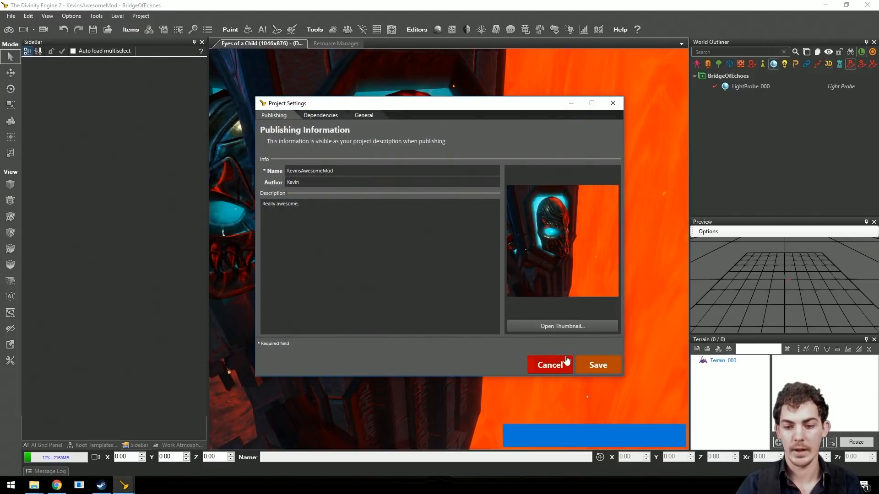
pyautogui.click(590, 364)
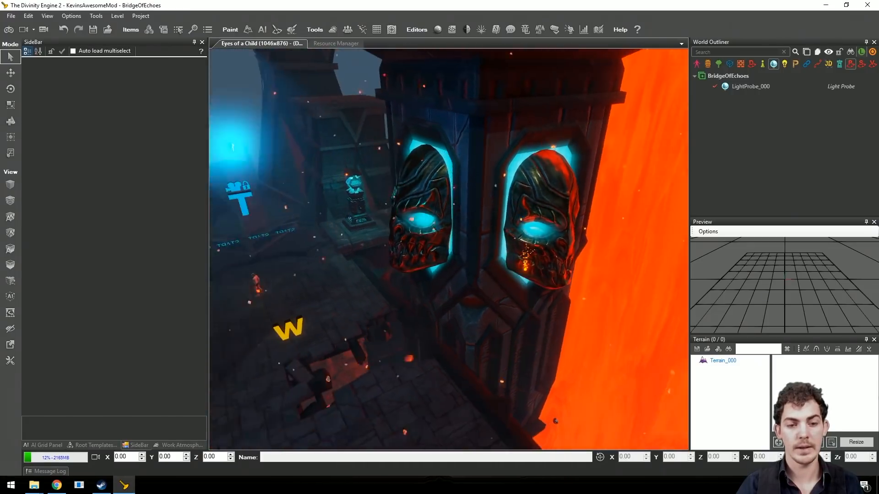
# Step: Run the level in game mode, rotate the camera around the character on the bridge and return to editing
pyautogui.moveTo(479, 238)
pyautogui.mouseDown(button='right')
pyautogui.moveTo(558, 253)
pyautogui.moveTo(479, 238)
pyautogui.mouseUp(button='right')
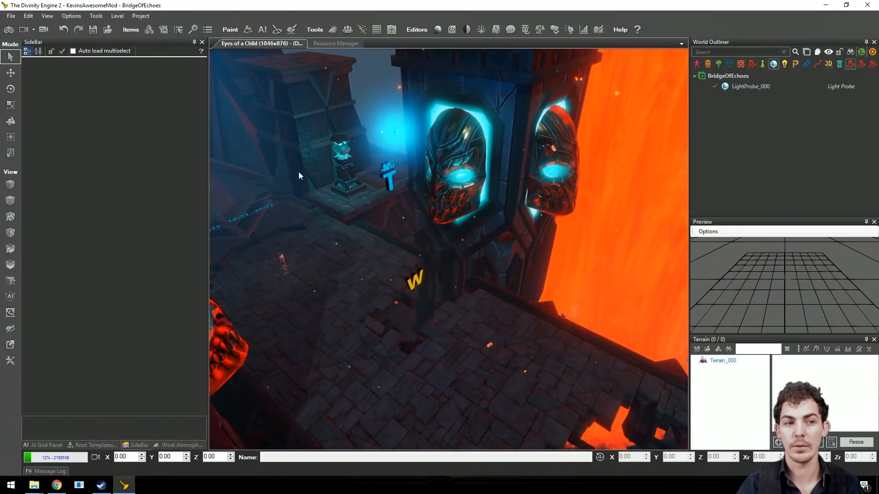
pyautogui.click(3, 30)
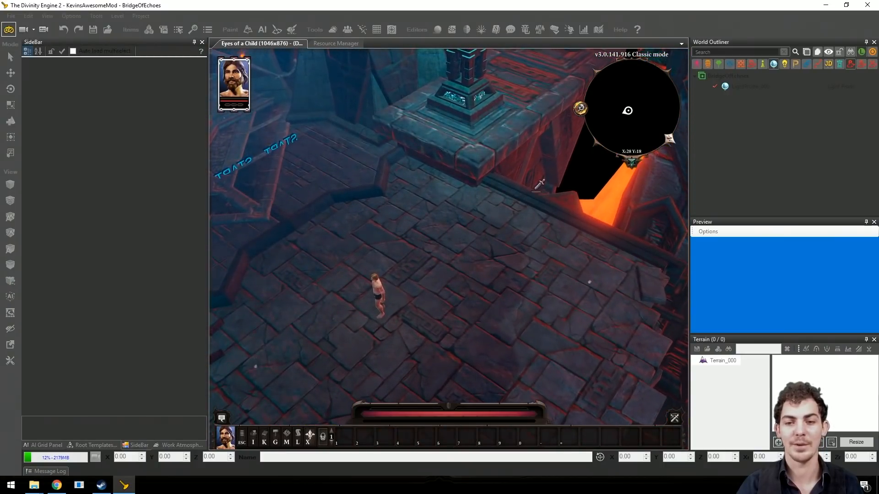
pyautogui.moveTo(538, 185); pyautogui.dragTo(621, 185, button='middle')
pyautogui.moveTo(461, 198); pyautogui.dragTo(502, 198, button='middle')
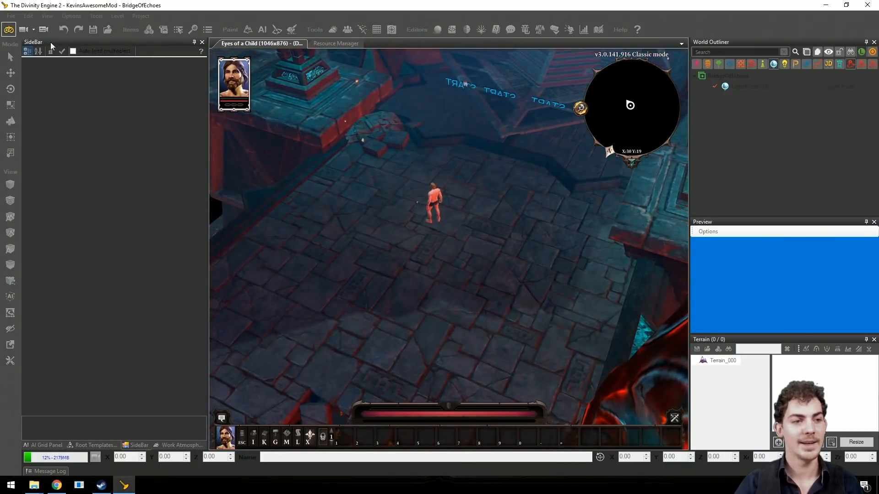
pyautogui.click(15, 30)
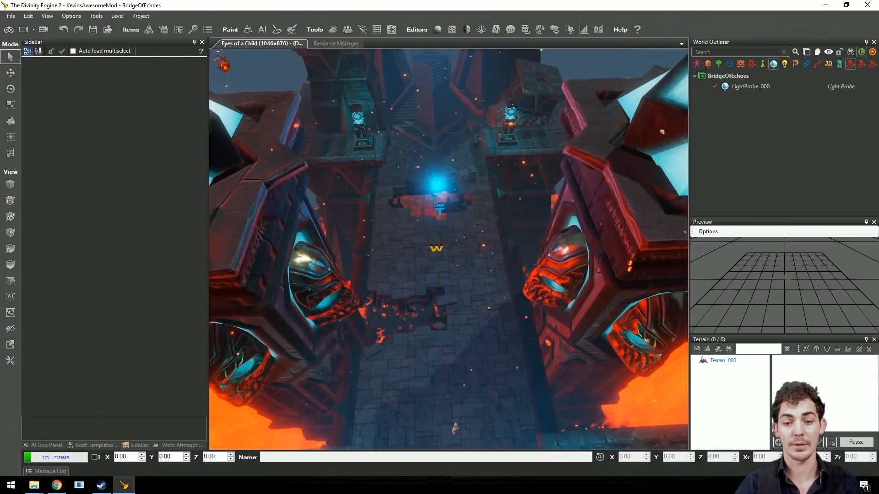
# Step: Open the World Map Renderer and make room for it by closing the outliner, preview and terrain panels and widening the viewport
pyautogui.click(438, 200)
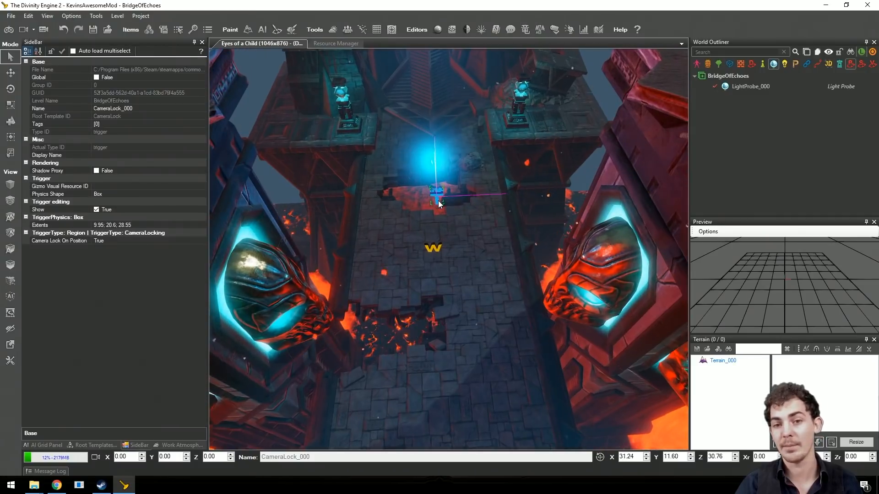
pyautogui.click(392, 31)
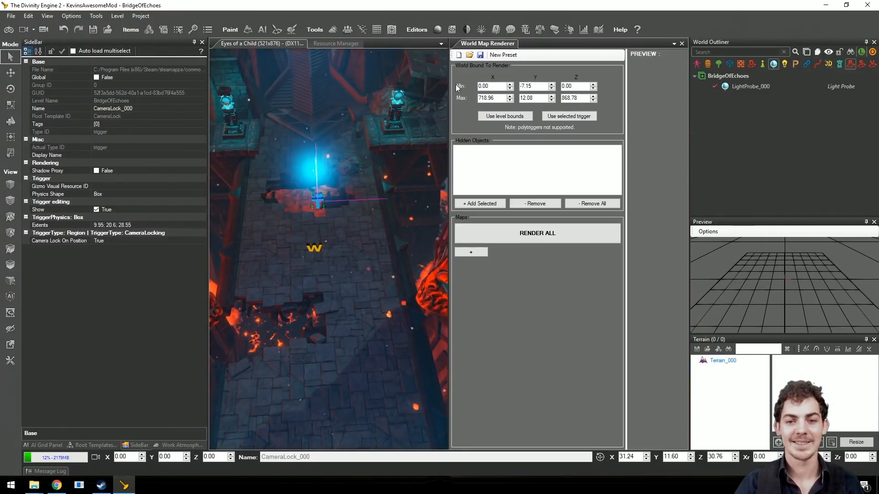
pyautogui.moveTo(449, 92); pyautogui.dragTo(386, 97)
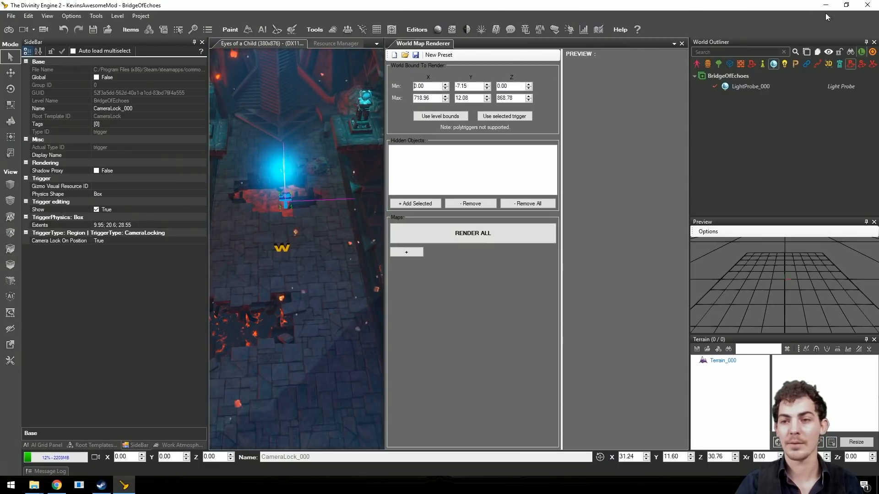
pyautogui.click(874, 43)
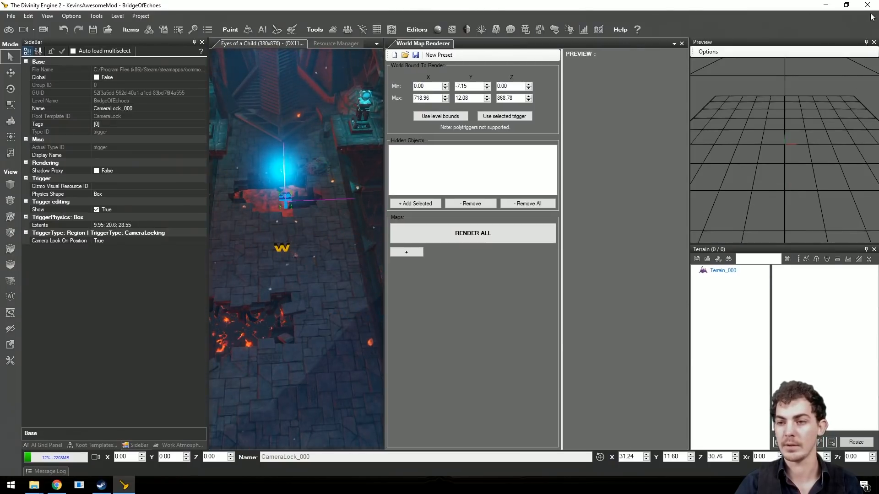
pyautogui.click(874, 42)
pyautogui.click(874, 43)
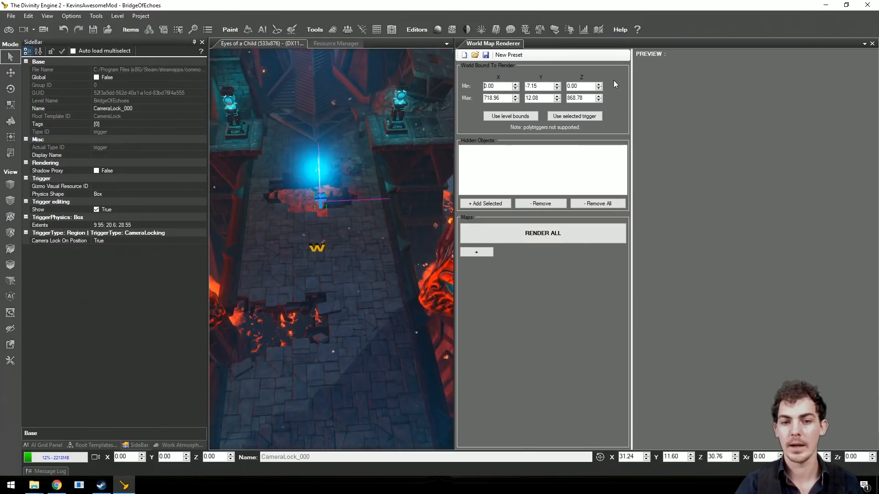
pyautogui.moveTo(454, 142); pyautogui.dragTo(553, 143)
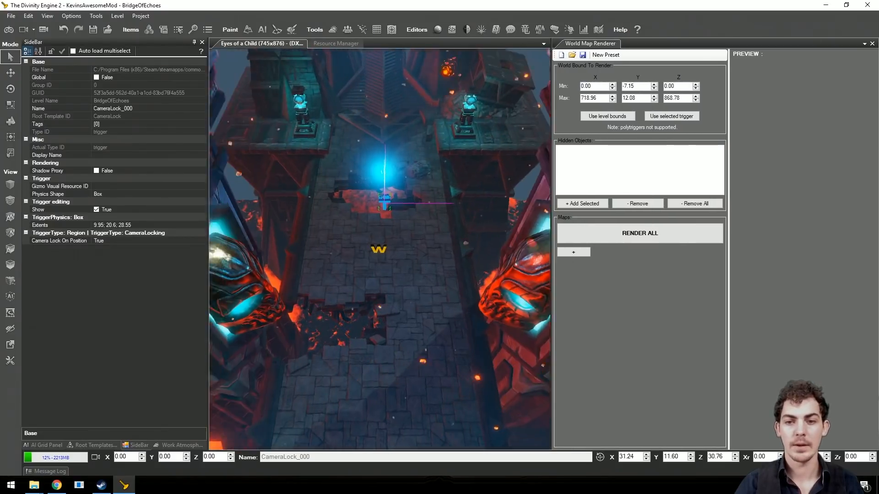
# Step: Set the world map's render area to the level bounds, add a MiniMap entry and render all maps
pyautogui.press('d')
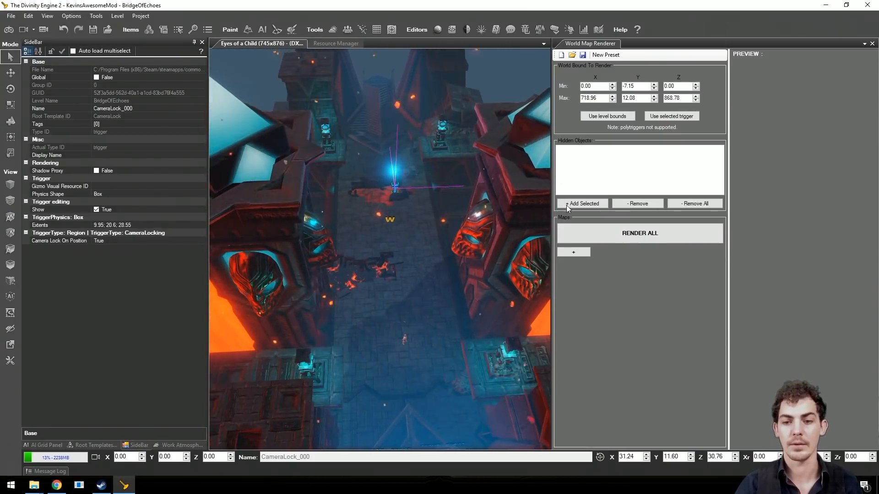
pyautogui.click(621, 118)
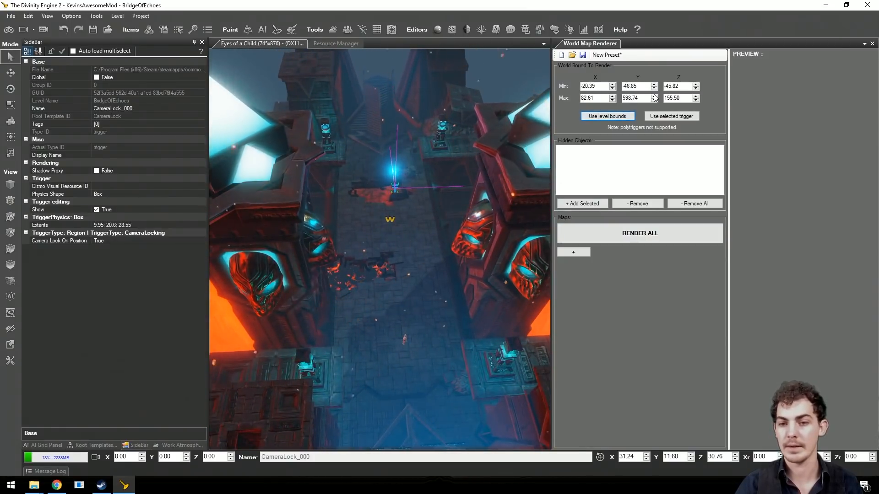
pyautogui.click(584, 252)
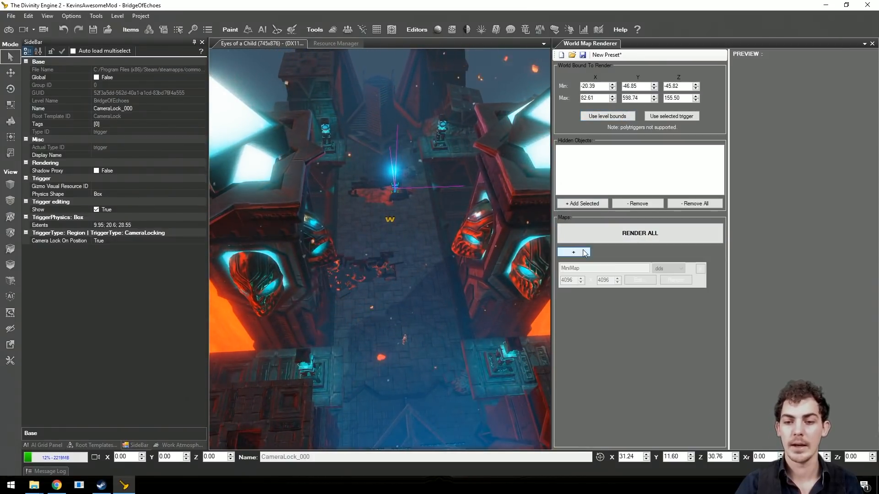
pyautogui.click(627, 237)
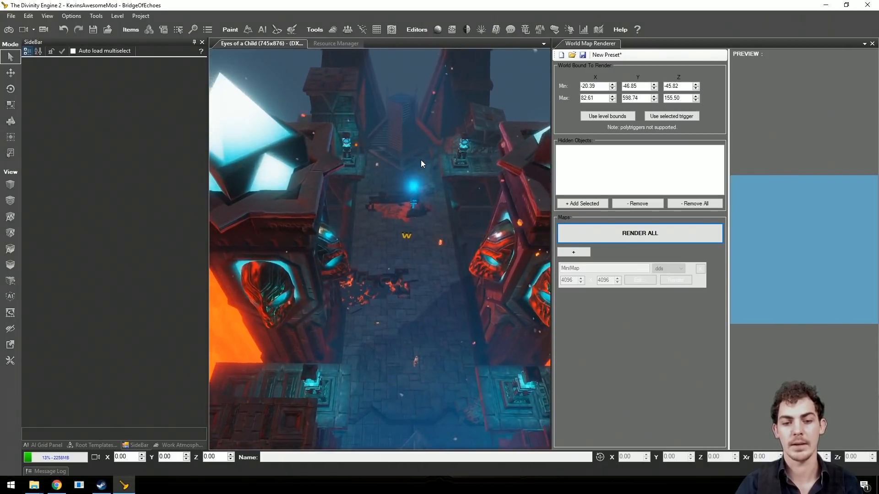
# Step: Select the camera lock trigger above the bridge and use it as the world map's render bounds
pyautogui.scroll(1, 420, 160)
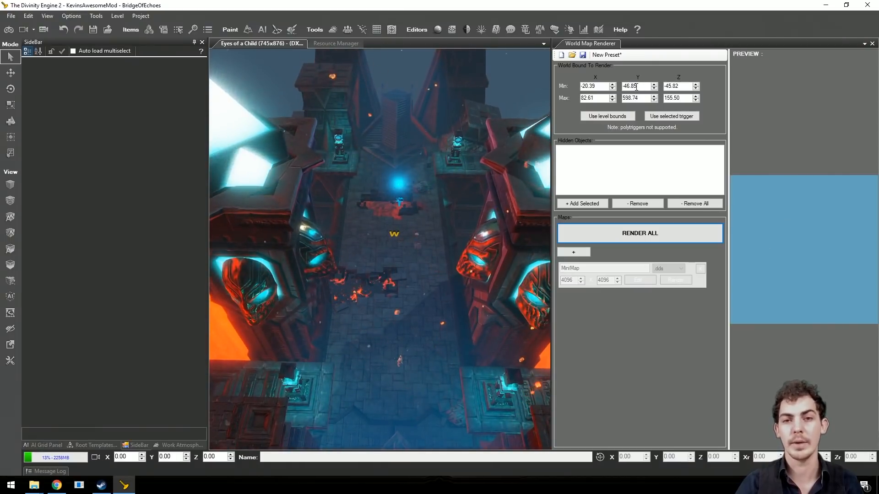
pyautogui.moveTo(525, 133); pyautogui.dragTo(457, 163, button='middle')
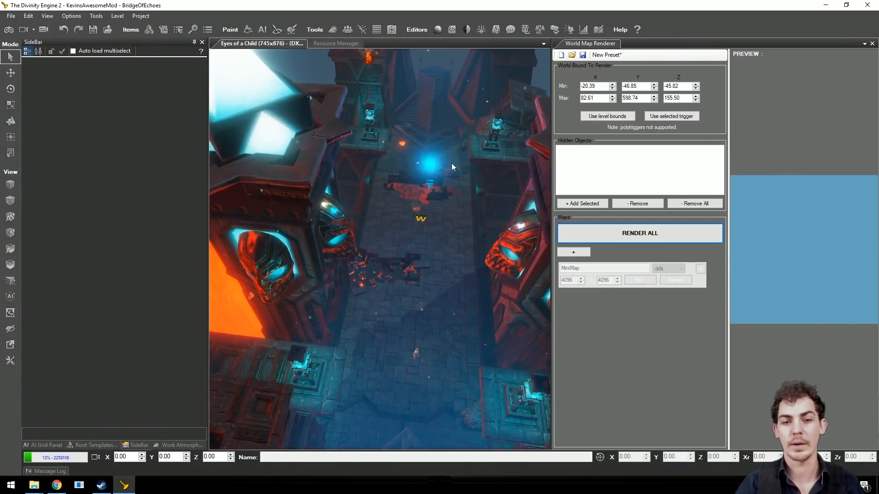
pyautogui.click(428, 178)
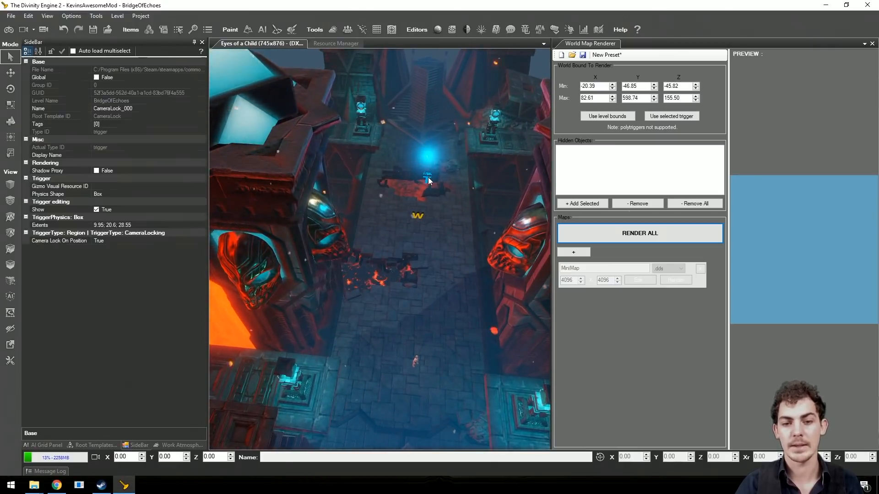
pyautogui.click(663, 116)
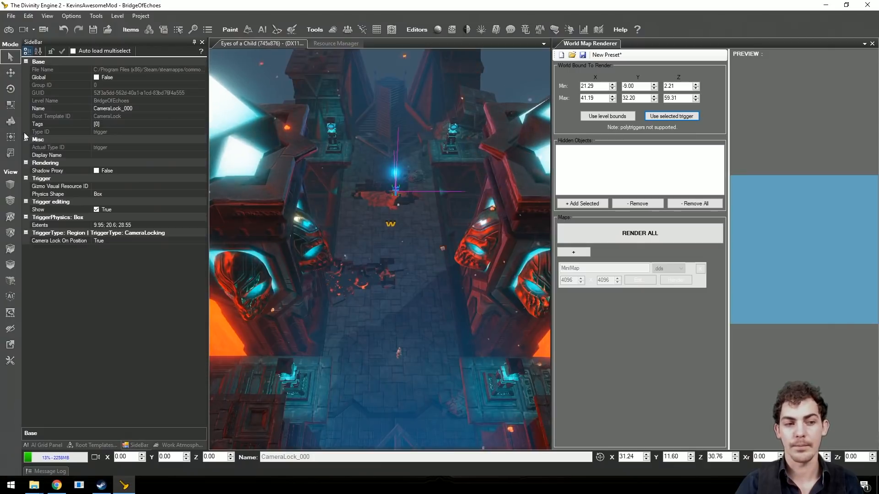
# Step: Display the camera lock trigger's box with its resize handles and examine how it covers the bridge from above
pyautogui.click(10, 136)
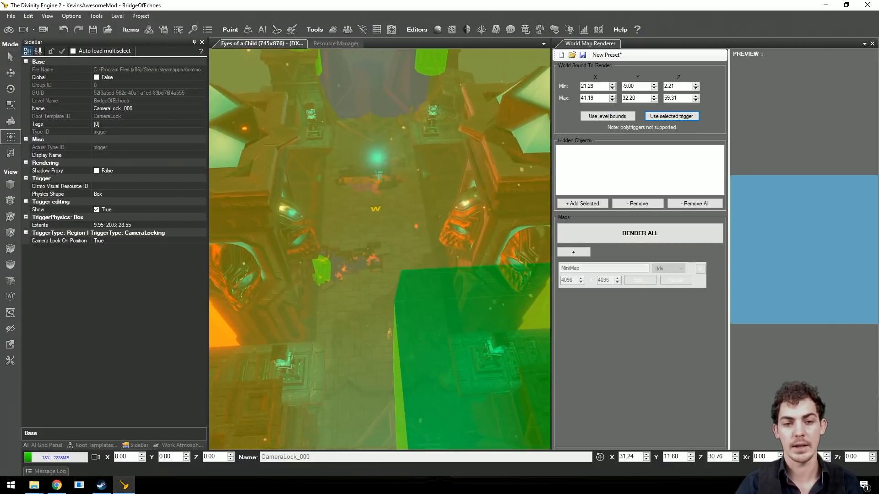
pyautogui.scroll(-5, 370, 171)
pyautogui.moveTo(371, 171); pyautogui.dragTo(376, 155, button='middle')
pyautogui.press('a')
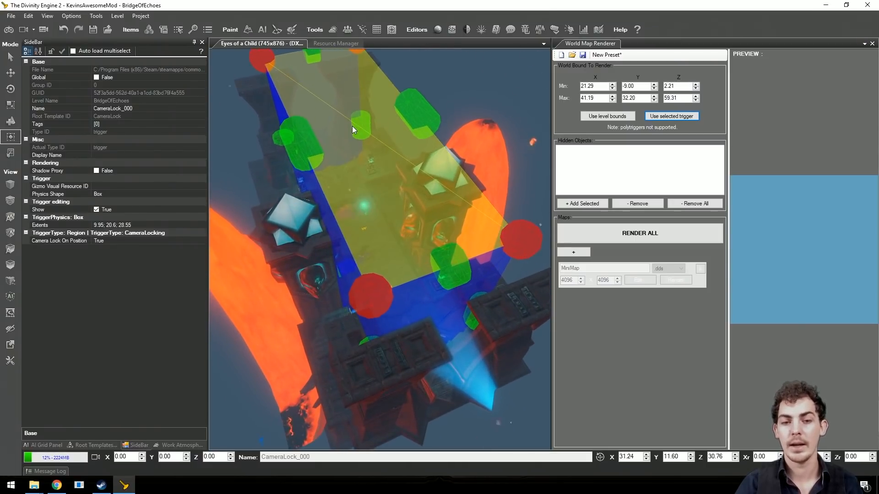
# Step: Render all maps again using the camera lock trigger's box as the render bounds
pyautogui.press('a')
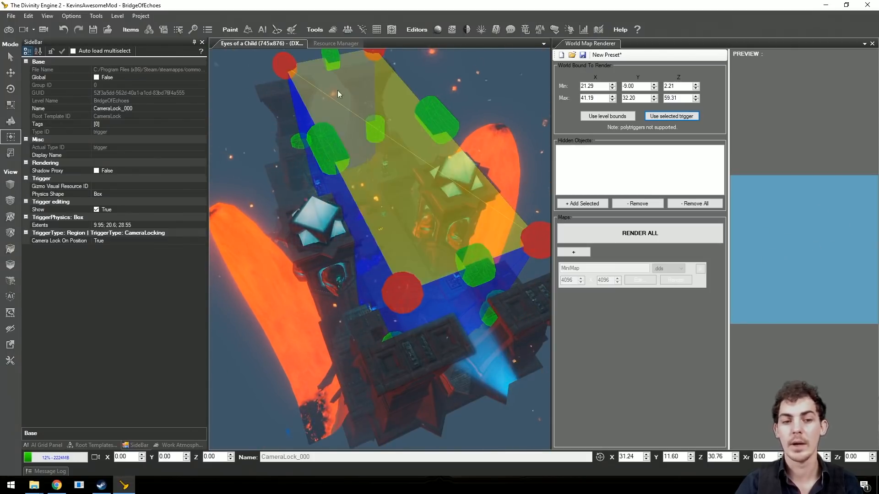
pyautogui.moveTo(366, 204); pyautogui.dragTo(441, 204, button='middle')
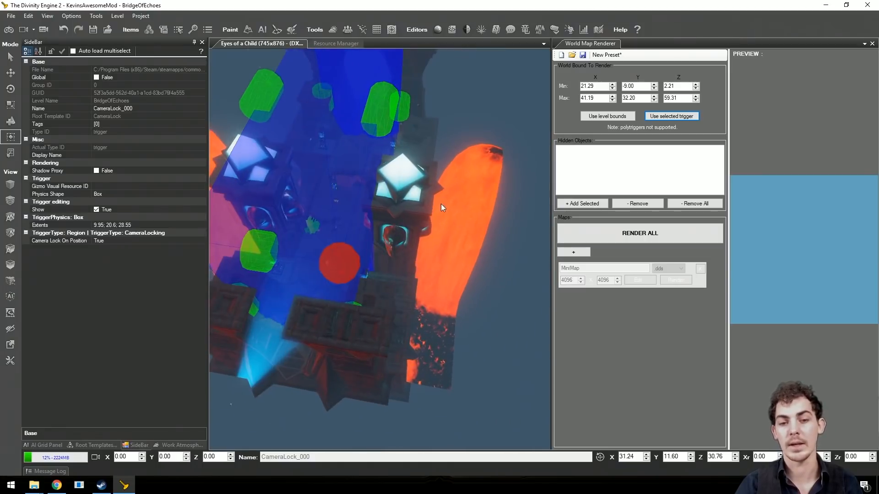
pyautogui.moveTo(376, 157); pyautogui.dragTo(456, 174, button='middle')
pyautogui.scroll(2, 456, 175)
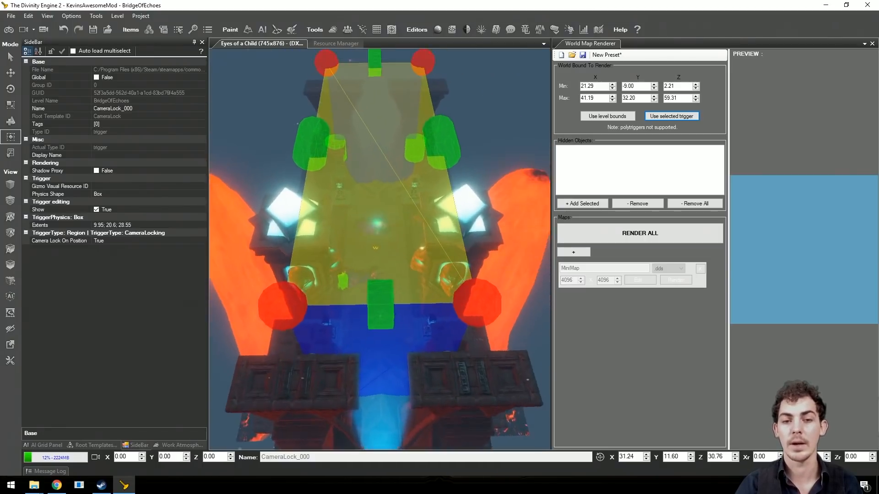
pyautogui.scroll(4, 435, 163)
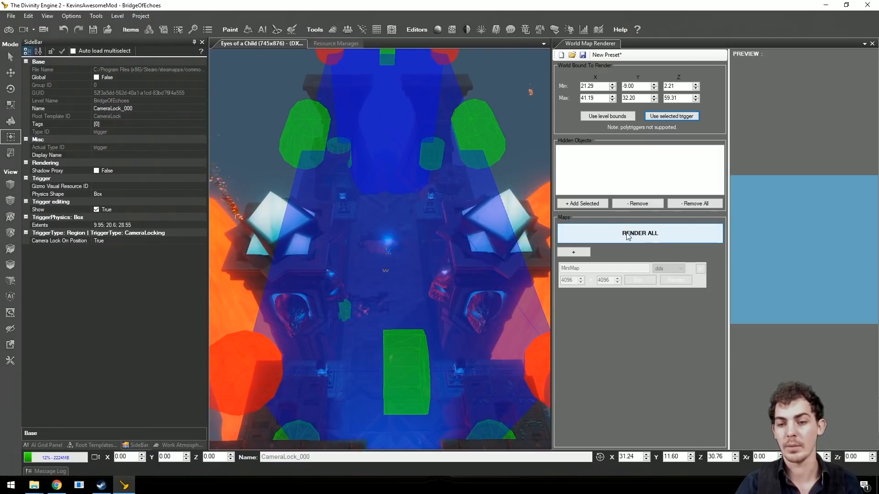
pyautogui.click(639, 238)
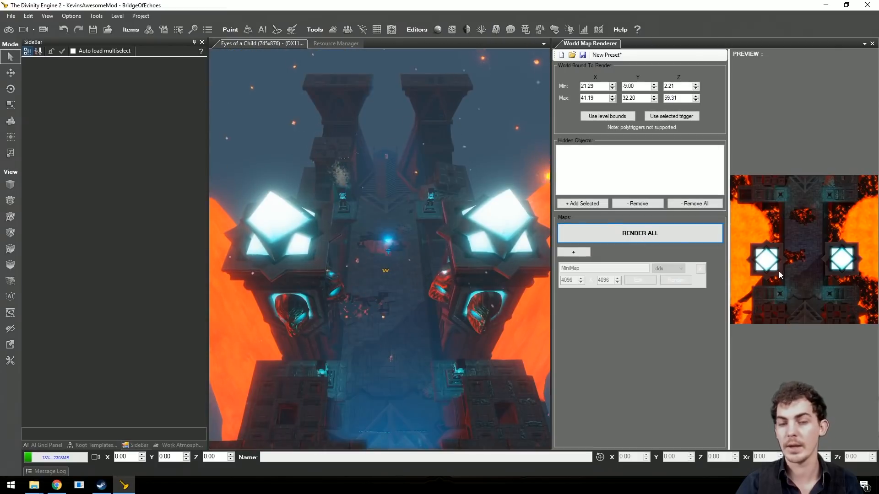
# Step: Enter game mode, walk the character forward along the bridge and open the in-game map to check the new render
pyautogui.moveTo(414, 199); pyautogui.dragTo(385, 181, button='middle')
pyautogui.scroll(5, 382, 180)
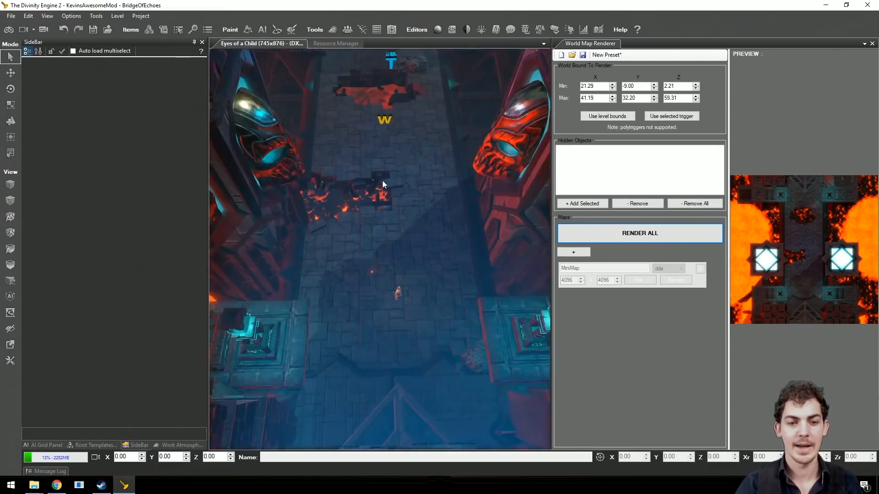
pyautogui.click(9, 29)
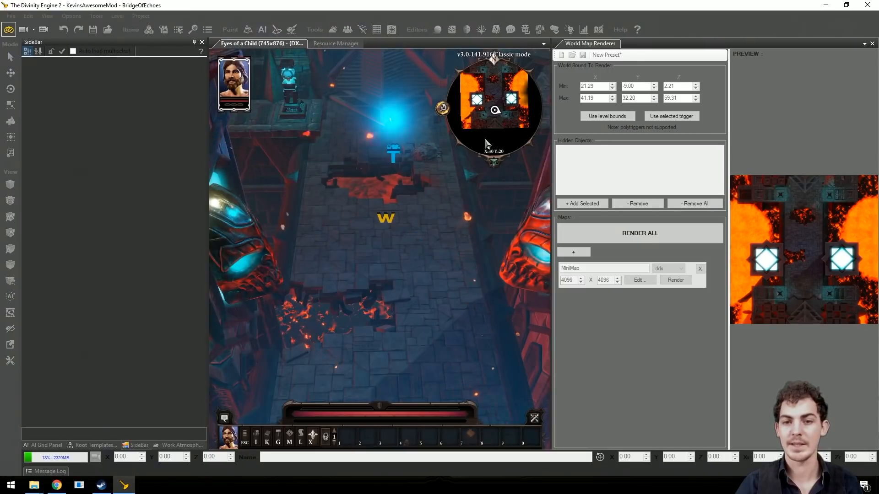
pyautogui.press('w')
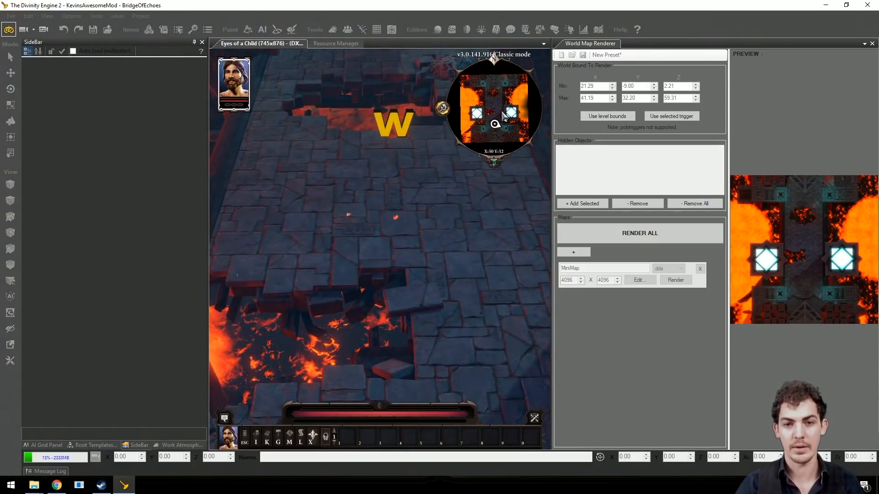
pyautogui.press('m')
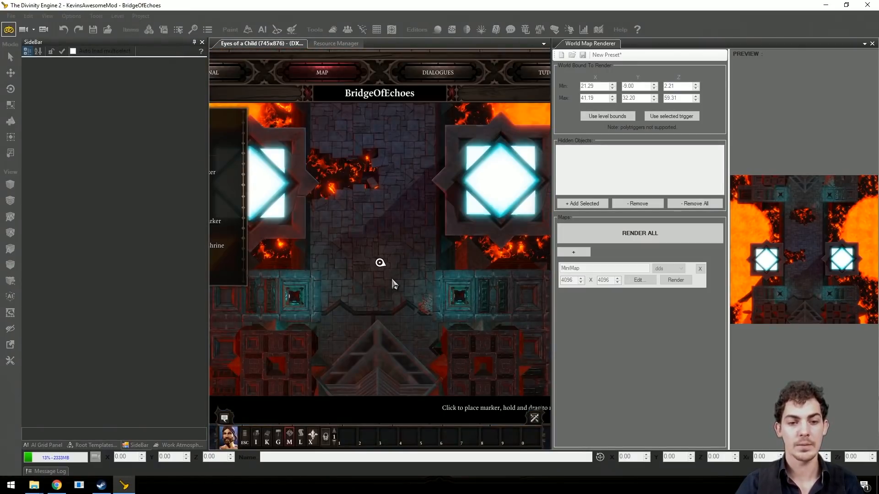
# Step: Close the World Map Renderer, look over the rest of the in-game map and return to edit mode
pyautogui.click(872, 43)
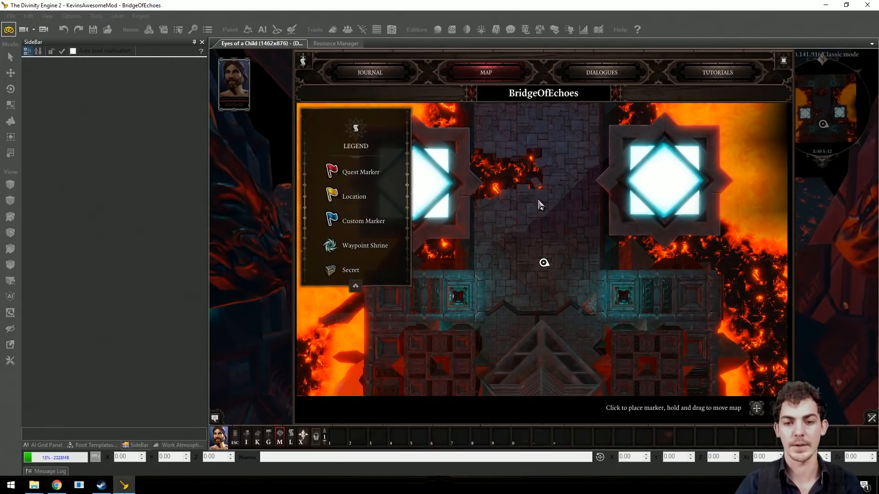
pyautogui.moveTo(537, 199); pyautogui.dragTo(540, 300)
pyautogui.moveTo(542, 174); pyautogui.dragTo(548, 280)
pyautogui.press('m')
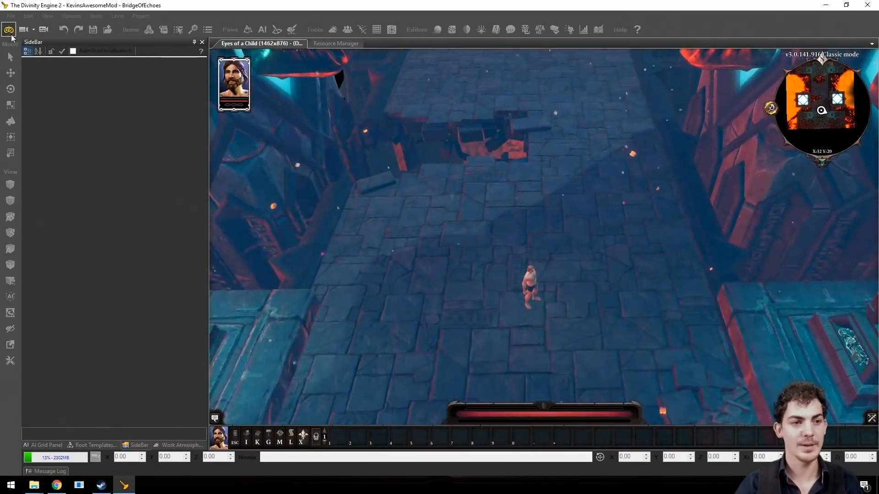
pyautogui.click(10, 32)
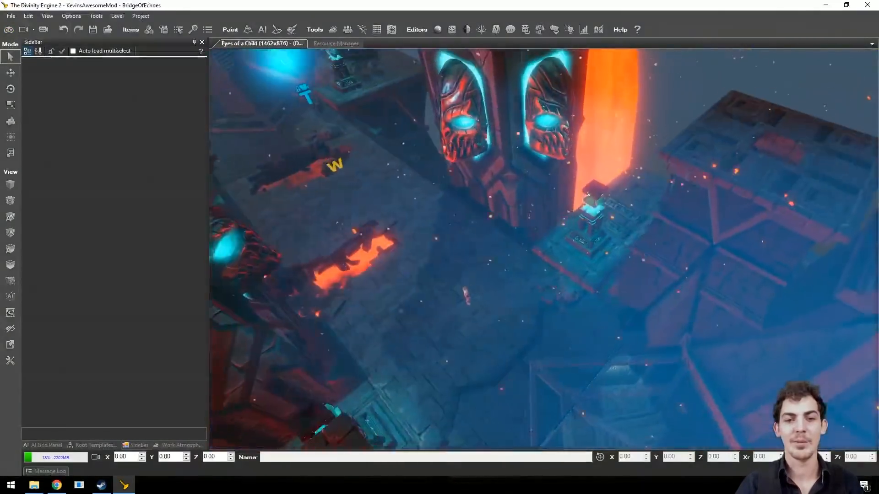
# Step: Open the Publish Project dialog, review its title, tags, description and visibility options, and cancel it
pyautogui.moveTo(262, 94); pyautogui.dragTo(331, 94, button='middle')
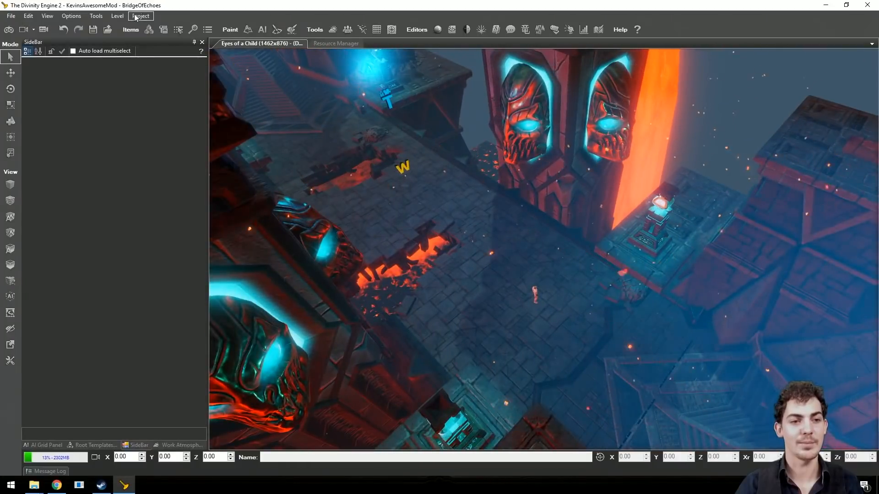
pyautogui.click(135, 17)
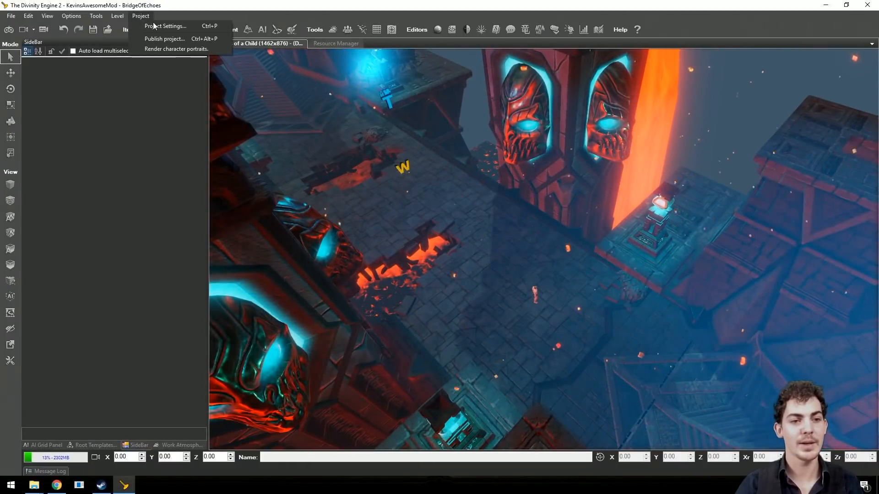
pyautogui.click(168, 40)
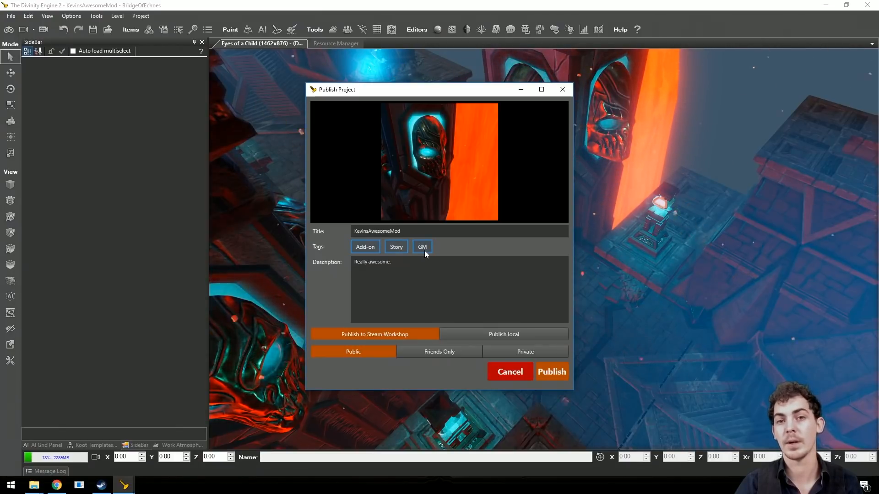
pyautogui.click(514, 374)
# Step: Review the publishing, dependency and general project settings, keep only GM as the publishing target, and save
pyautogui.click(141, 16)
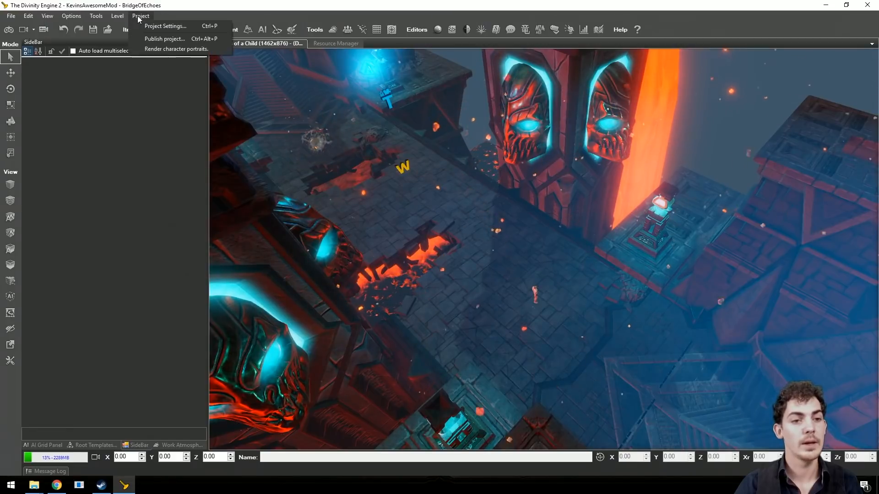
pyautogui.click(158, 29)
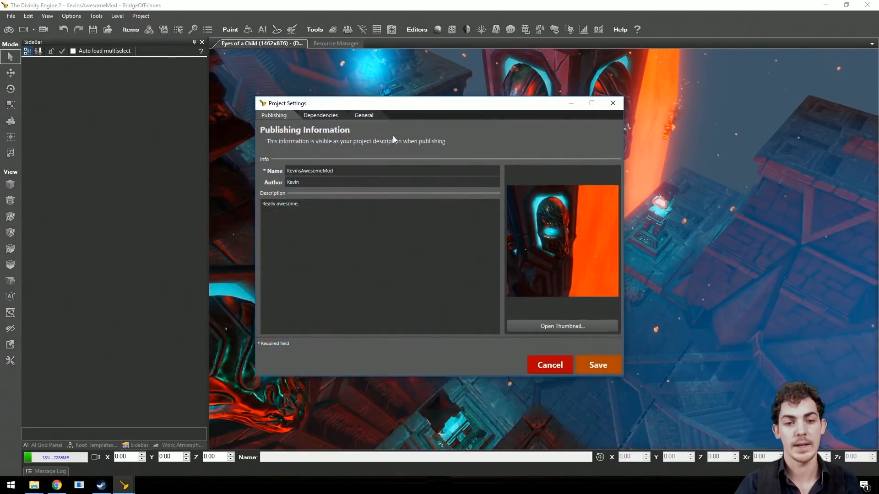
pyautogui.click(364, 116)
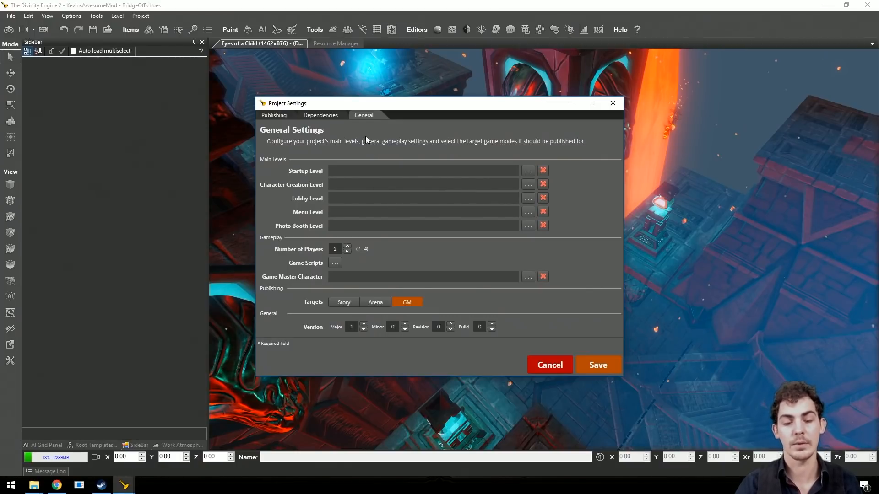
pyautogui.click(313, 114)
pyautogui.click(371, 117)
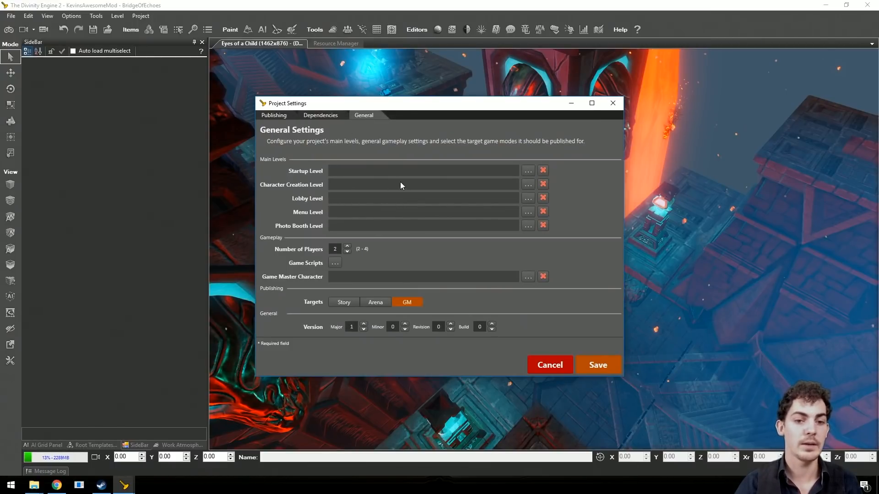
pyautogui.click(597, 365)
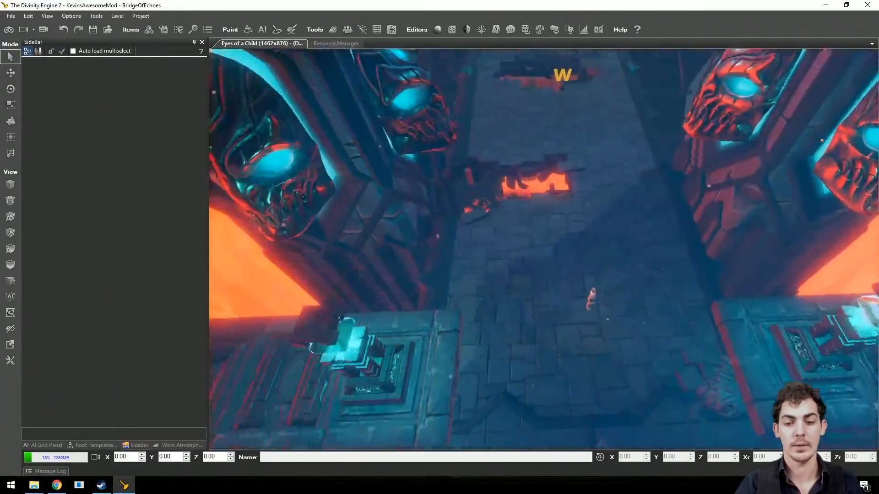
# Step: Check the thumbnail, title, tags and description in the Publish Project dialog again, and cancel without publishing
pyautogui.moveTo(394, 274); pyautogui.dragTo(258, 77, button='middle')
pyautogui.click(140, 15)
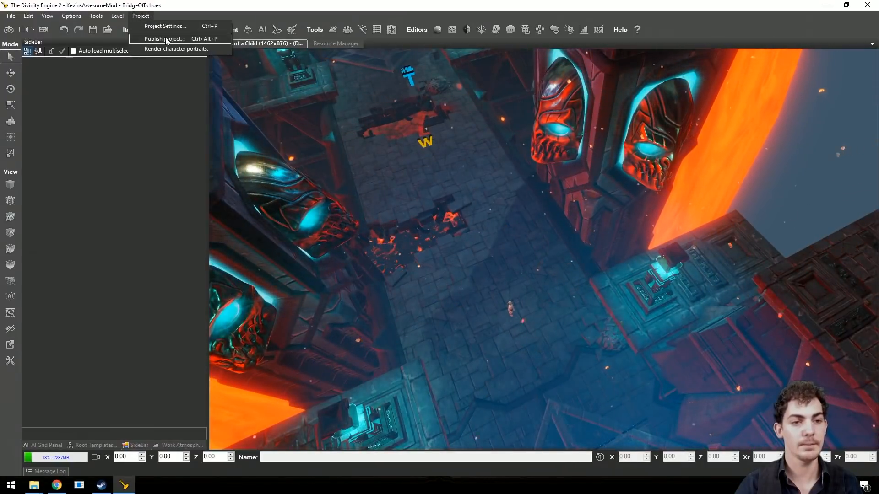
pyautogui.click(165, 37)
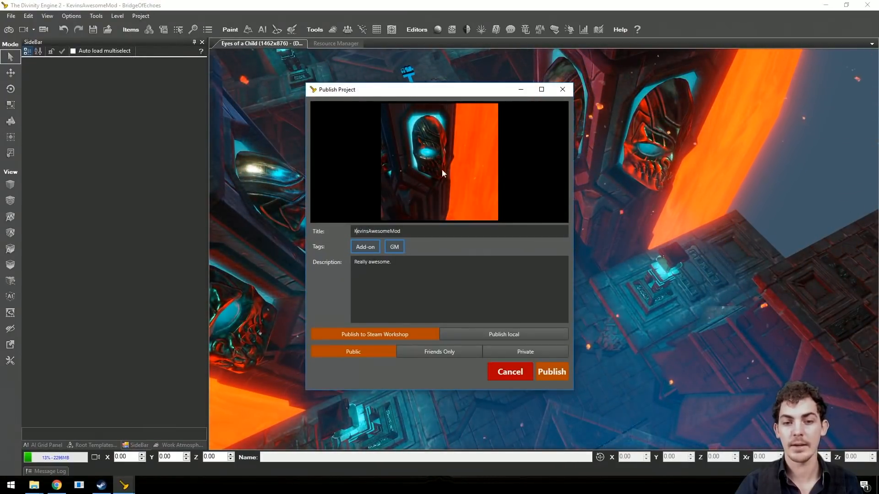
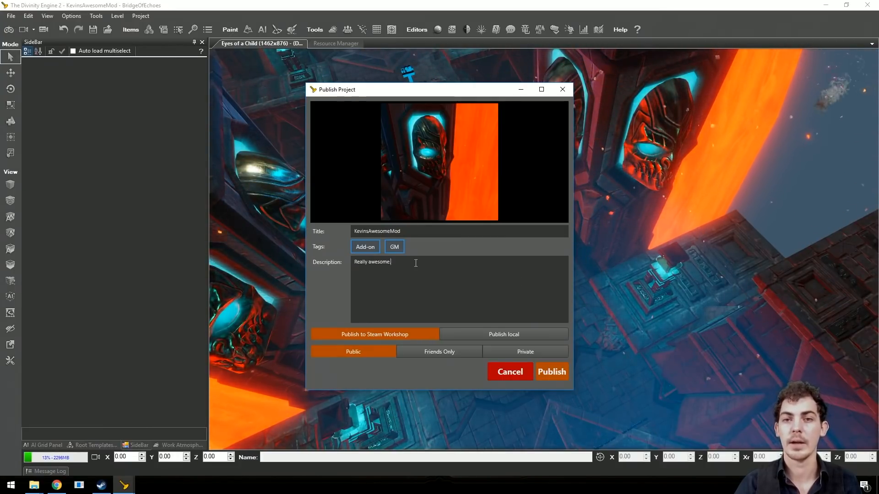
pyautogui.click(500, 373)
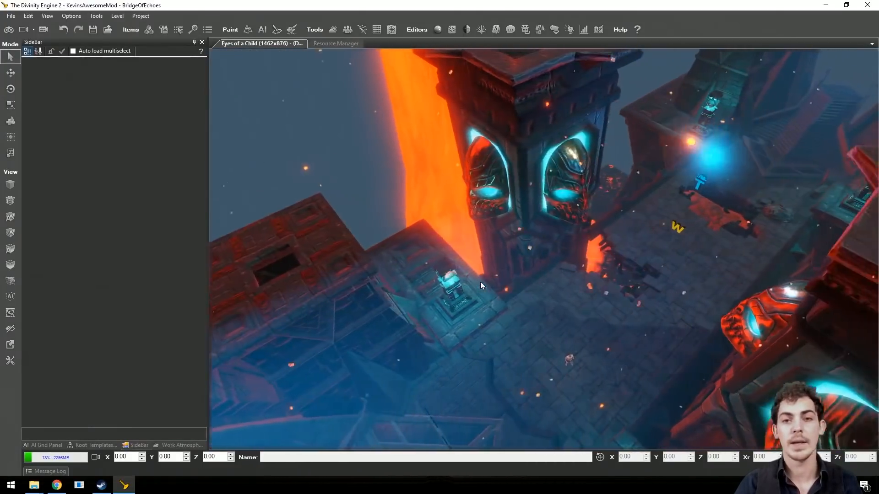
pyautogui.moveTo(480, 281); pyautogui.dragTo(487, 266, button='middle')
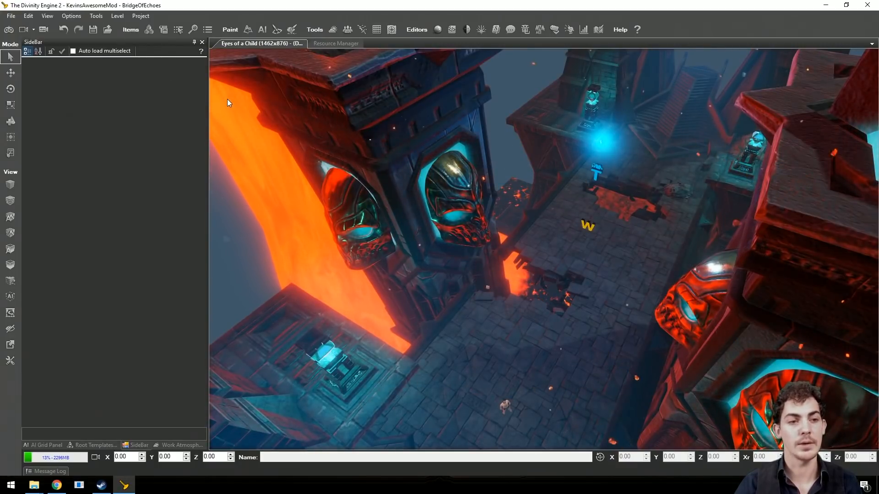
pyautogui.moveTo(377, 213); pyautogui.dragTo(386, 204, button='middle')
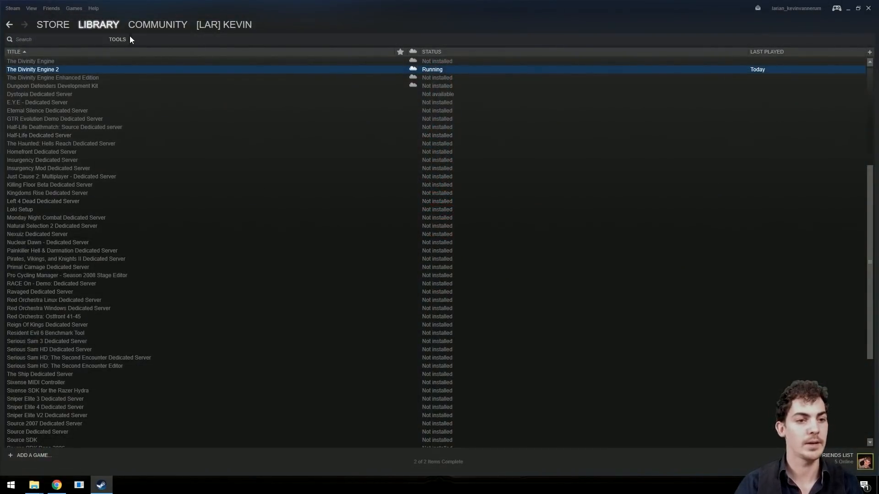
# Step: Switch to Steam, show the Games section of the library and launch Divinity: Original Sin 2
pyautogui.click(114, 40)
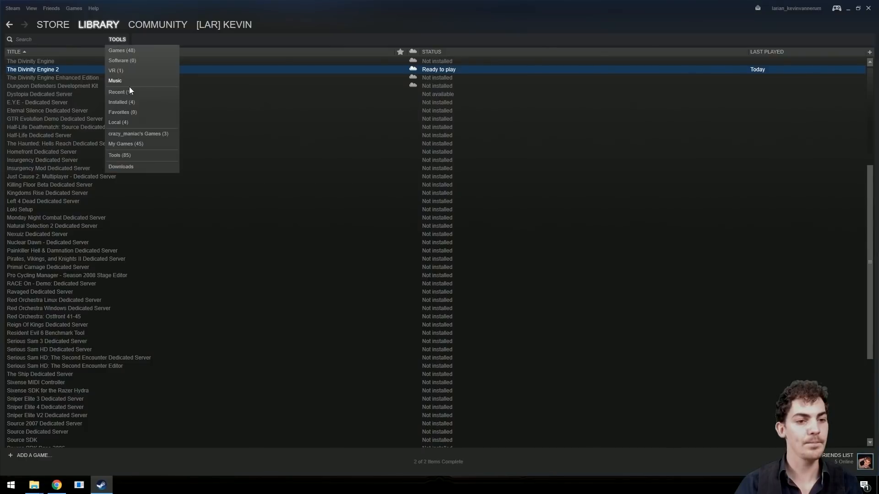
pyautogui.click(122, 53)
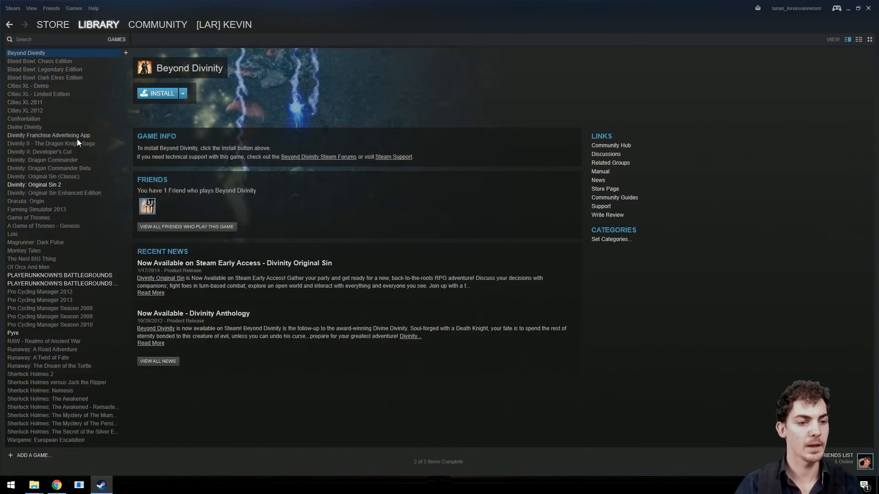
pyautogui.doubleClick(66, 186)
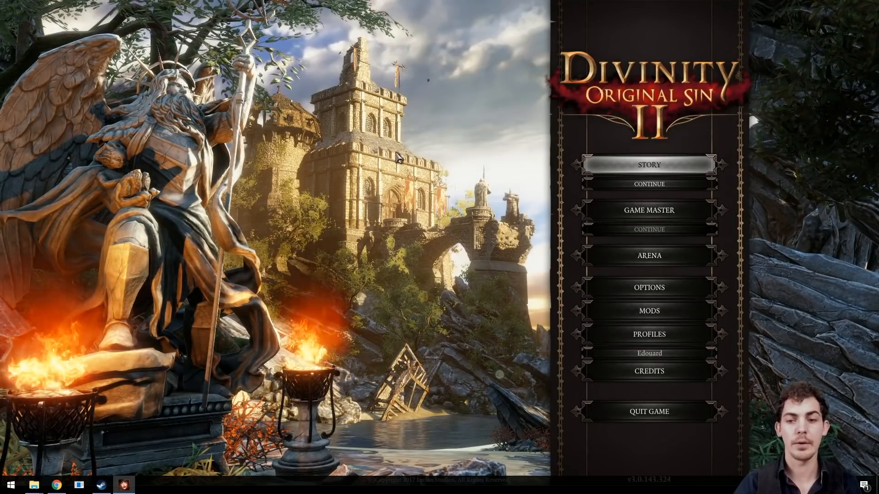
# Step: Check the Game Master options, examine the project's entry in the game's add-ons load order and leave the mod manager unchanged
pyautogui.click(645, 210)
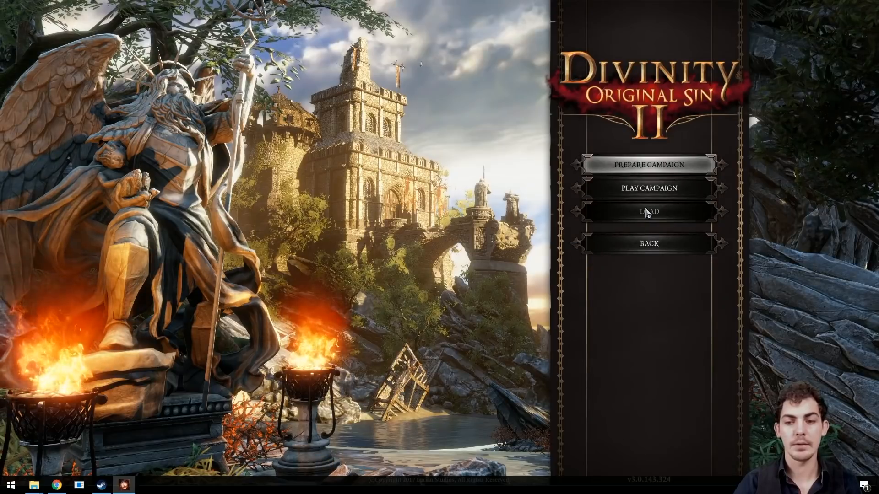
pyautogui.click(650, 245)
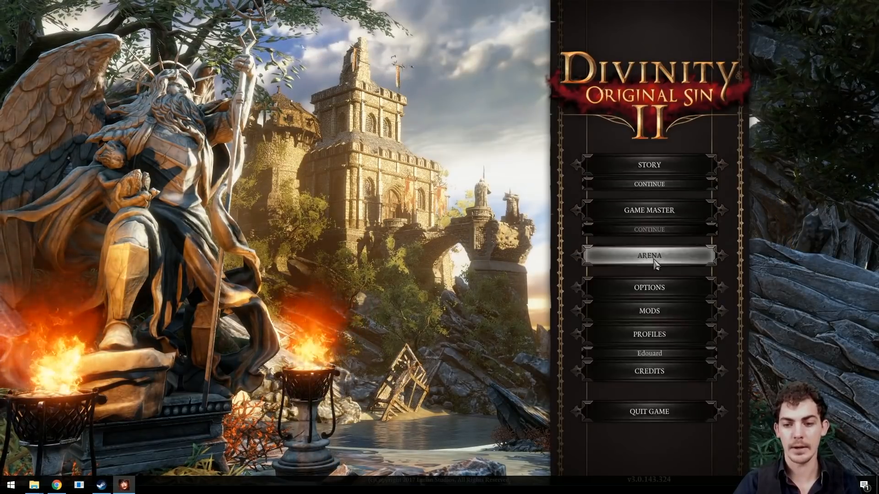
pyautogui.click(657, 311)
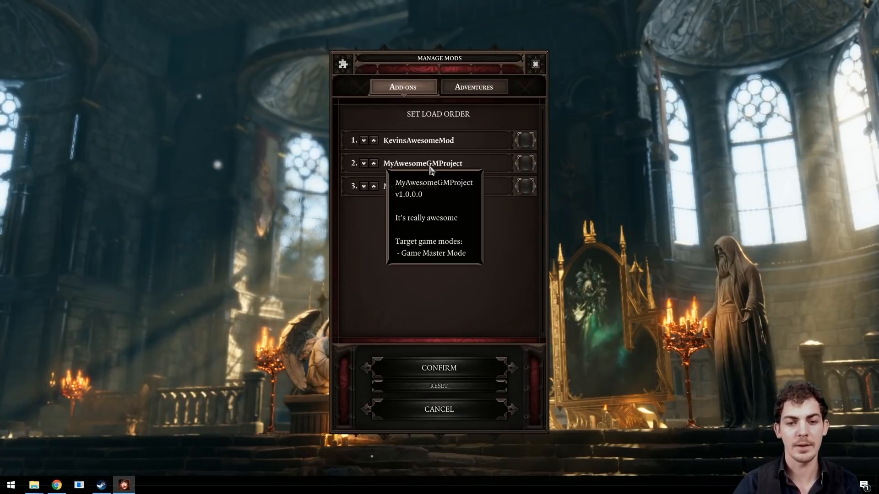
pyautogui.moveTo(423, 142)
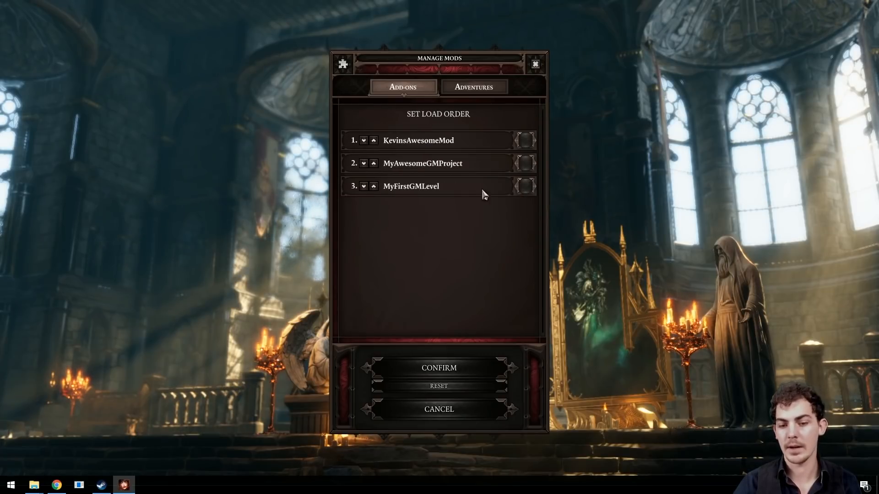
pyautogui.click(459, 409)
# Step: Create a new campaign named with the creator's first name plus "Awesome Campaign", enabling the creator's own AwesomeMod add-on
pyautogui.click(635, 213)
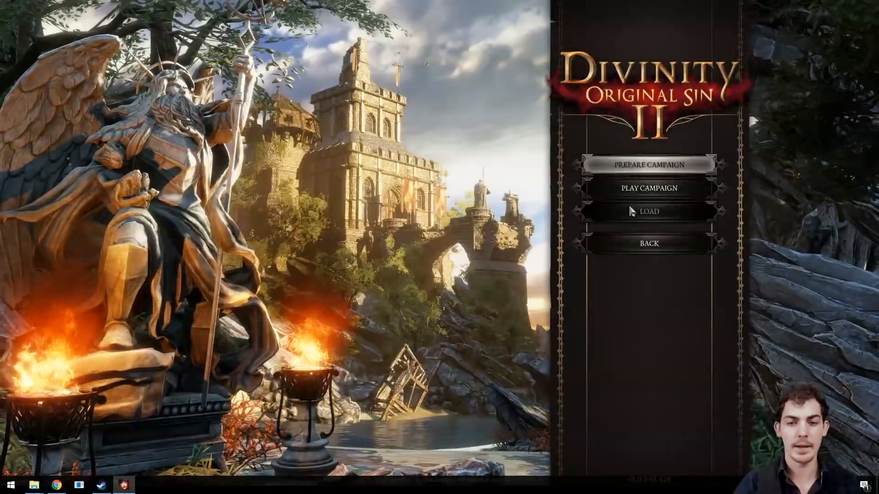
pyautogui.click(638, 169)
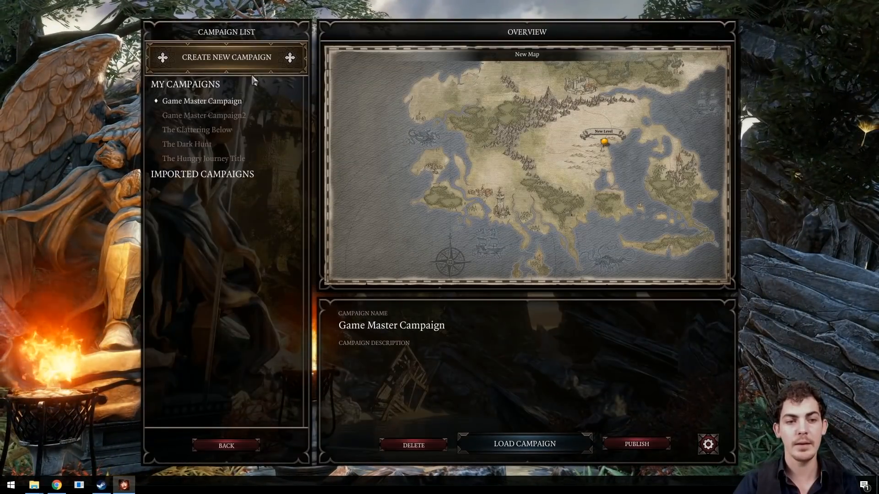
pyautogui.click(244, 62)
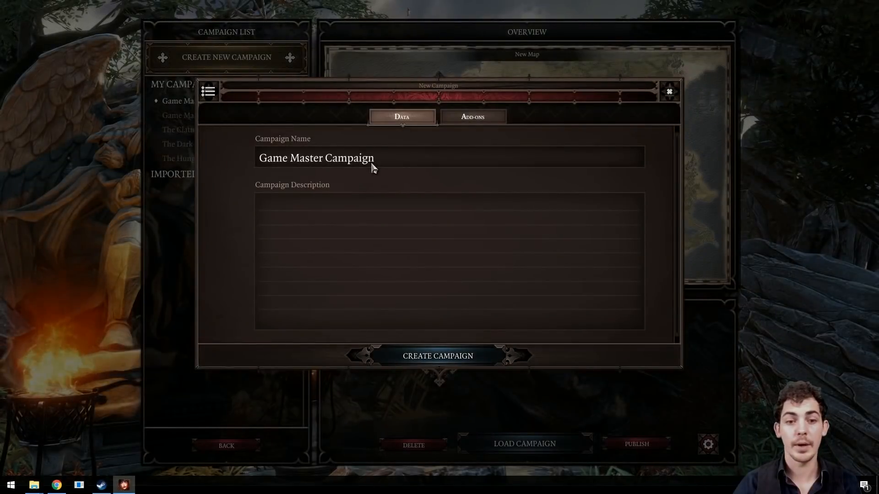
pyautogui.moveTo(369, 161); pyautogui.dragTo(229, 161)
pyautogui.write('Kevins')
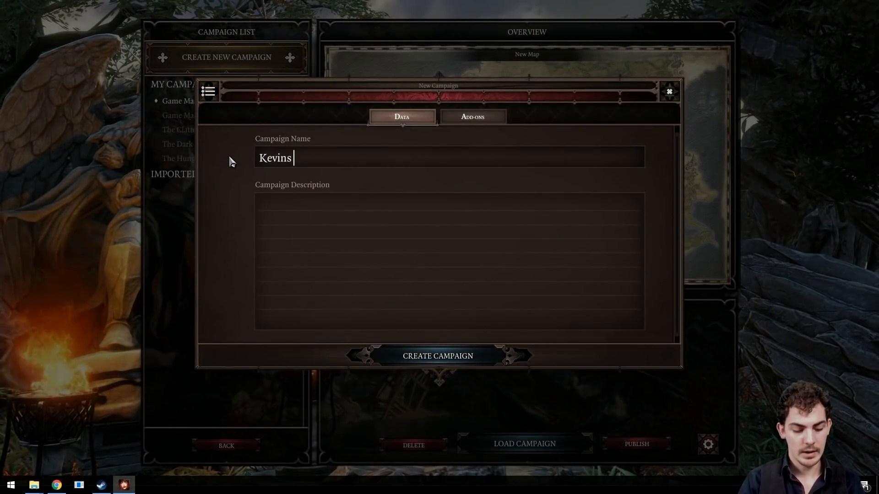
pyautogui.press('BackSpace')
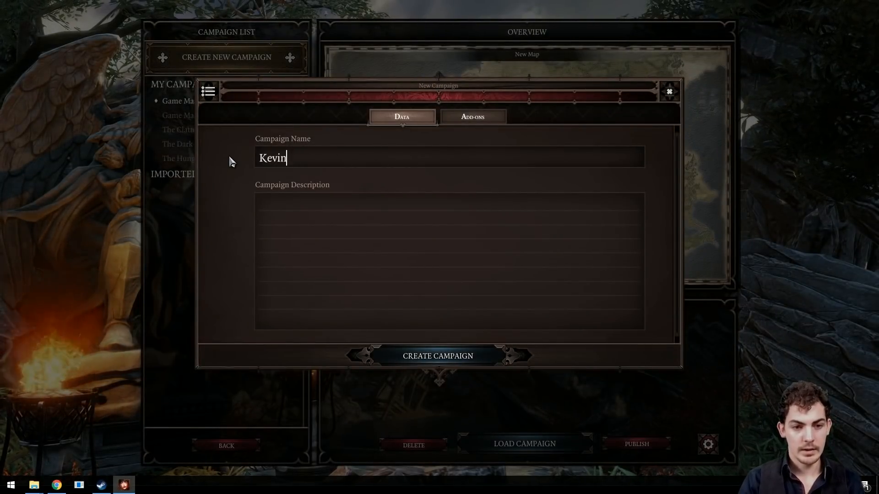
pyautogui.write('s Awesome ')
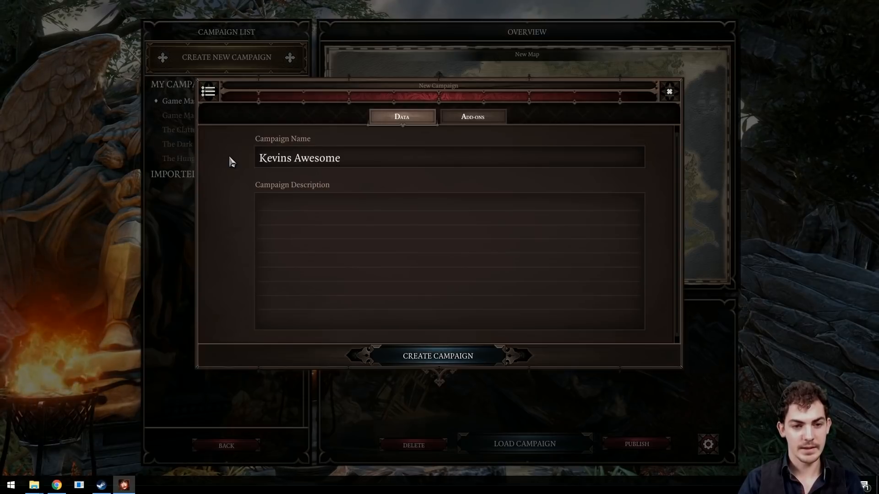
pyautogui.write('Campaign')
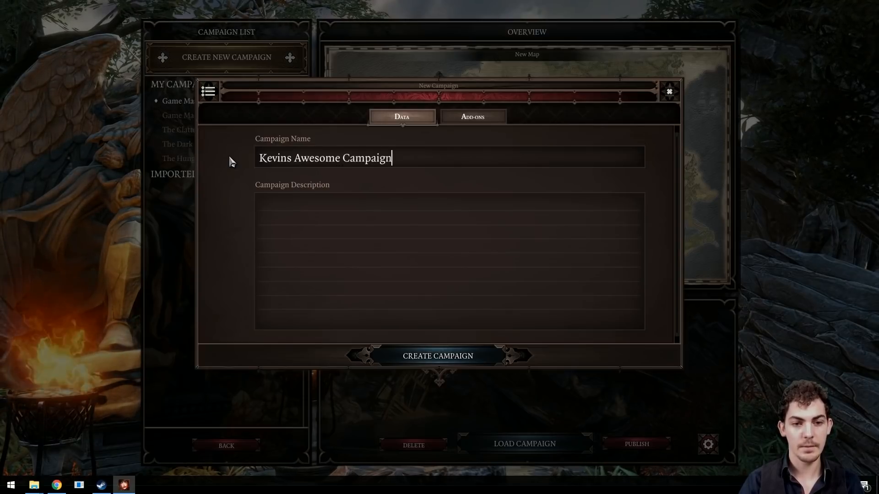
pyautogui.click(497, 114)
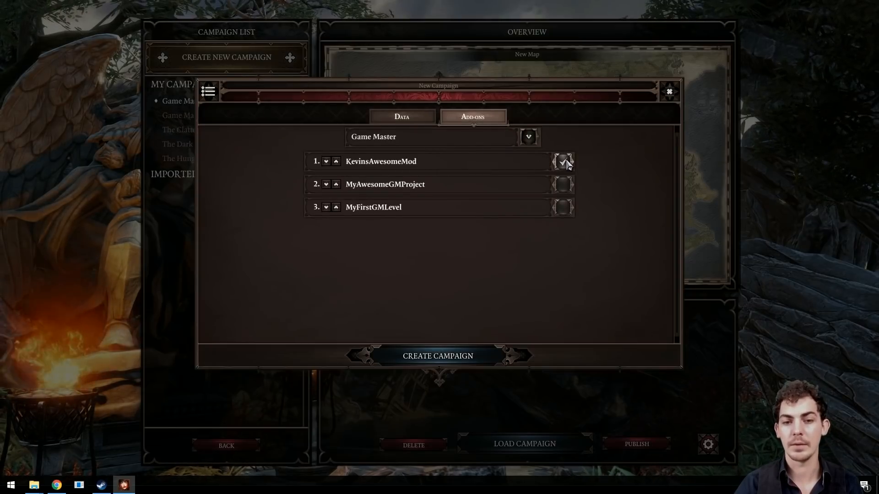
pyautogui.click(457, 357)
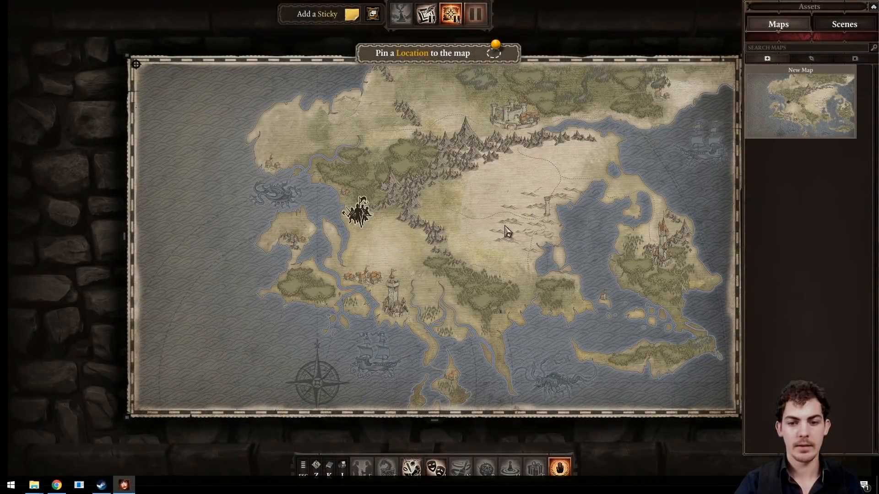
# Step: Add a location pin on the pale central plain of the map and name its new level "Bridge OF Echoes"
pyautogui.rightClick(547, 215)
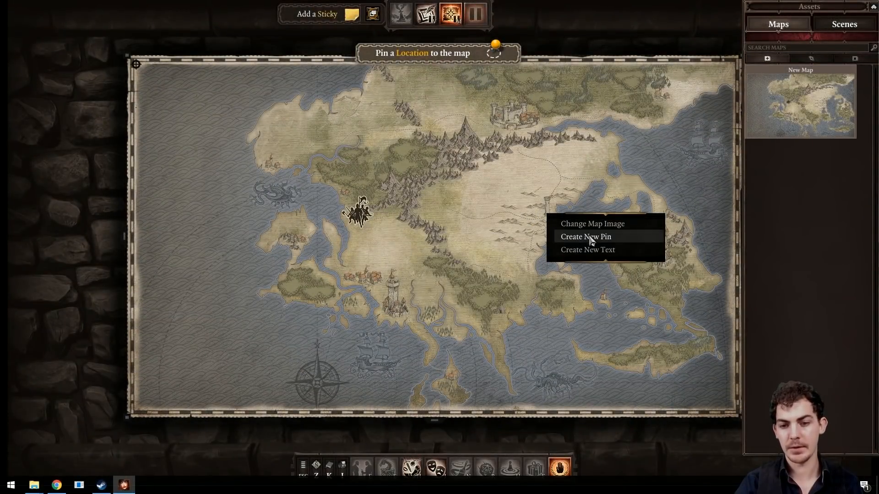
pyautogui.click(590, 237)
pyautogui.rightClick(548, 202)
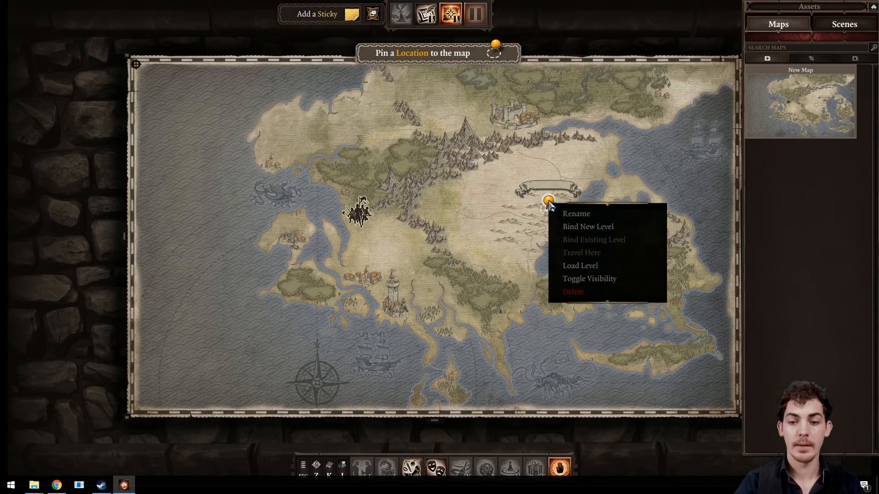
pyautogui.click(588, 227)
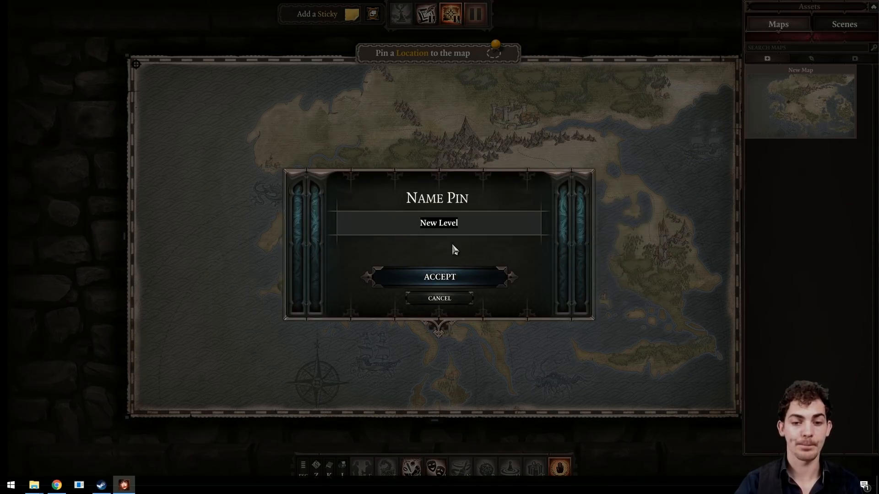
pyautogui.write('Bridge')
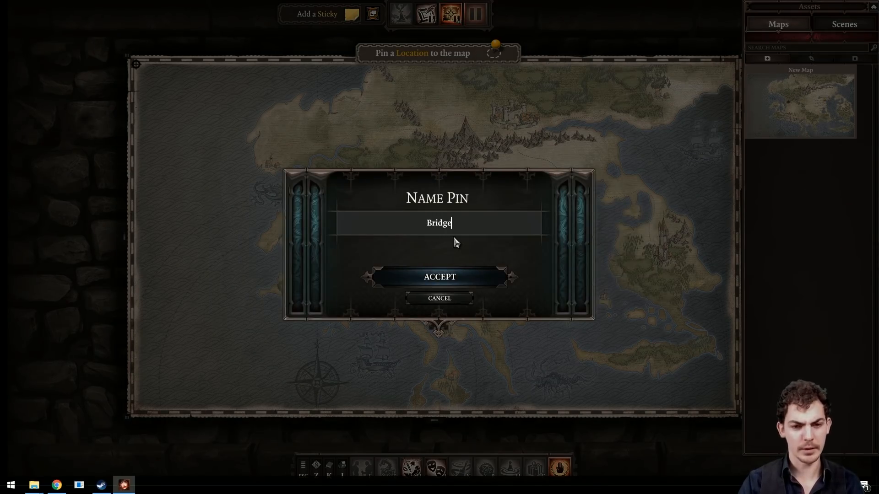
pyautogui.write(' OF Ech')
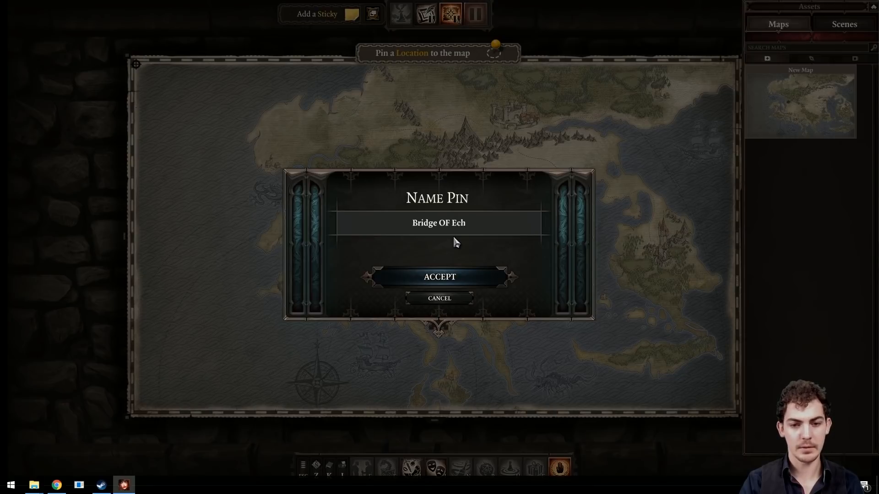
pyautogui.write('oes')
pyautogui.click(453, 276)
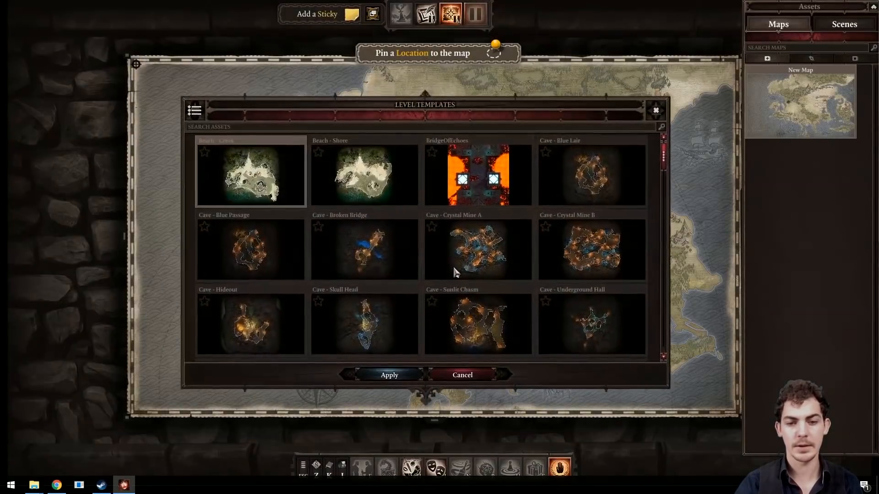
# Step: Bind the BridgeOfEchoes level template to the pin and load that level
pyautogui.click(479, 180)
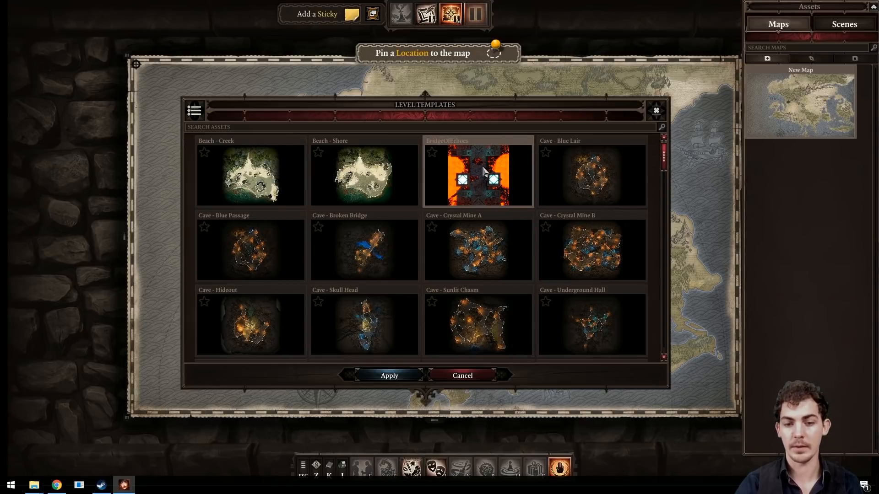
pyautogui.click(401, 374)
pyautogui.rightClick(547, 205)
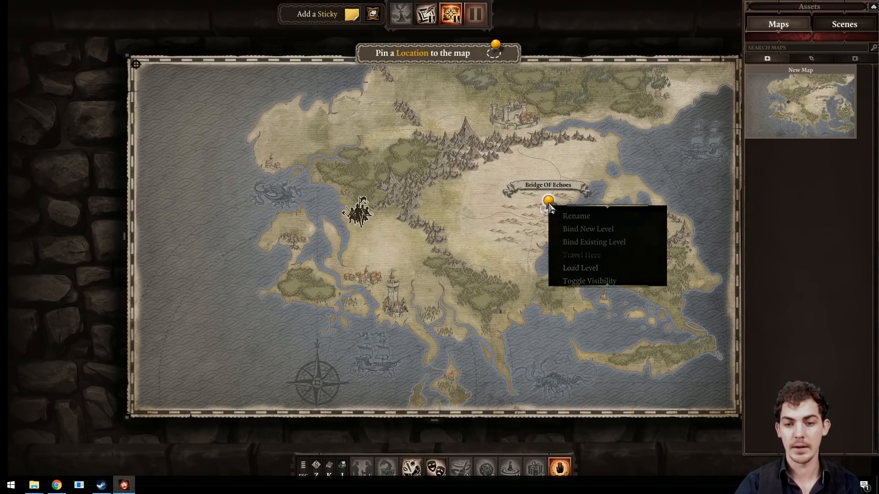
pyautogui.click(598, 268)
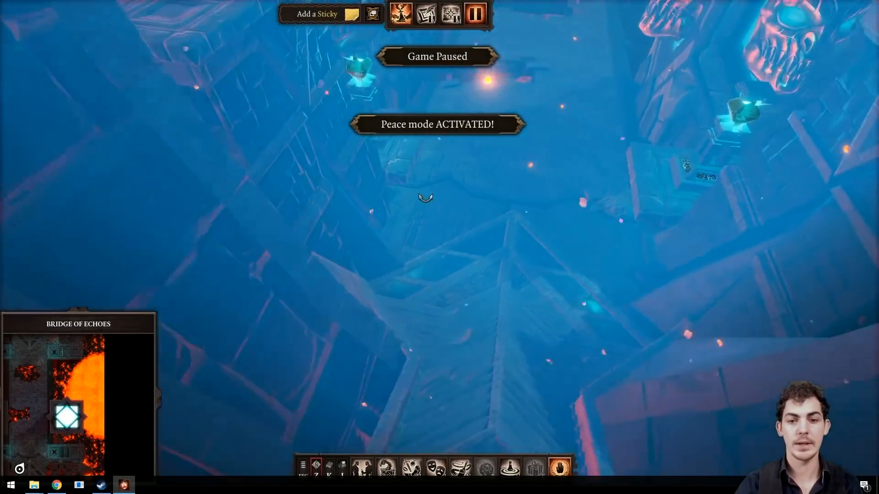
# Step: Place five human creatures from the Archetypes group on the bridge around the lava hole, including The Dark Knight
pyautogui.moveTo(425, 198); pyautogui.dragTo(405, 195, button='middle')
pyautogui.moveTo(476, 204); pyautogui.dragTo(275, 179, button='middle')
pyautogui.moveTo(465, 206); pyautogui.dragTo(296, 144, button='middle')
pyautogui.press('w')
pyautogui.press('s')
pyautogui.press('w')
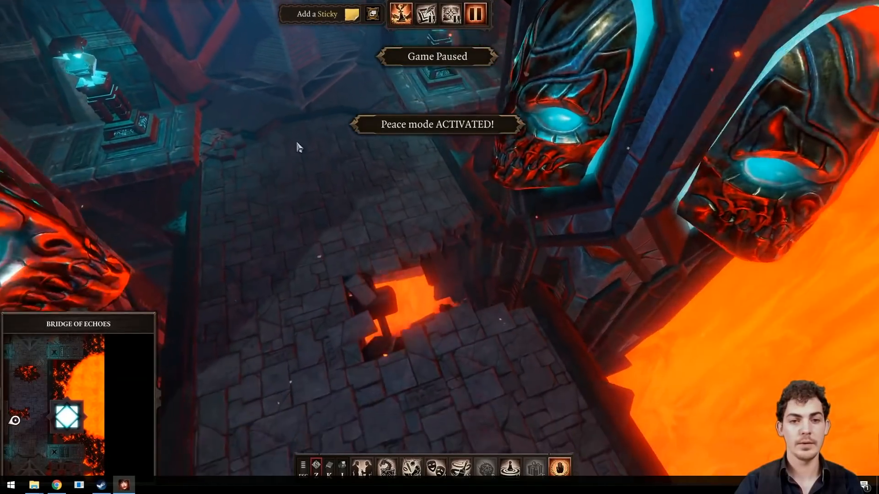
pyautogui.click(387, 467)
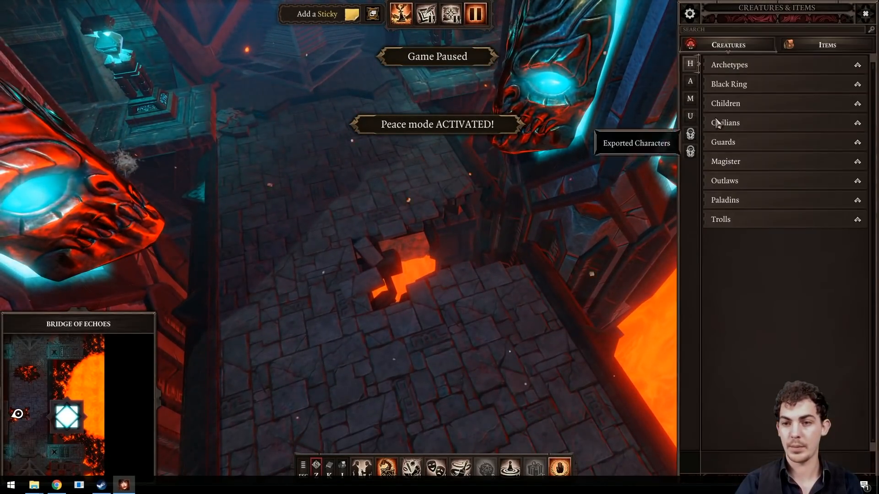
pyautogui.click(747, 68)
pyautogui.click(760, 90)
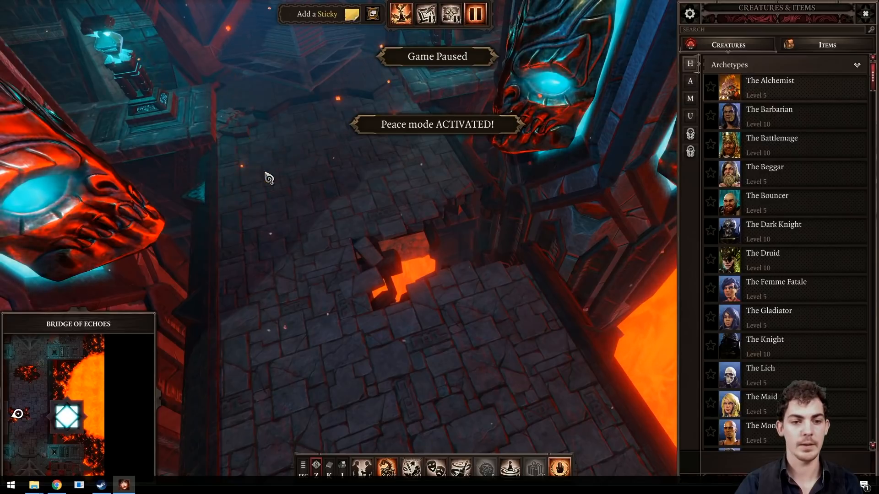
pyautogui.click(350, 160)
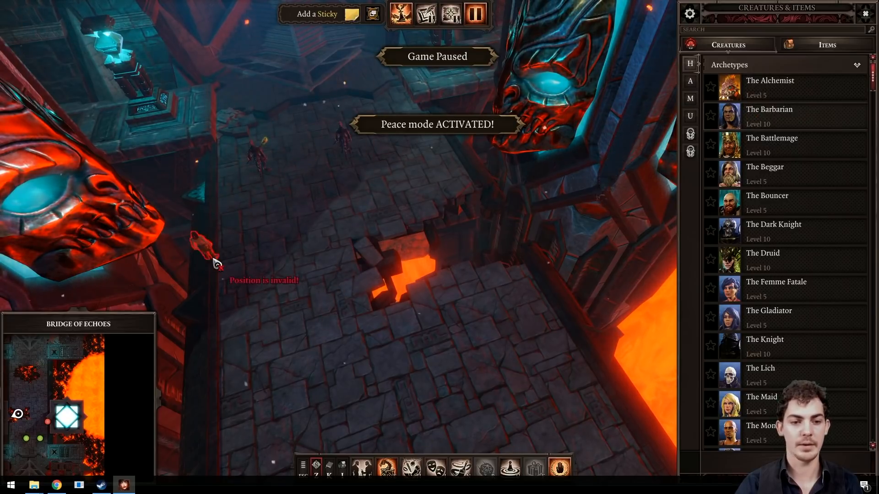
pyautogui.click(308, 226)
pyautogui.click(774, 231)
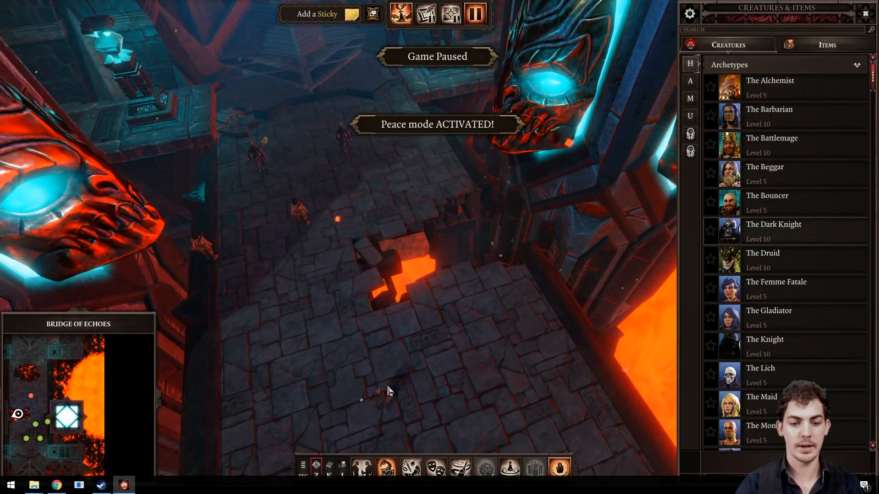
# Step: Look over the placed creatures along the bridge and close the Creatures & Items list
pyautogui.moveTo(387, 387); pyautogui.dragTo(360, 336, button='middle')
pyautogui.press('a')
pyautogui.press('s')
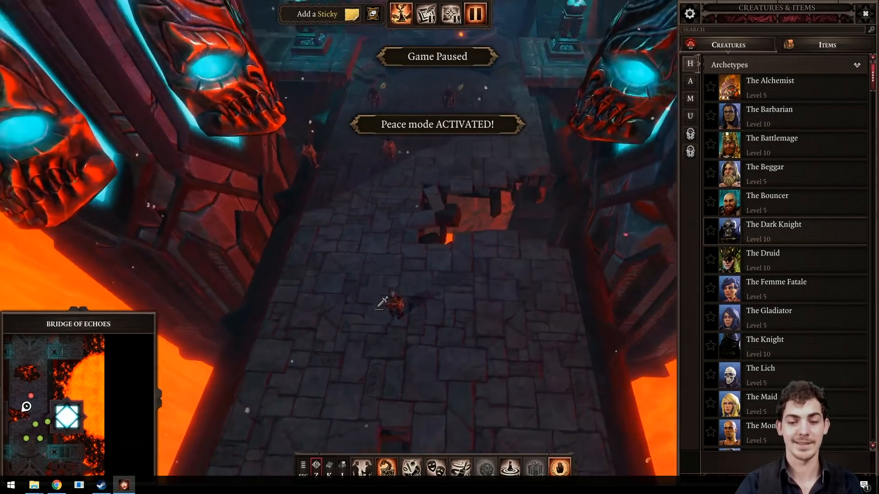
pyautogui.press('w')
pyautogui.press('d')
pyautogui.press('s')
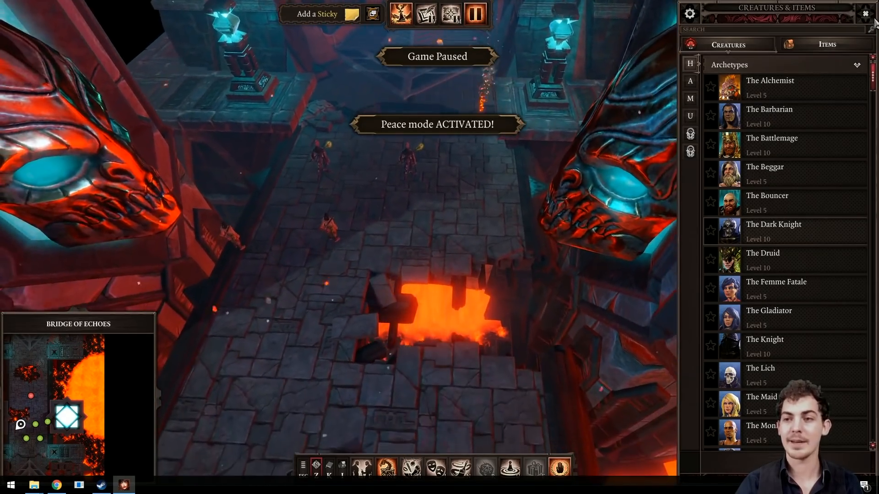
pyautogui.click(865, 13)
# Step: Examine the finished level from several angles, covering the tower gate, pedestals, skull statues and surrounding lava
pyautogui.press('w')
pyautogui.press('a')
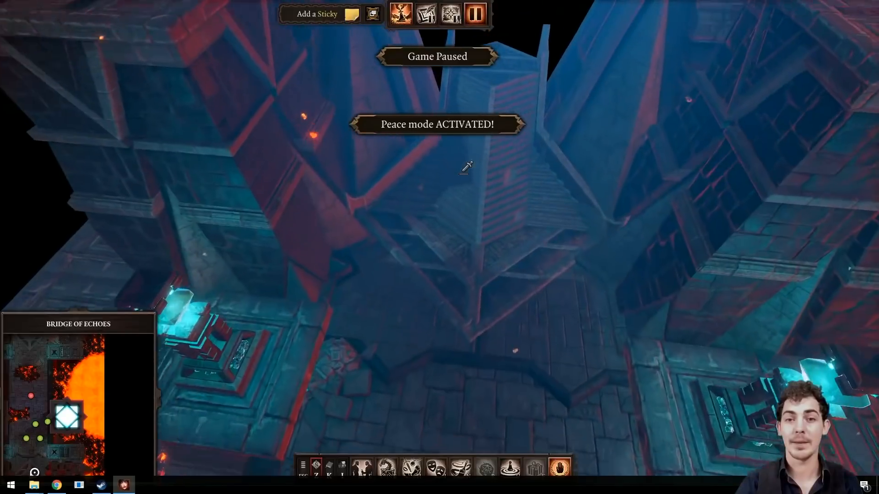
pyautogui.press('s')
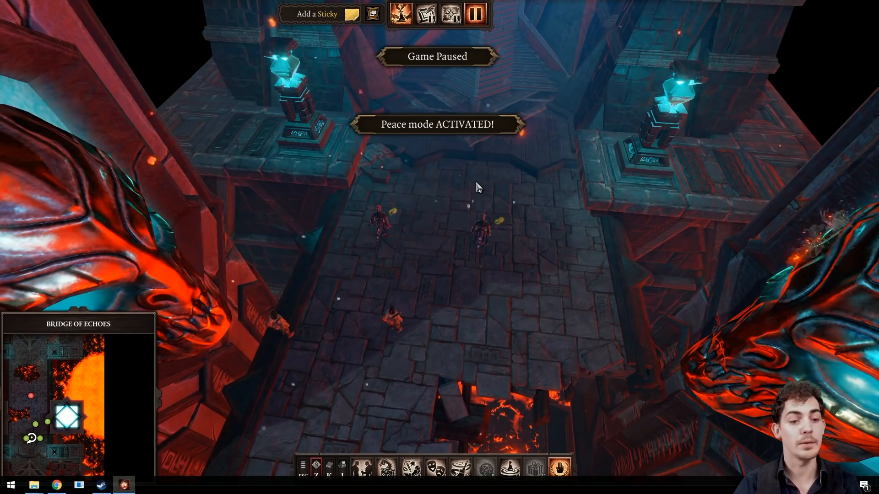
pyautogui.scroll(3, 476, 181)
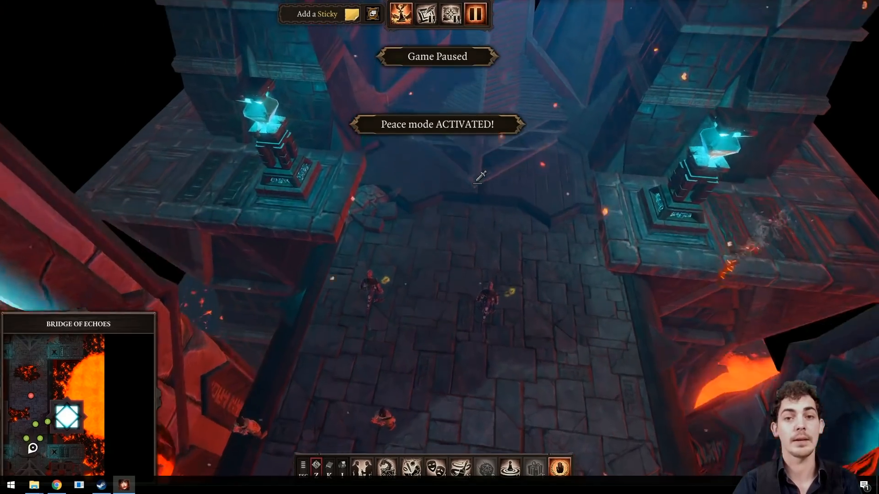
pyautogui.press('w')
pyautogui.press('w')
pyautogui.press('s')
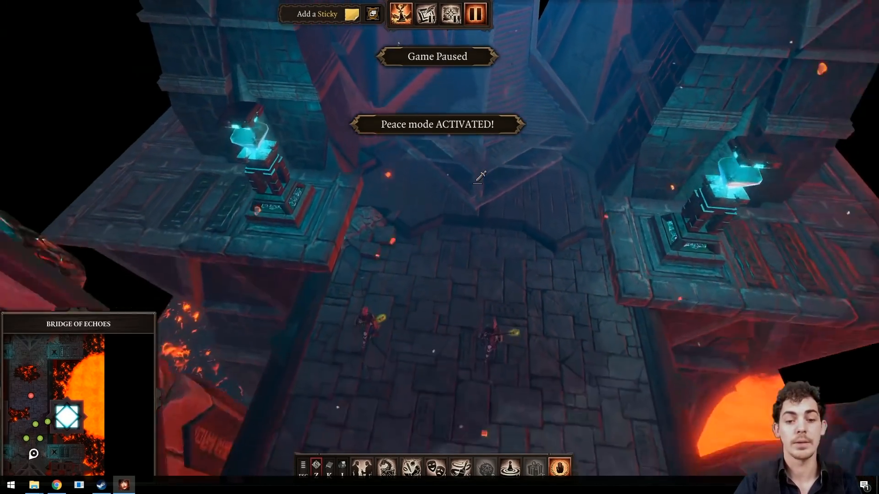
pyautogui.press('s')
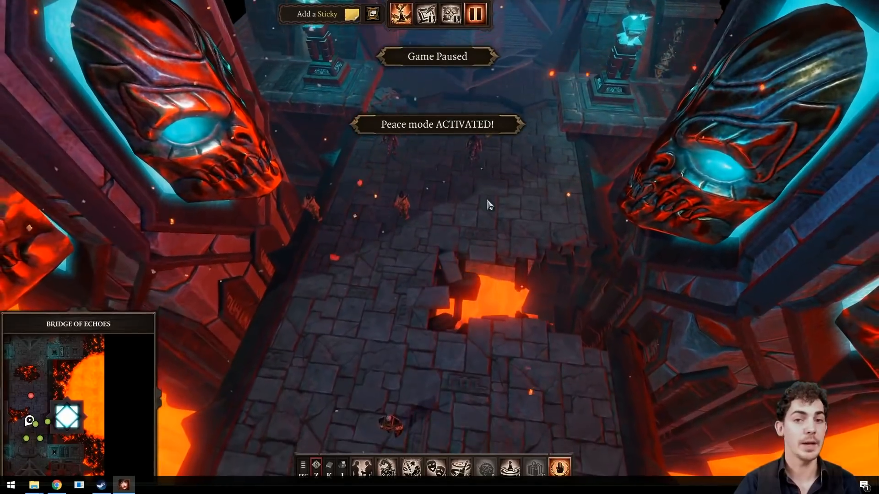
pyautogui.moveTo(487, 198); pyautogui.dragTo(444, 204, button='middle')
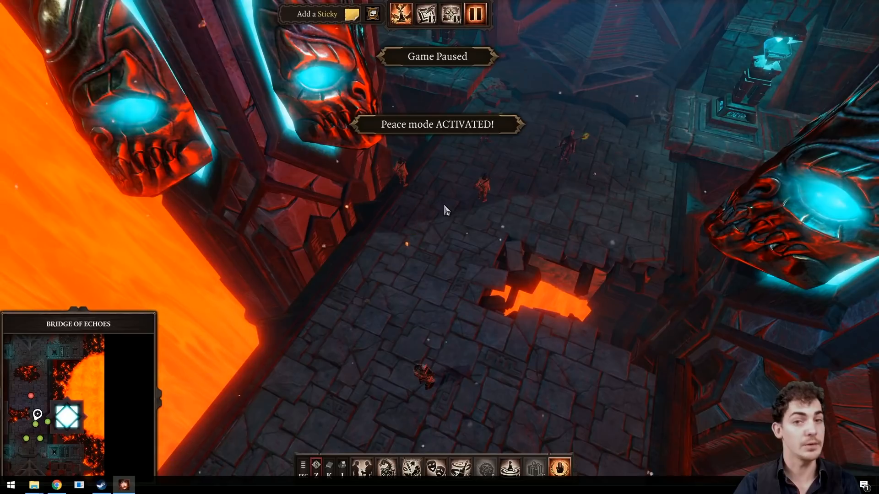
pyautogui.moveTo(443, 204); pyautogui.dragTo(471, 207, button='middle')
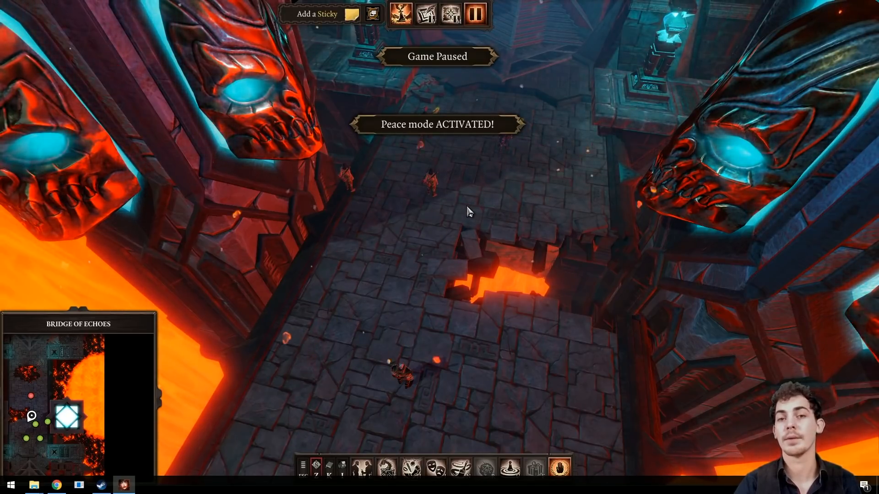
pyautogui.moveTo(467, 207); pyautogui.dragTo(561, 205, button='middle')
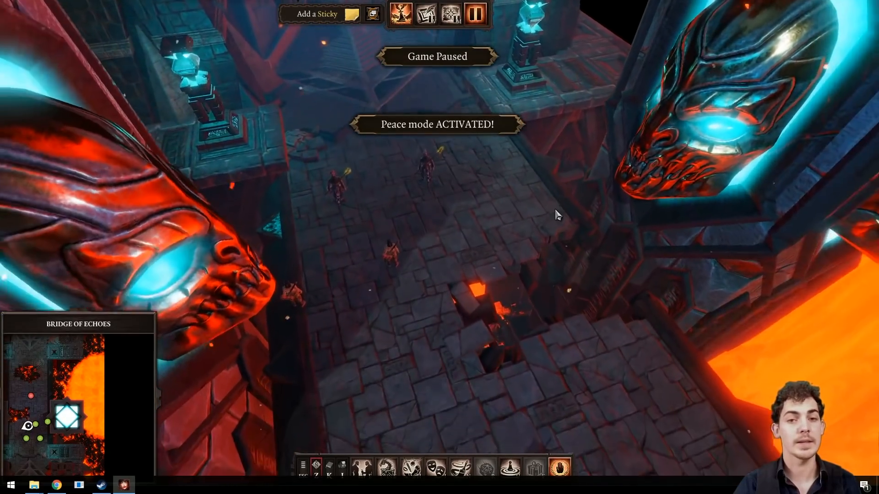